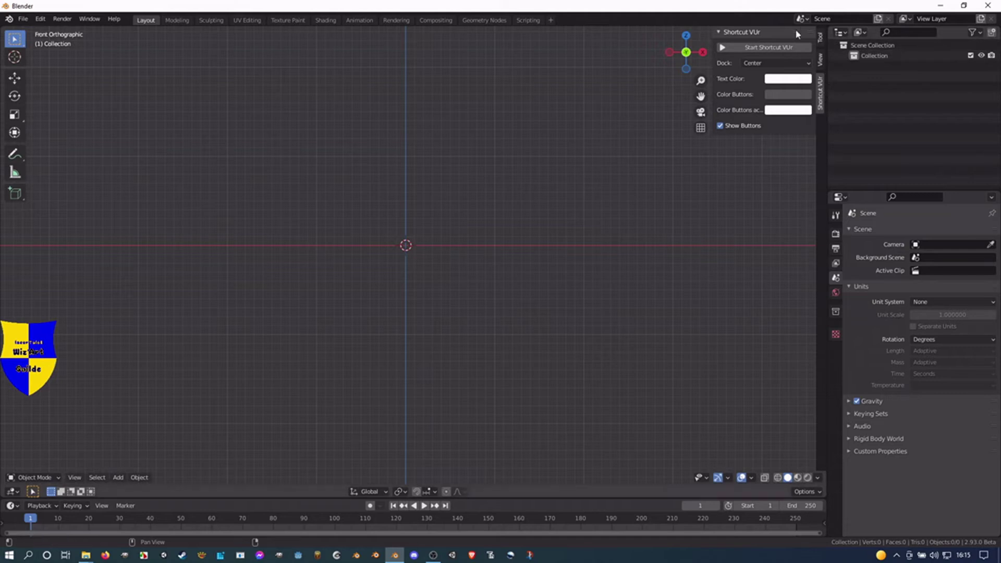
# Start the Shortcut VUr key display in the empty scene.
pyautogui.click(752, 48)
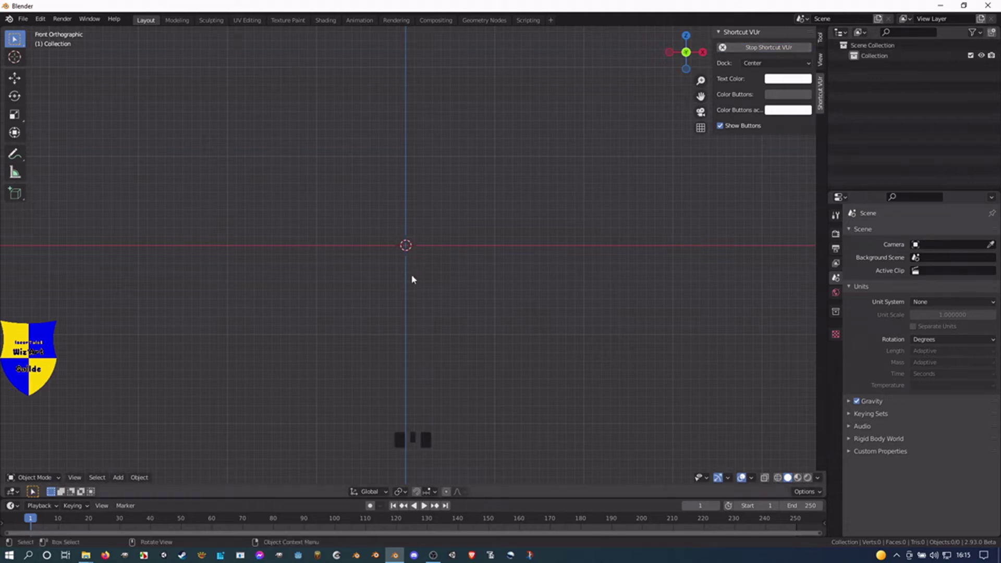
pyautogui.rightClick(558, 315)
pyautogui.click(573, 306)
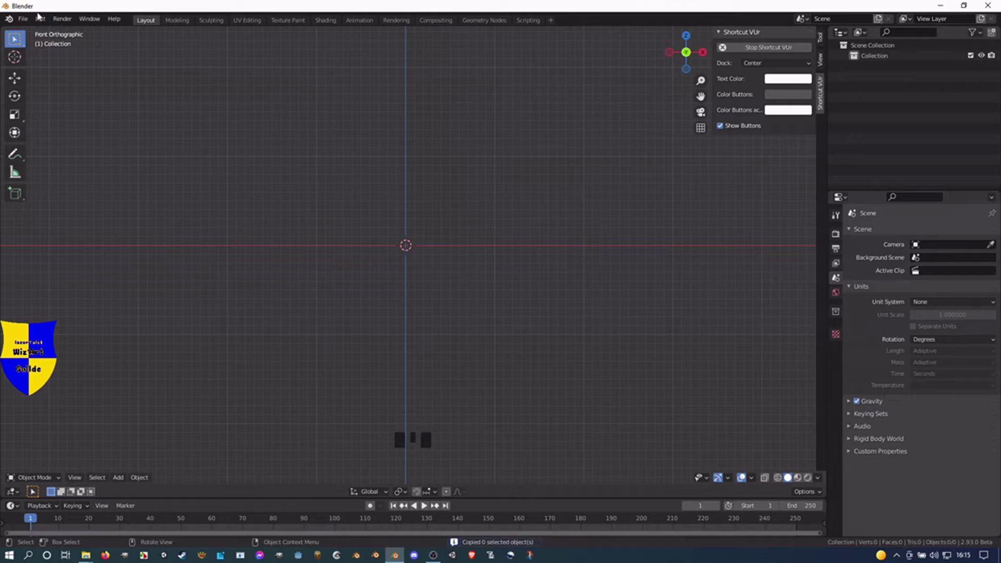
# Open the recent file maisontuto.blend.
pyautogui.click(23, 19)
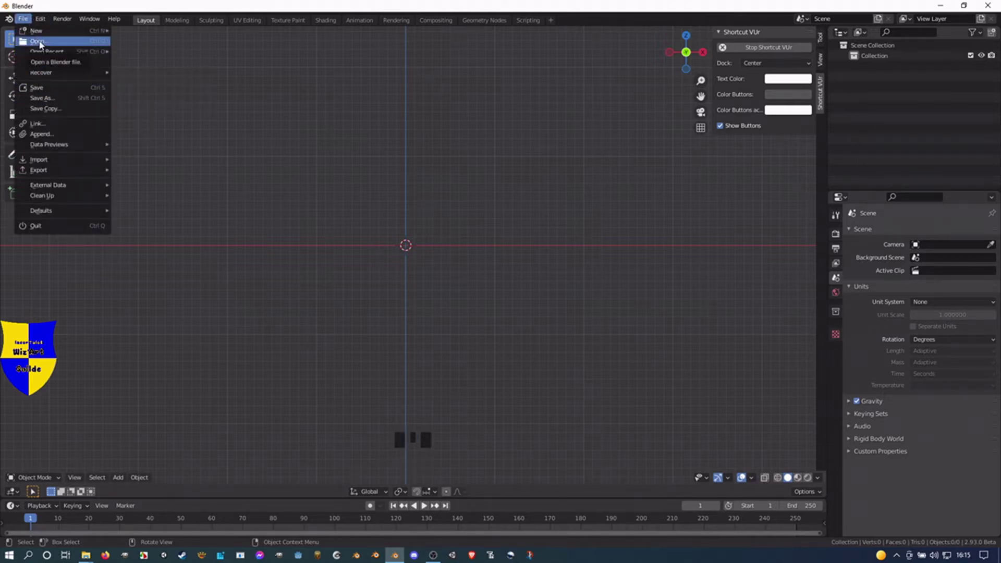
pyautogui.moveTo(41, 52)
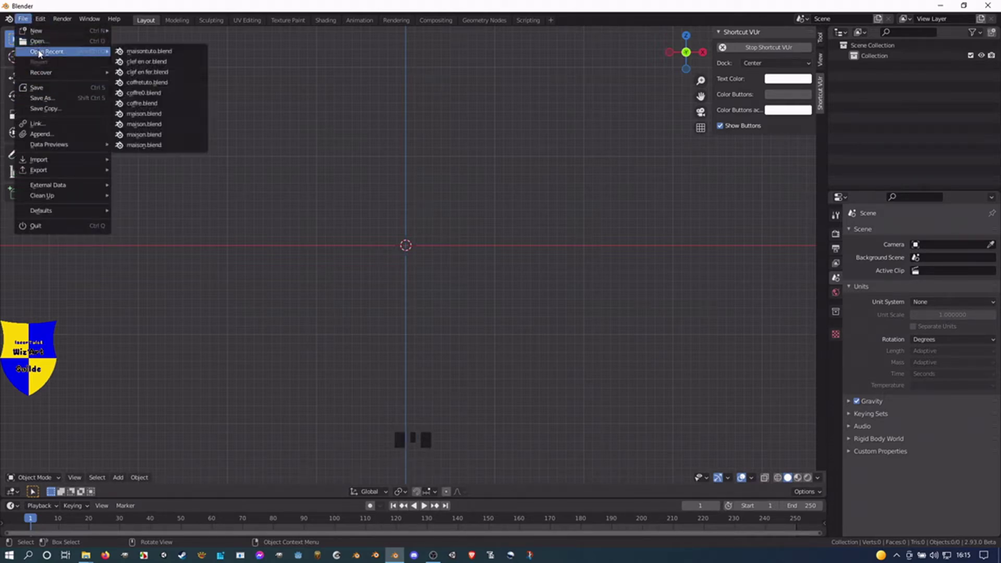
pyautogui.click(150, 51)
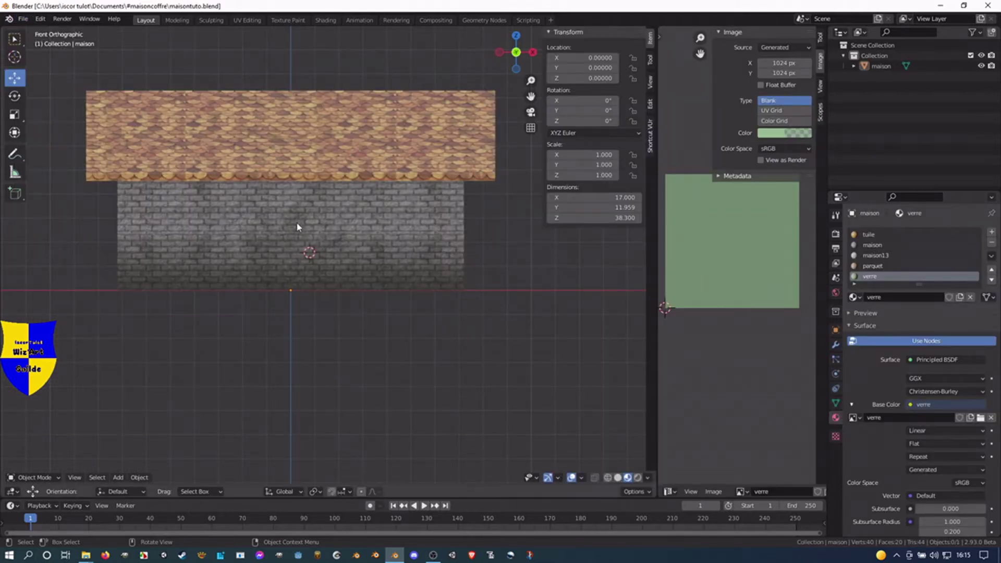
# Put the maison object into Edit Mode and start the Shortcut VUr key display.
pyautogui.moveTo(227, 206); pyautogui.dragTo(255, 228, button='middle')
pyautogui.scroll(-2, 267, 206)
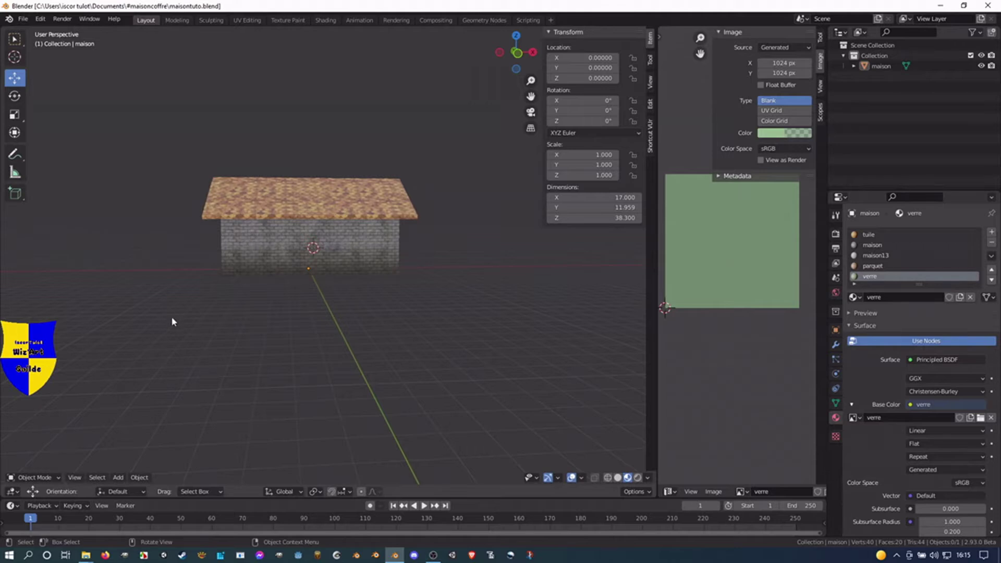
pyautogui.press('Tab')
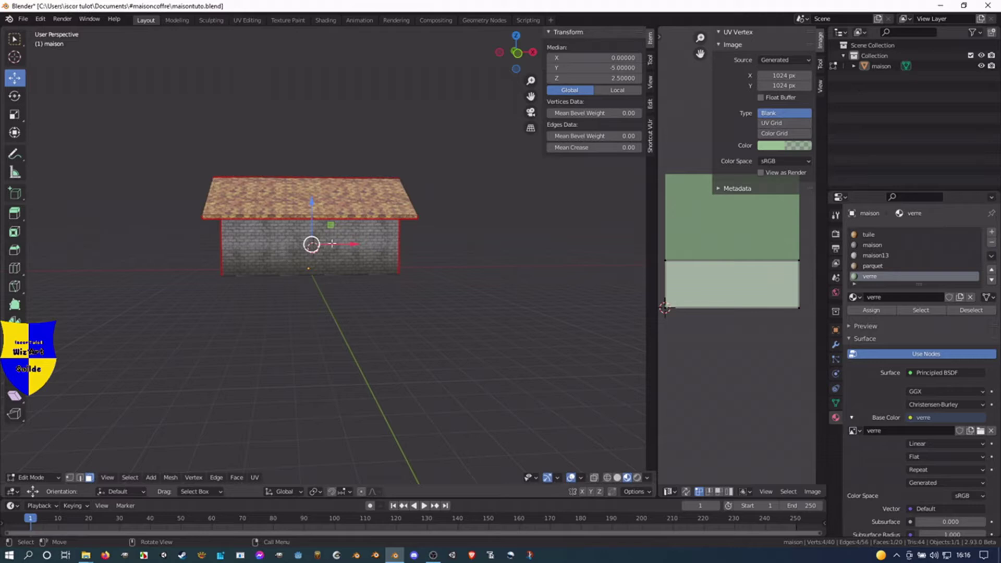
pyautogui.click(651, 145)
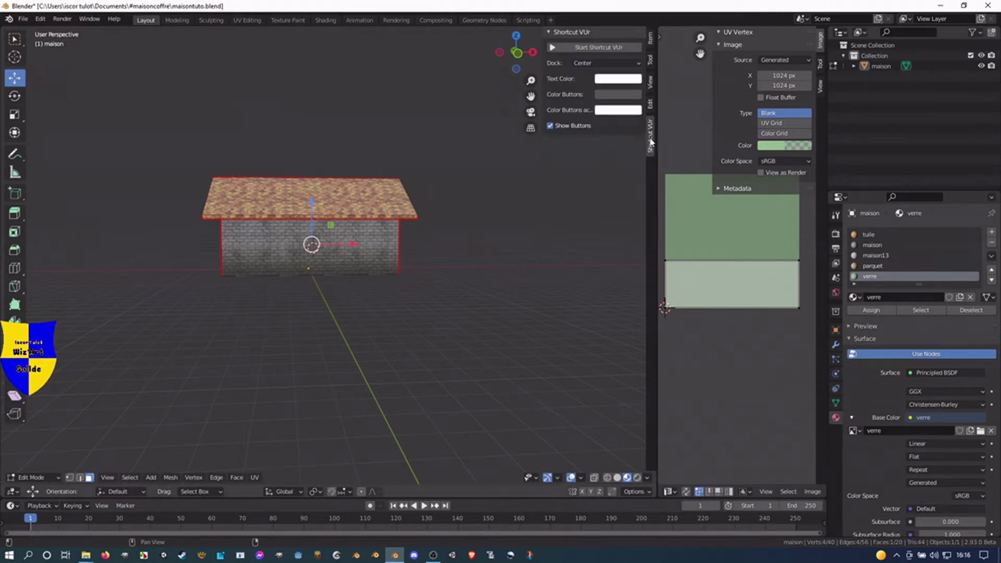
pyautogui.click(594, 49)
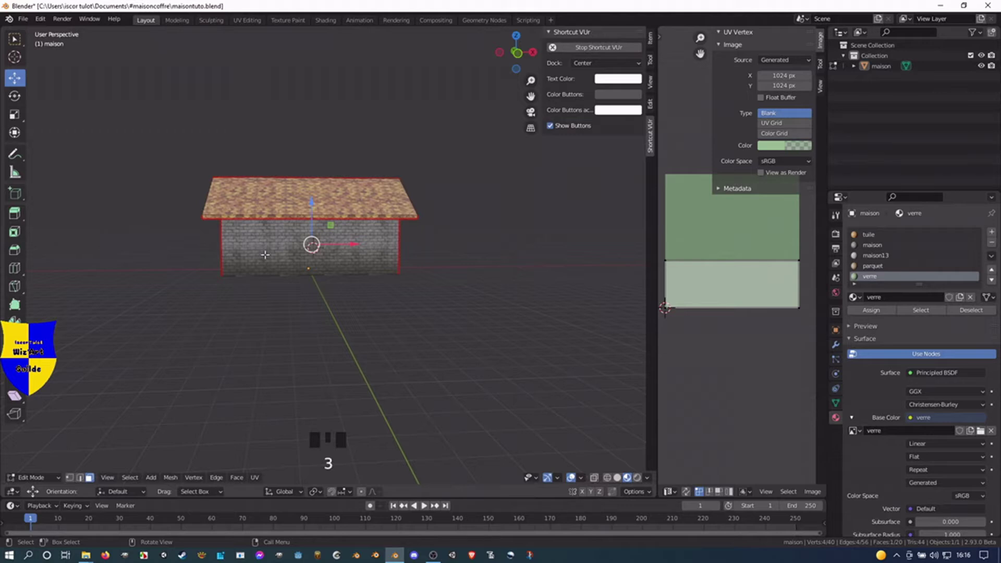
# Duplicate the house's front wall face in place and scale the copy along X to about 0.181.
pyautogui.click(281, 245)
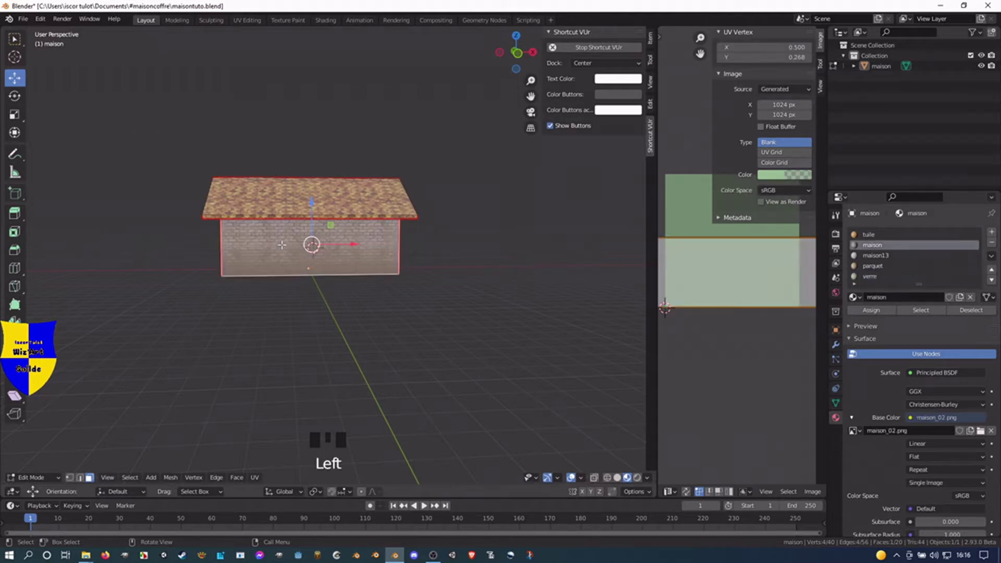
pyautogui.press('KP_1')
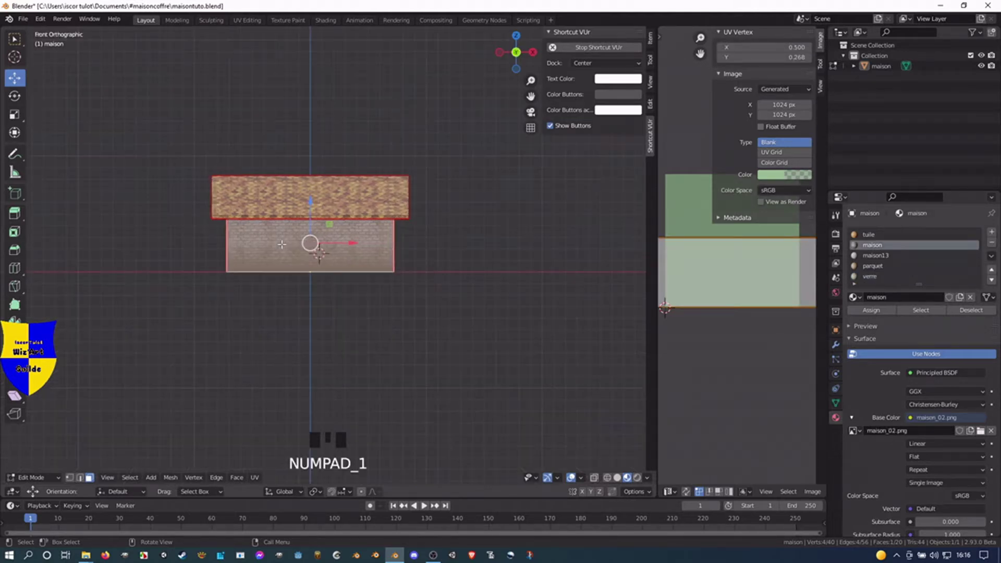
pyautogui.keyDown('shift'); pyautogui.moveTo(289, 261); pyautogui.dragTo(331, 263, button='middle'); pyautogui.keyUp('shift')
pyautogui.scroll(4, 331, 265)
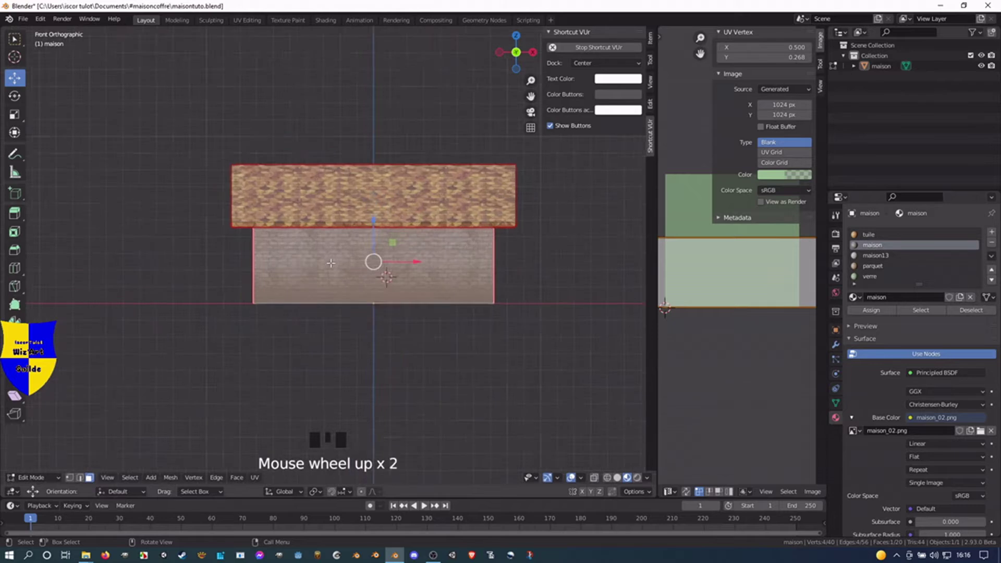
pyautogui.keyDown('shift'); pyautogui.moveTo(463, 300); pyautogui.dragTo(410, 266, button='middle'); pyautogui.keyUp('shift')
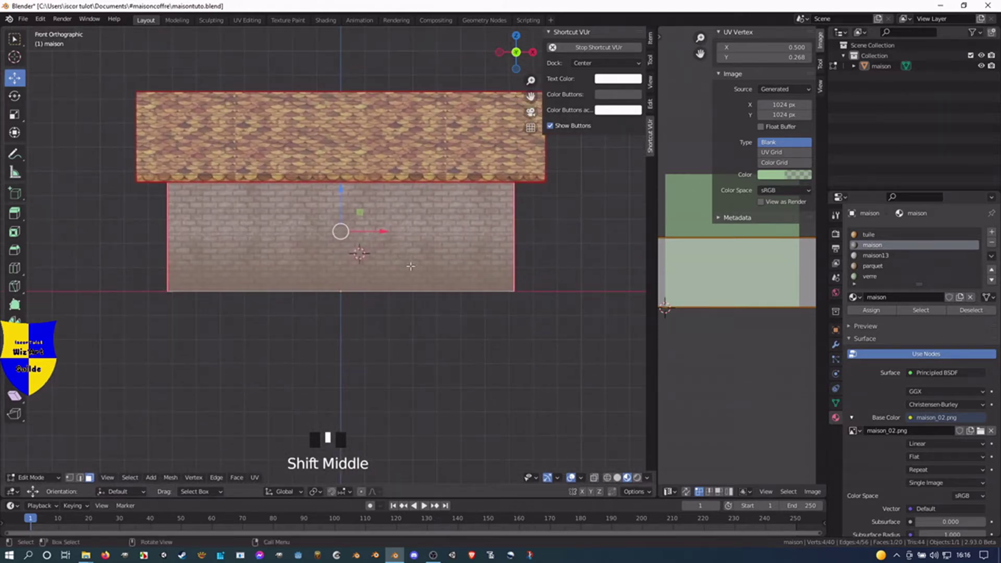
pyautogui.hotkey('shift', 'd')
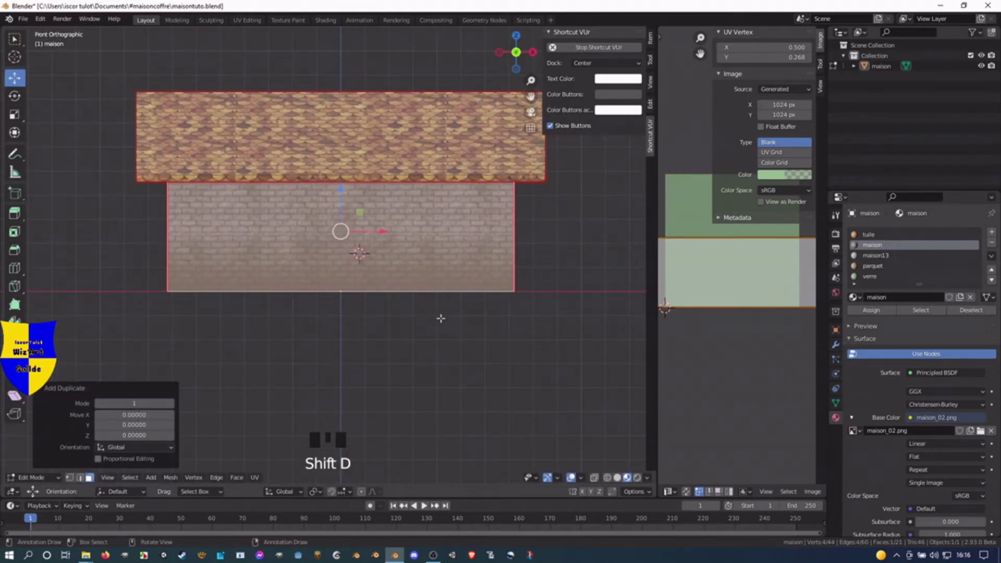
pyautogui.press('s')
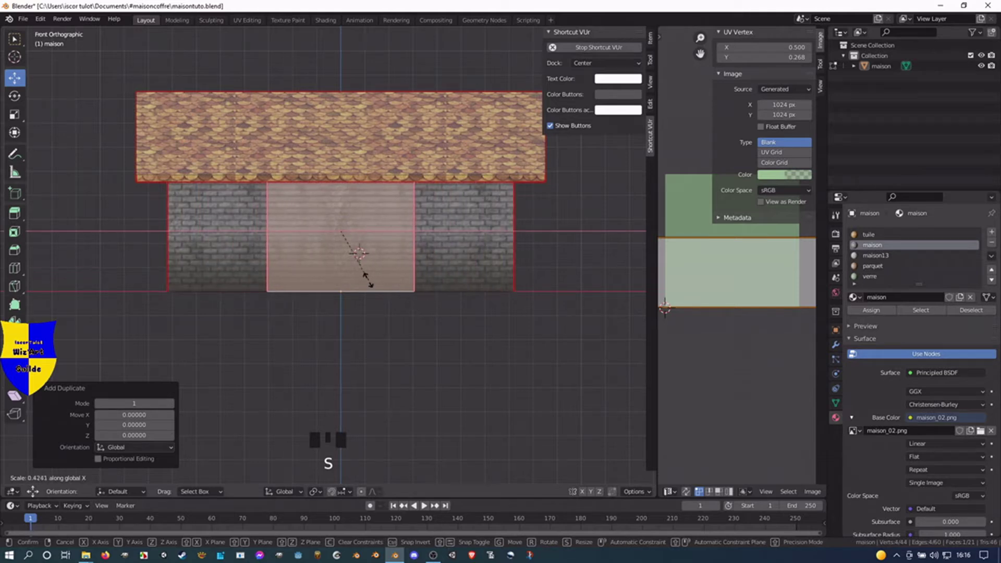
pyautogui.click(334, 251)
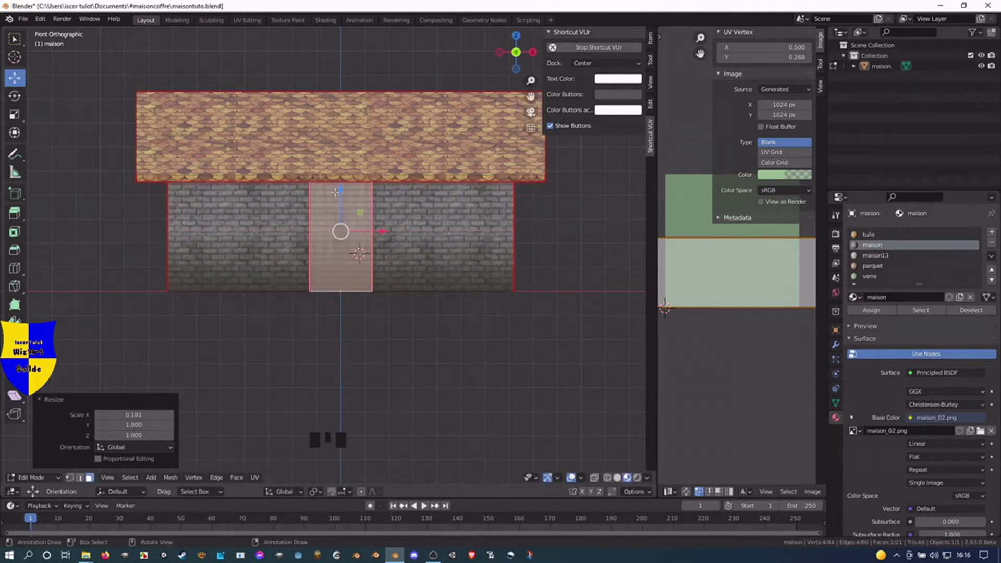
# Lower the narrow wall copy by about 1.34 units and set its top edge's Z to 3.2.
pyautogui.moveTo(342, 189); pyautogui.dragTo(330, 226)
pyautogui.press('2')
pyautogui.click(340, 206)
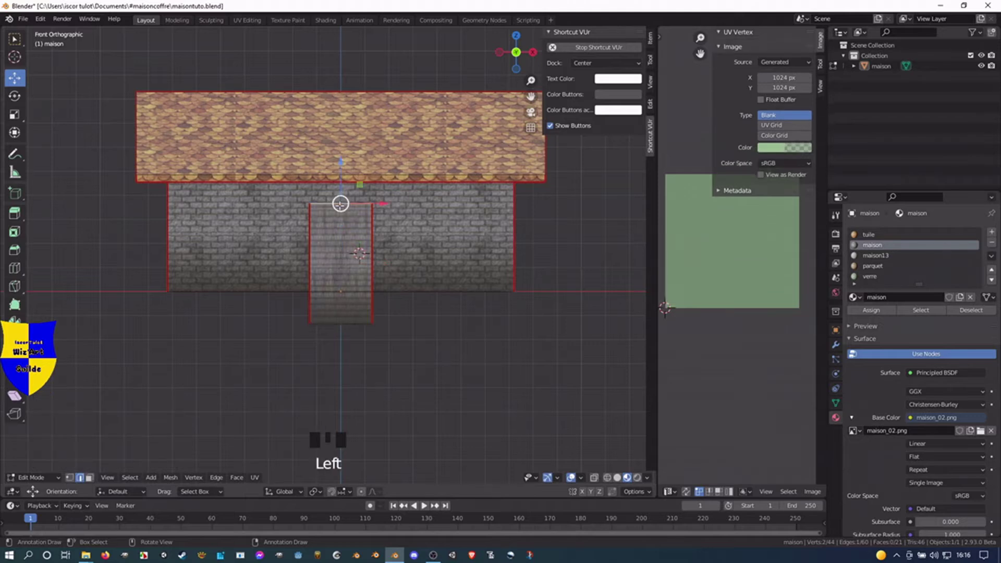
pyautogui.moveTo(235, 246); pyautogui.dragTo(263, 255, button='middle')
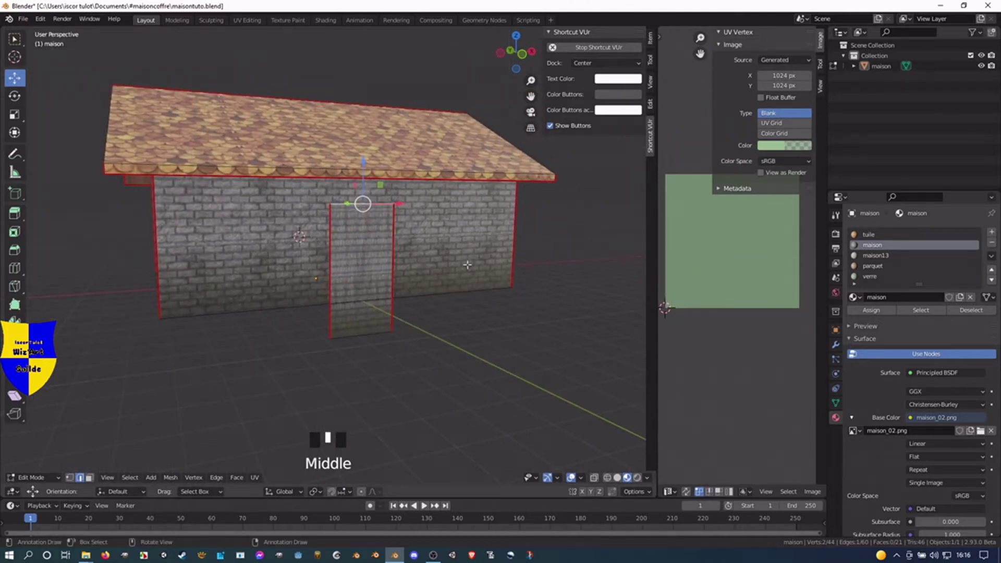
pyautogui.click(649, 39)
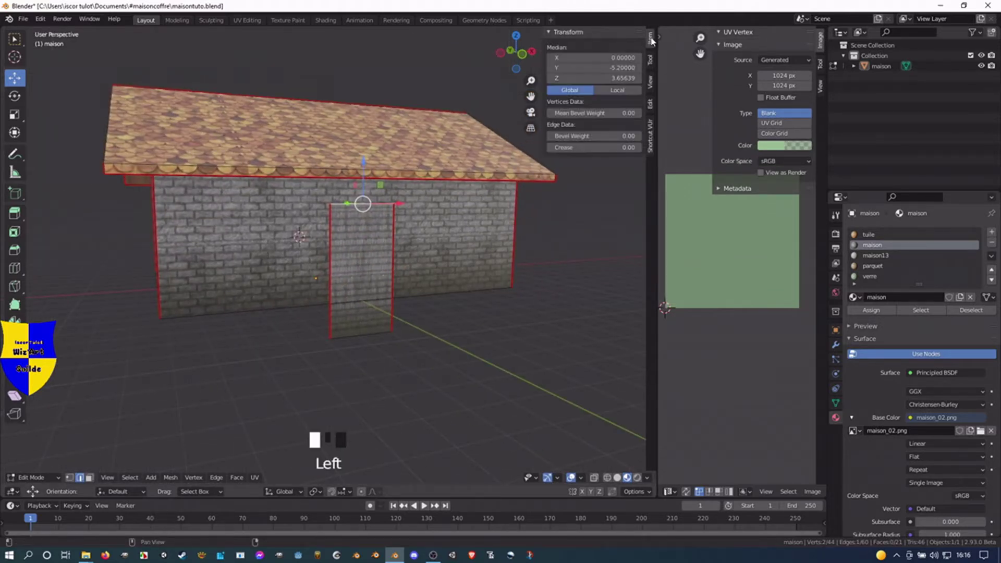
pyautogui.doubleClick(606, 79)
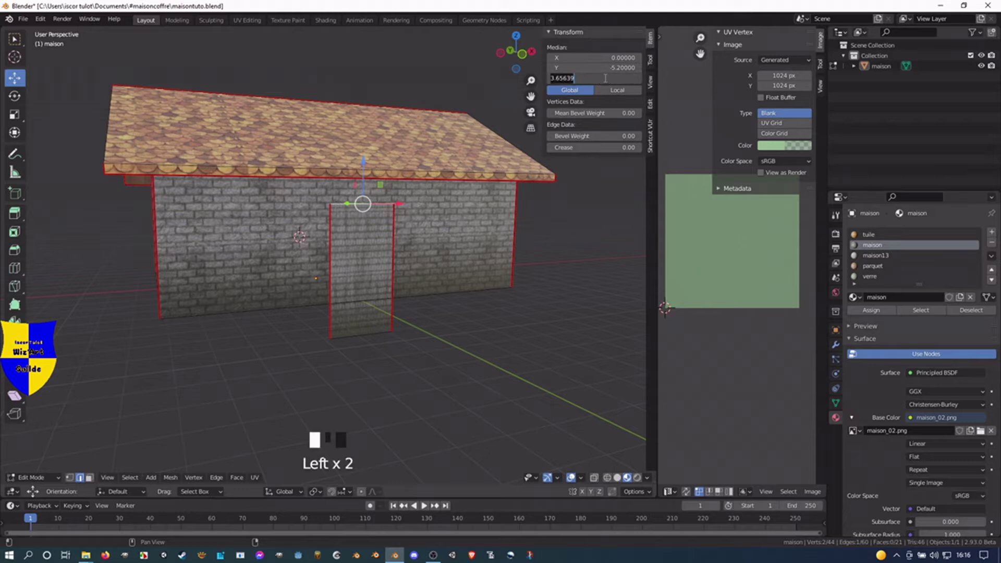
pyautogui.write('3.2')
pyautogui.press('Return')
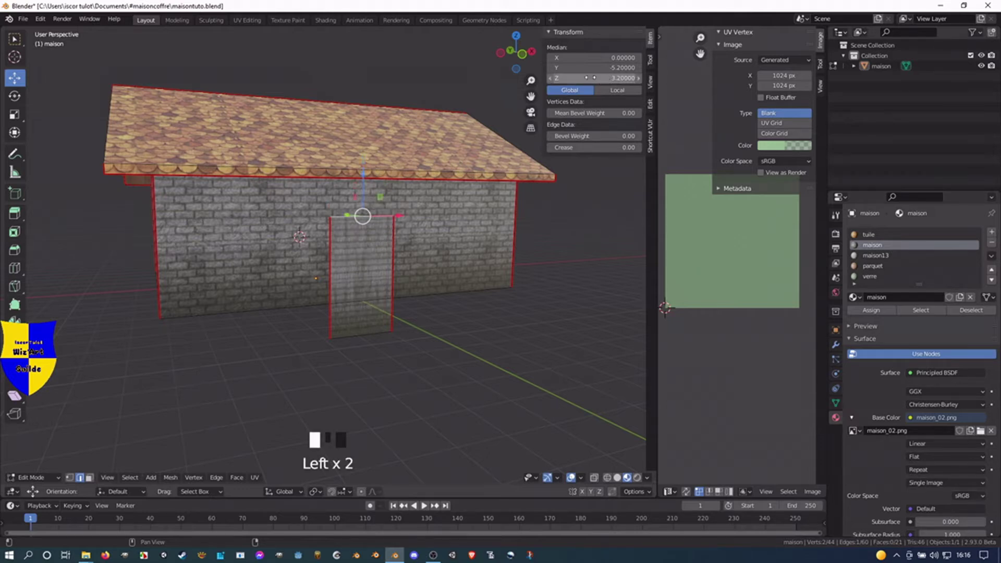
# Set the door panel's two vertical edges to X -0.9 and X 0.9.
pyautogui.click(331, 315)
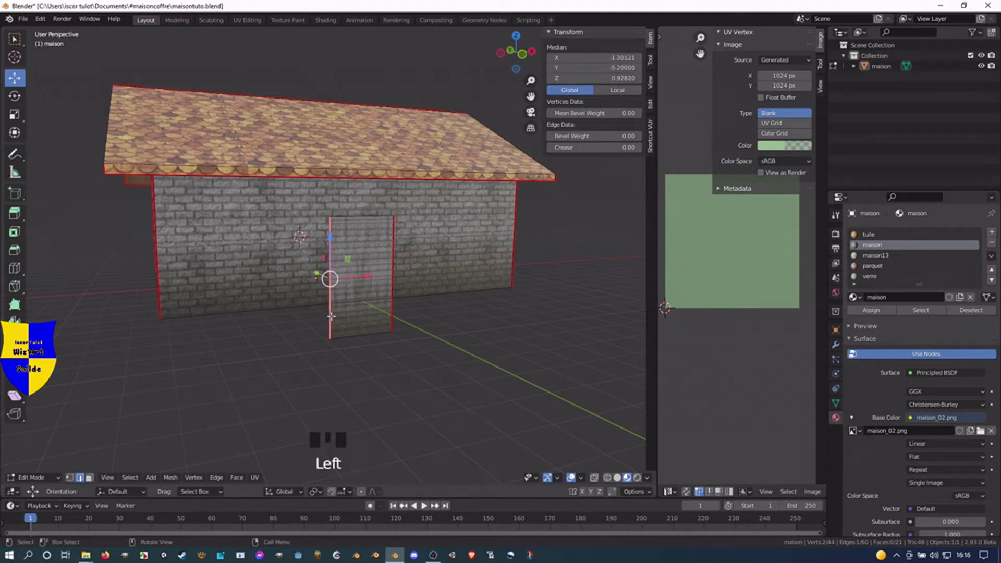
pyautogui.doubleClick(598, 57)
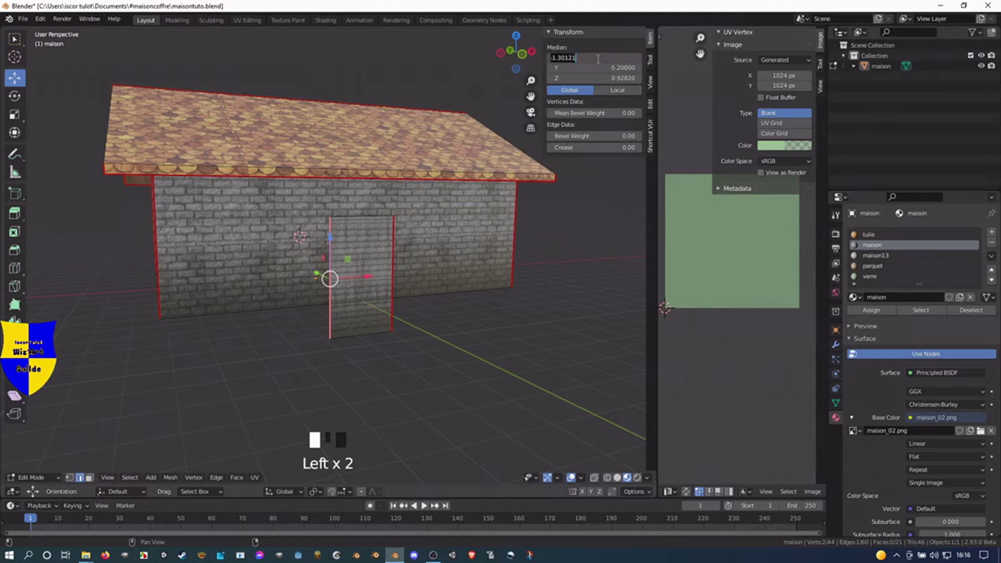
pyautogui.write('-0.9')
pyautogui.press('Return')
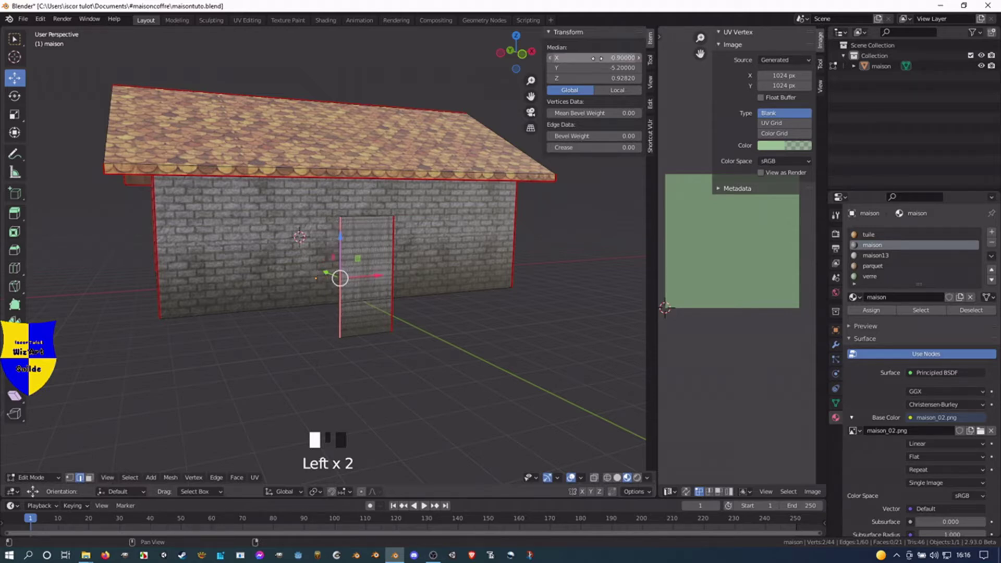
pyautogui.click(390, 308)
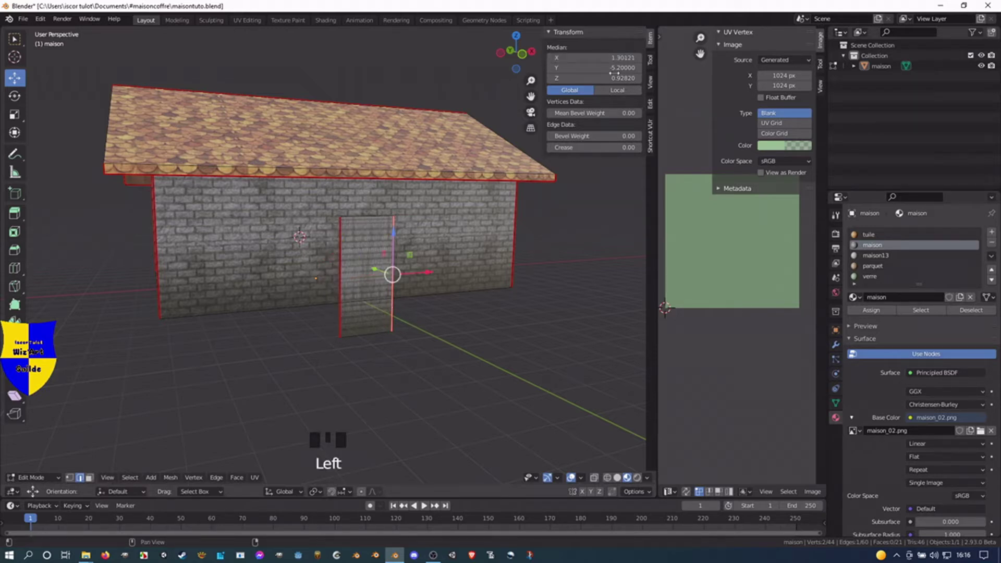
pyautogui.doubleClick(609, 58)
pyautogui.write('0')
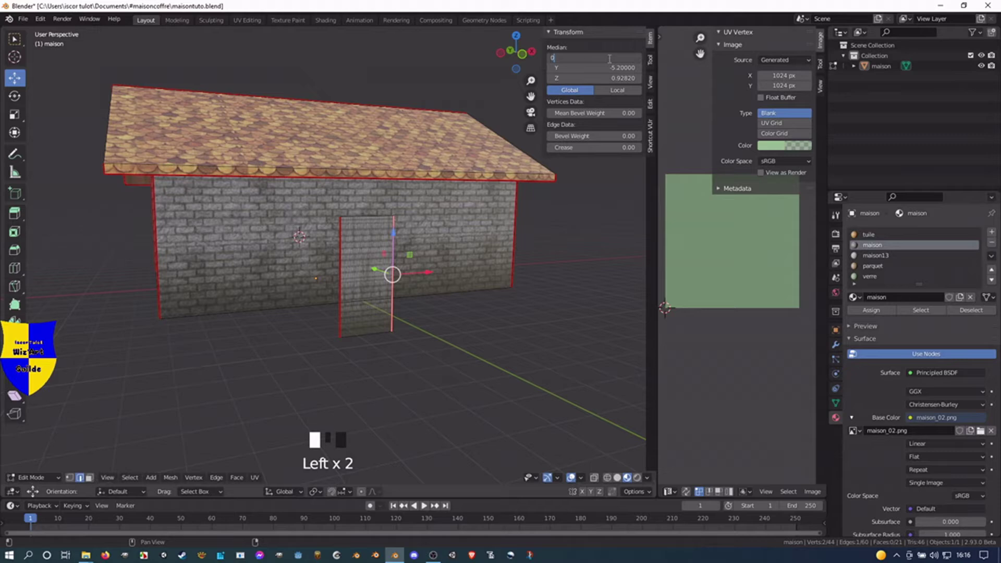
pyautogui.write('.9')
pyautogui.press('Return')
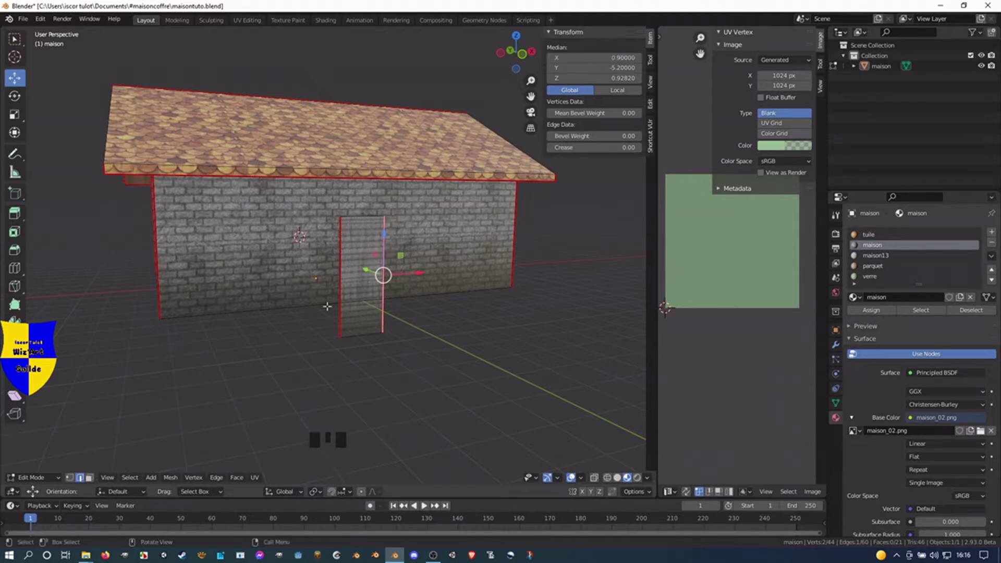
# Select the whole door panel and move it about 0.8 units along negative Y, out in front of the wall.
pyautogui.click(357, 332)
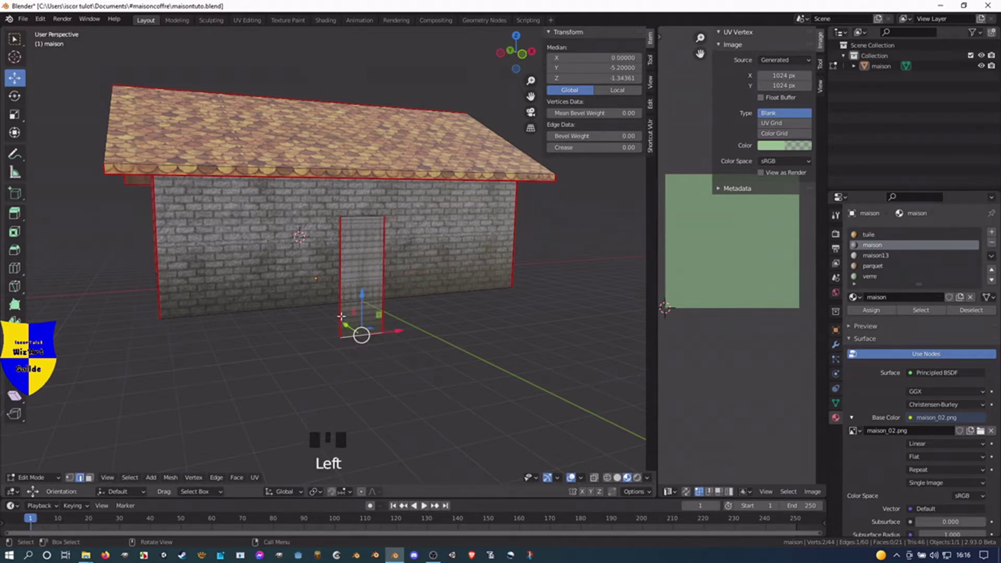
pyautogui.press('l')
pyautogui.moveTo(305, 228); pyautogui.dragTo(300, 282, button='middle')
pyautogui.moveTo(313, 227); pyautogui.dragTo(328, 236)
# Extrude the door panel about 1.6 units along Y so it passes through the front wall.
pyautogui.moveTo(319, 286); pyautogui.dragTo(345, 285, button='middle')
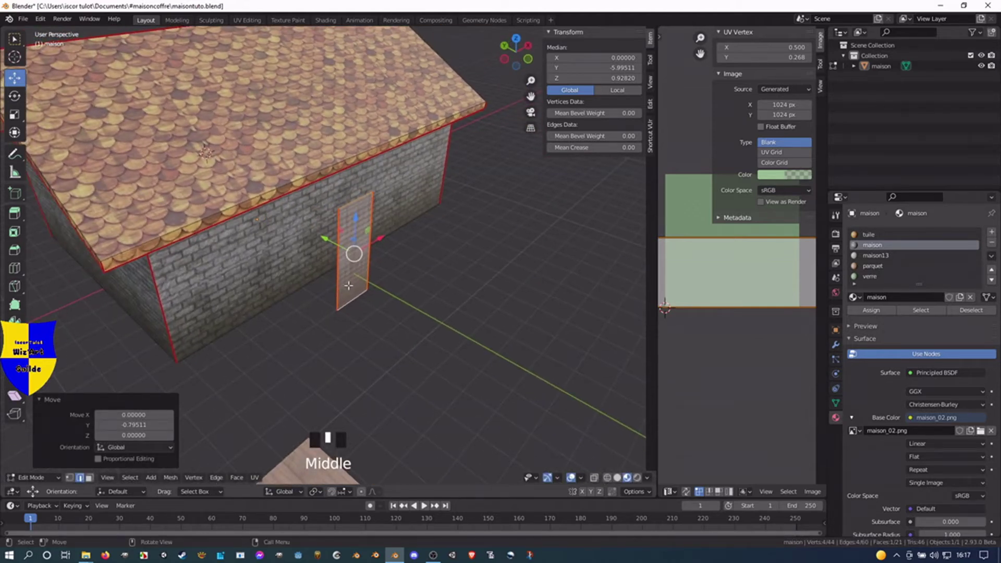
pyautogui.press('e')
pyautogui.moveTo(319, 239); pyautogui.dragTo(287, 213)
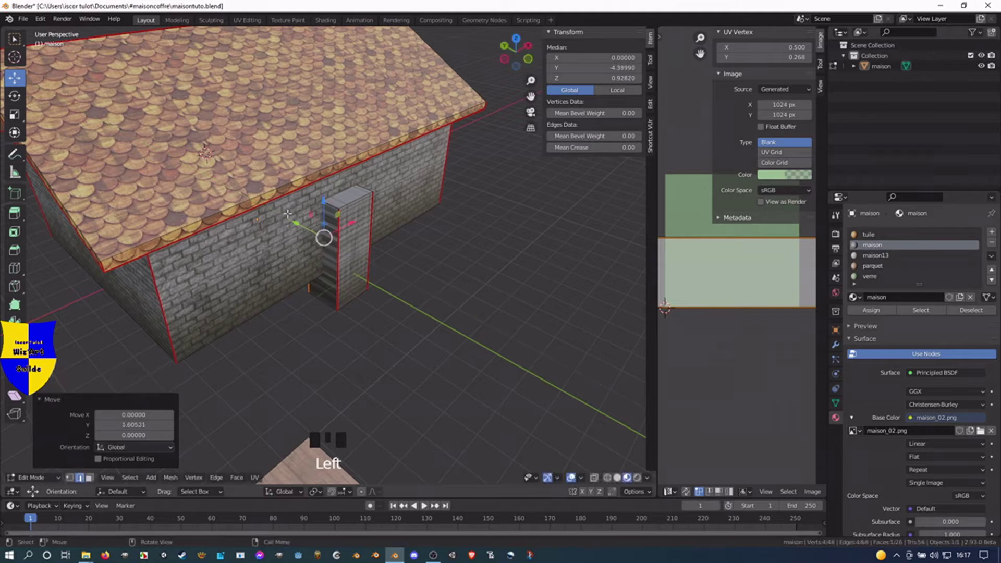
# Duplicate the whole door box and move the copy about 3 units along negative Y, away from the house.
pyautogui.click(338, 280)
pyautogui.press('l')
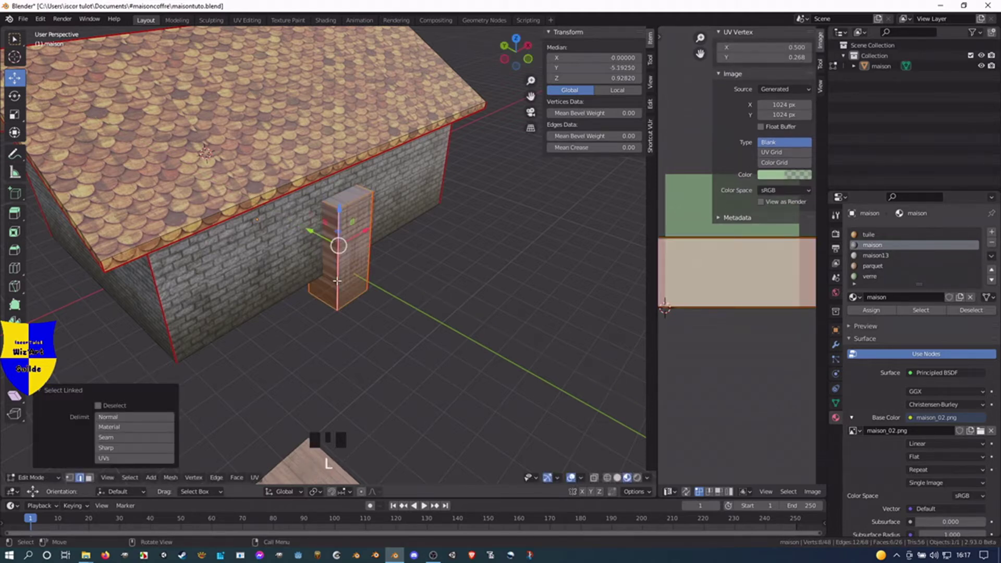
pyautogui.hotkey('shift', 'd')
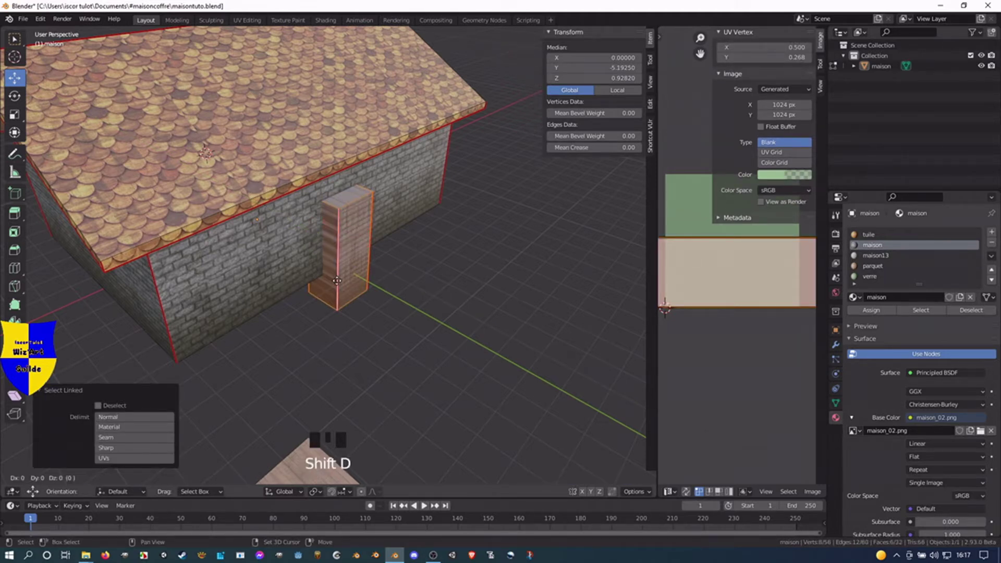
pyautogui.moveTo(309, 231); pyautogui.dragTo(369, 269)
# Rotate the duplicated box 90° about the Y axis and switch to face selection.
pyautogui.scroll(-3, 375, 287)
pyautogui.moveTo(375, 286); pyautogui.dragTo(343, 275, button='middle')
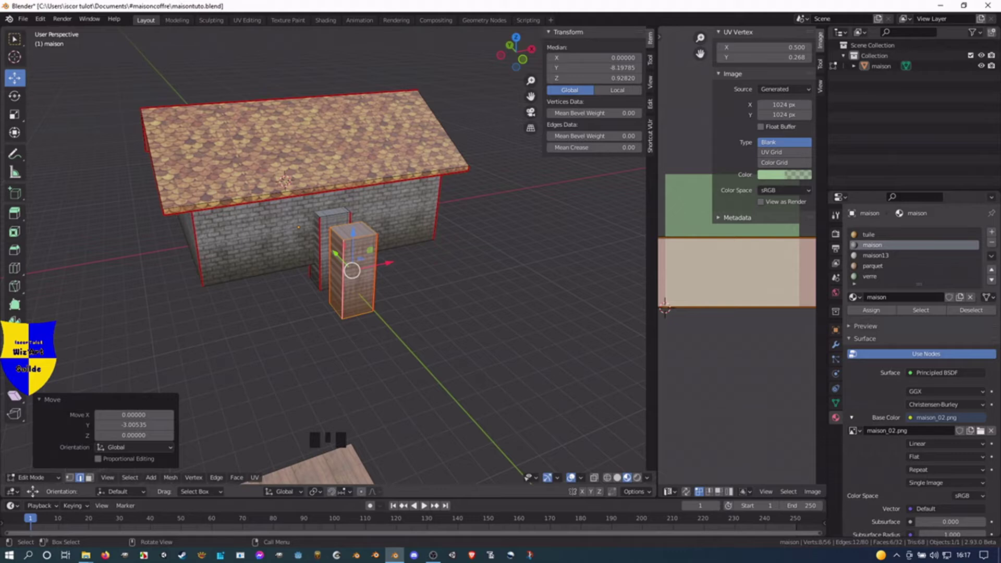
pyautogui.write('r90')
pyautogui.press('Return')
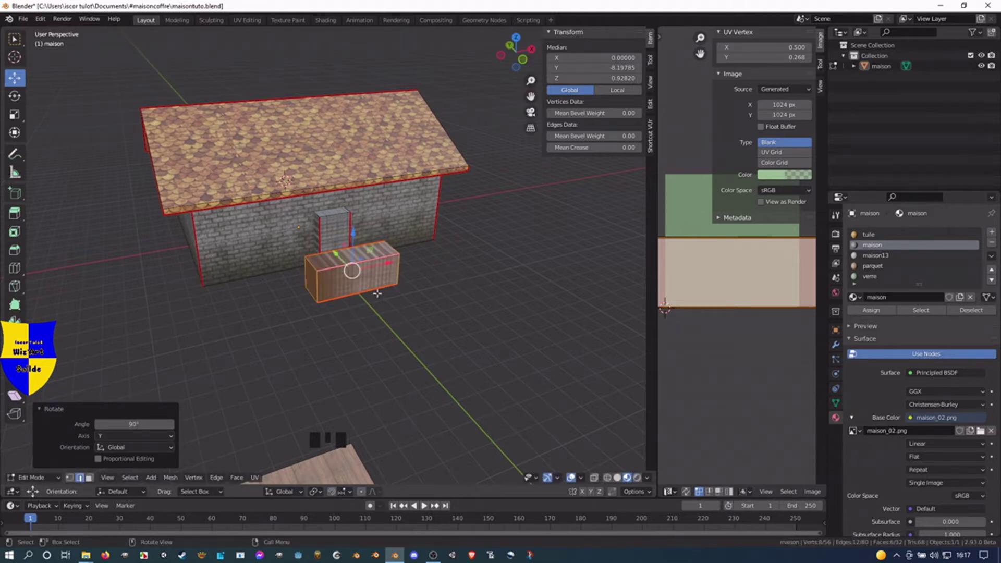
pyautogui.press('3')
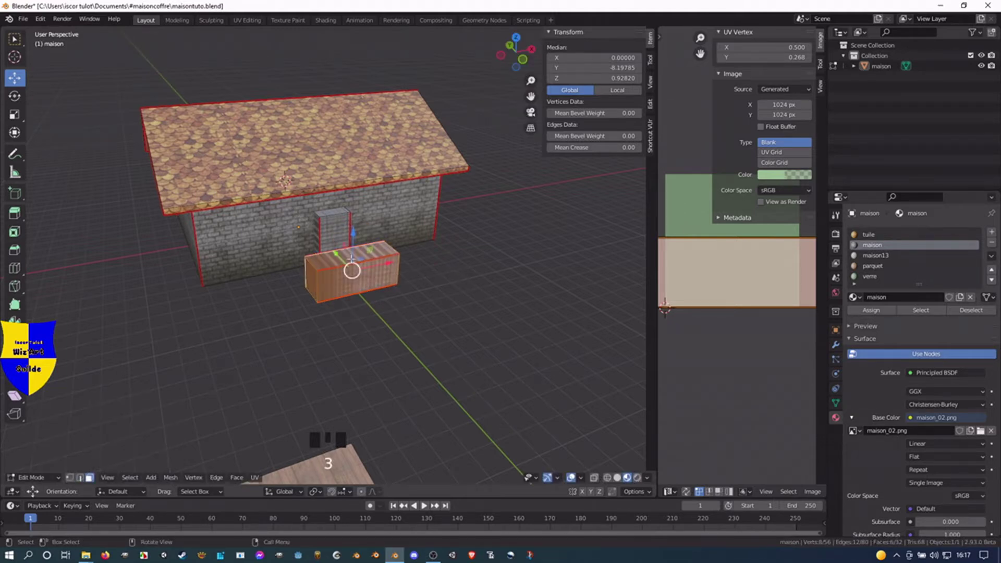
# Select the top face of the duplicated box in front of the house and set its Z position to 3.2.
pyautogui.click(320, 261)
pyautogui.click(582, 79)
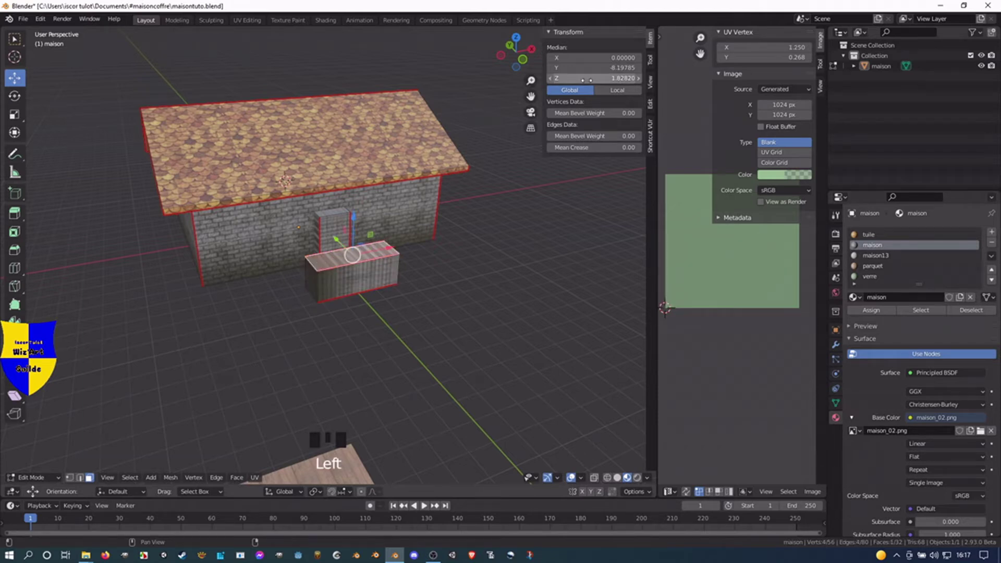
pyautogui.press('Left')
pyautogui.write('3')
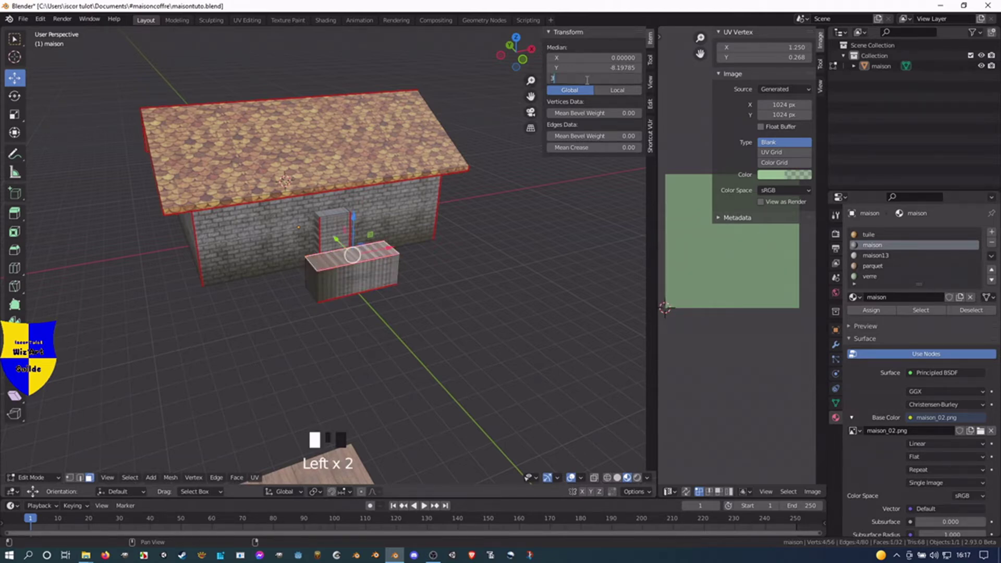
pyautogui.press('Return')
# Select the duplicated box's side face on the negative X side and set its X position to -1.1.
pyautogui.click(312, 267)
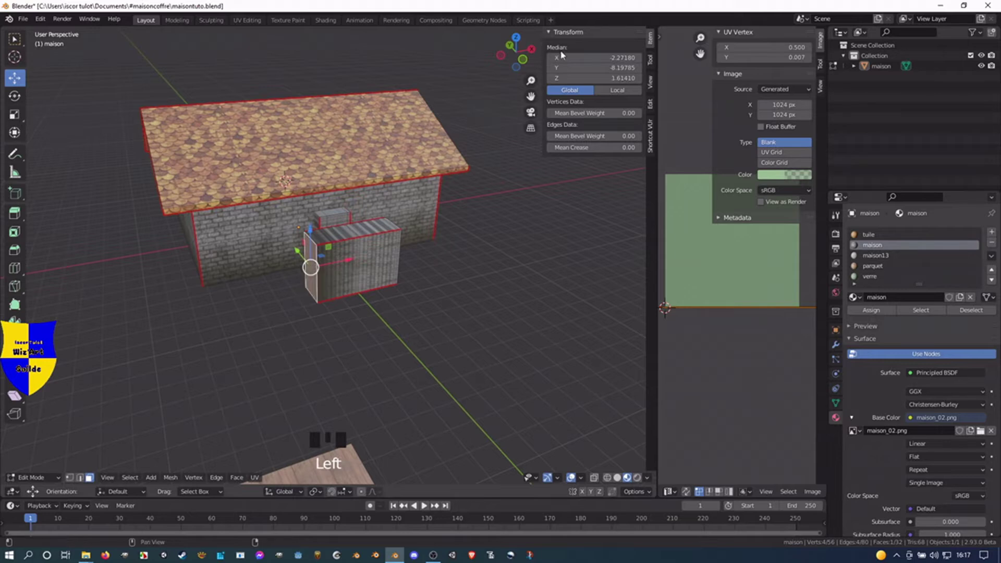
pyautogui.doubleClick(595, 57)
pyautogui.write('1.1')
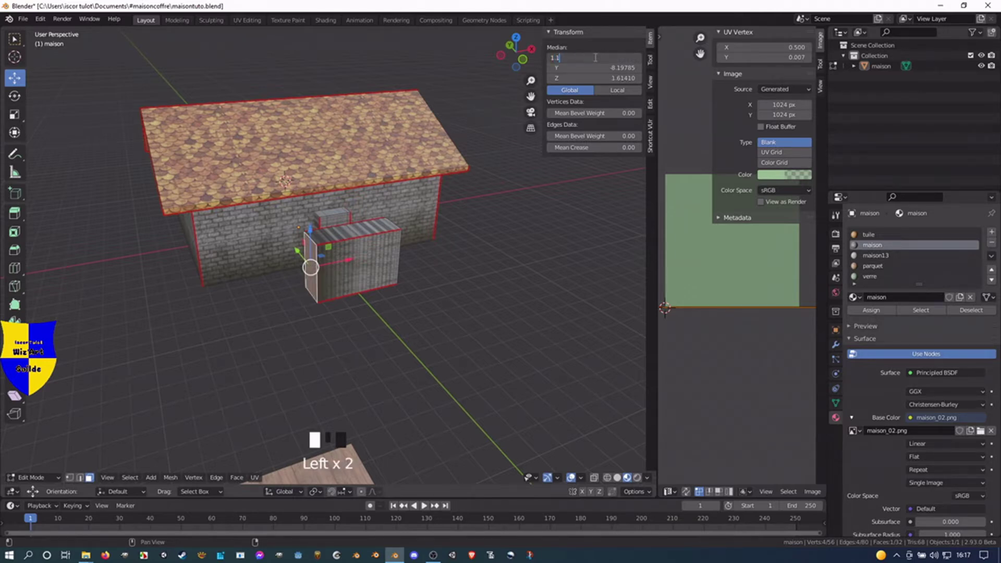
pyautogui.press('Return')
pyautogui.click(595, 57)
pyautogui.write('*-1')
pyautogui.press('Return')
# Set the X position of the box's opposite side face, on the positive X side, to 1.1.
pyautogui.moveTo(368, 298); pyautogui.dragTo(323, 289, button='middle')
pyautogui.moveTo(584, 58); pyautogui.dragTo(600, 62)
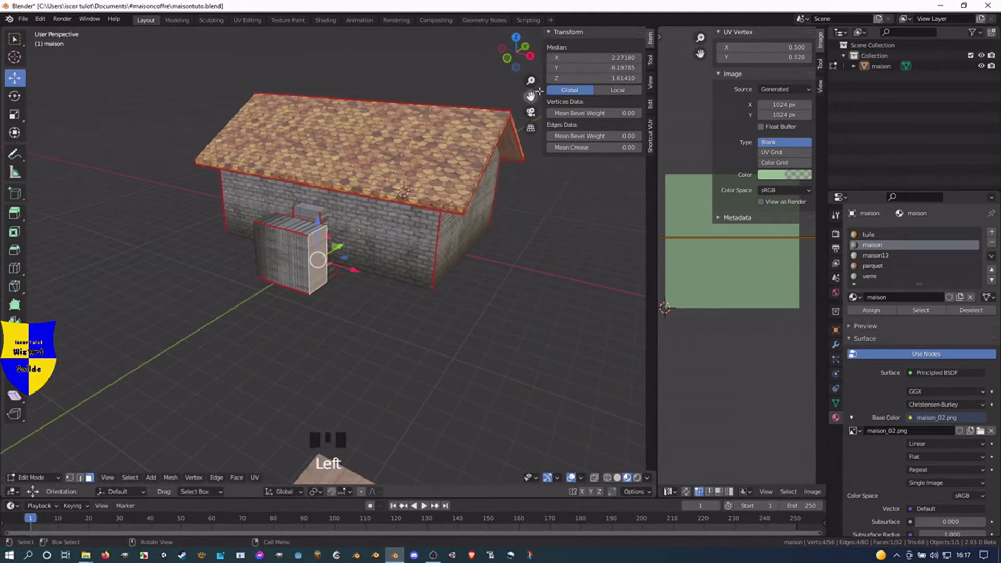
pyautogui.click(600, 62)
pyautogui.write('1.1')
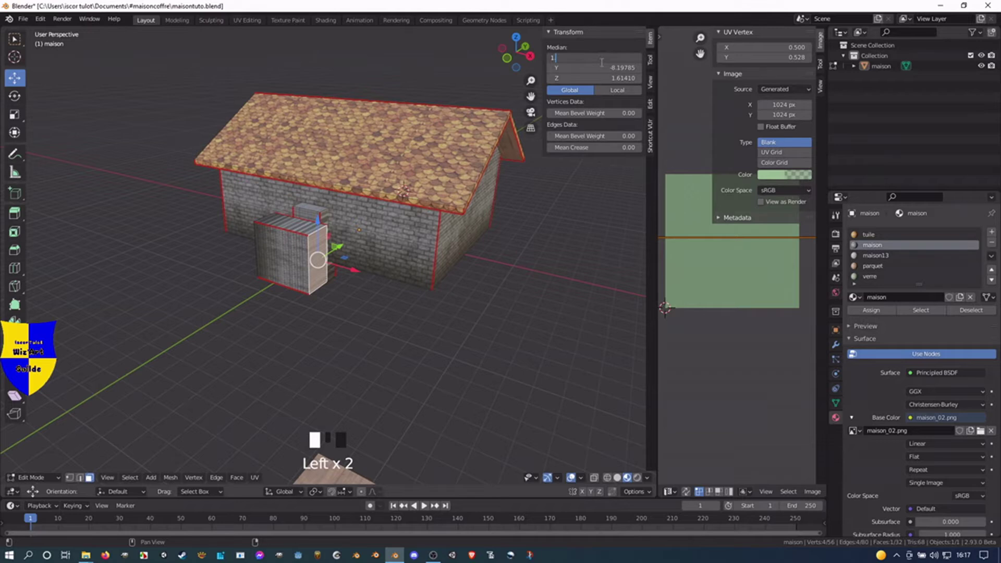
pyautogui.press('Return')
# Select the bottom face of the duplicated box and raise it to a Z position of 1.3.
pyautogui.moveTo(365, 245); pyautogui.dragTo(368, 208, button='middle')
pyautogui.click(365, 222)
pyautogui.click(363, 223)
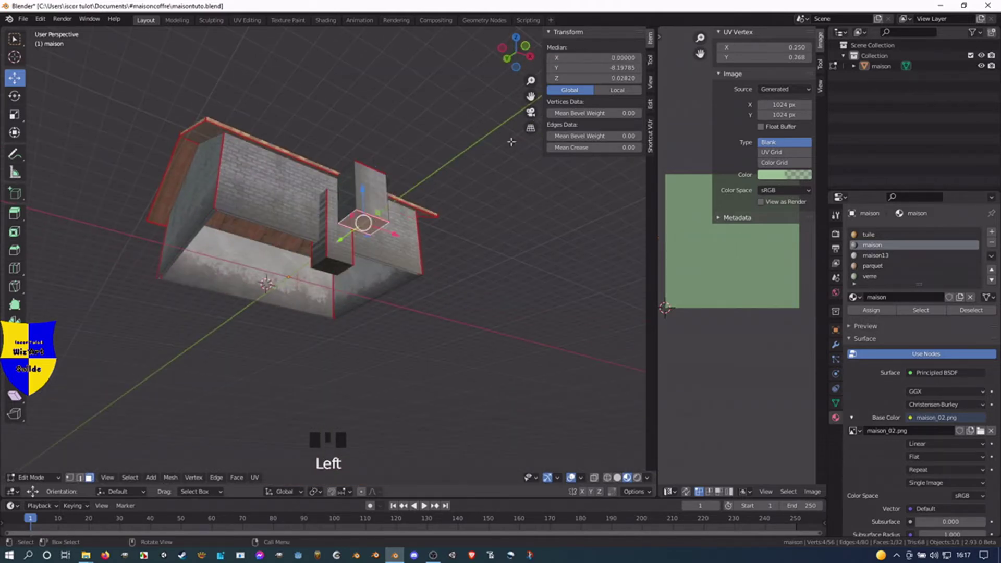
pyautogui.doubleClick(598, 78)
pyautogui.write('1')
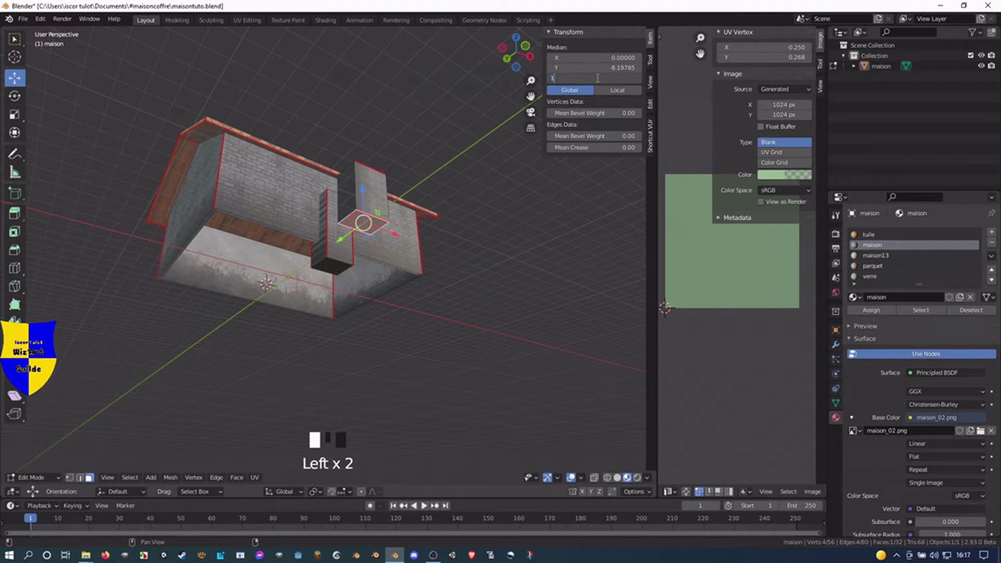
pyautogui.write('.3')
pyautogui.press('Return')
# Select the whole window box with its linked faces and set its median X position to 4.5.
pyautogui.moveTo(346, 245)
pyautogui.mouseDown(button='middle')
pyautogui.moveTo(313, 266)
pyautogui.moveTo(362, 236)
pyautogui.mouseUp(button='middle')
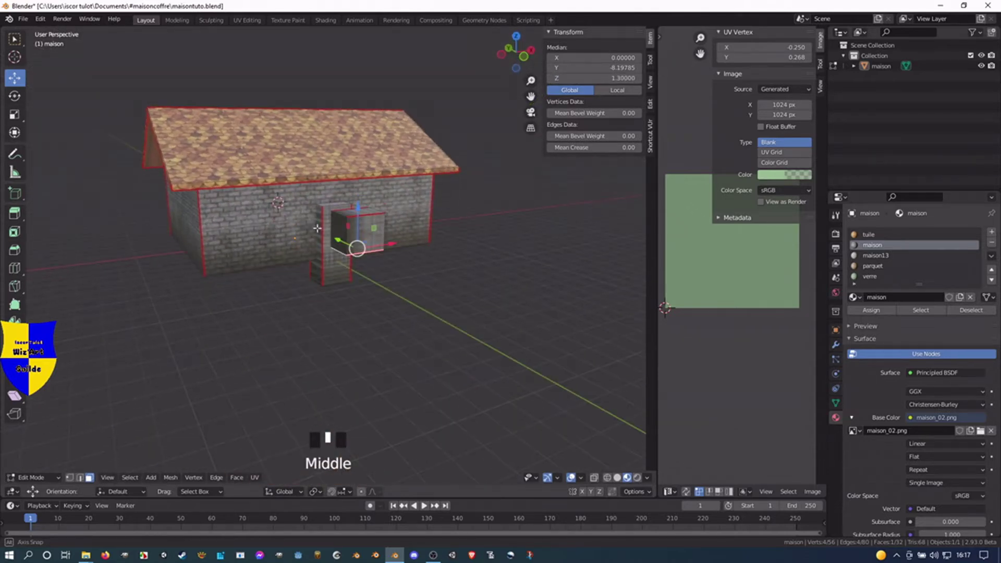
pyautogui.click(366, 235)
pyautogui.press('l')
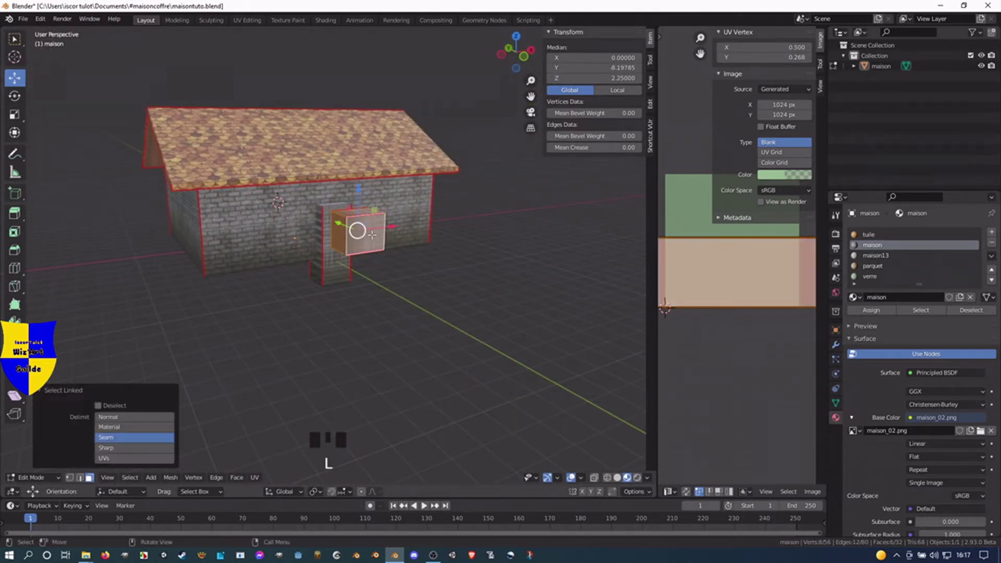
pyautogui.click(592, 55)
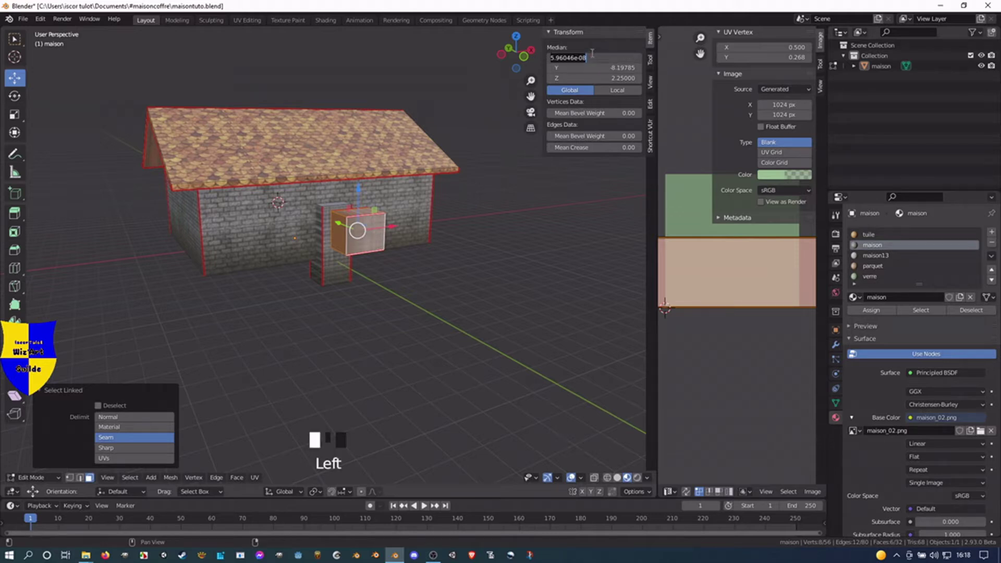
pyautogui.write('4.5')
pyautogui.press('Return')
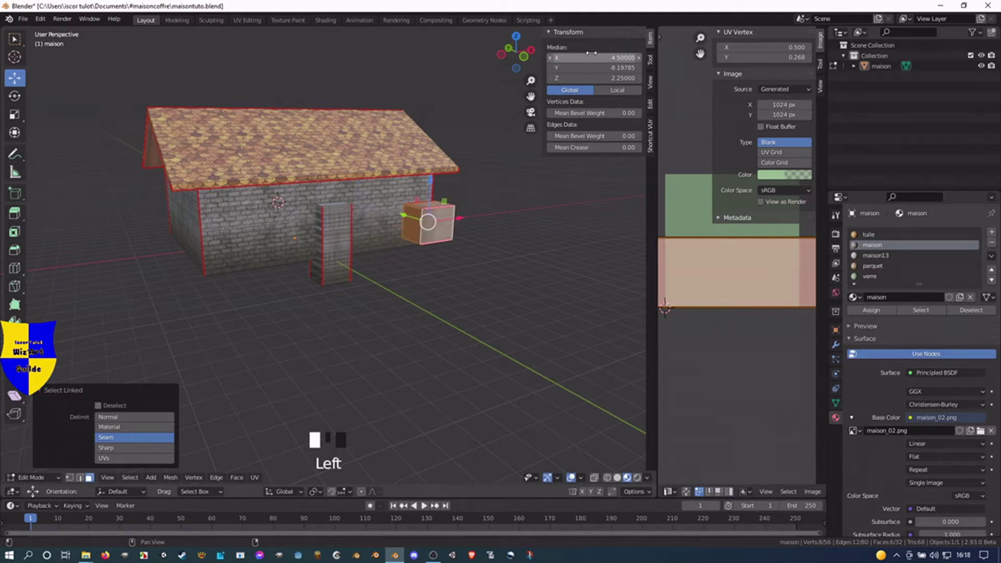
# Duplicate the window box in place and multiply the copy's X position by -1 so it sits at -4.5.
pyautogui.hotkey('shift', 'd')
pyautogui.rightClick(545, 96)
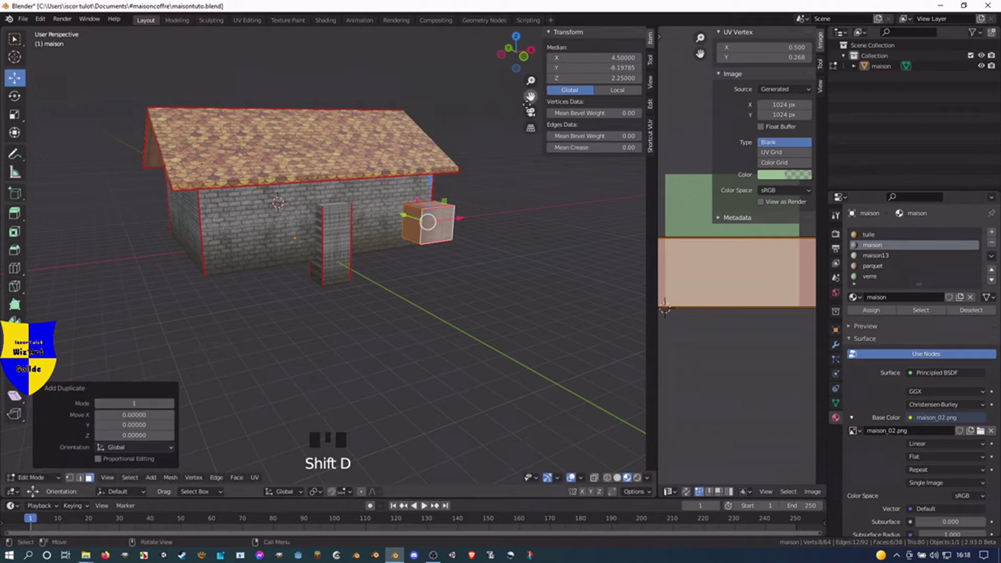
pyautogui.click(602, 59)
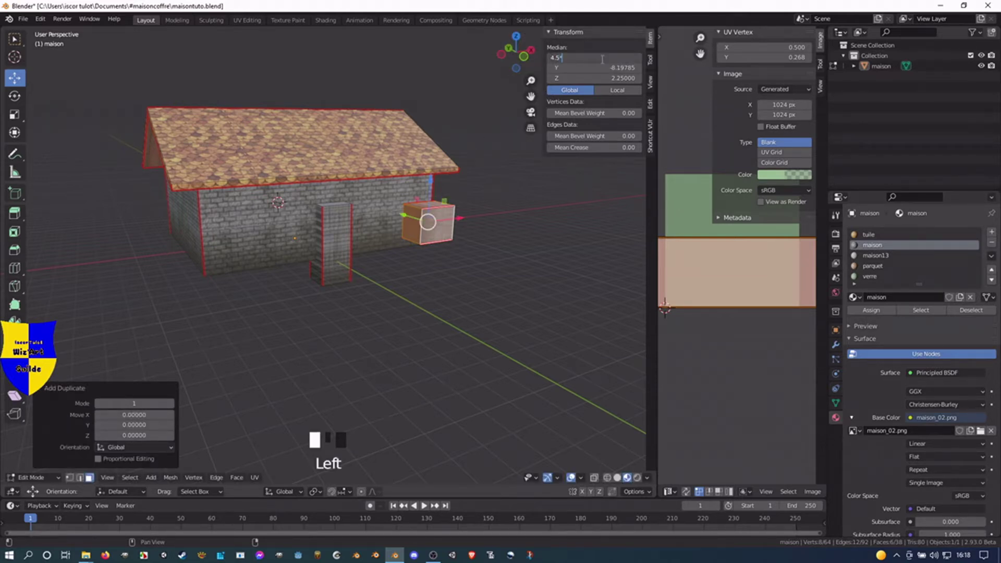
pyautogui.write('*-1')
pyautogui.press('Return')
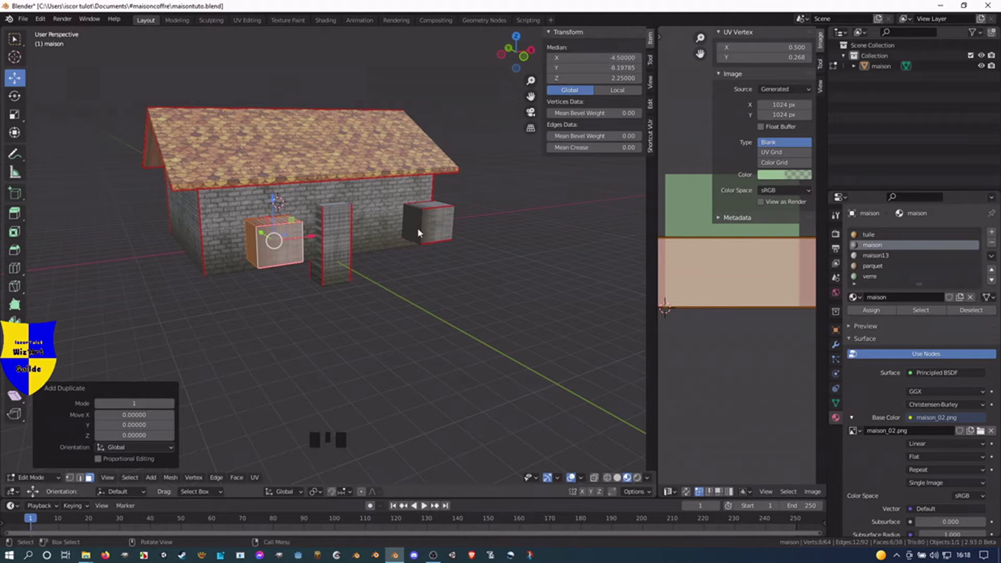
# Add the other window box to the selection and move both about 2.76 units along Y into the front wall.
pyautogui.press('l')
pyautogui.moveTo(316, 261); pyautogui.dragTo(361, 244, button='middle')
pyautogui.moveTo(351, 234); pyautogui.dragTo(298, 219)
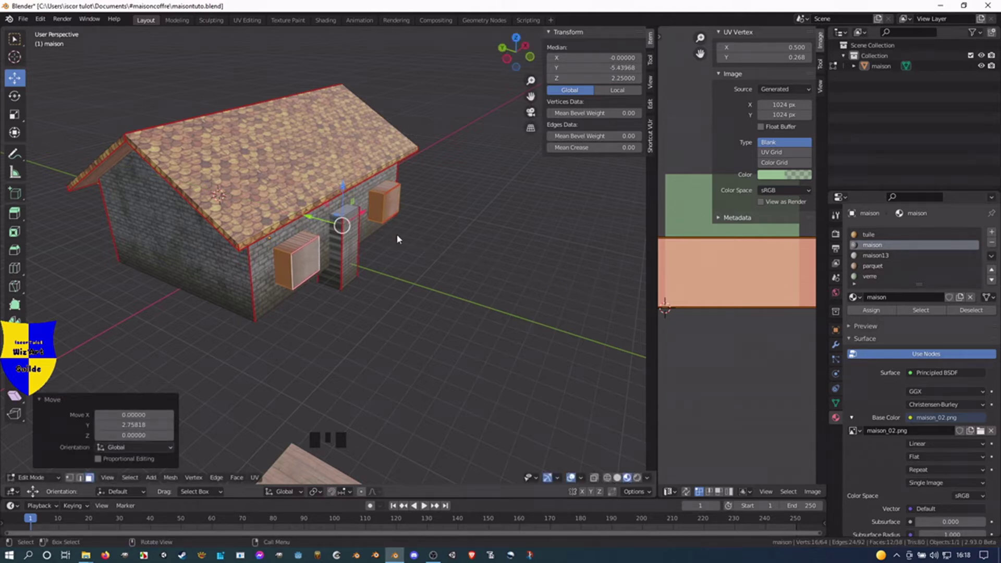
# Duplicate both window boxes and multiply the copies' Y position by -1 to place them in the rear wall.
pyautogui.hotkey('shift', 'd')
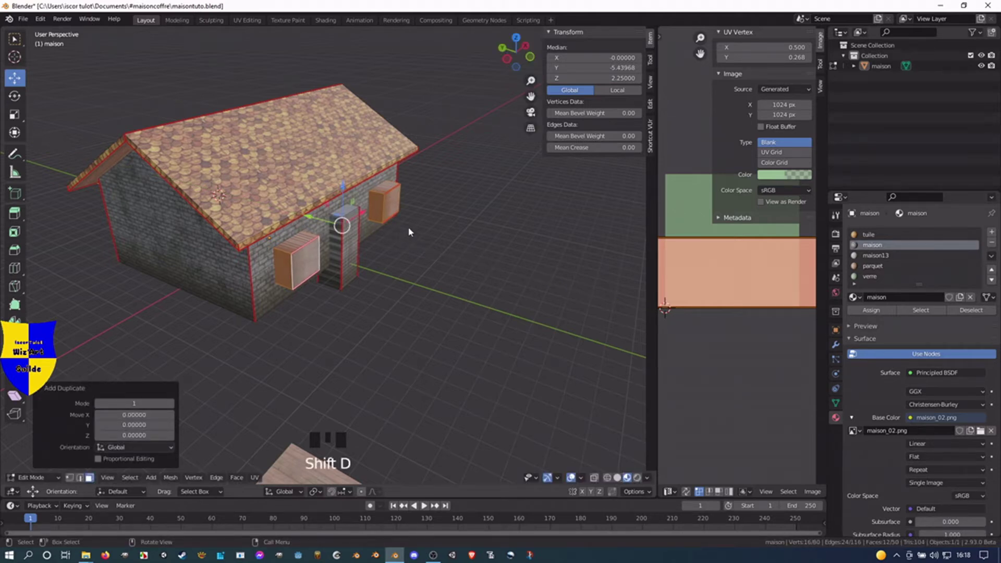
pyautogui.click(587, 67)
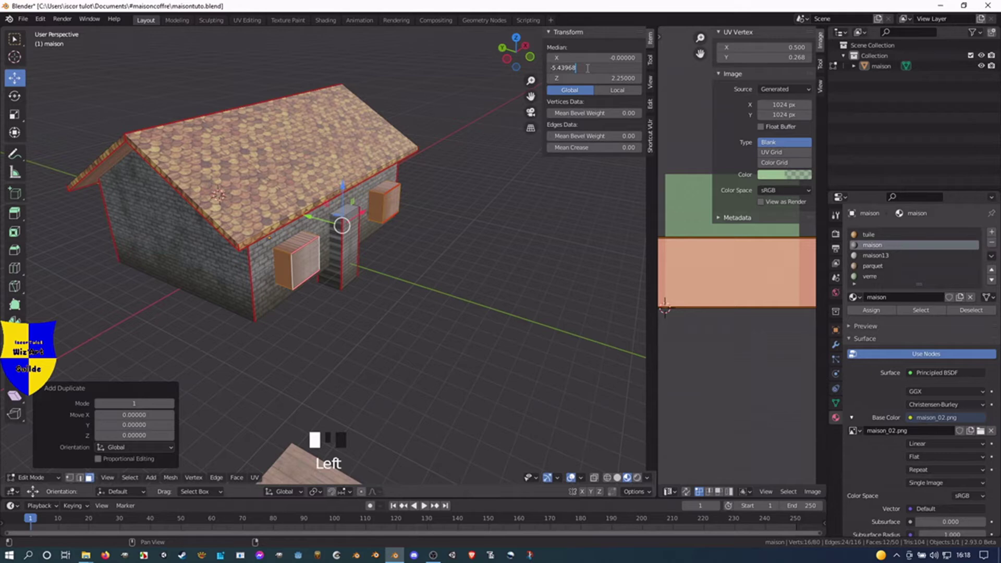
pyautogui.write('*-1')
pyautogui.press('Return')
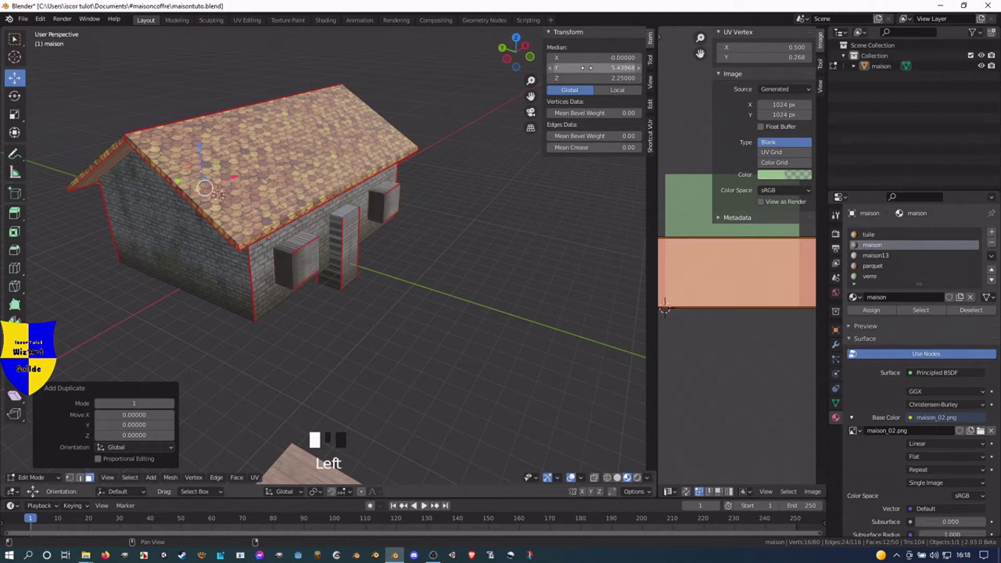
# Add the two front window boxes and the door box to the selection and subtract all from the walls with Intersect (Boolean), Difference.
pyautogui.moveTo(185, 224); pyautogui.dragTo(151, 222, button='middle')
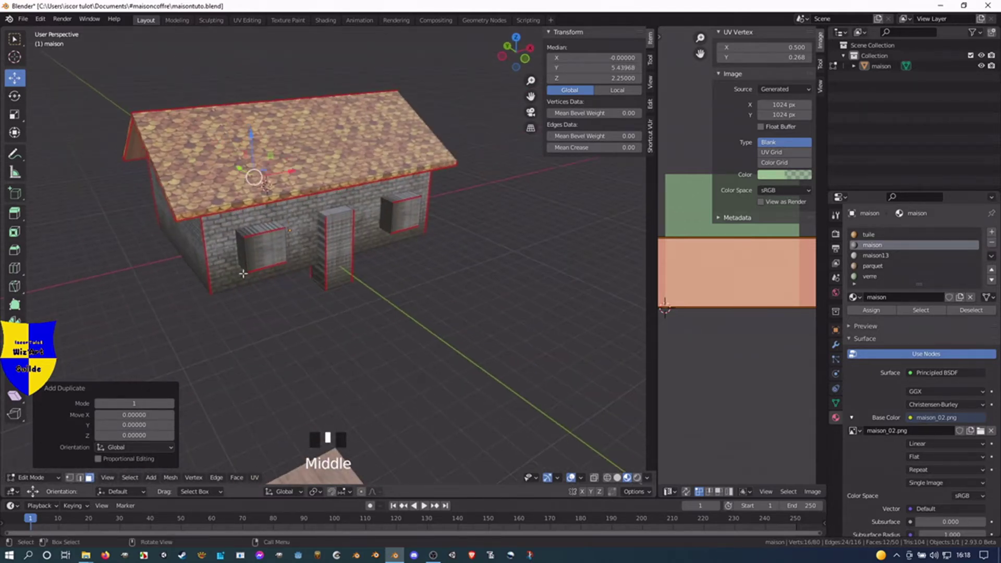
pyautogui.press('l')
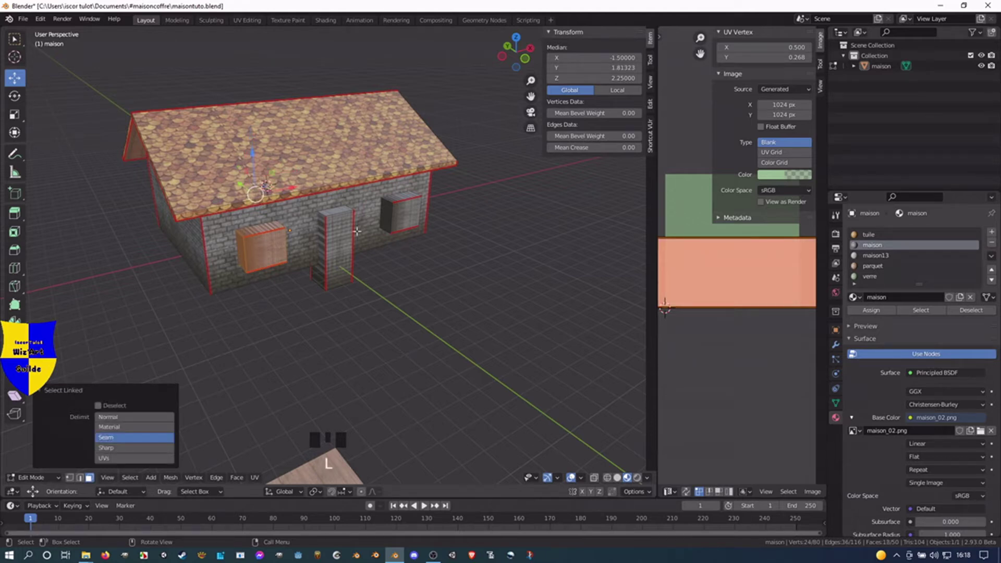
pyautogui.press('l')
pyautogui.press('l')
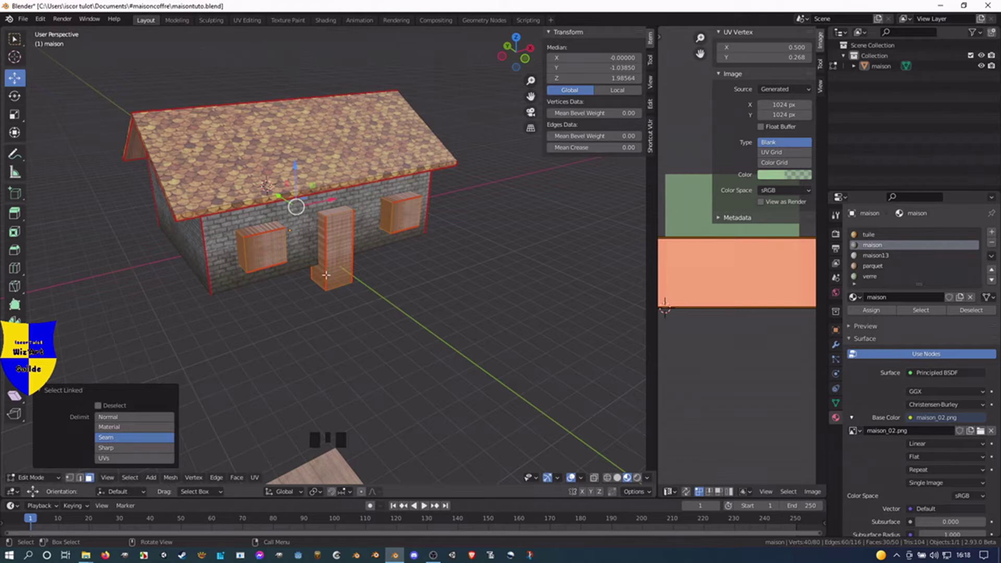
pyautogui.scroll(-2, 338, 271)
pyautogui.moveTo(339, 271); pyautogui.dragTo(385, 258, button='middle')
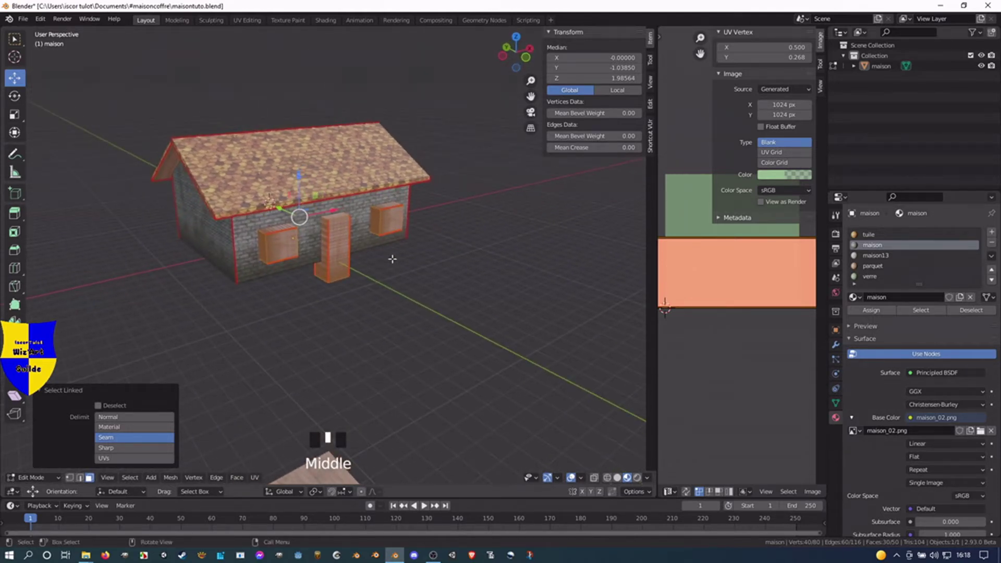
pyautogui.hotkey('ctrl', 'f')
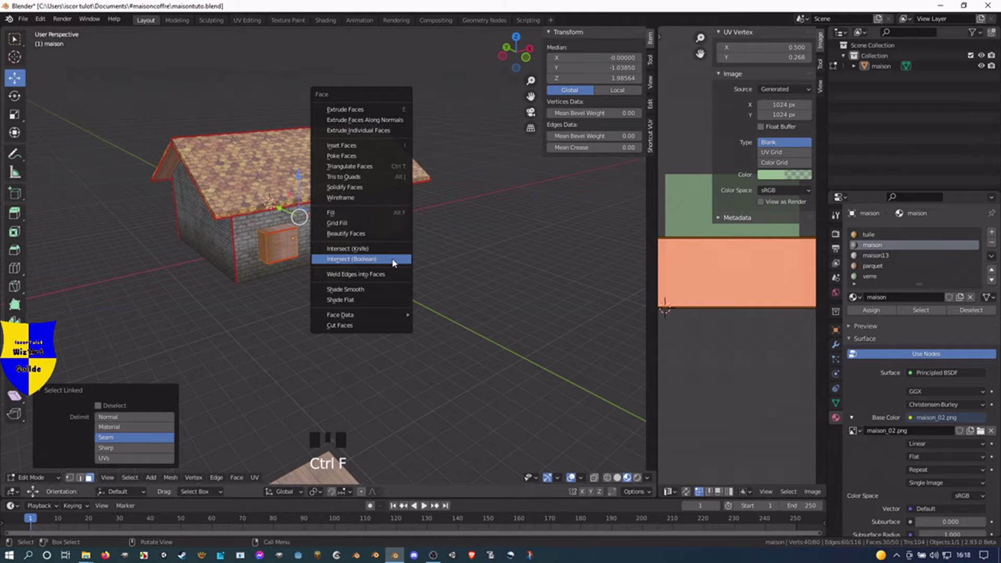
pyautogui.click(395, 261)
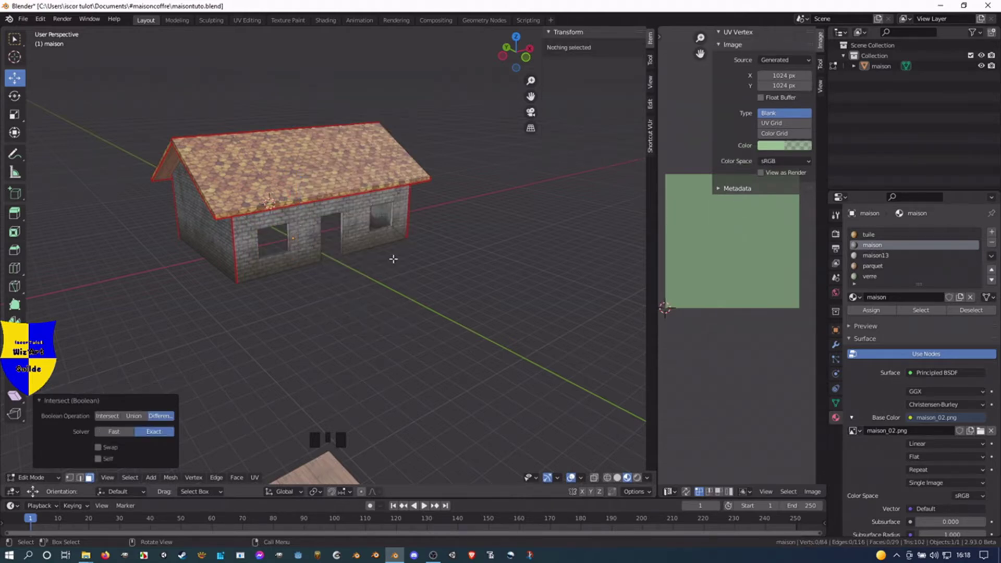
# Examine the cut door and window openings in the front and rear walls, including the faces lining them.
pyautogui.moveTo(175, 296); pyautogui.dragTo(108, 280, button='middle')
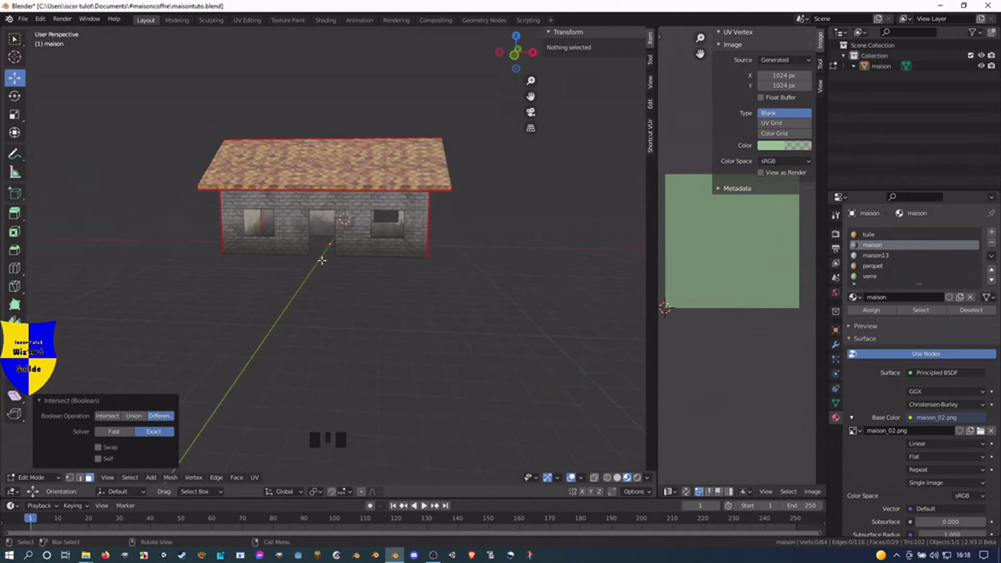
pyautogui.scroll(5, 326, 261)
pyautogui.moveTo(279, 230); pyautogui.dragTo(353, 203, button='middle')
pyautogui.moveTo(478, 196); pyautogui.dragTo(431, 205, button='middle')
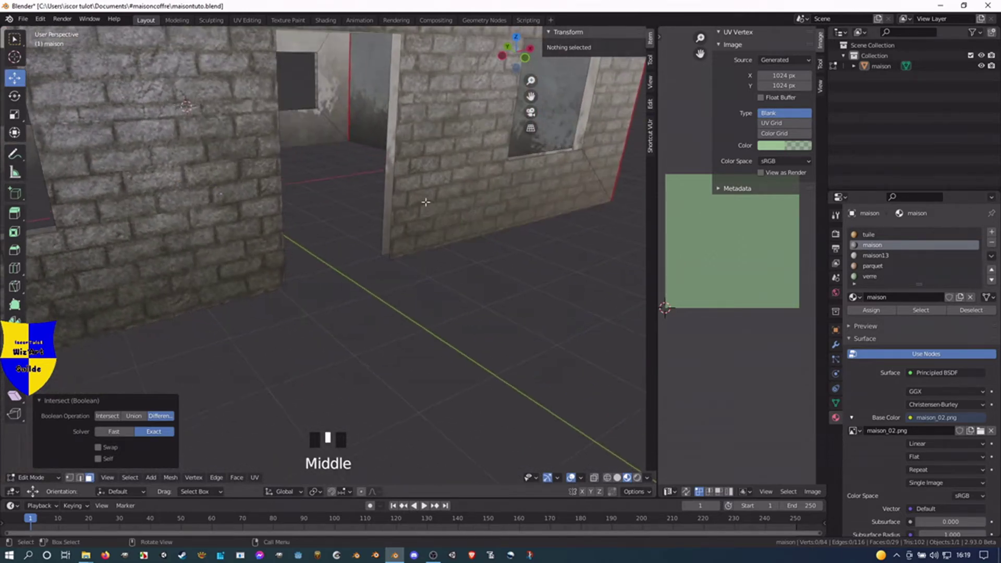
pyautogui.scroll(-4, 397, 203)
pyautogui.moveTo(365, 199); pyautogui.dragTo(281, 221, button='middle')
pyautogui.scroll(-4, 338, 190)
pyautogui.click(231, 226)
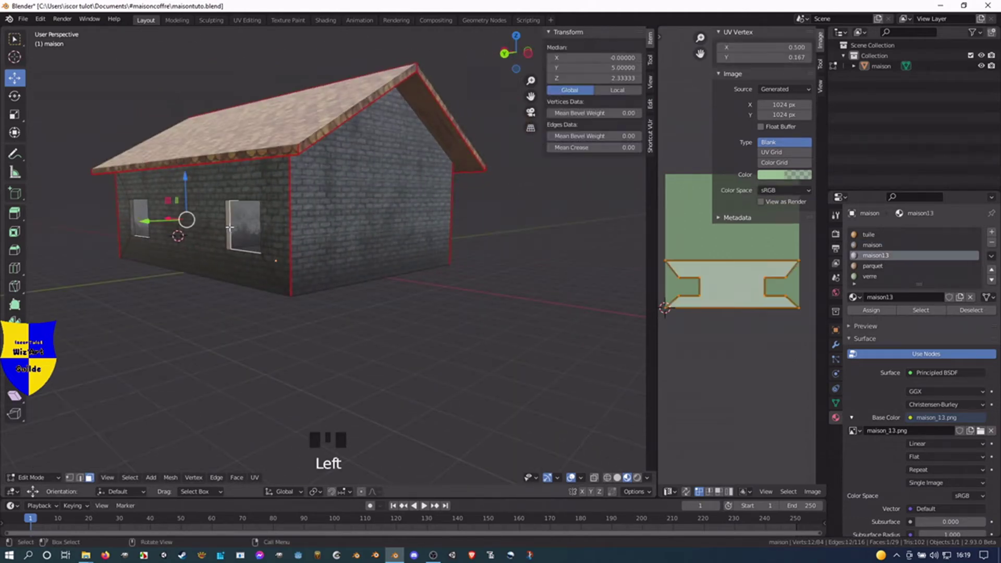
pyautogui.press('KP_Decimal')
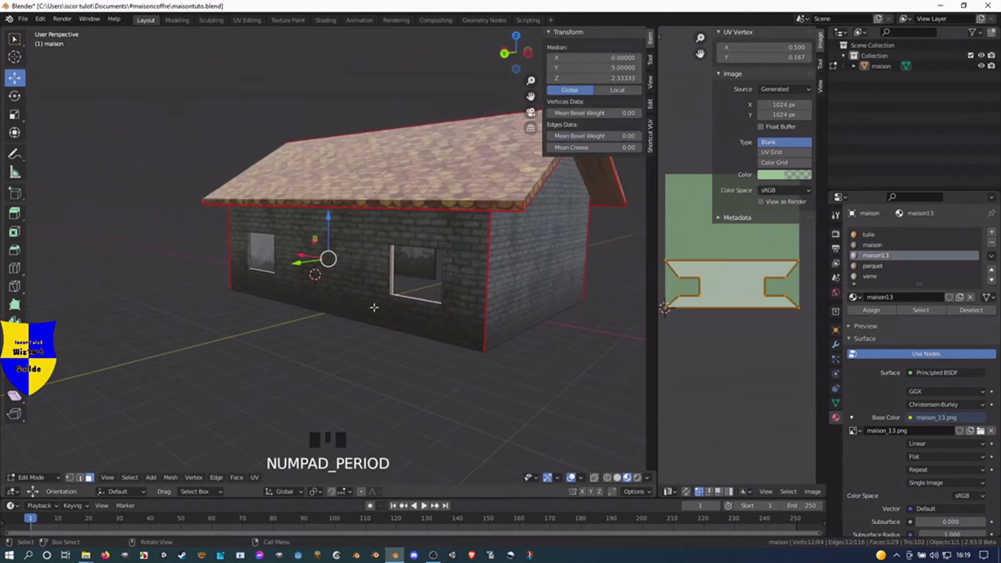
pyautogui.keyDown('shift'); pyautogui.moveTo(377, 295); pyautogui.dragTo(323, 214, button='middle'); pyautogui.keyUp('shift')
pyautogui.scroll(5, 324, 209)
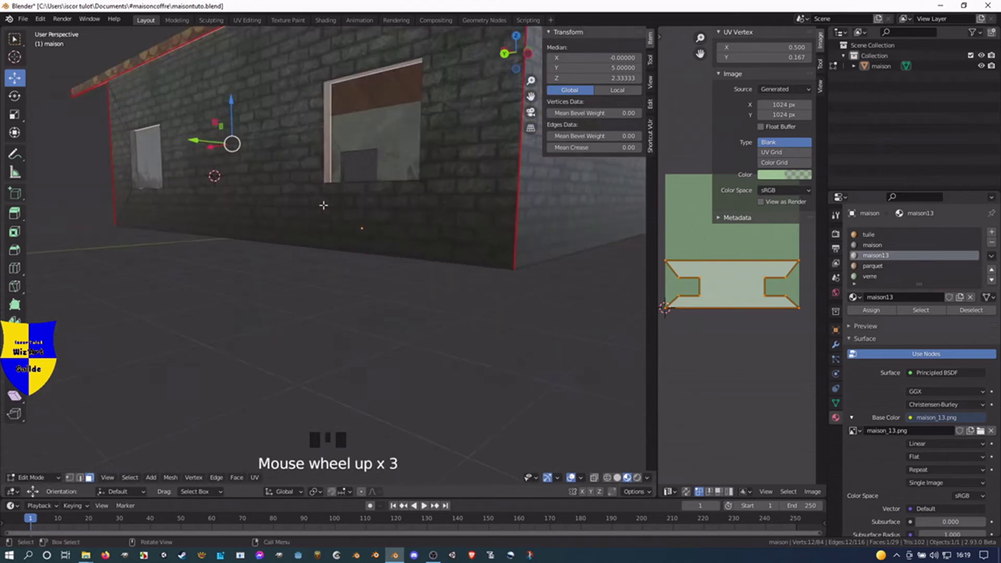
pyautogui.click(324, 78)
pyautogui.click(323, 81)
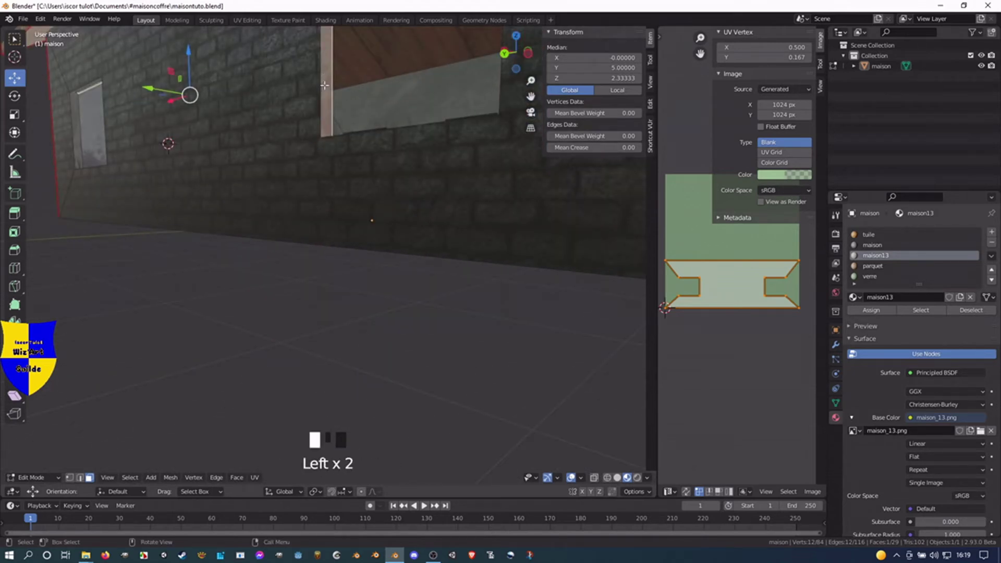
pyautogui.scroll(-4, 250, 148)
pyautogui.moveTo(250, 148); pyautogui.dragTo(370, 236, button='middle')
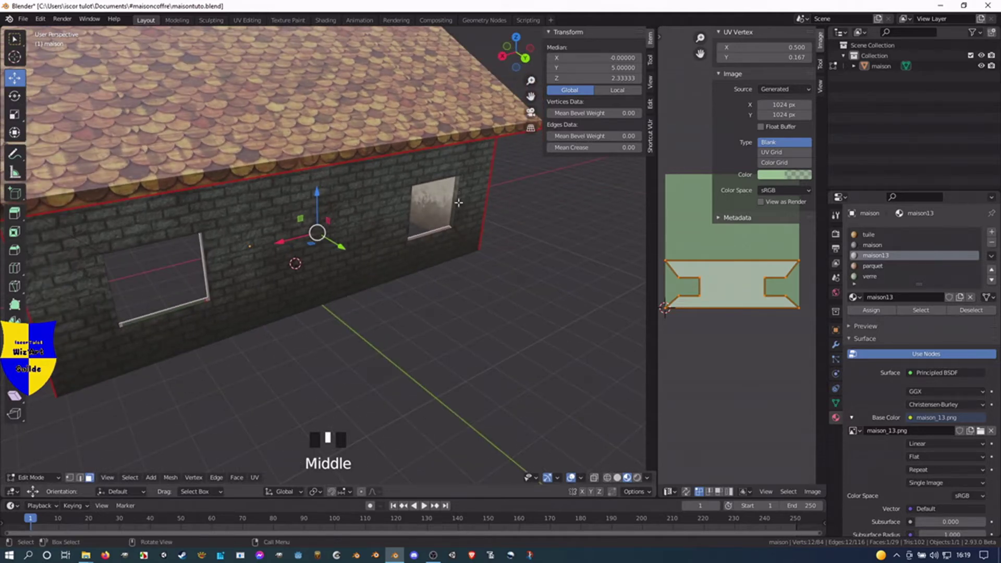
pyautogui.moveTo(452, 245); pyautogui.dragTo(370, 224, button='middle')
# Duplicate the two vertical edges at the right side of the front wall's right window opening and fill them with a face.
pyautogui.press('2')
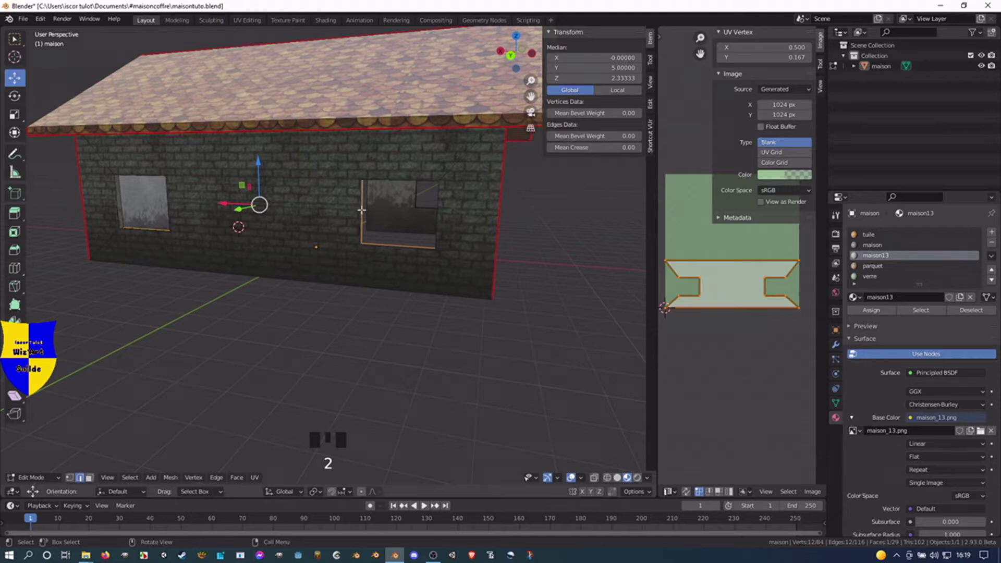
pyautogui.moveTo(413, 253); pyautogui.dragTo(371, 228, button='middle')
pyautogui.scroll(-4, 428, 256)
pyautogui.scroll(3, 371, 227)
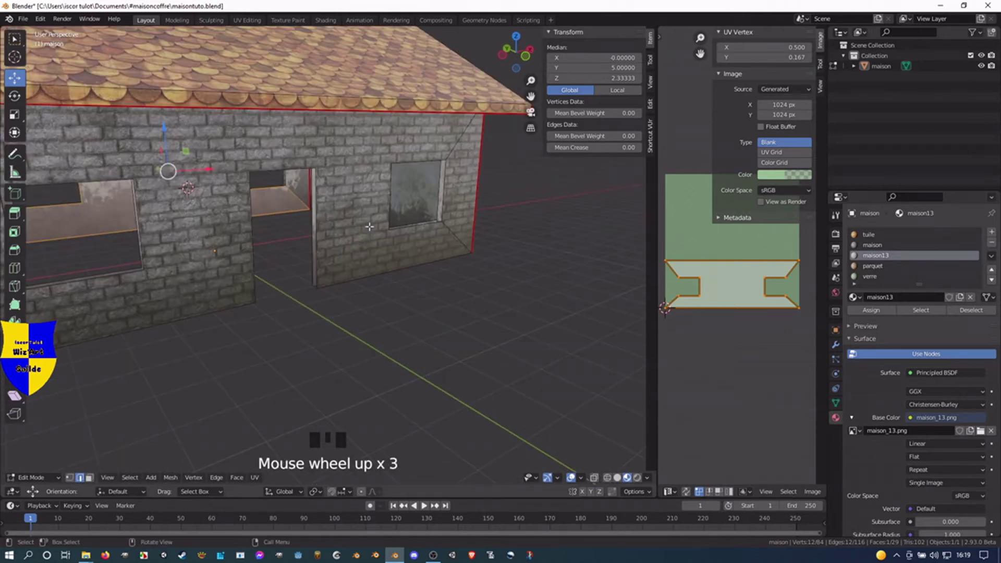
pyautogui.click(444, 204)
pyautogui.keyDown('shift'); pyautogui.click(446, 206); pyautogui.keyUp('shift')
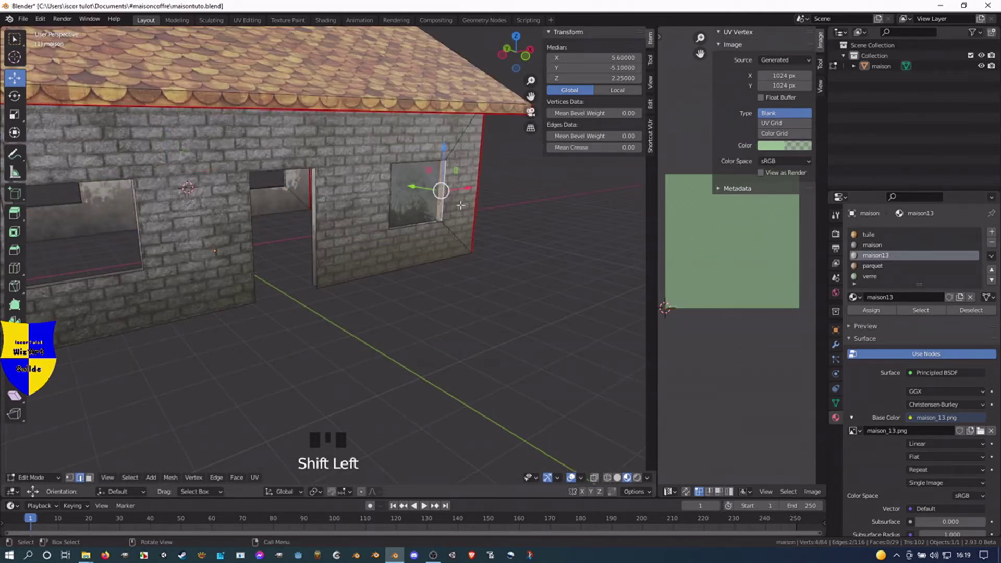
pyautogui.hotkey('shift', 'd')
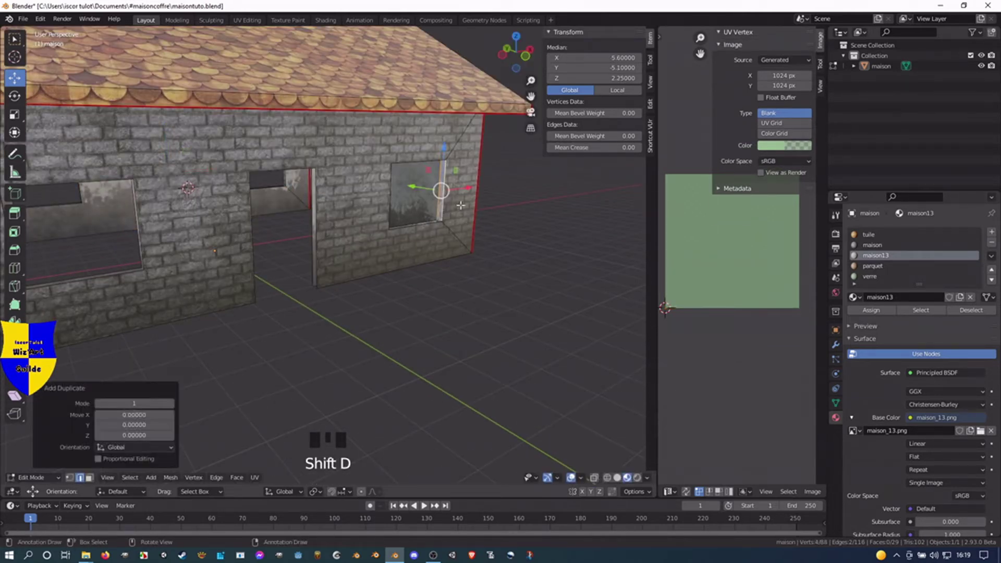
pyautogui.press('f')
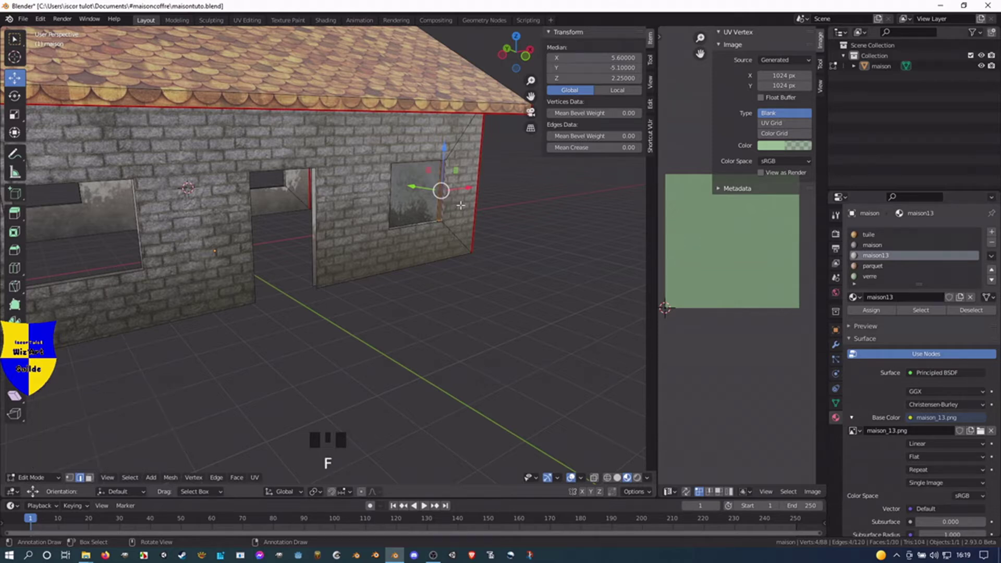
# Move the new face about -0.126 along X and scale it about 1.198 in Z and 1.481 in Y.
pyautogui.press('KP_Decimal')
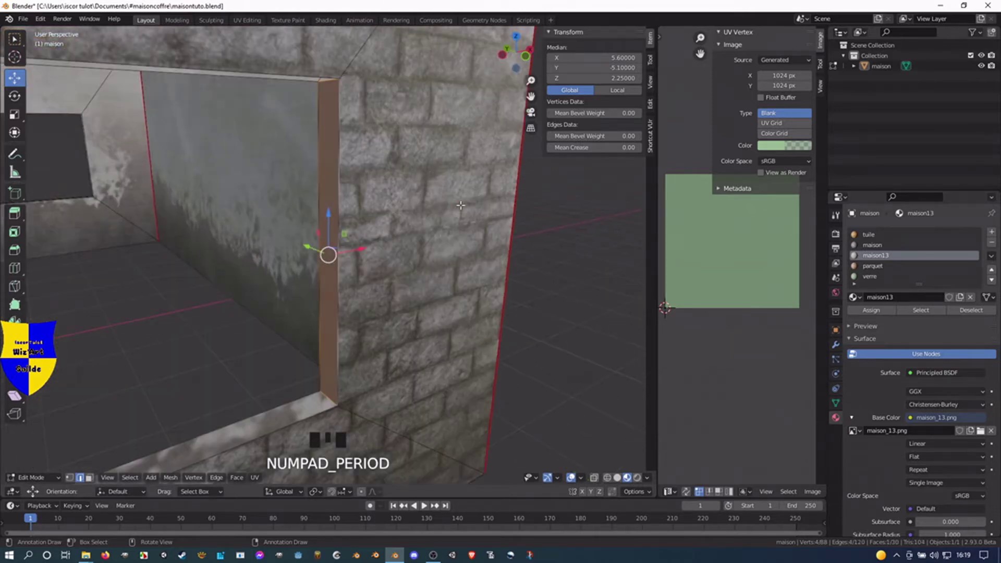
pyautogui.scroll(-4, 413, 247)
pyautogui.moveTo(413, 247); pyautogui.dragTo(374, 267, button='middle')
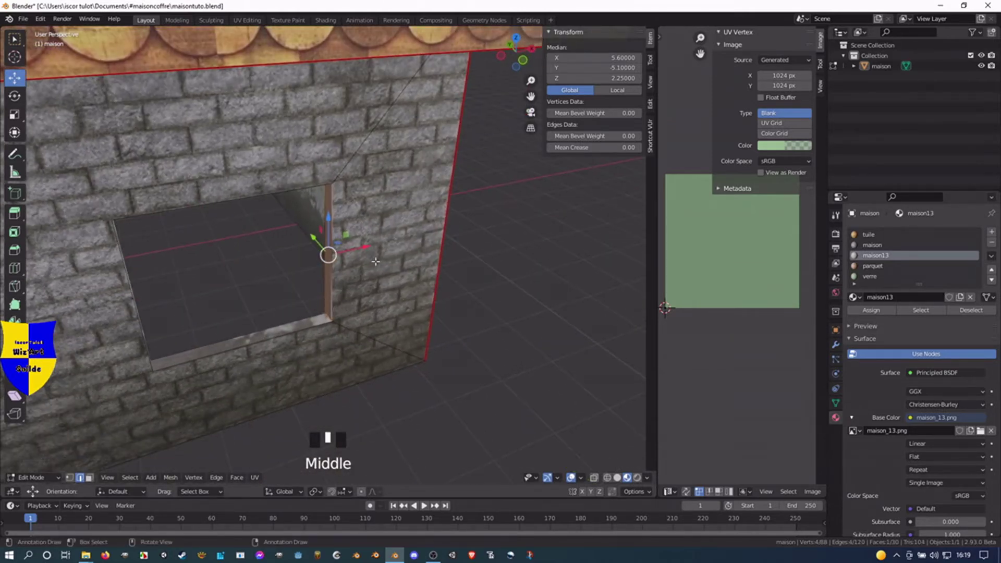
pyautogui.moveTo(365, 245); pyautogui.dragTo(353, 249)
pyautogui.press('s')
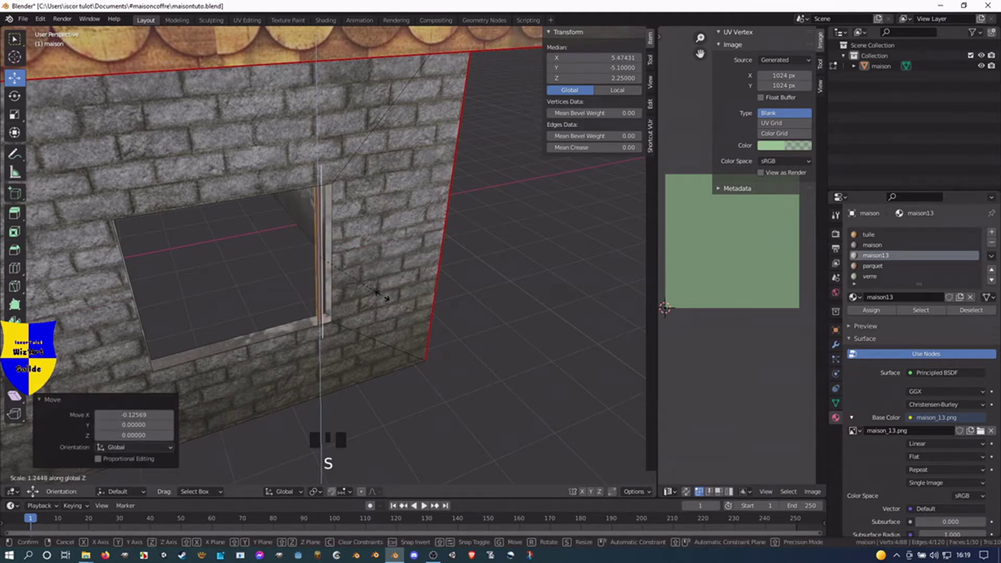
pyautogui.click(382, 292)
pyautogui.press('s')
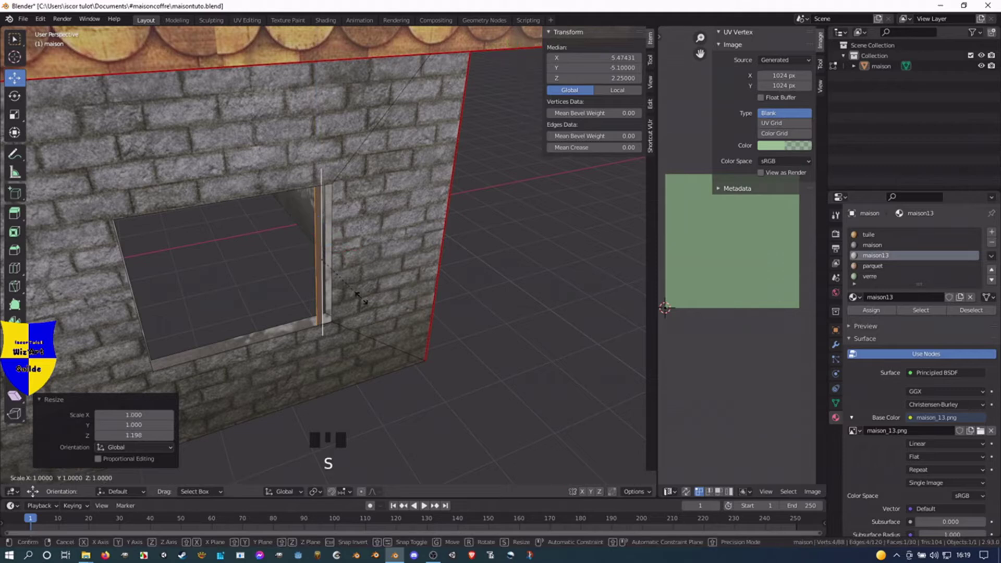
pyautogui.press('y')
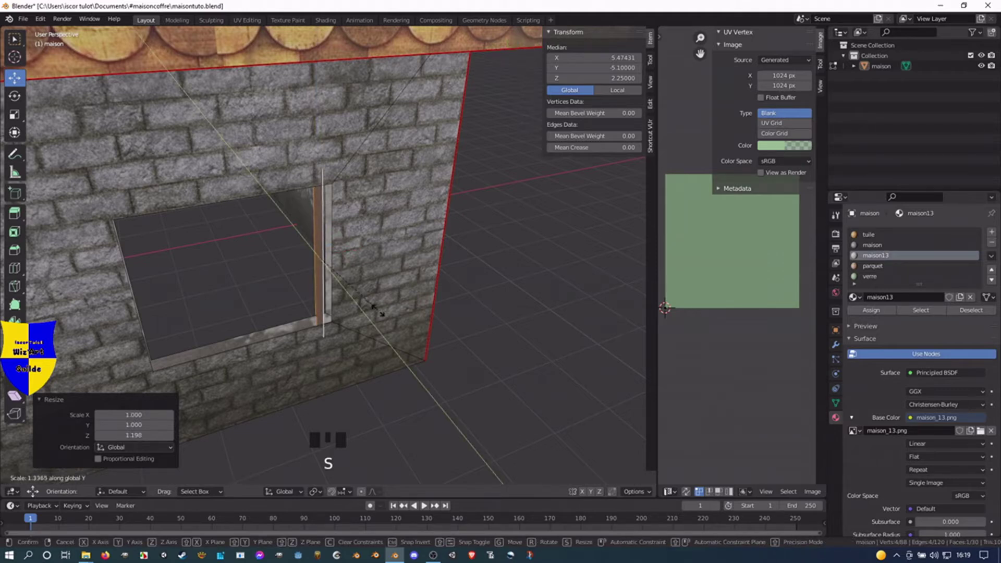
pyautogui.click(385, 313)
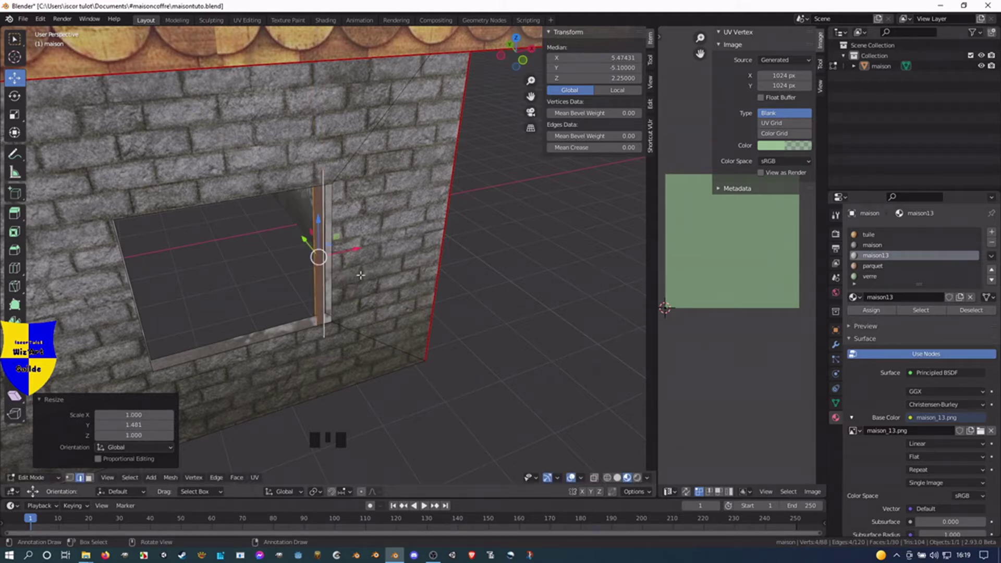
# Extrude the face and move the extruded side about 0.187 along X to form a window post.
pyautogui.press('e')
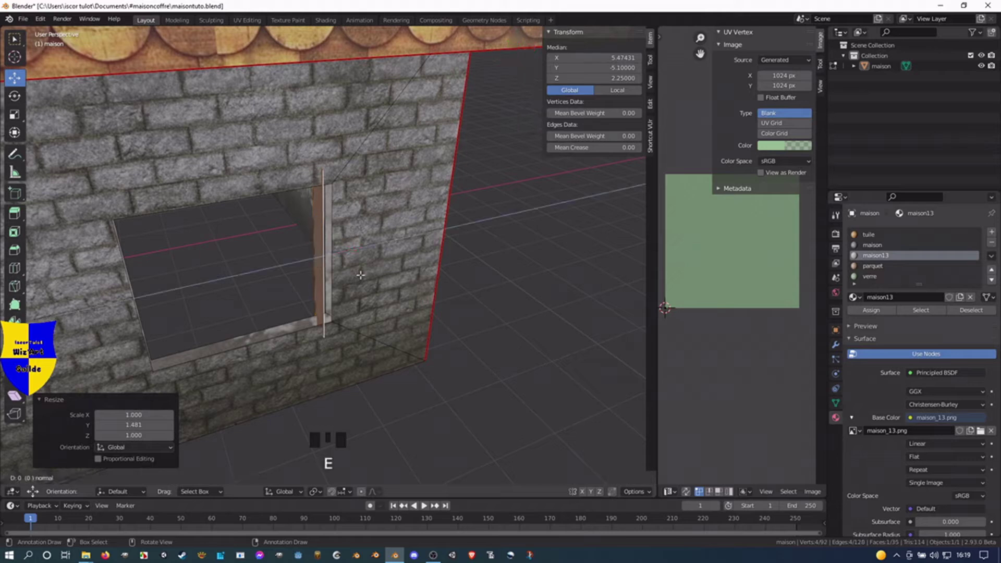
pyautogui.rightClick(360, 275)
pyautogui.moveTo(357, 248); pyautogui.dragTo(371, 245)
# Isolate the window post by selecting its linked geometry, inverting the selection and hiding the rest of the house.
pyautogui.moveTo(261, 281); pyautogui.dragTo(299, 295, button='middle')
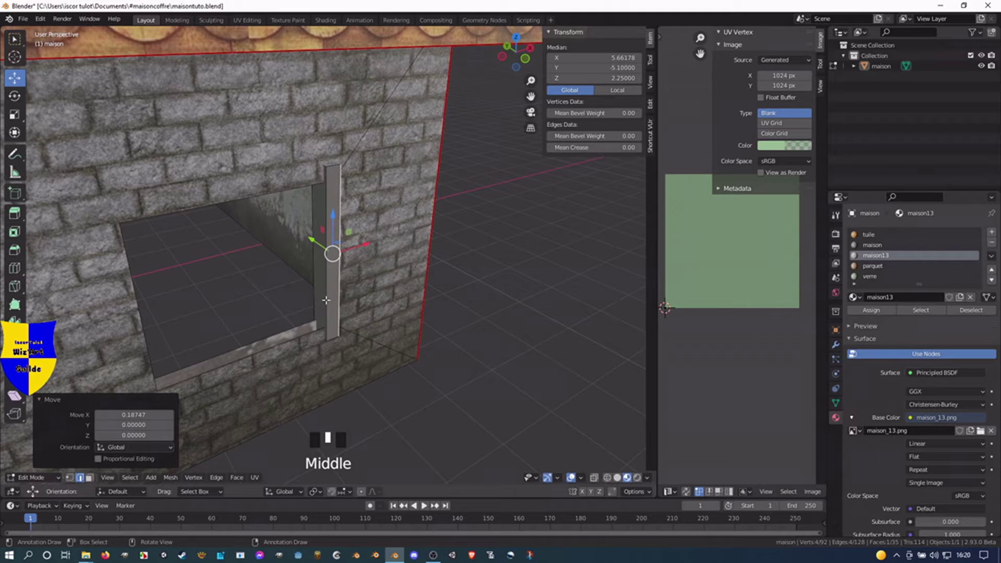
pyautogui.click(325, 296)
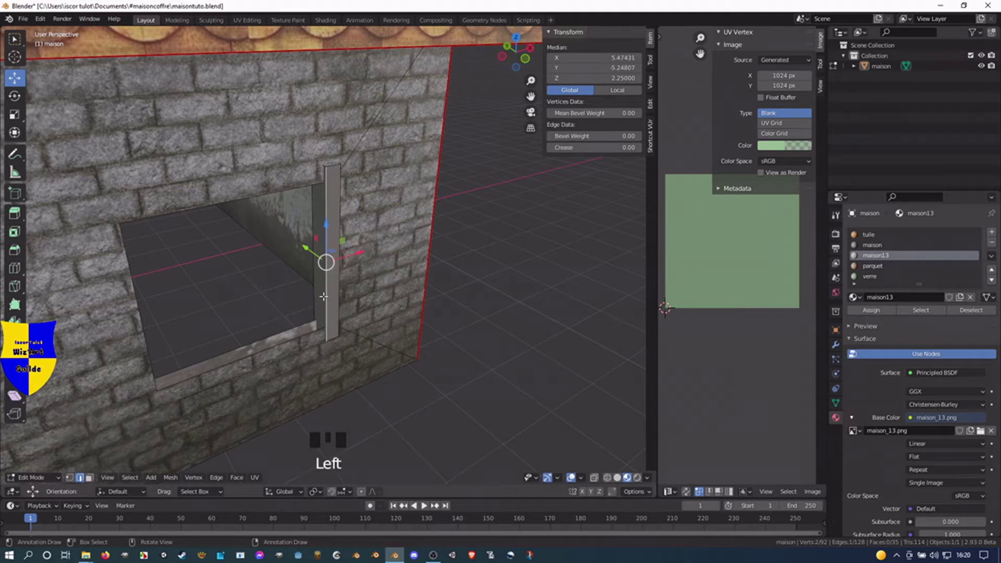
pyautogui.press('l')
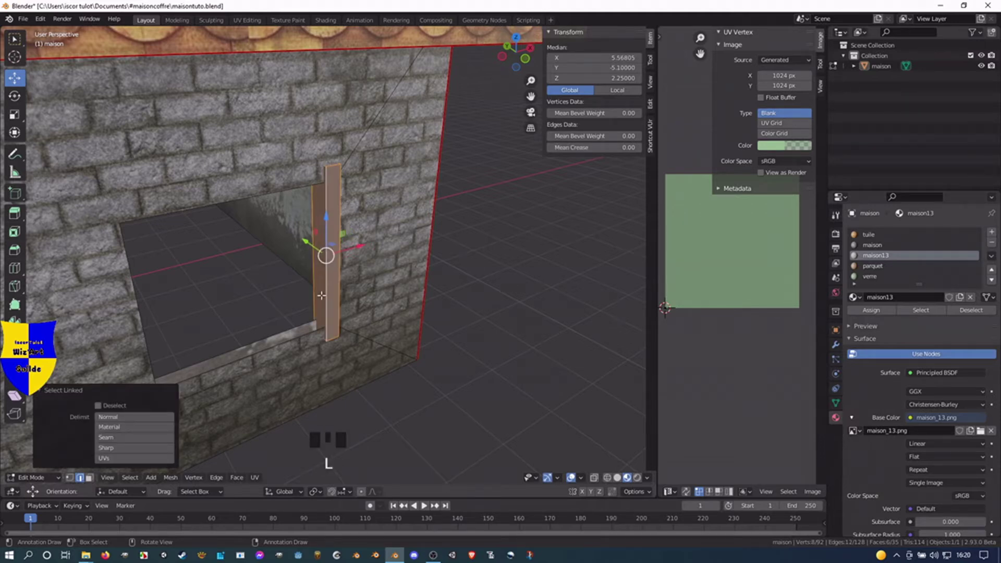
pyautogui.hotkey('ctrl', 'i')
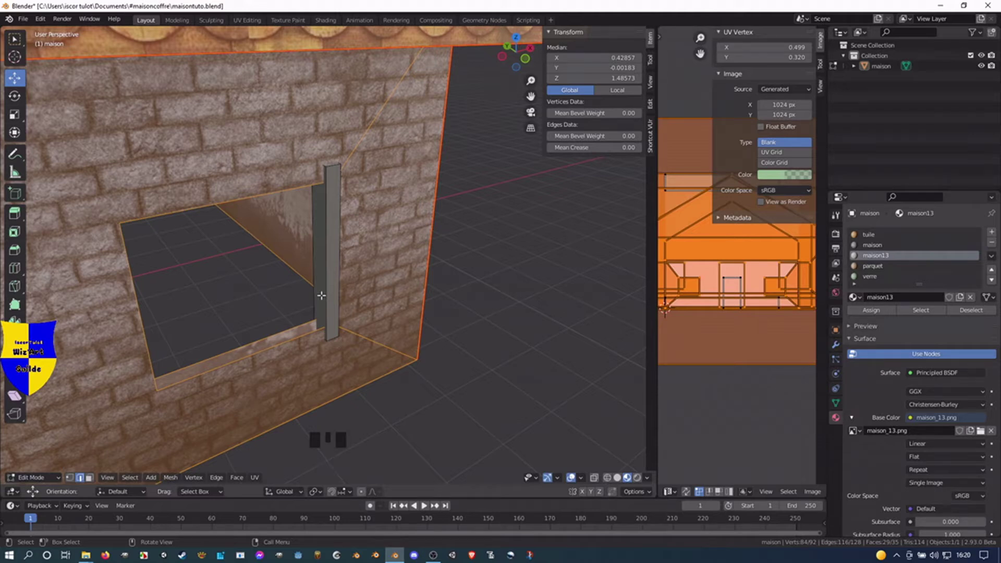
pyautogui.press('h')
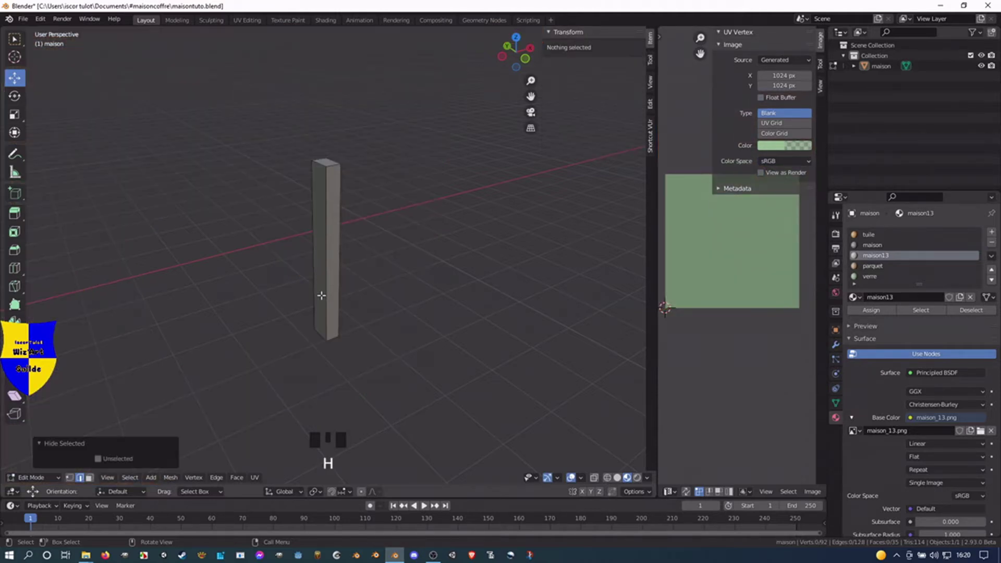
# Mark seams on three edges at each end of the post and on one of its vertical edges.
pyautogui.moveTo(290, 212); pyautogui.dragTo(317, 171, button='middle')
pyautogui.click(320, 168)
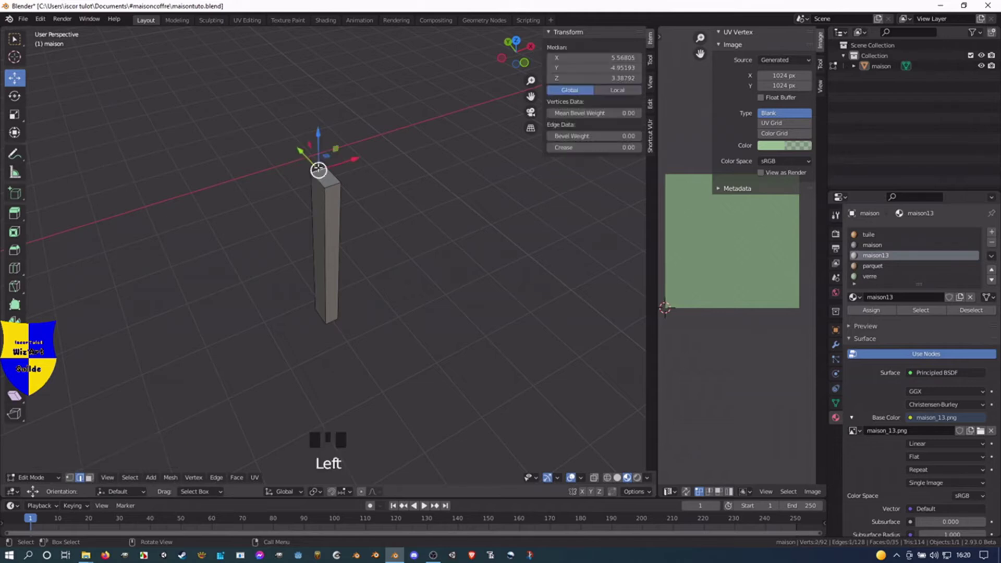
pyautogui.keyDown('shift'); pyautogui.click(322, 176); pyautogui.keyUp('shift')
pyautogui.keyDown('shift'); pyautogui.click(323, 174); pyautogui.keyUp('shift')
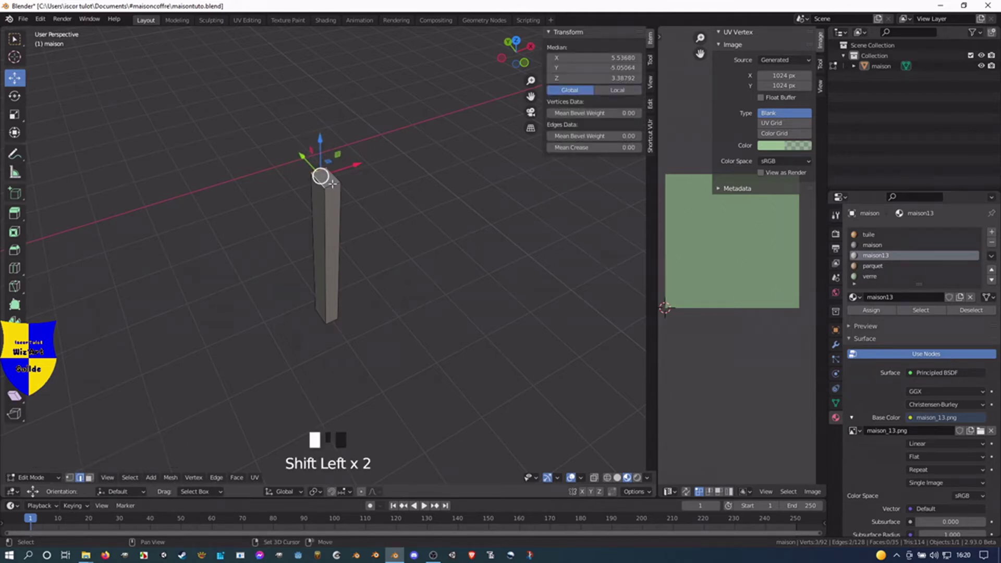
pyautogui.moveTo(335, 275); pyautogui.dragTo(320, 334, button='middle')
pyautogui.keyDown('shift'); pyautogui.click(319, 327); pyautogui.keyUp('shift')
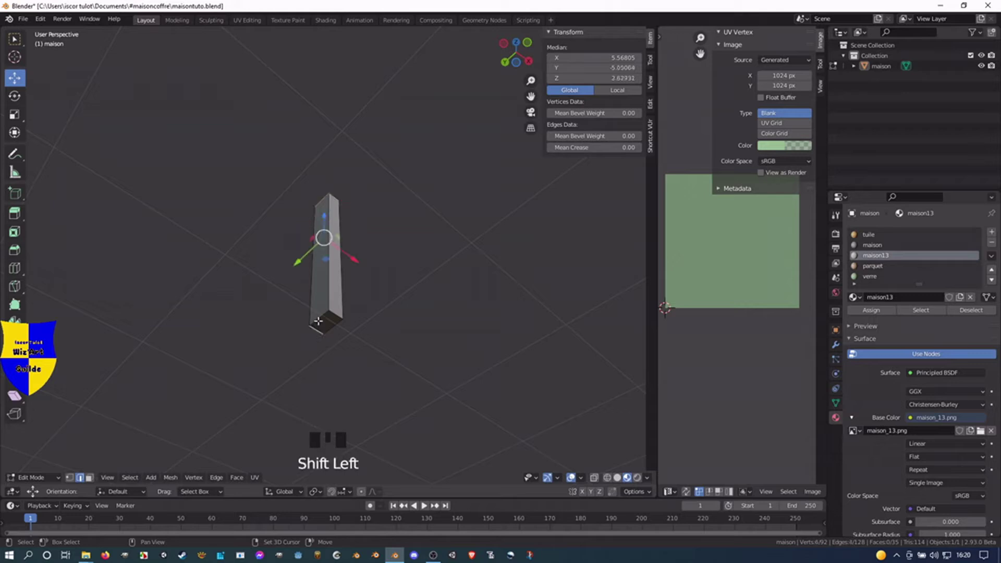
pyautogui.keyDown('shift'); pyautogui.click(329, 317); pyautogui.keyUp('shift')
pyautogui.keyDown('shift'); pyautogui.click(334, 298); pyautogui.keyUp('shift')
pyautogui.keyDown('shift'); pyautogui.click(333, 288); pyautogui.keyUp('shift')
pyautogui.moveTo(333, 289); pyautogui.dragTo(318, 317, button='middle')
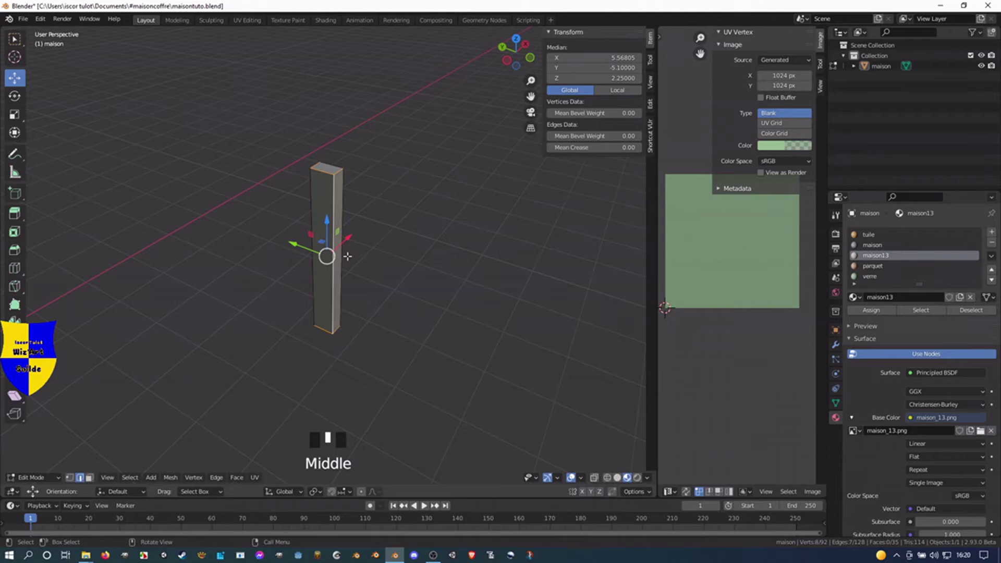
pyautogui.press('ctrl')
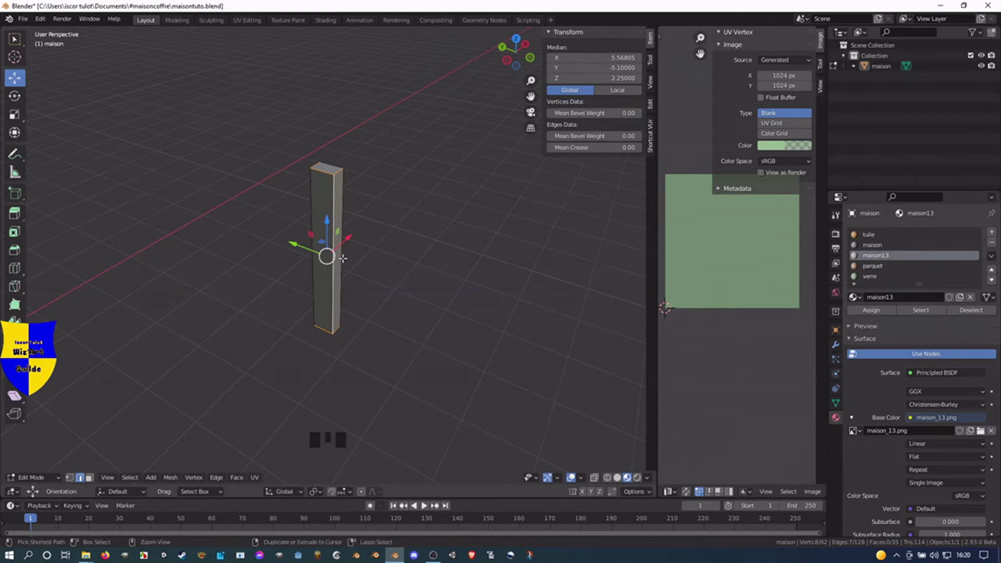
pyautogui.hotkey('ctrl', 'e')
pyautogui.click(340, 263)
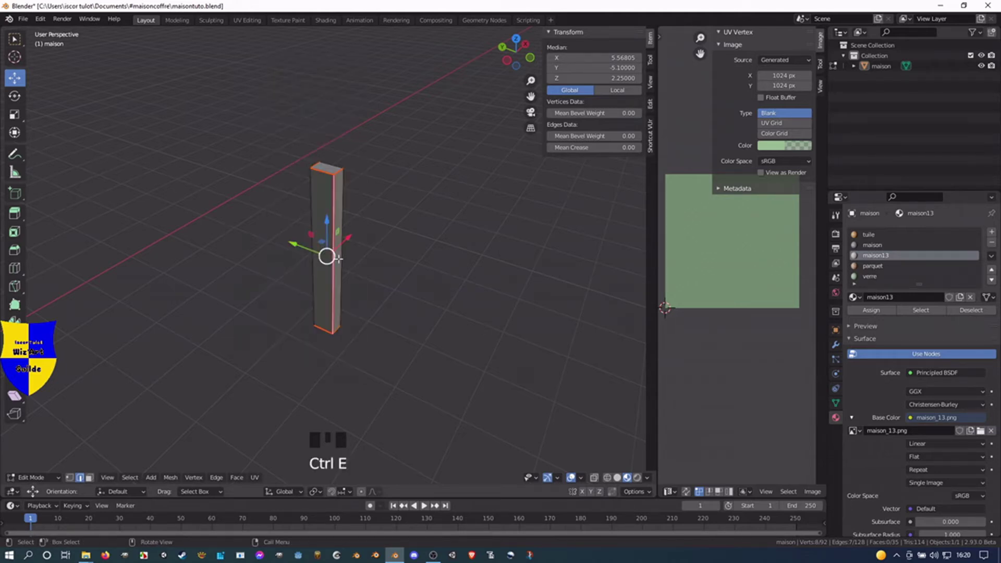
# Unwrap the whole linked post and widen the UV editor area.
pyautogui.click(332, 264)
pyautogui.press('l')
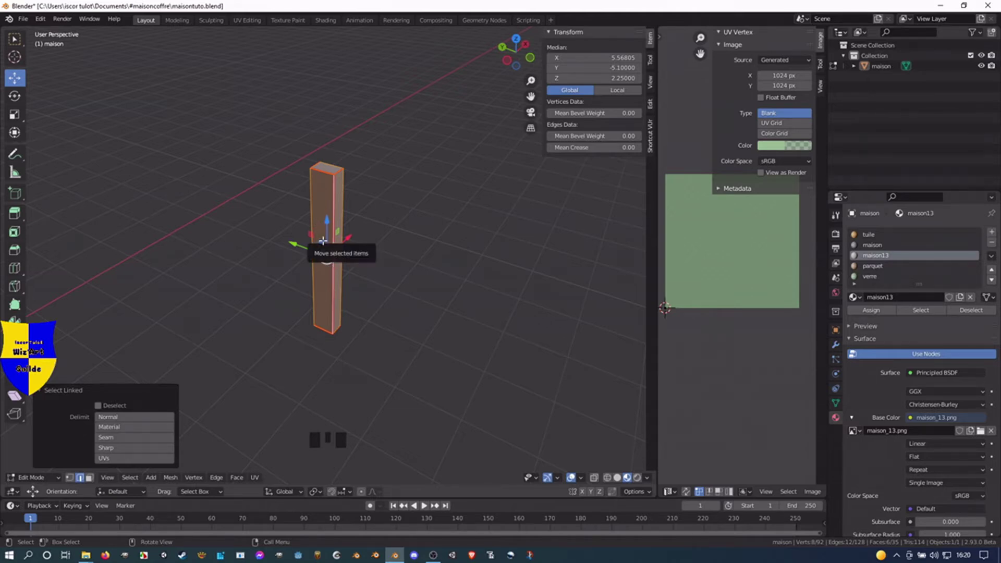
pyautogui.press('u')
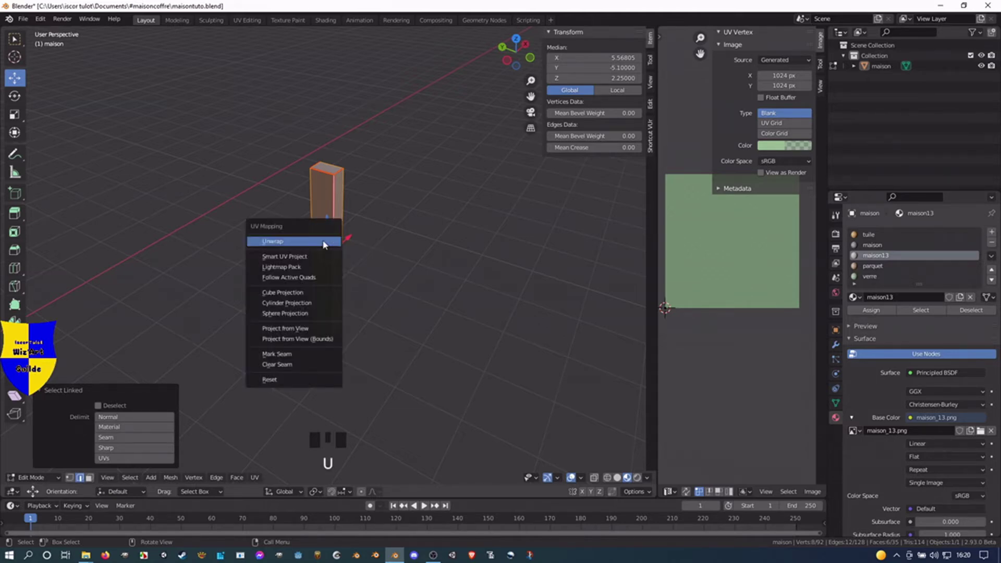
pyautogui.click(292, 242)
pyautogui.moveTo(655, 365); pyautogui.dragTo(521, 365)
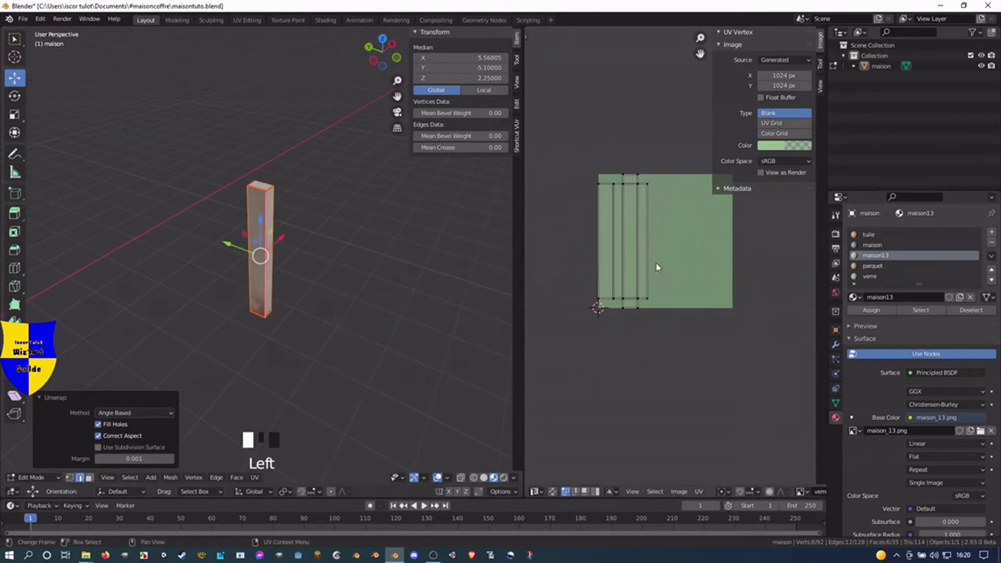
# Open a dark wood plank image from the textures/Bois folder as the background of the UV editor.
pyautogui.click(678, 491)
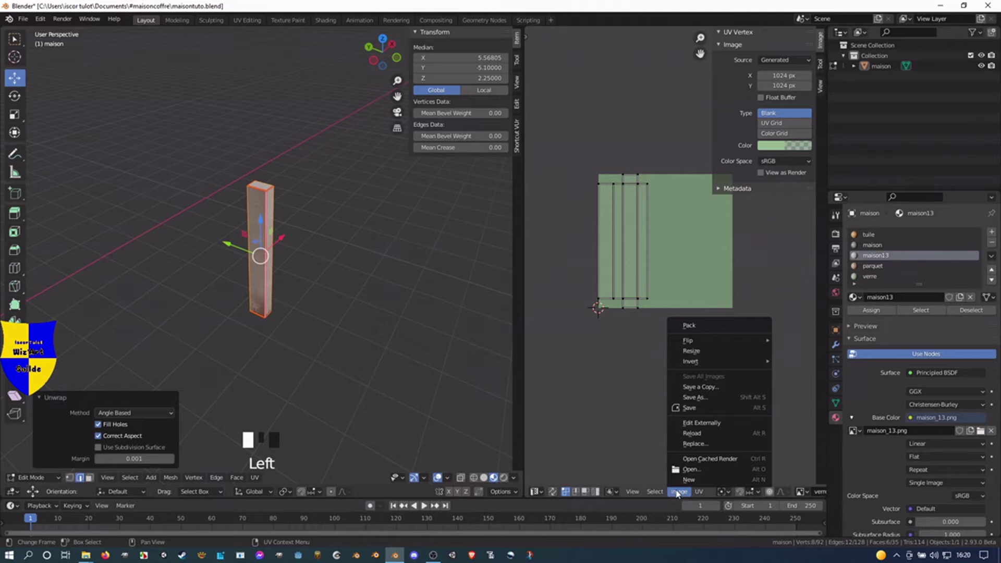
pyautogui.click(800, 491)
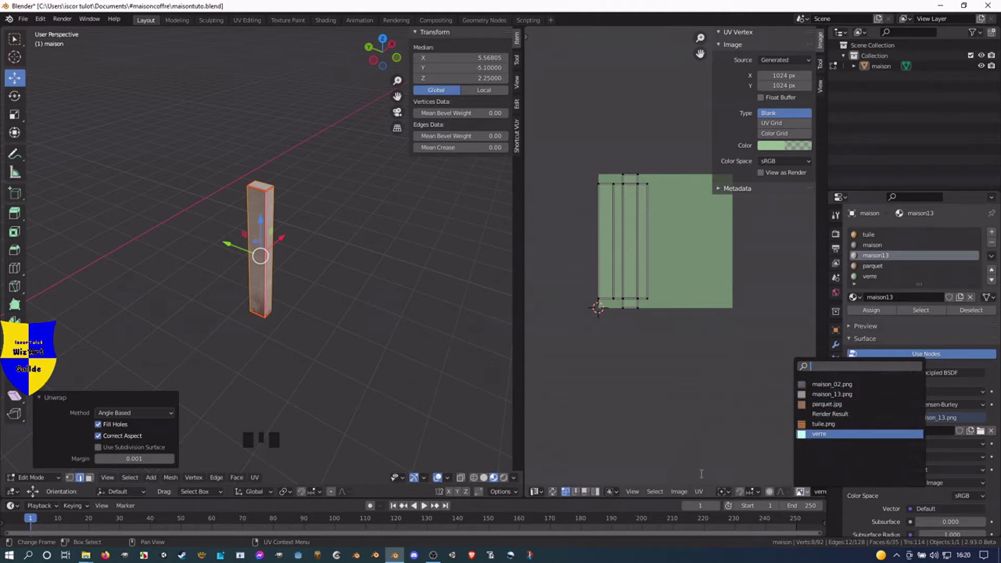
pyautogui.click(677, 491)
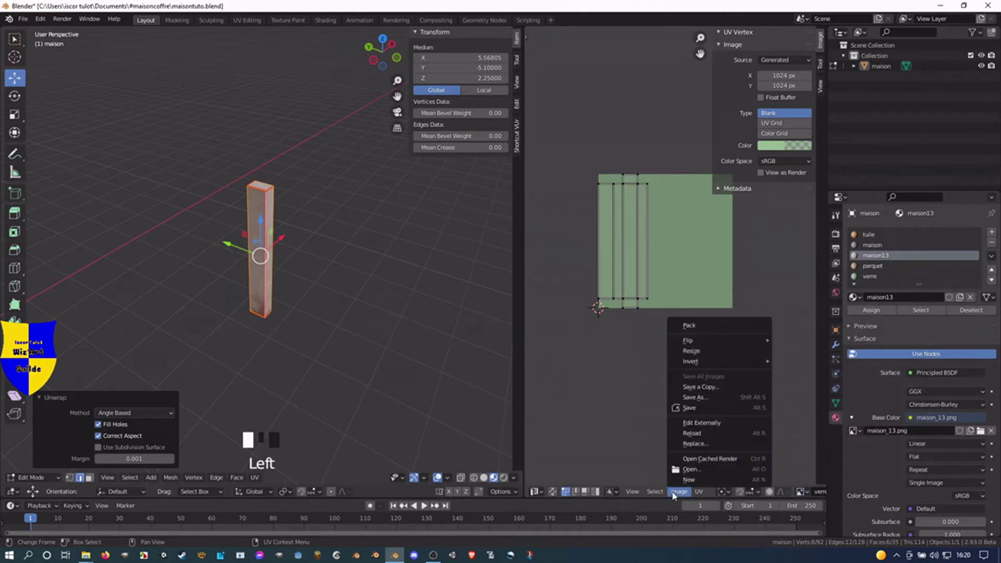
pyautogui.click(694, 471)
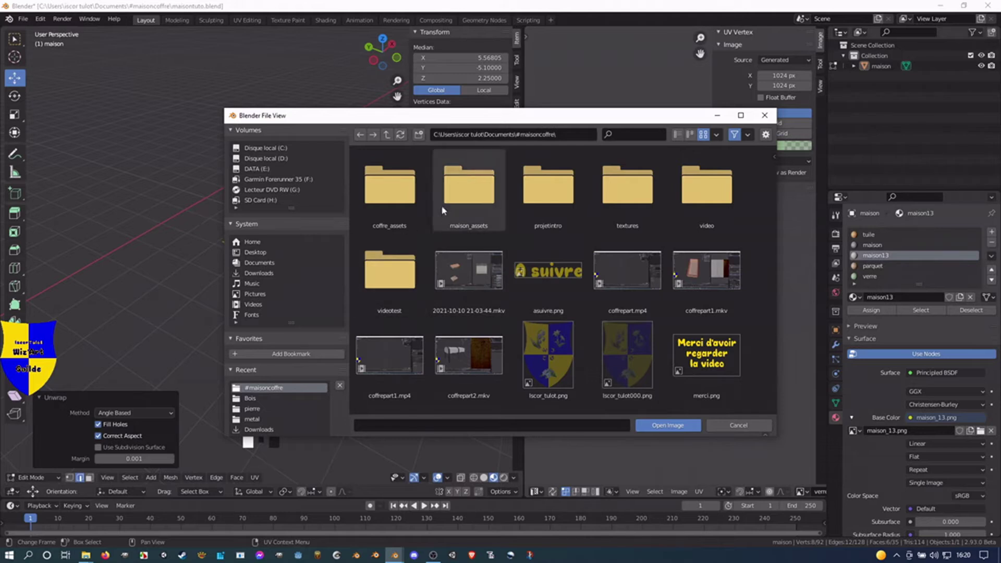
pyautogui.click(639, 194)
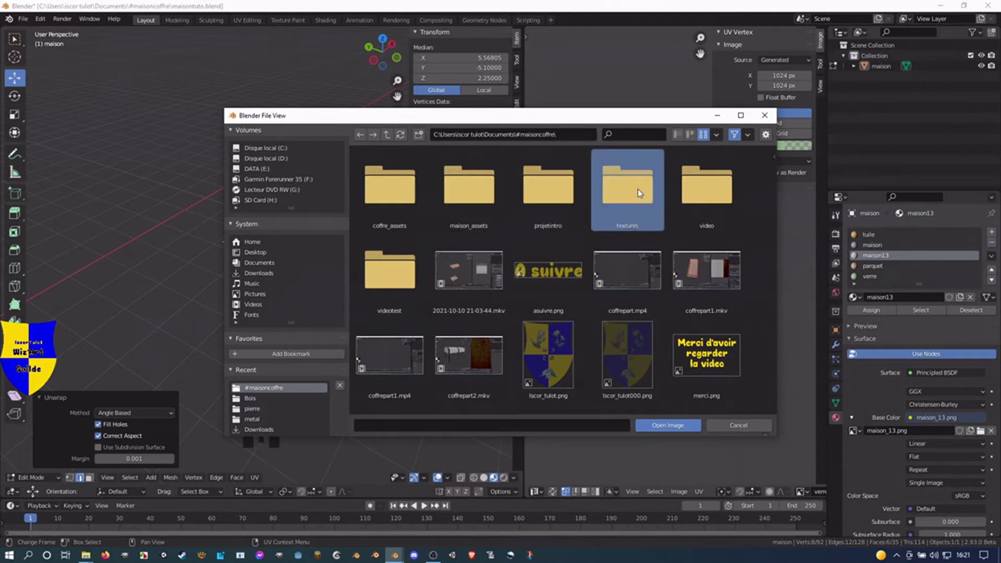
pyautogui.doubleClick(637, 188)
pyautogui.click(375, 188)
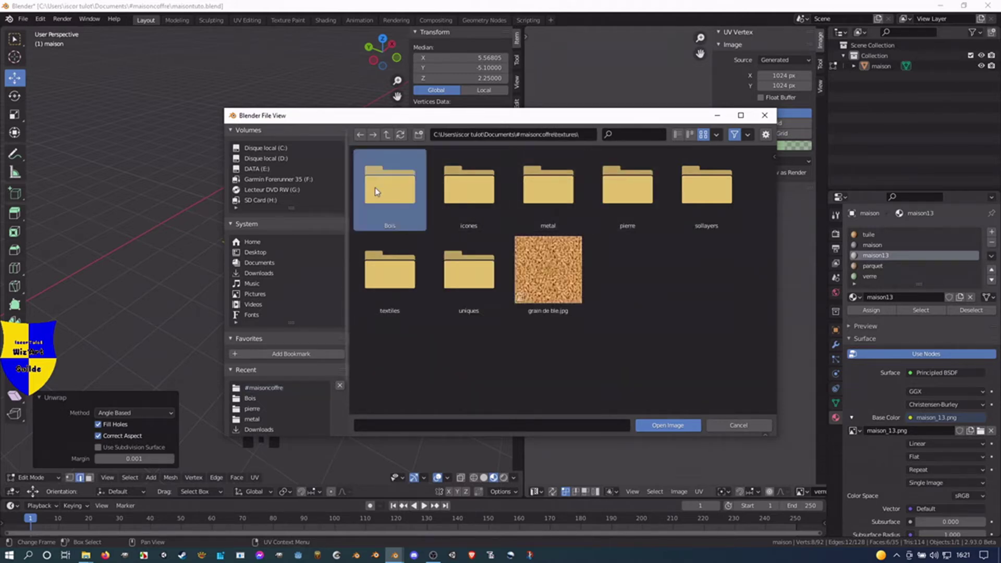
pyautogui.doubleClick(375, 189)
pyautogui.doubleClick(385, 278)
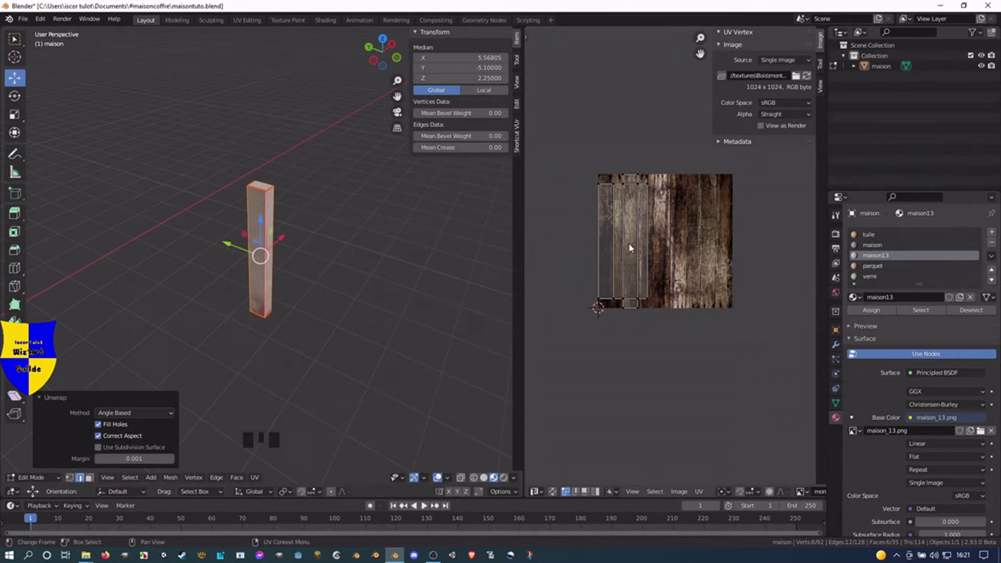
# Select all of the post's UVs, add an empty material slot and assign it to the post.
pyautogui.press('a')
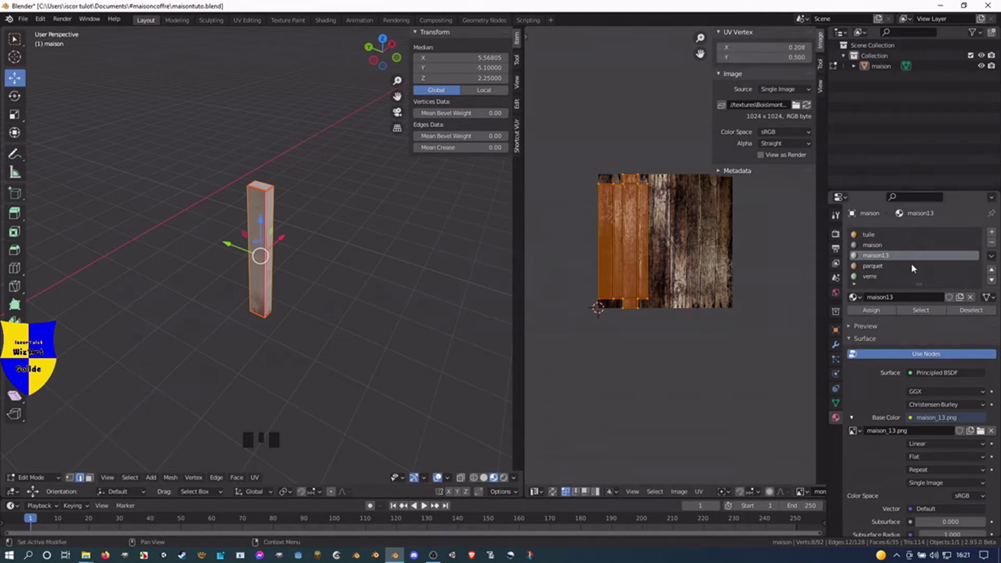
pyautogui.click(992, 232)
pyautogui.click(877, 311)
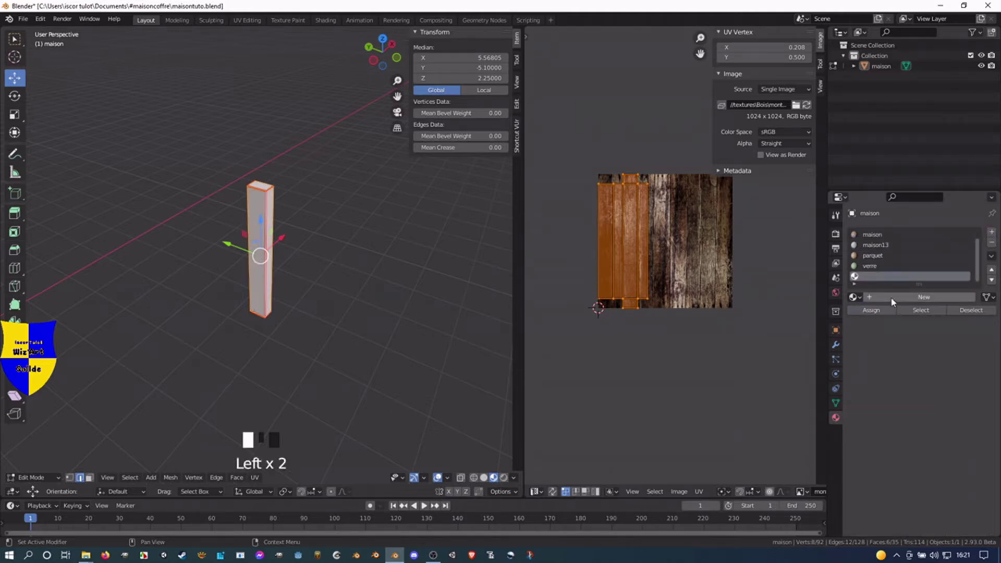
# Create a new material named montant in the empty slot and assign it to the selected post.
pyautogui.click(891, 297)
pyautogui.click(892, 298)
pyautogui.write('m')
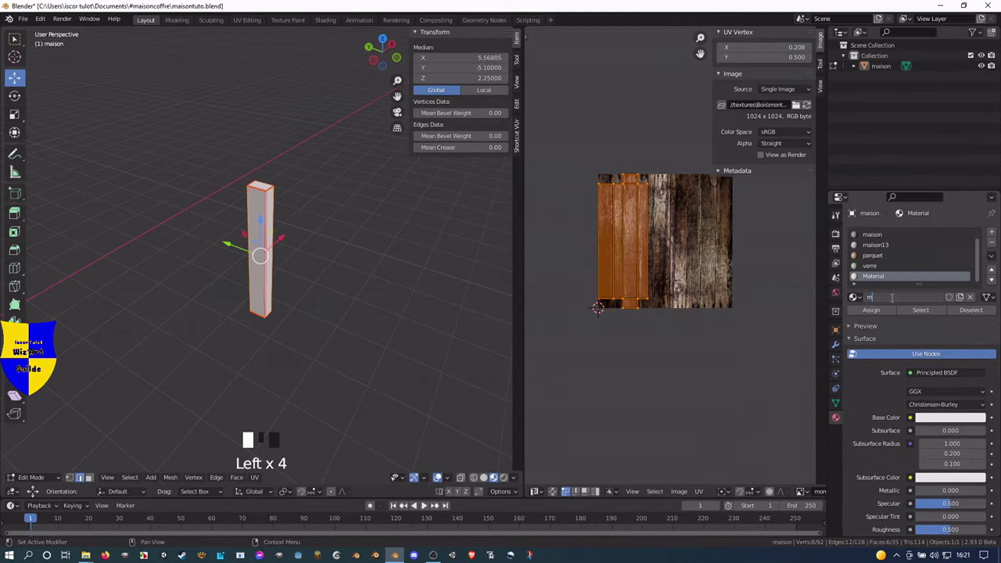
pyautogui.write('ontant')
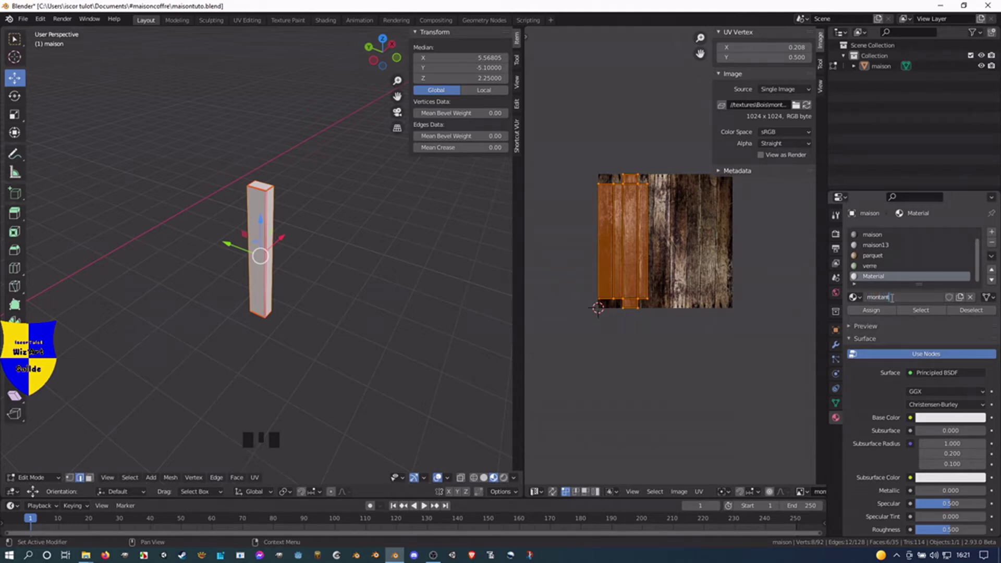
pyautogui.press('Return')
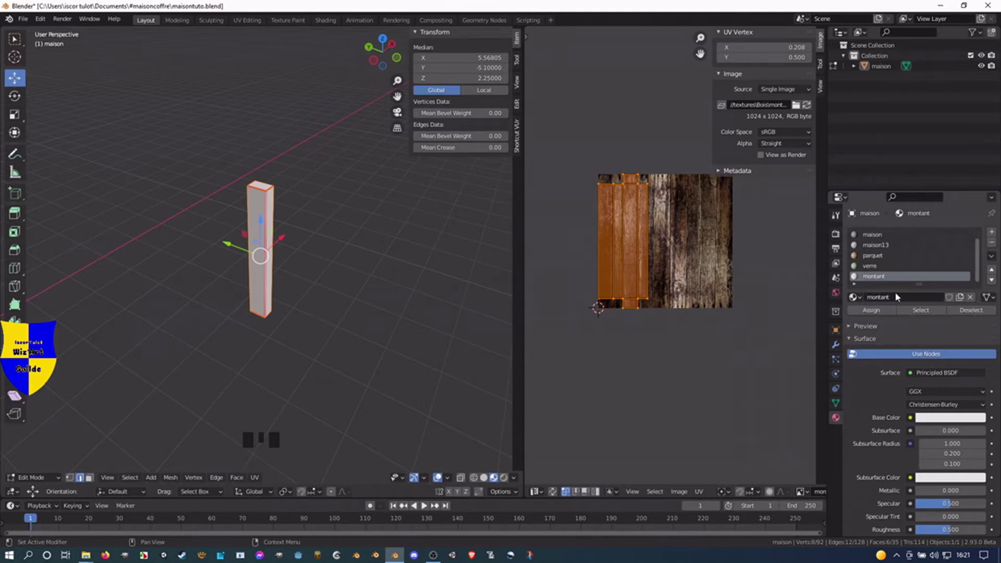
pyautogui.click(874, 310)
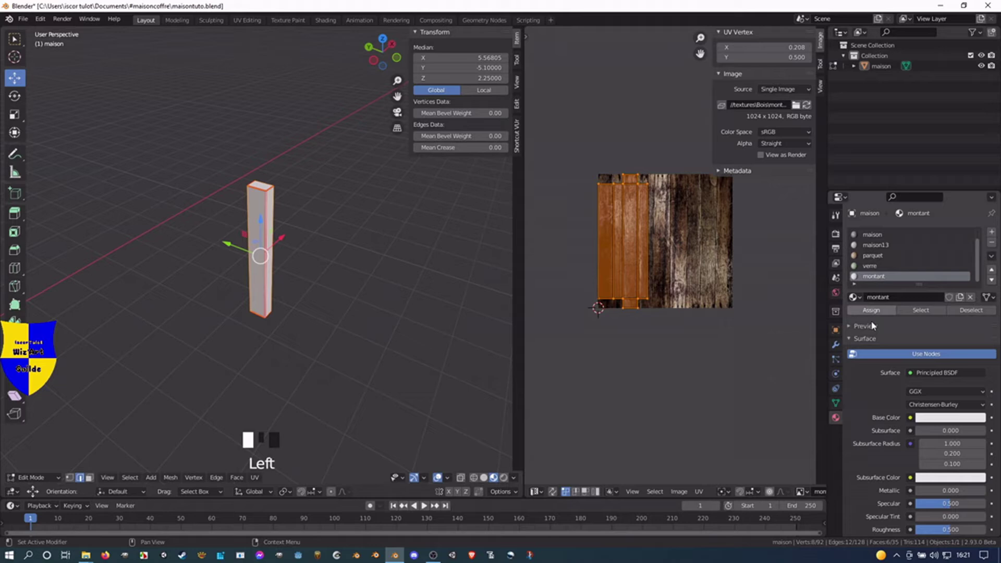
# Use an Image Texture with montant.png as the montant material's base color and assign the material to the post.
pyautogui.click(910, 418)
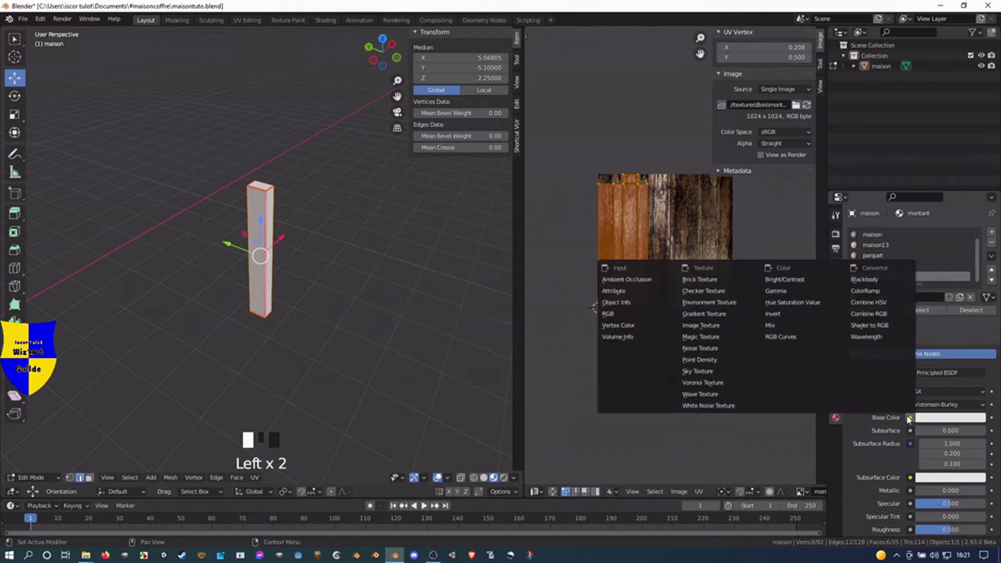
pyautogui.click(709, 326)
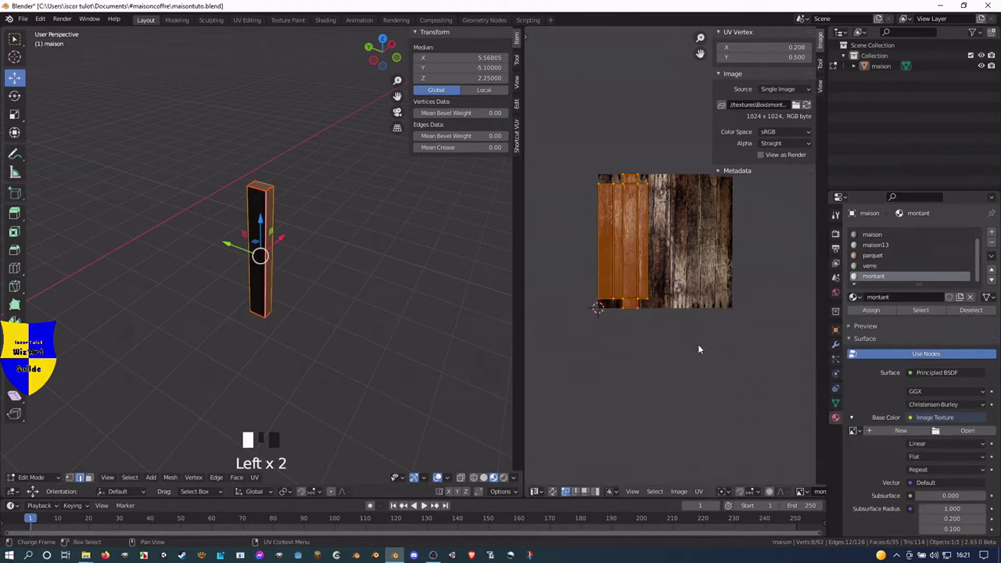
pyautogui.click(853, 431)
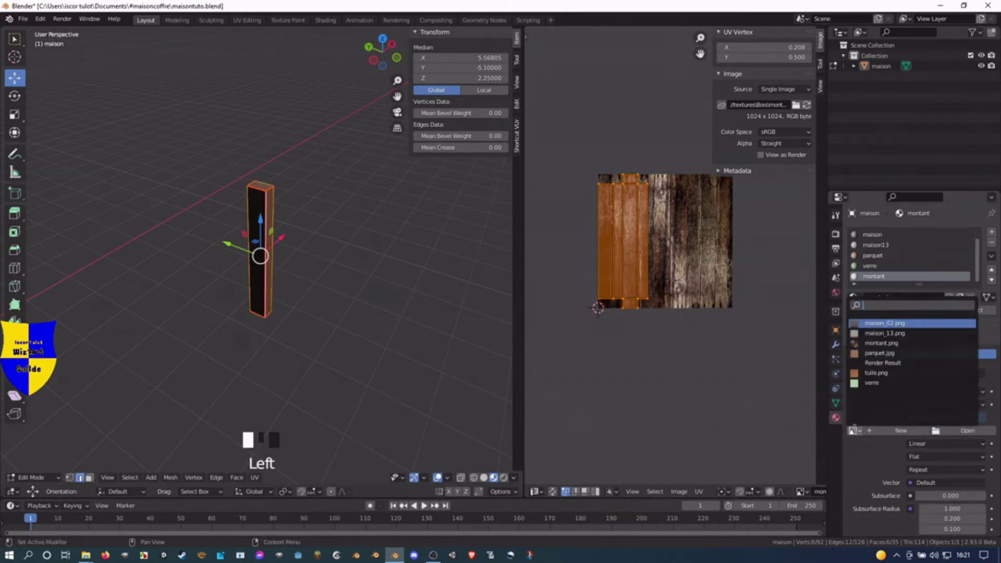
pyautogui.click(881, 343)
pyautogui.click(871, 309)
pyautogui.moveTo(288, 247); pyautogui.dragTo(246, 195, button='middle')
pyautogui.scroll(5, 246, 194)
pyautogui.scroll(-6, 246, 194)
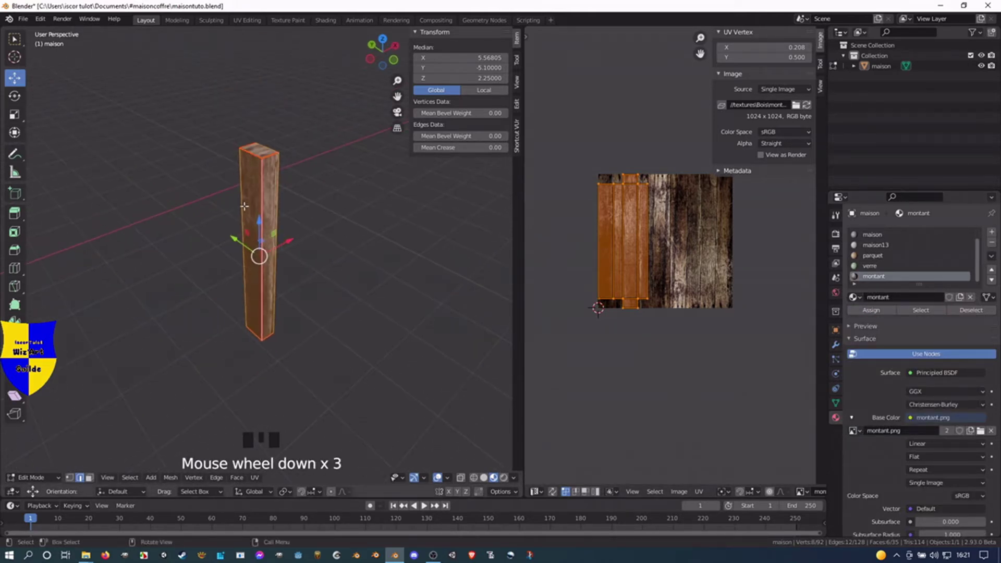
# Reveal the hidden house geometry around the post and deselect everything.
pyautogui.press('alt')
pyautogui.hotkey('alt', 'q')
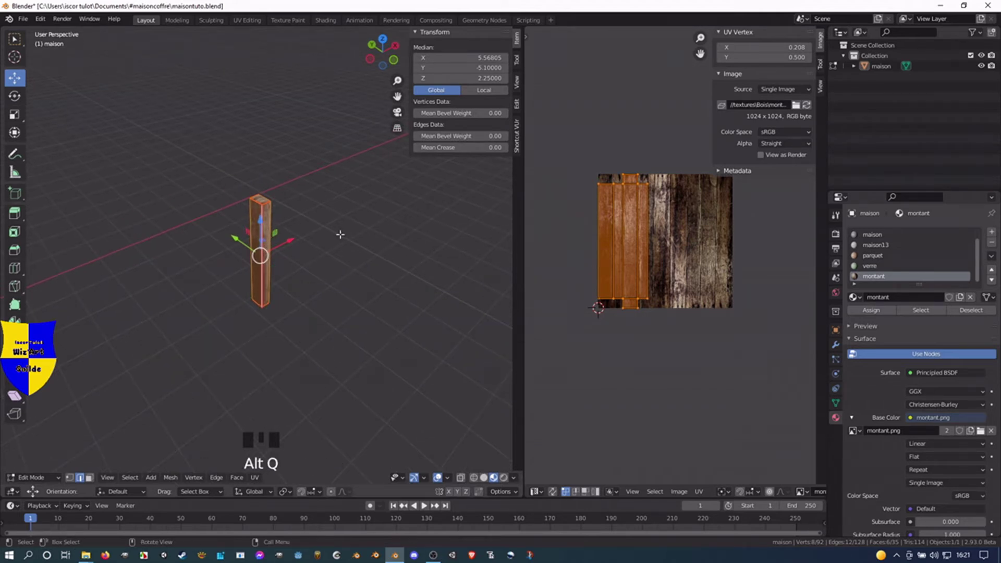
pyautogui.hotkey('alt', 'a')
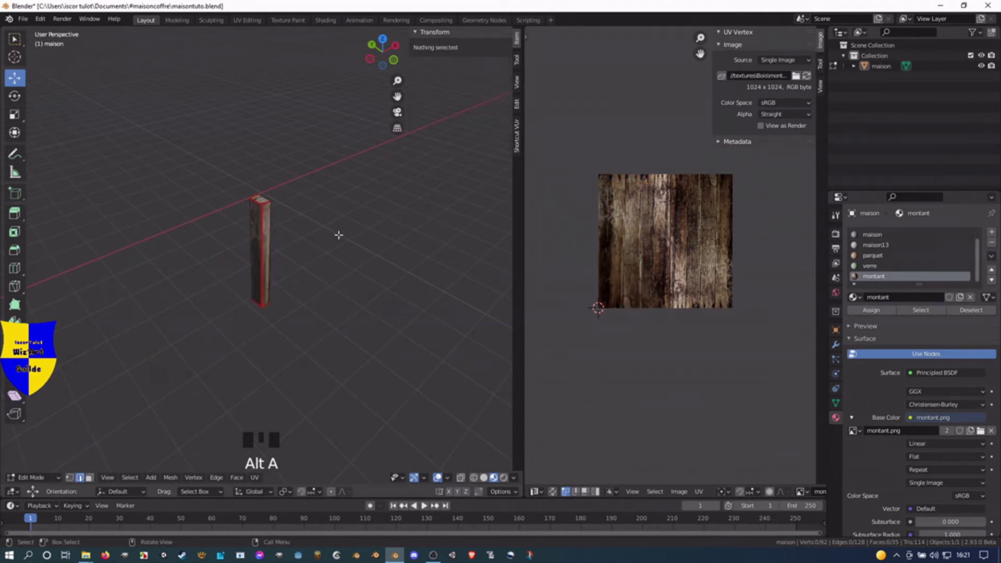
pyautogui.click(266, 245)
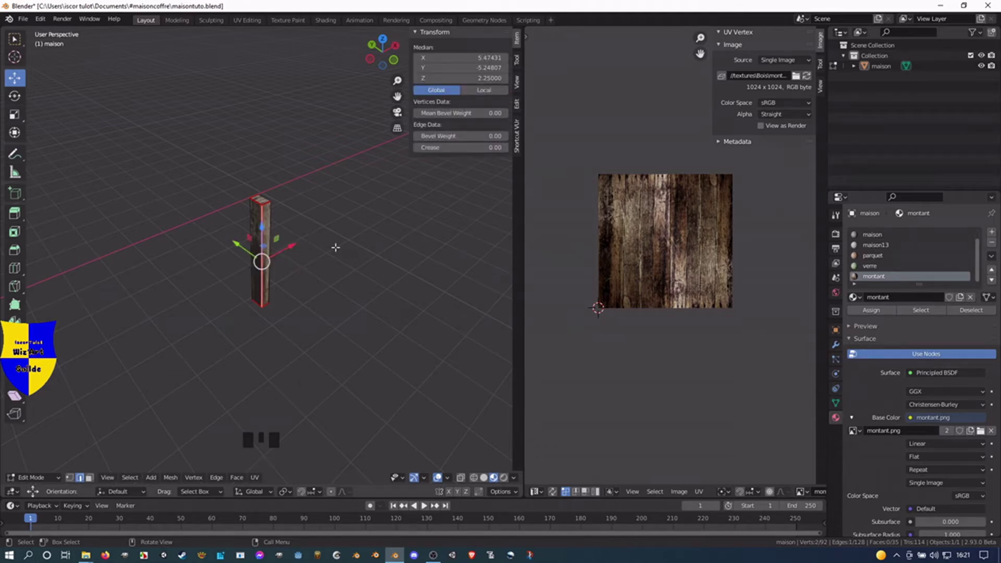
pyautogui.hotkey('alt', 'a')
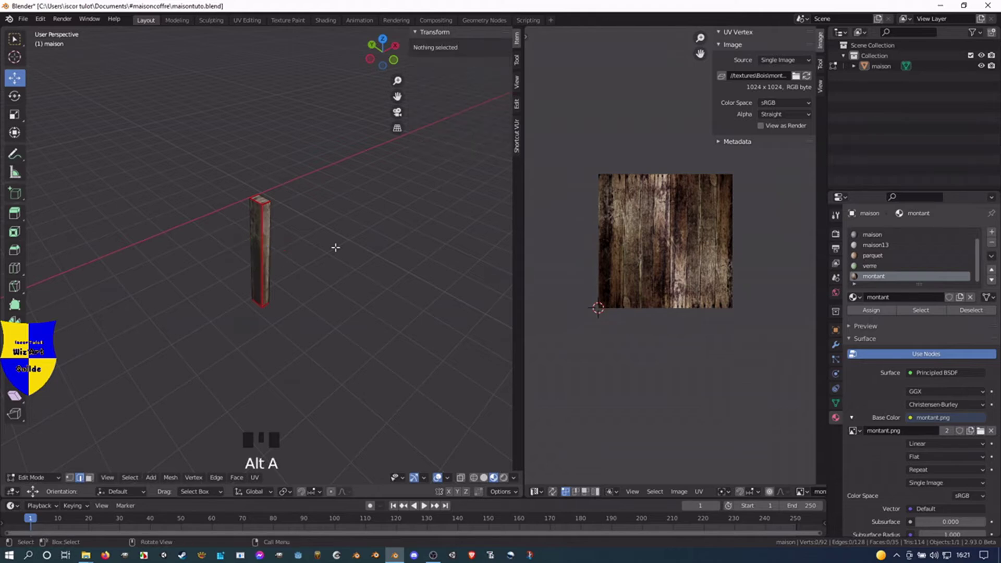
pyautogui.hotkey('alt', 'h')
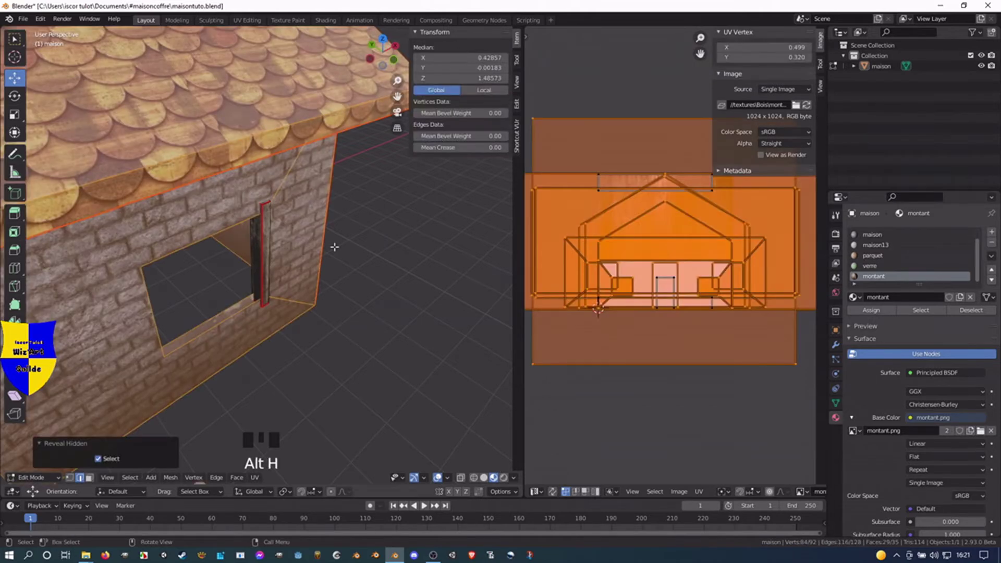
pyautogui.hotkey('alt', 'a')
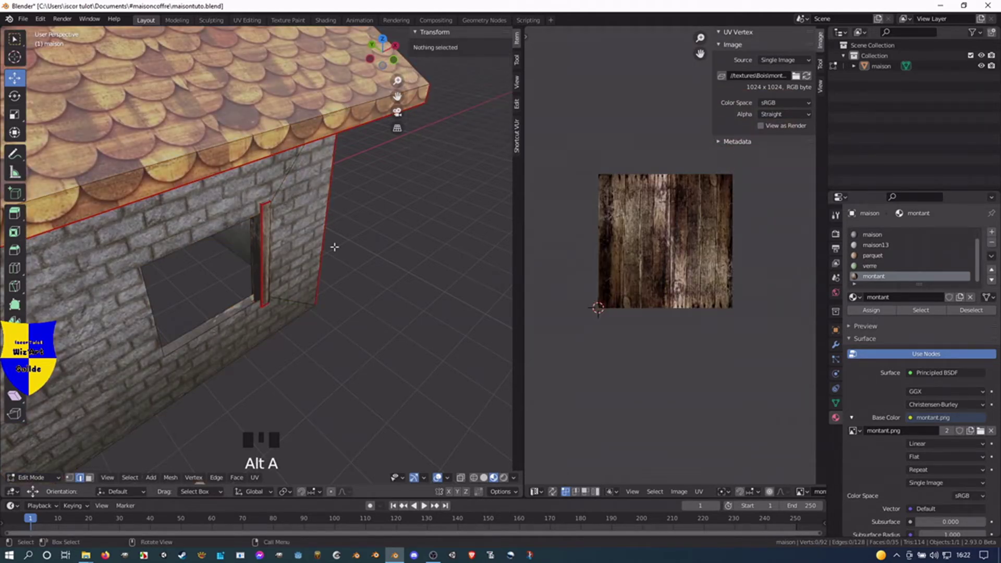
# Duplicate the whole window post and move the copy along X to the opposite side of the opening, at about X 3.61.
pyautogui.click(261, 264)
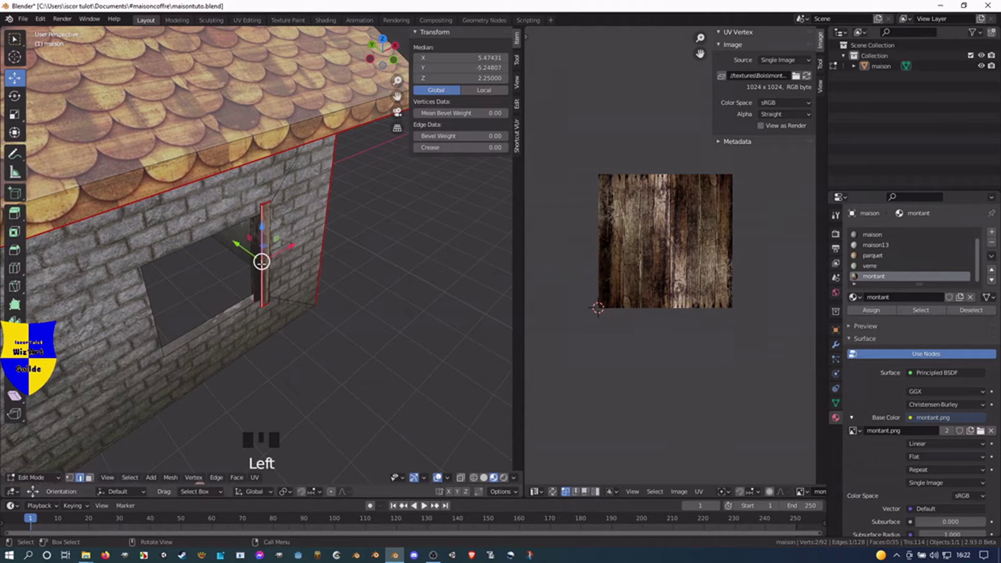
pyautogui.press('l')
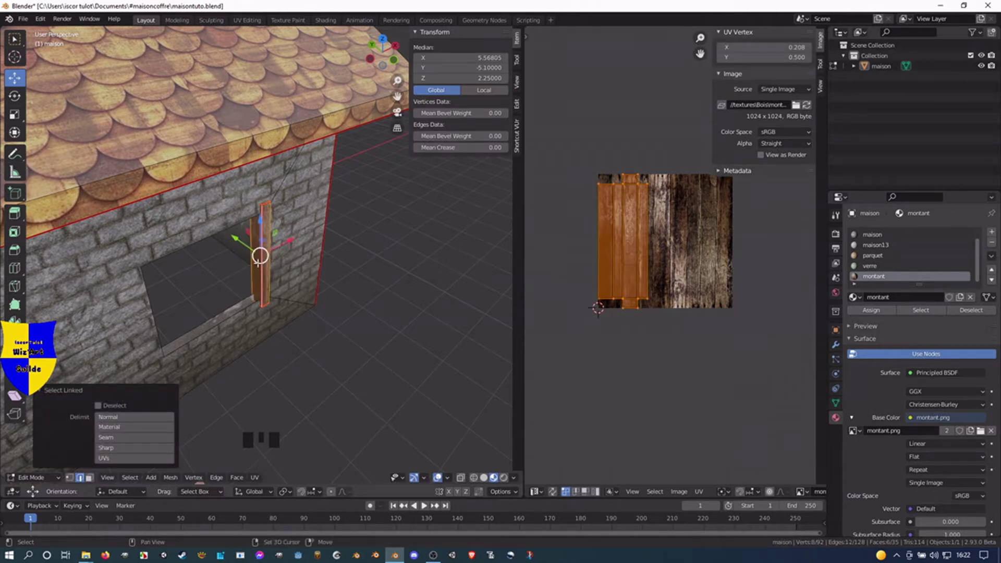
pyautogui.hotkey('shift', 'd')
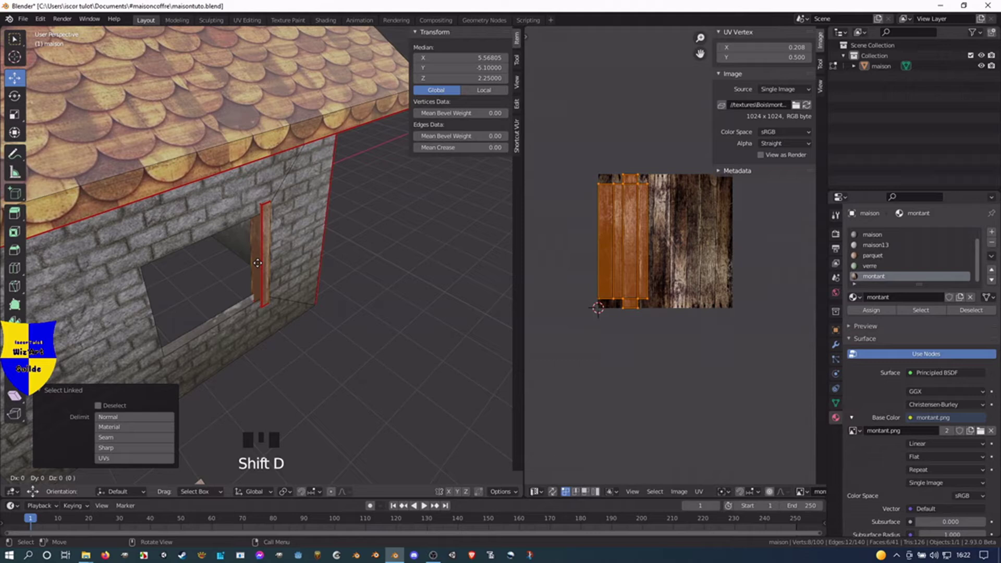
pyautogui.rightClick(257, 263)
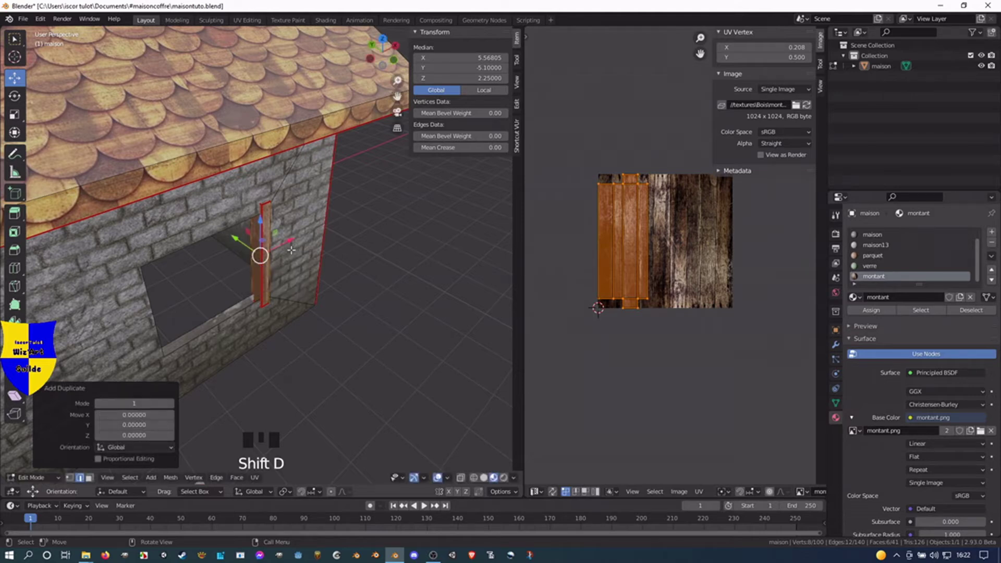
pyautogui.moveTo(289, 238); pyautogui.dragTo(169, 273)
pyautogui.moveTo(298, 313); pyautogui.dragTo(196, 320, button='middle')
pyautogui.moveTo(258, 323)
pyautogui.mouseDown(button='middle')
pyautogui.moveTo(234, 316)
pyautogui.moveTo(247, 308)
pyautogui.mouseUp(button='middle')
# Select both linked window posts and set their median X to 4.5.
pyautogui.click(198, 317)
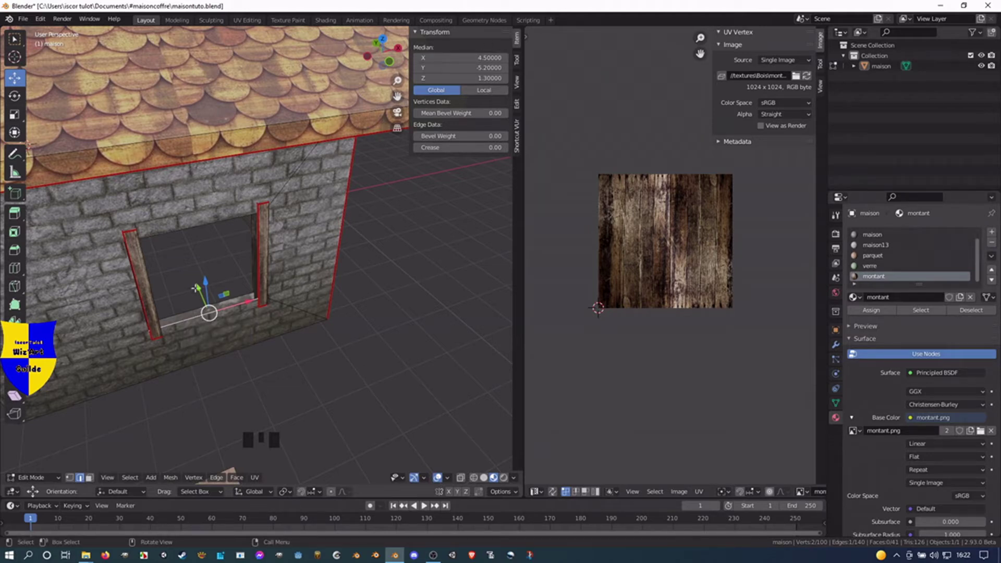
pyautogui.click(150, 288)
pyautogui.press('l')
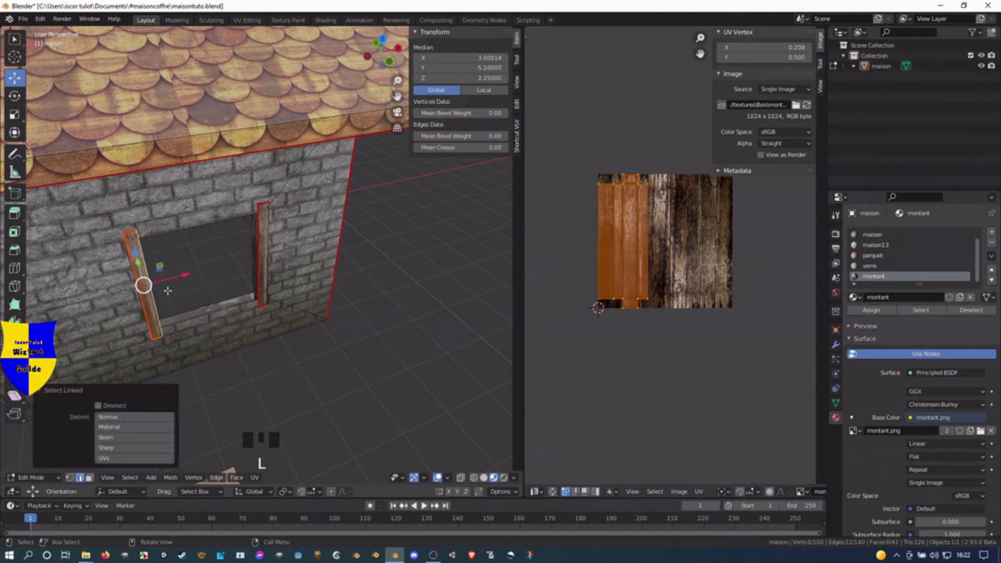
pyautogui.press('l')
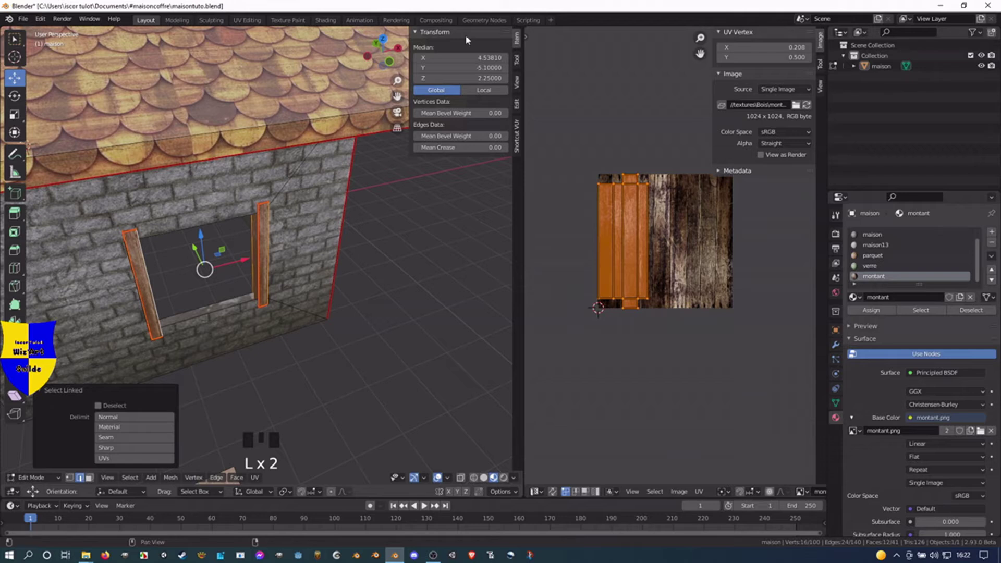
pyautogui.click(458, 57)
pyautogui.write('4.5')
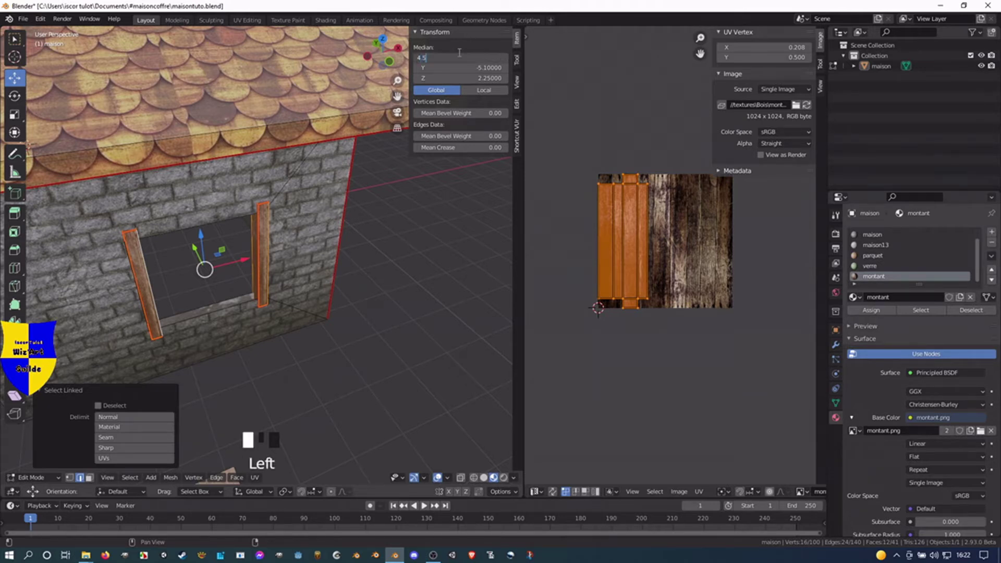
pyautogui.press('Return')
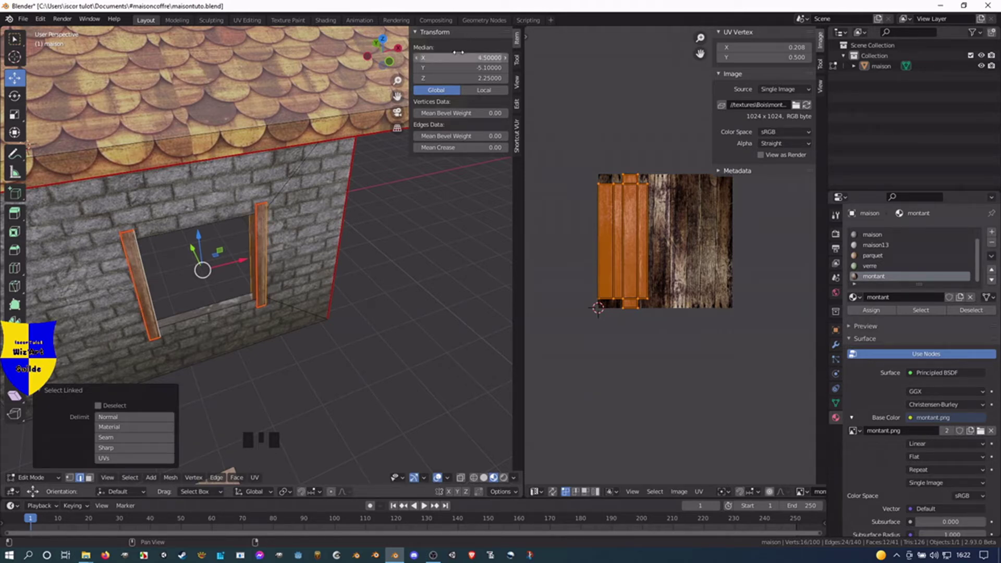
# Duplicate the window post nearest the house corner in place and rotate the copy 90° about the Y axis.
pyautogui.click(255, 263)
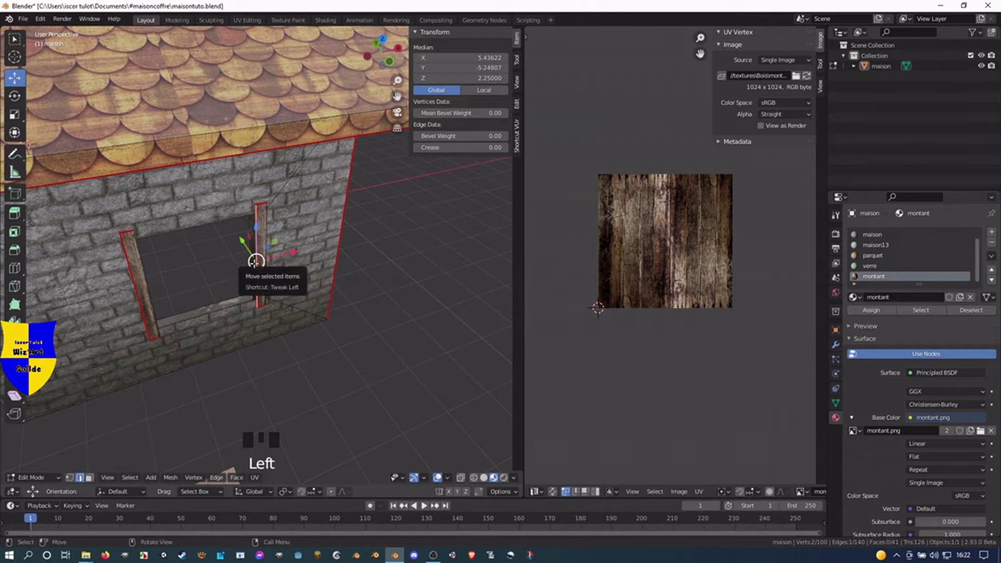
pyautogui.press('l')
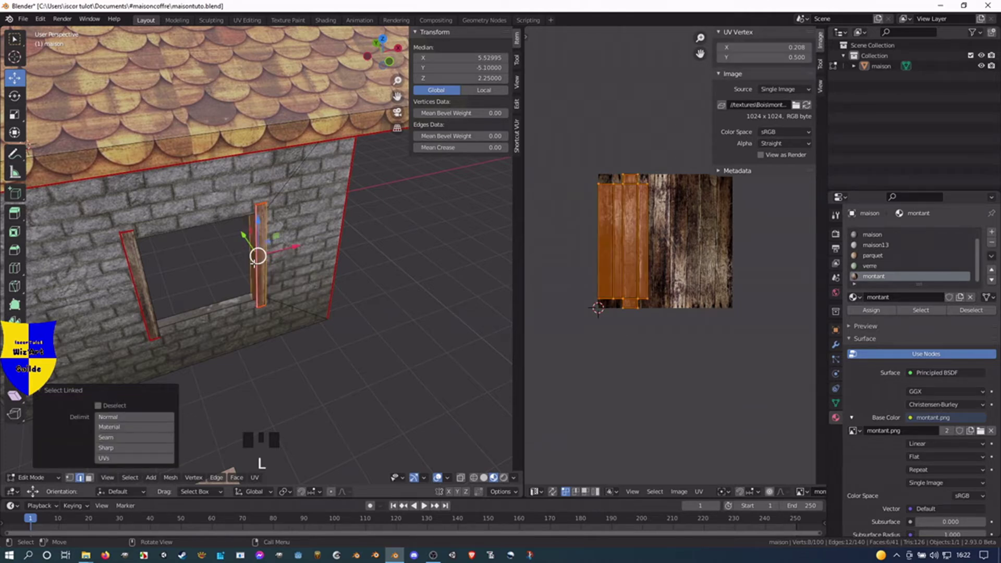
pyautogui.hotkey('shift', 'd')
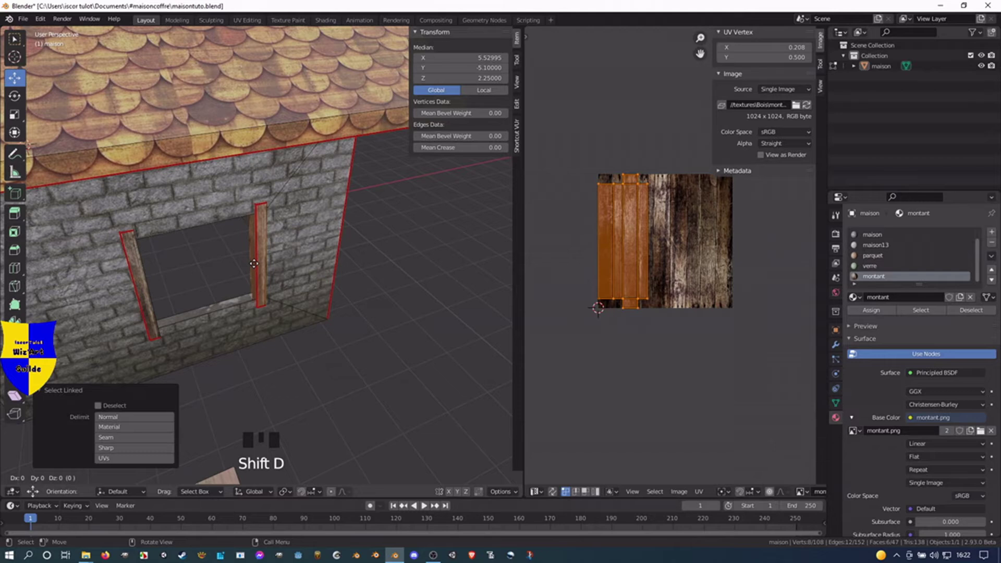
pyautogui.rightClick(254, 263)
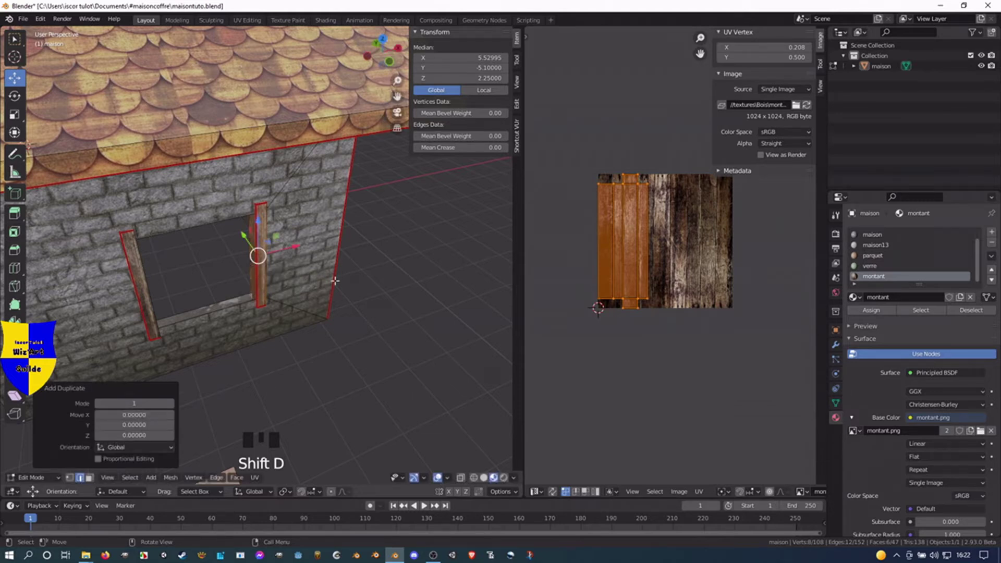
pyautogui.write('ry90')
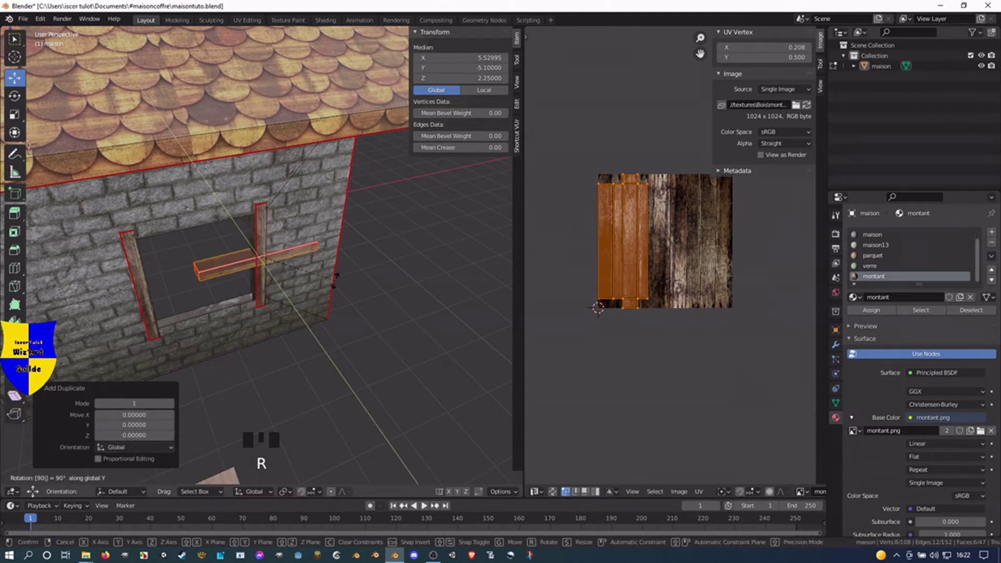
pyautogui.press('Return')
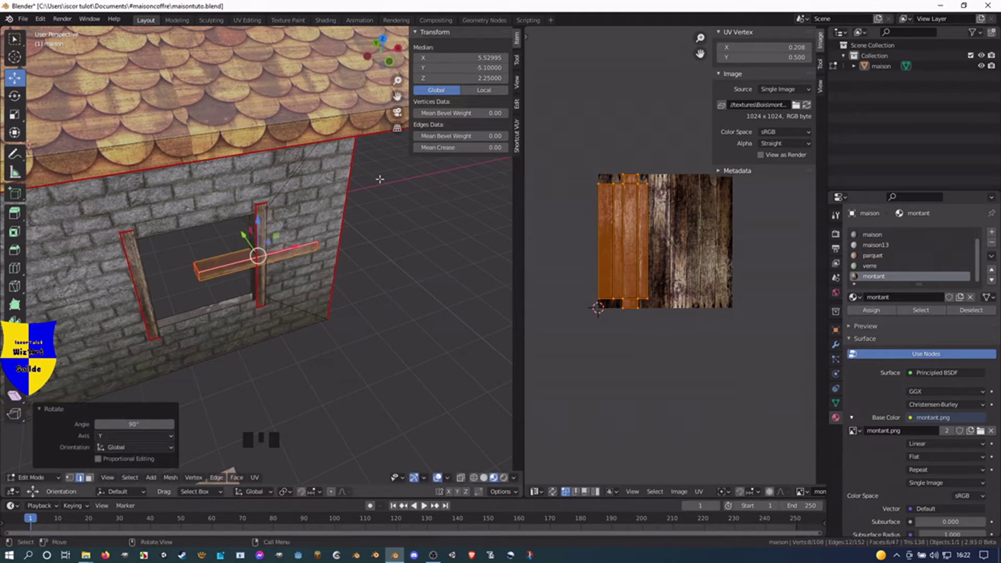
# Center the horizontal beam between the posts by setting its median X to 4.5.
pyautogui.click(460, 56)
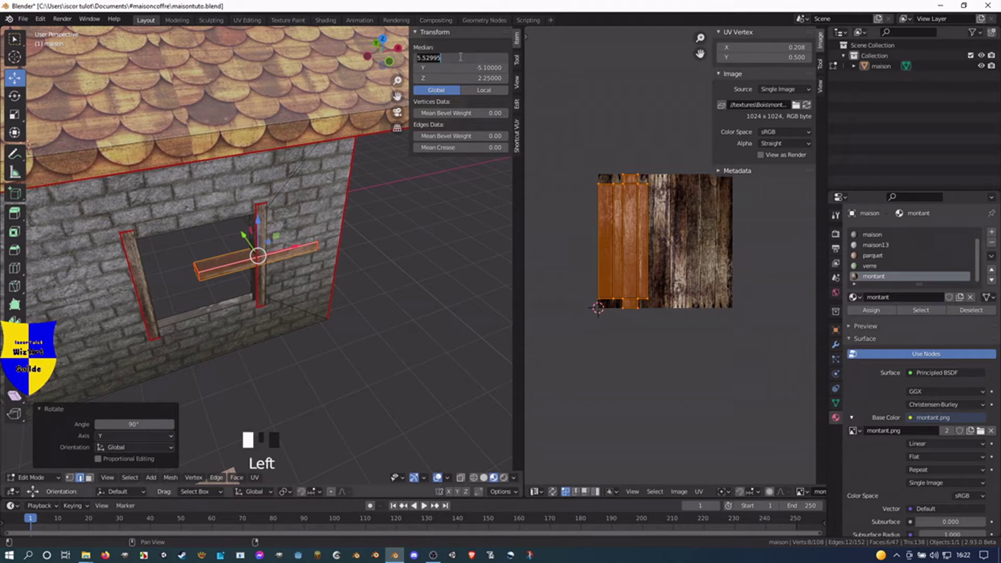
pyautogui.write('4.5')
pyautogui.press('Return')
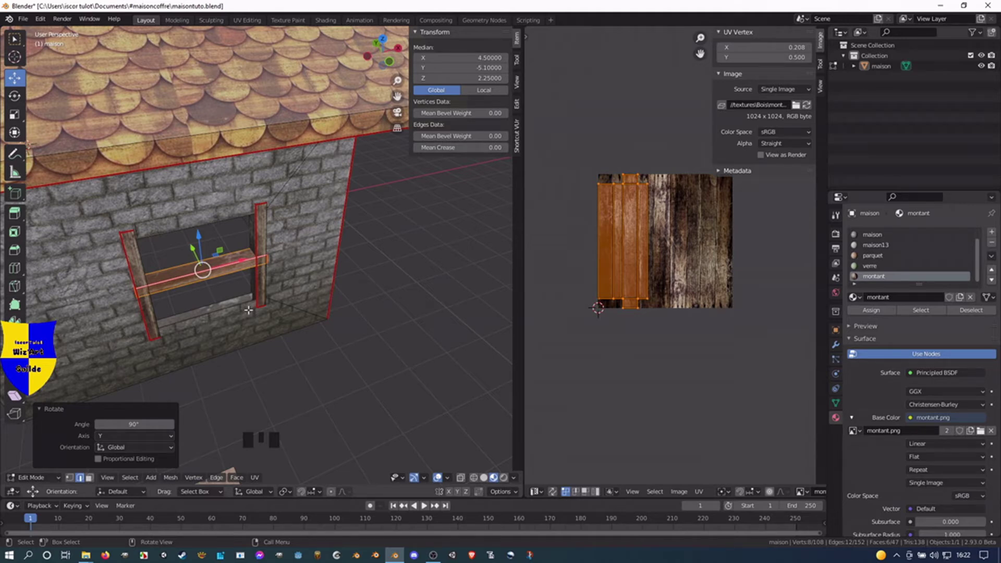
# Scale the horizontal beam by about 1.24 along Y and about 1.04 along X.
pyautogui.press('s')
pyautogui.press('y')
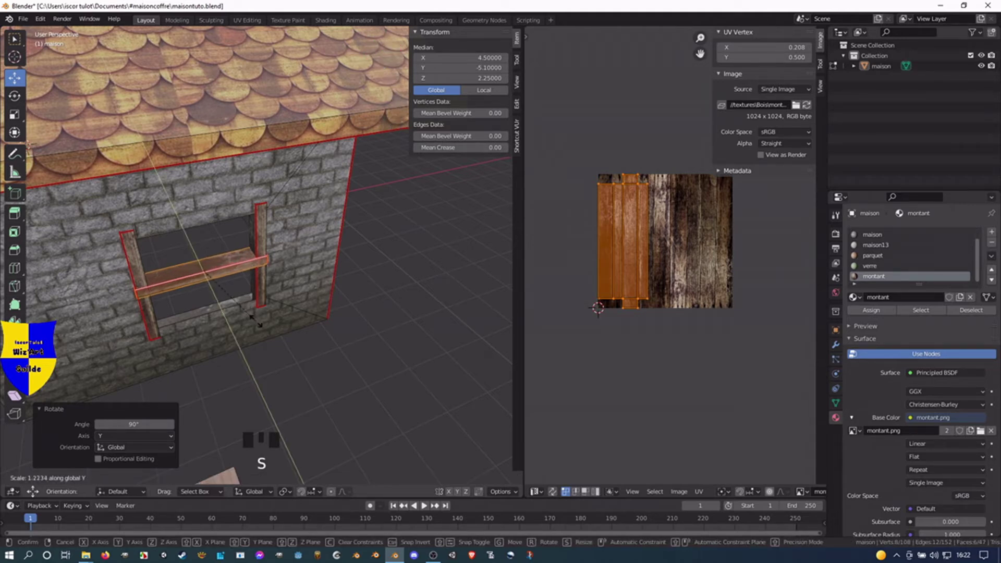
pyautogui.click(257, 323)
pyautogui.press('s')
pyautogui.press('x')
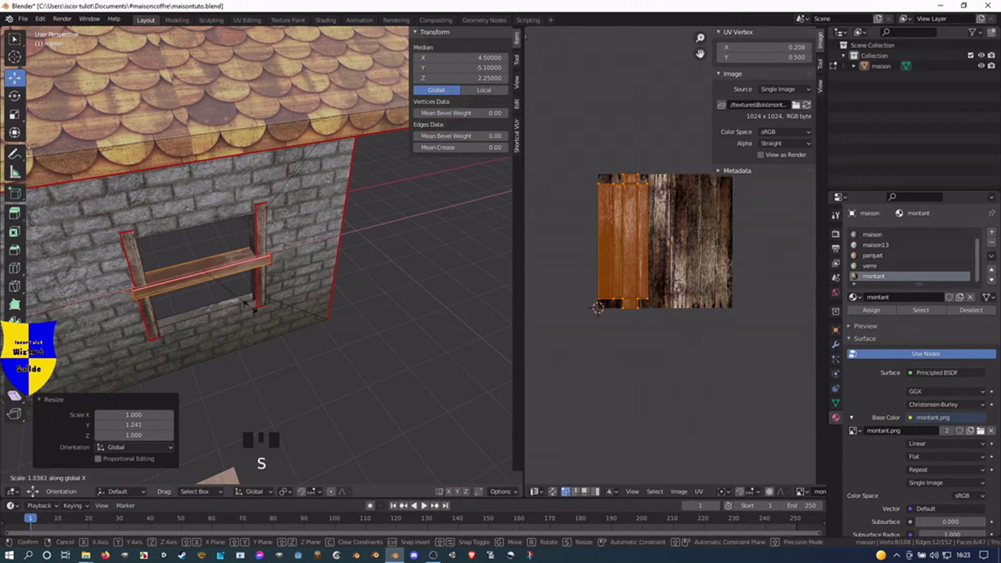
pyautogui.click(246, 307)
# Raise the horizontal beam about 1.08 along Z to the top of the posts and scale it by about 1.26 along Z.
pyautogui.moveTo(196, 234); pyautogui.dragTo(168, 180)
pyautogui.moveTo(168, 180); pyautogui.dragTo(276, 295, button='middle')
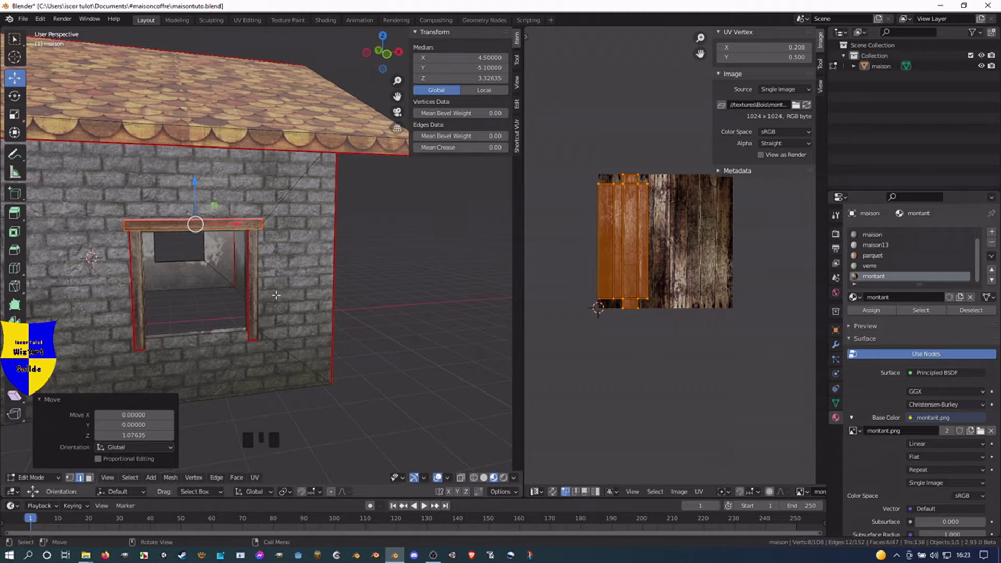
pyautogui.press('s')
pyautogui.press('z')
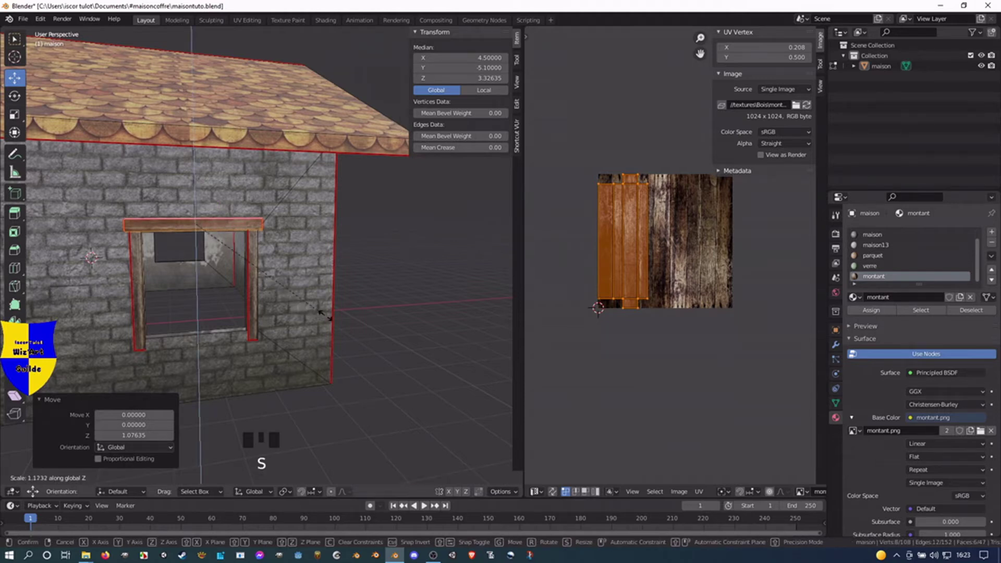
pyautogui.click(337, 319)
pyautogui.moveTo(209, 230); pyautogui.dragTo(214, 194, button='middle')
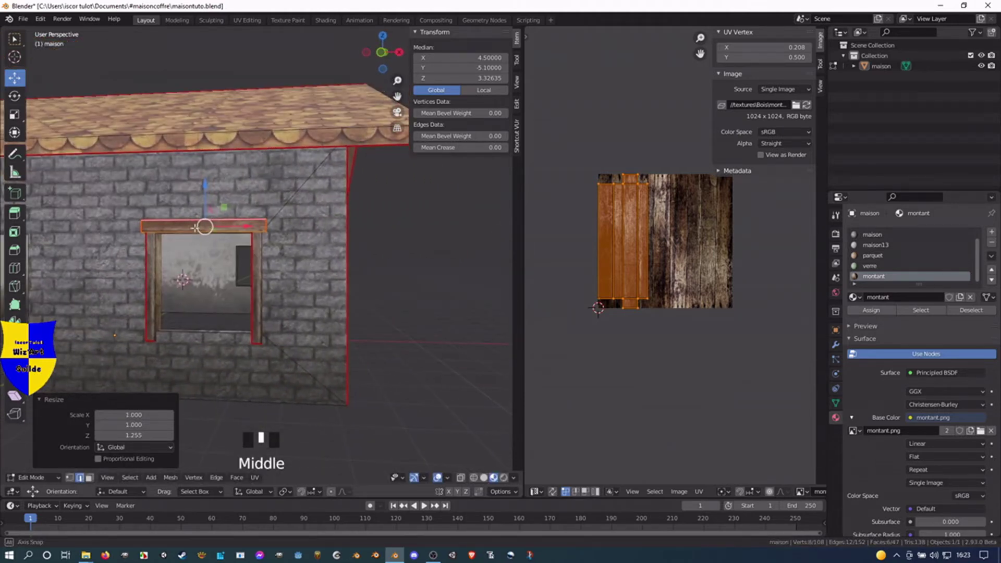
# Lower the top beam by about 0.02 along Z.
pyautogui.click(206, 185)
pyautogui.moveTo(206, 185); pyautogui.dragTo(202, 187)
pyautogui.moveTo(203, 245)
pyautogui.mouseDown(button='middle')
pyautogui.moveTo(203, 263)
pyautogui.moveTo(221, 254)
pyautogui.mouseUp(button='middle')
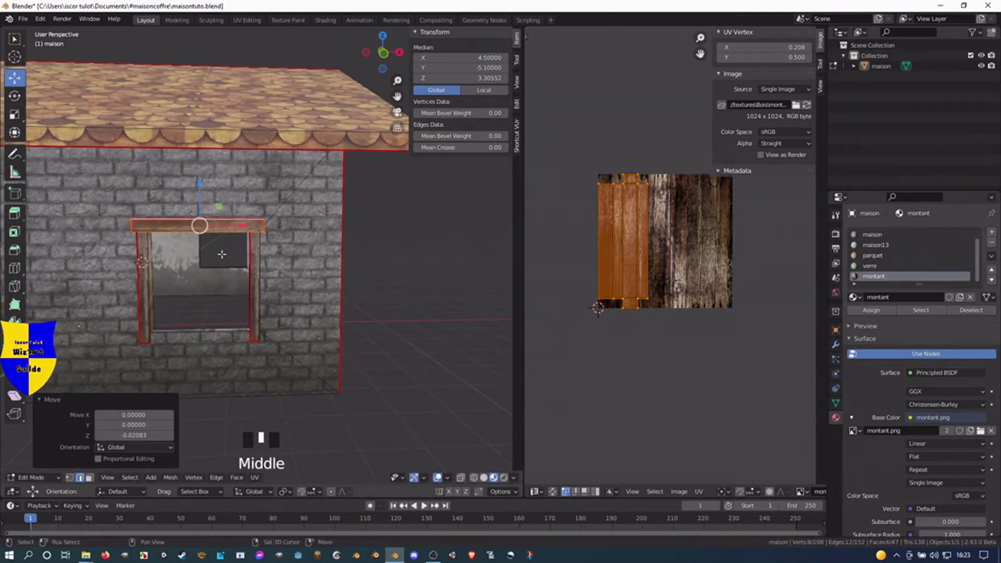
# Duplicate the top beam and move the copy down about 2.13 along Z to the base of the window posts.
pyautogui.hotkey('shift', 'd')
pyautogui.click(222, 253)
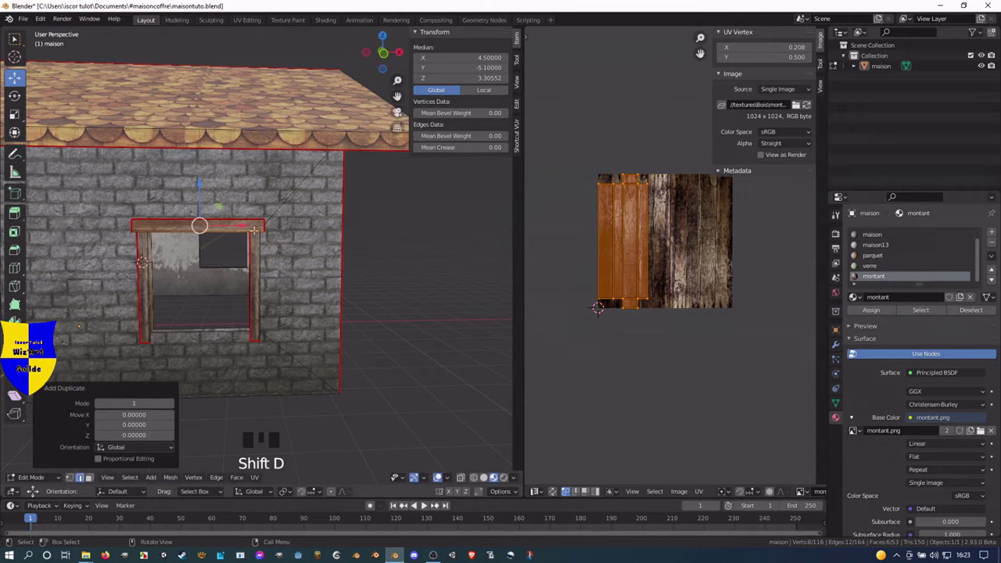
pyautogui.moveTo(200, 183); pyautogui.dragTo(193, 288)
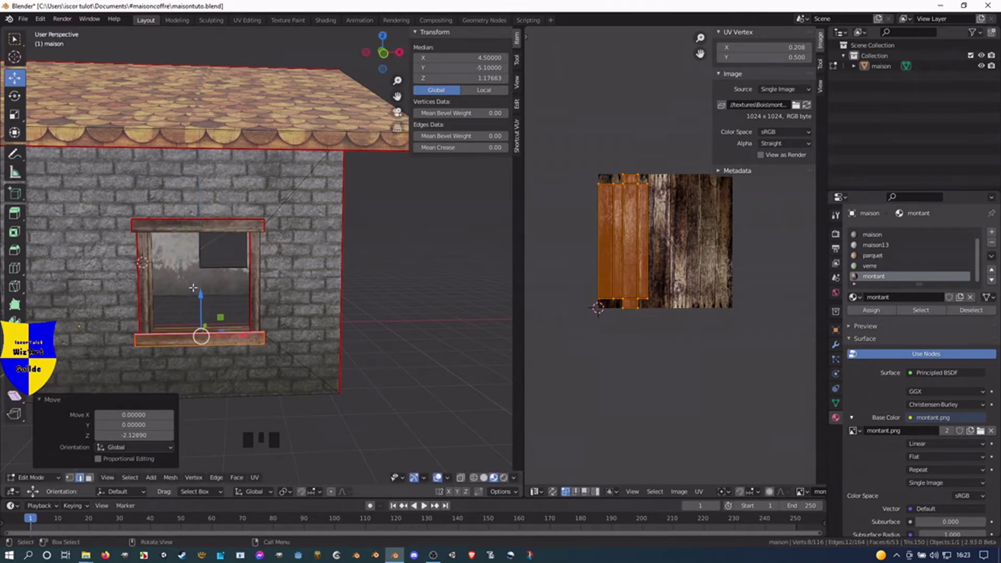
# Select the whole linked lower beam and raise it by about 0.06 along Z.
pyautogui.press('KP_Decimal')
pyautogui.moveTo(189, 239); pyautogui.dragTo(202, 267, button='middle')
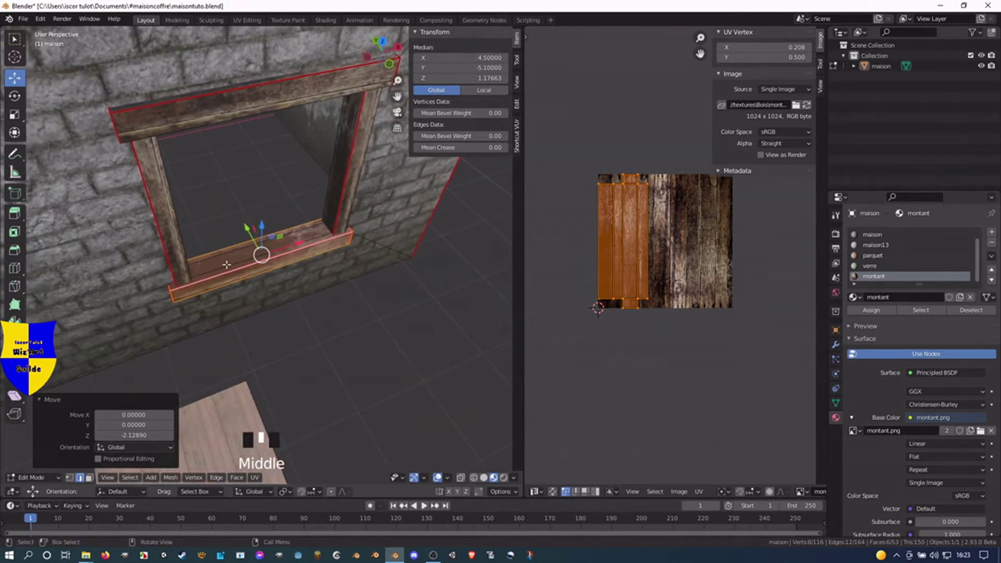
pyautogui.click(224, 264)
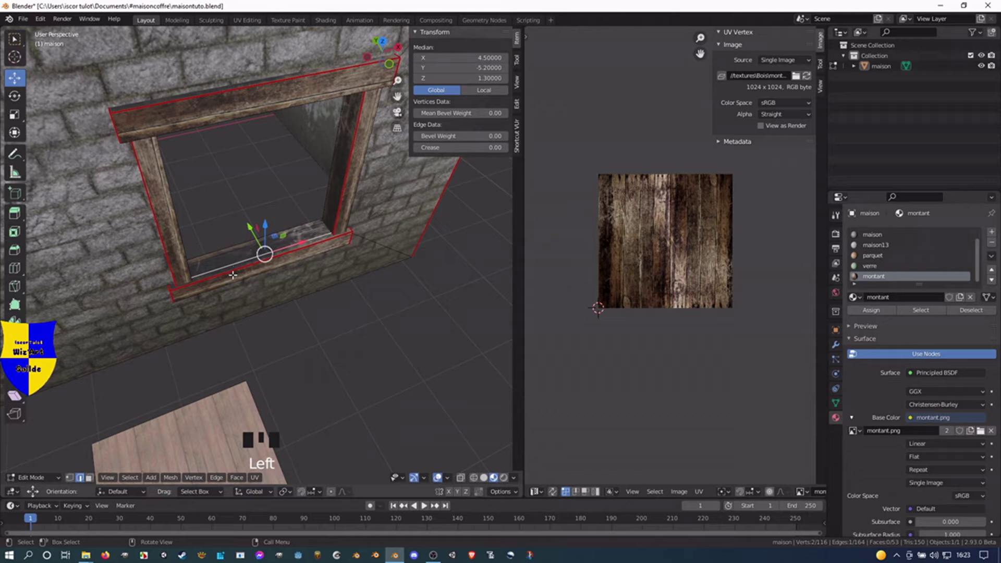
pyautogui.click(232, 274)
pyautogui.hotkey('ctrl', 'l')
pyautogui.click(262, 224)
pyautogui.moveTo(263, 224); pyautogui.dragTo(259, 236)
pyautogui.moveTo(260, 235); pyautogui.dragTo(246, 222, button='middle')
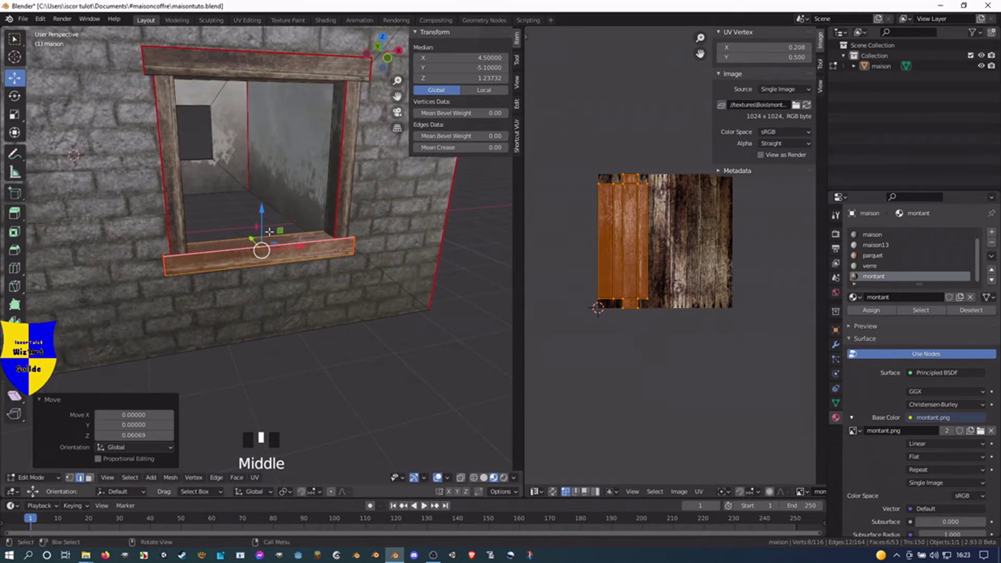
# Duplicate the window post nearest the house corner and center the copy in the opening at median X 4.5.
pyautogui.click(334, 205)
pyautogui.press('l')
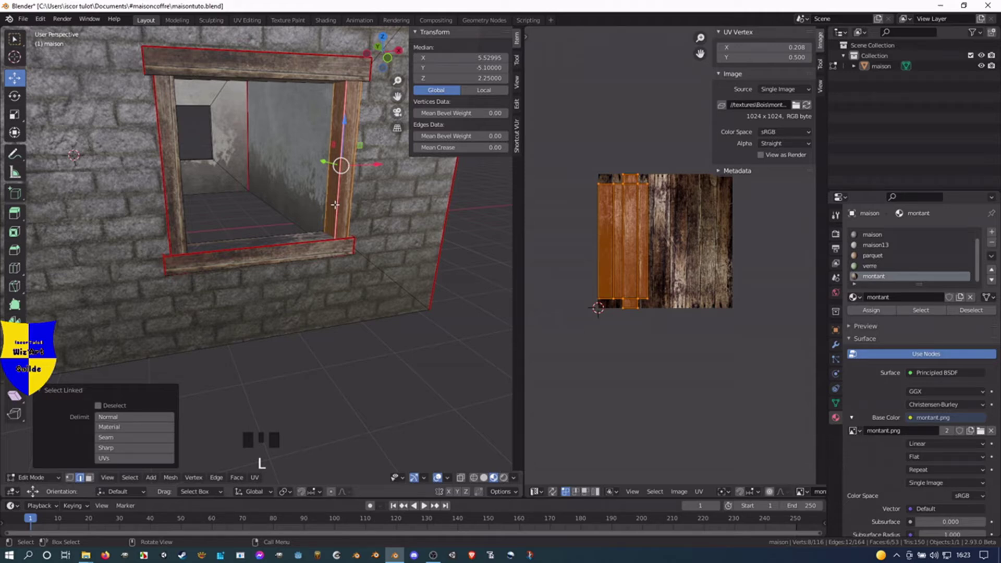
pyautogui.hotkey('shift', 'd')
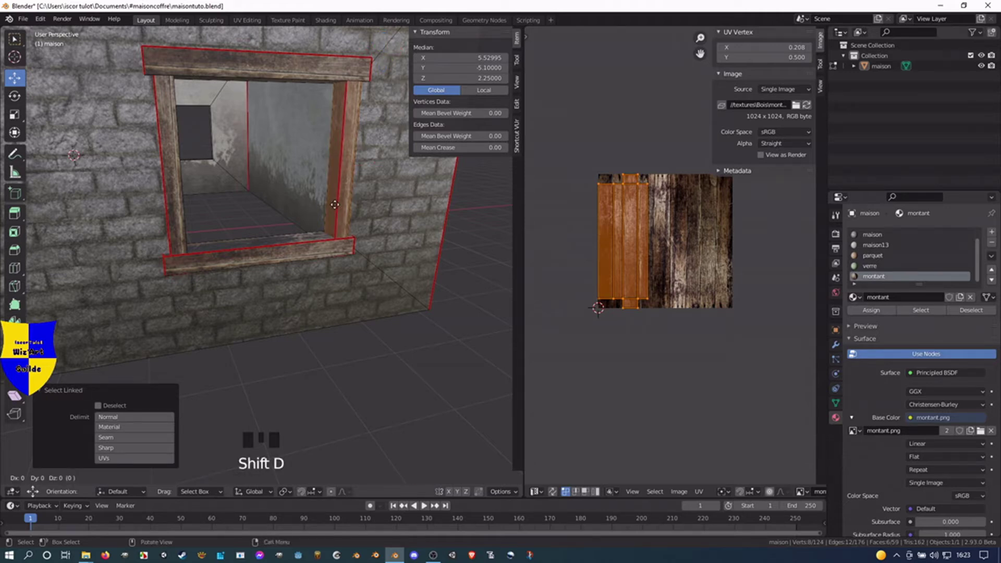
pyautogui.rightClick(335, 204)
pyautogui.moveTo(378, 163); pyautogui.dragTo(298, 167)
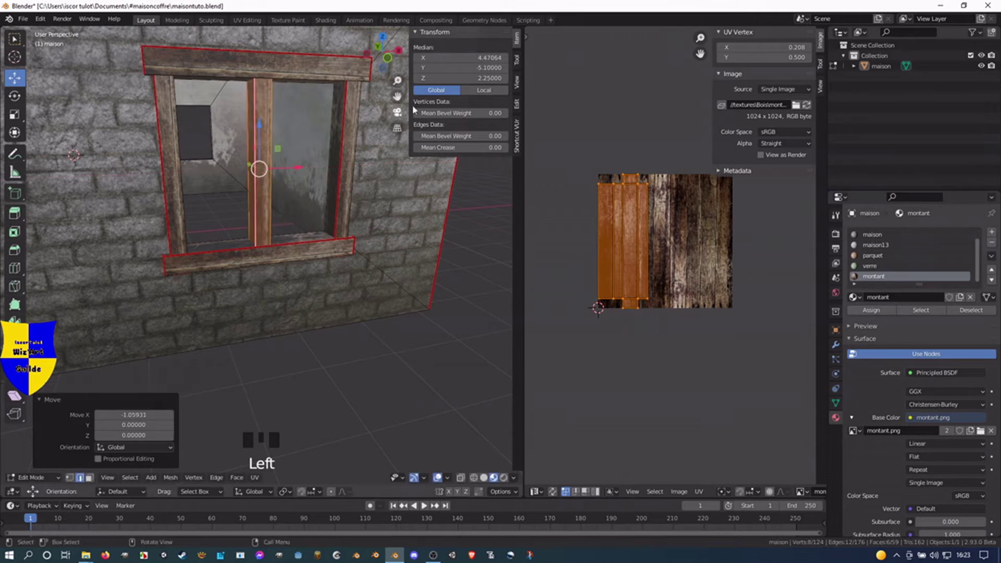
pyautogui.doubleClick(464, 57)
pyautogui.write('4')
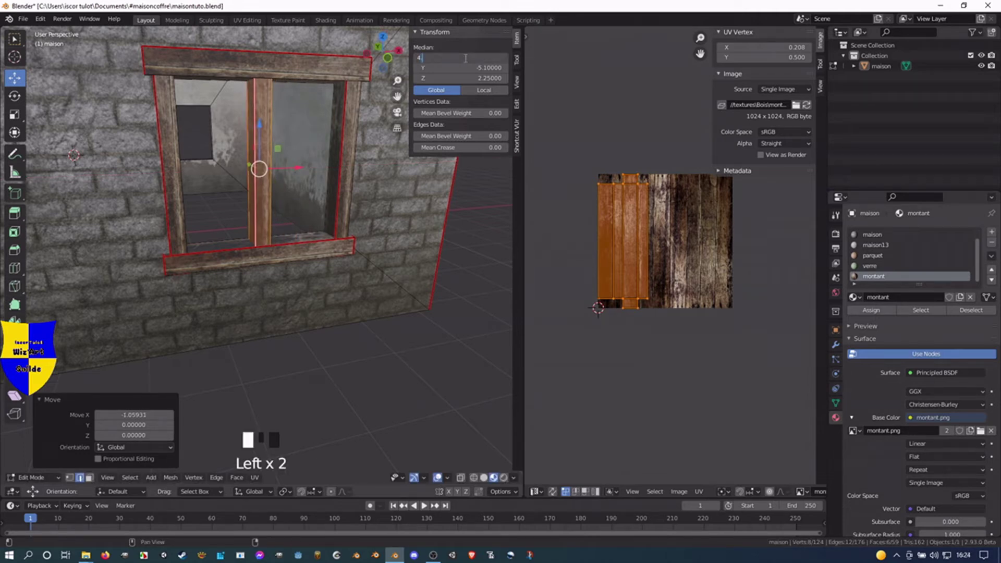
pyautogui.write('.5')
pyautogui.press('Return')
# Thin the central post by scaling it to about 0.63 along X and Y, leaving Z locked.
pyautogui.moveTo(227, 149); pyautogui.dragTo(227, 176, button='middle')
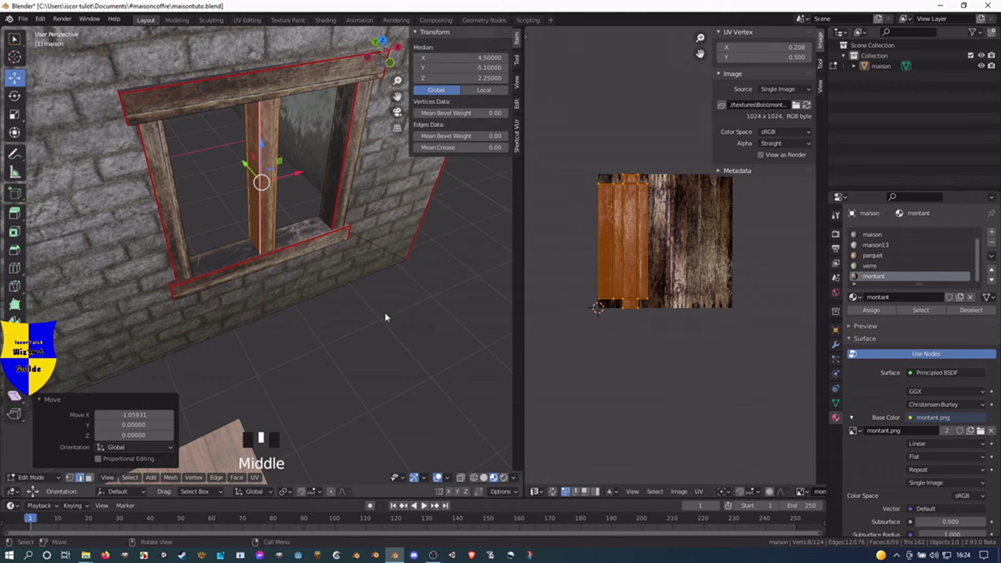
pyautogui.press('s')
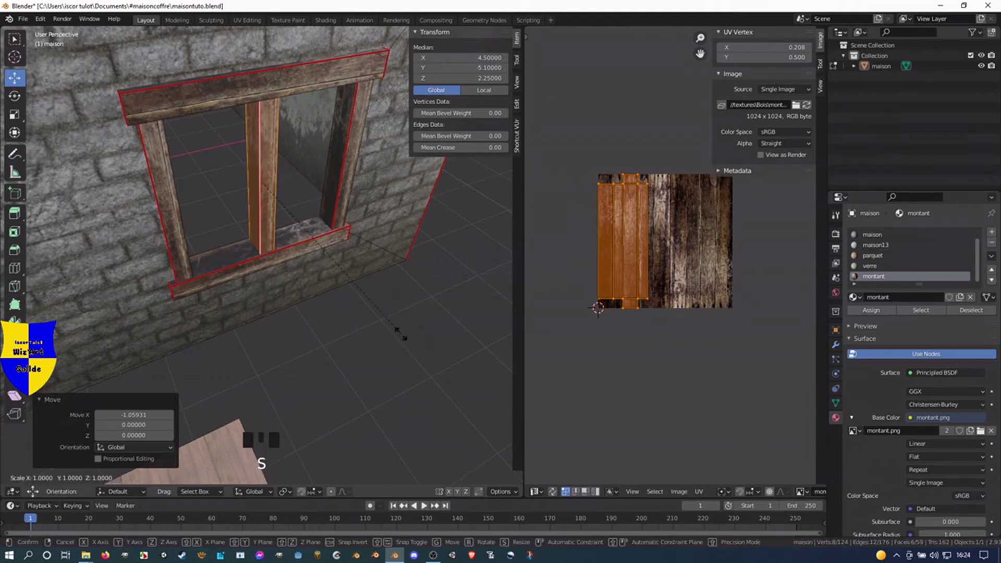
pyautogui.hotkey('shift', 'z')
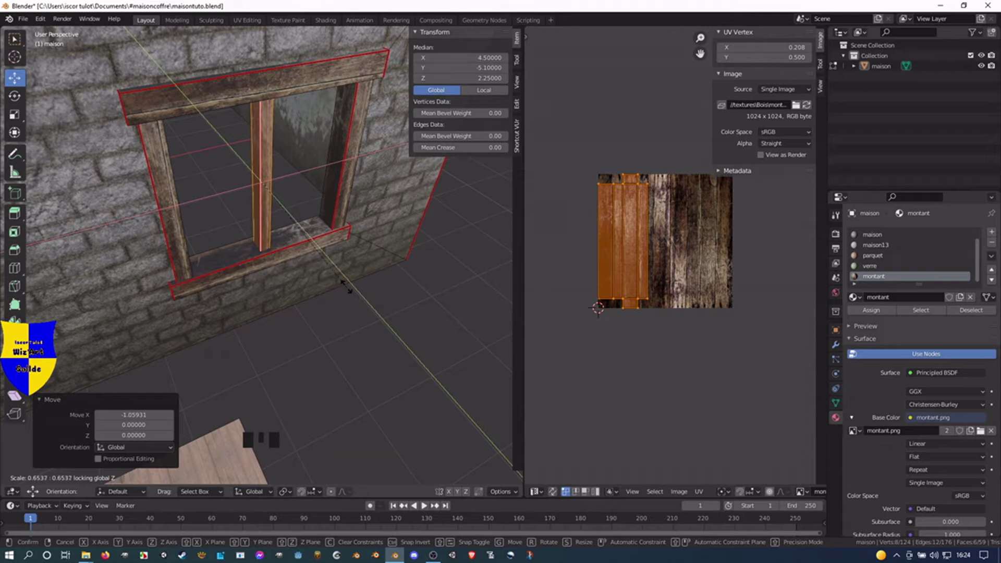
pyautogui.click(343, 283)
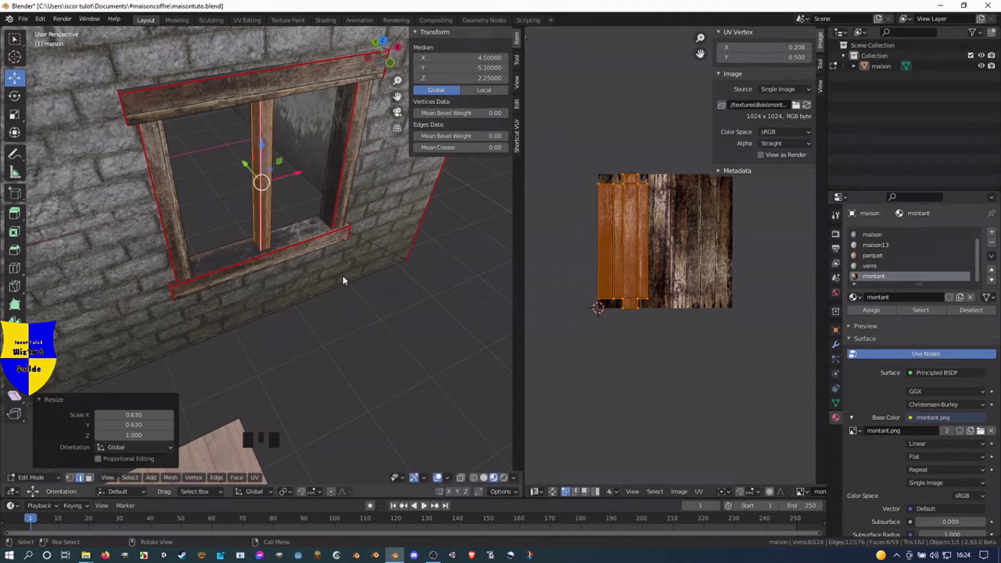
# Duplicate the central post in place and rotate the copy 90° about the Y axis to form a crossbar.
pyautogui.hotkey('shift', 'd')
pyautogui.rightClick(343, 276)
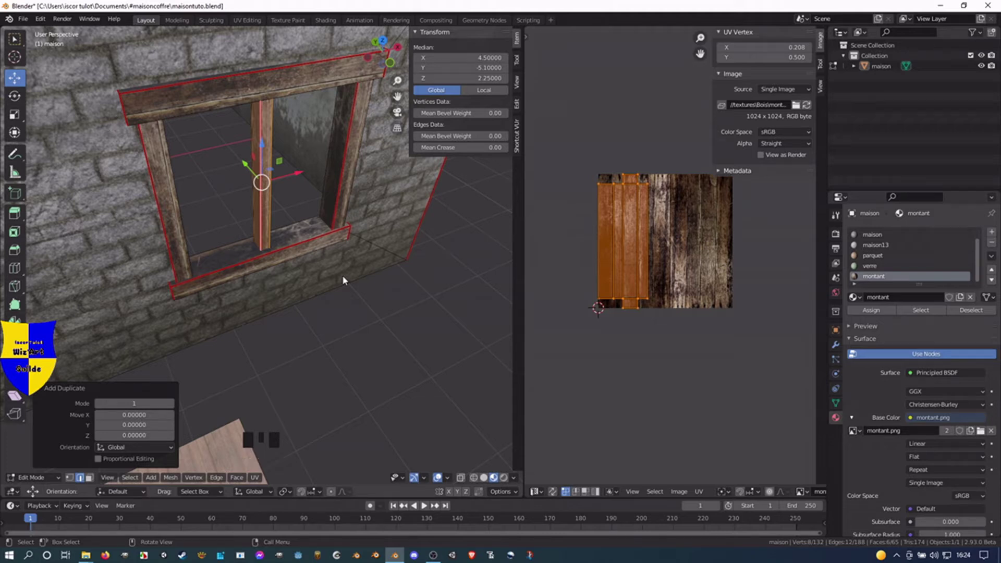
pyautogui.press('r')
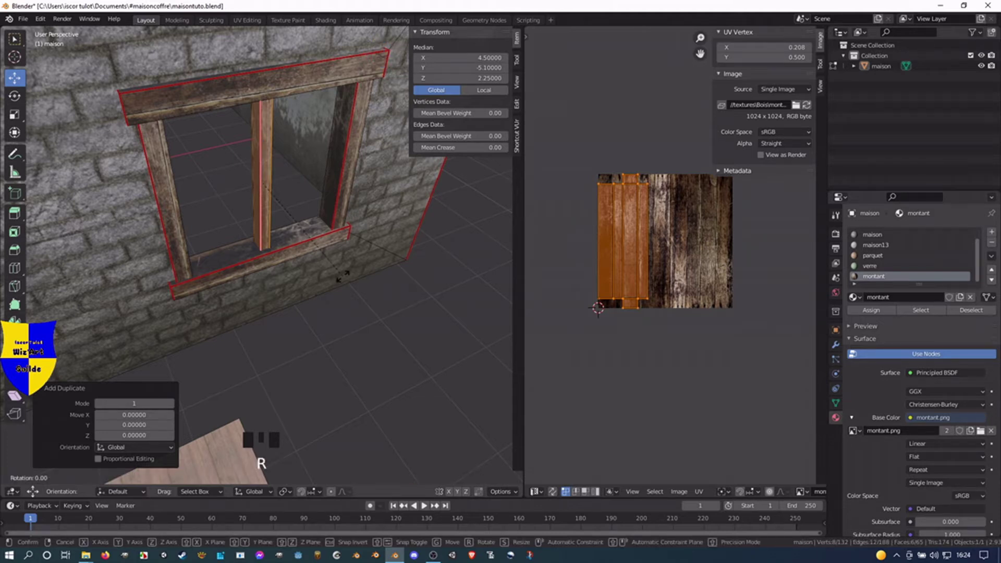
pyautogui.press('y')
pyautogui.press('9')
pyautogui.press('0')
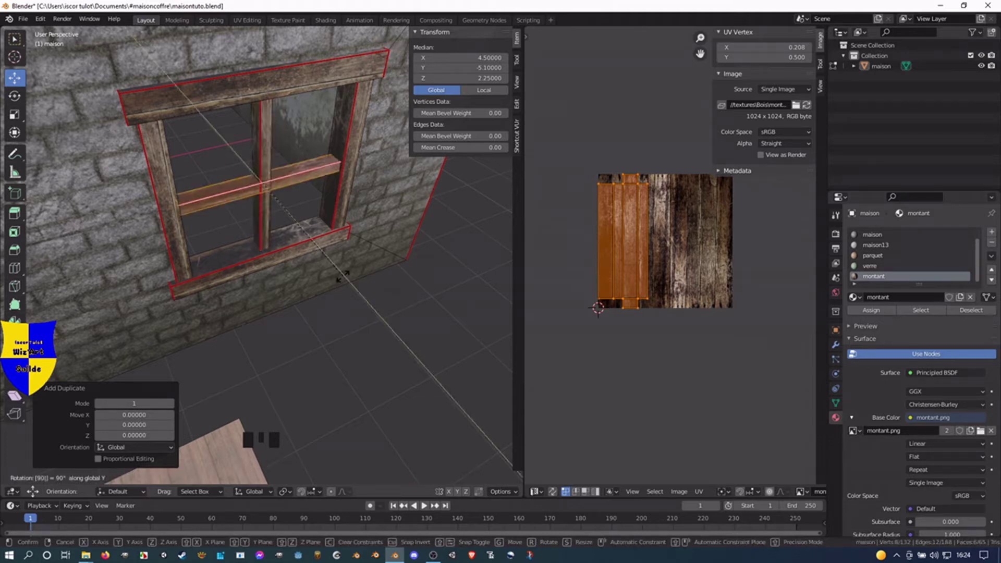
pyautogui.press('Return')
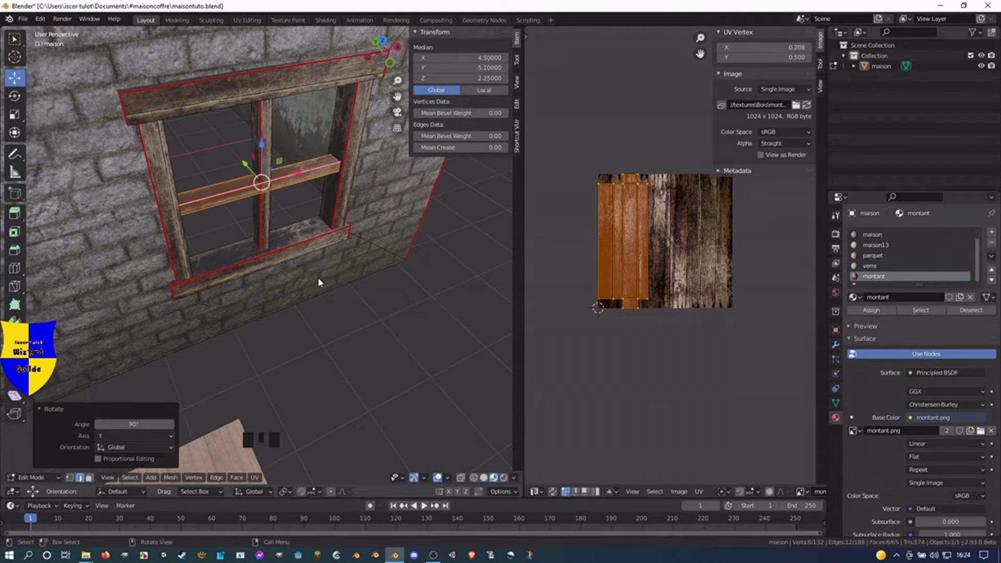
# Thin the crossbar by scaling it to about 0.6 along Y and Z, leaving X locked.
pyautogui.press('s')
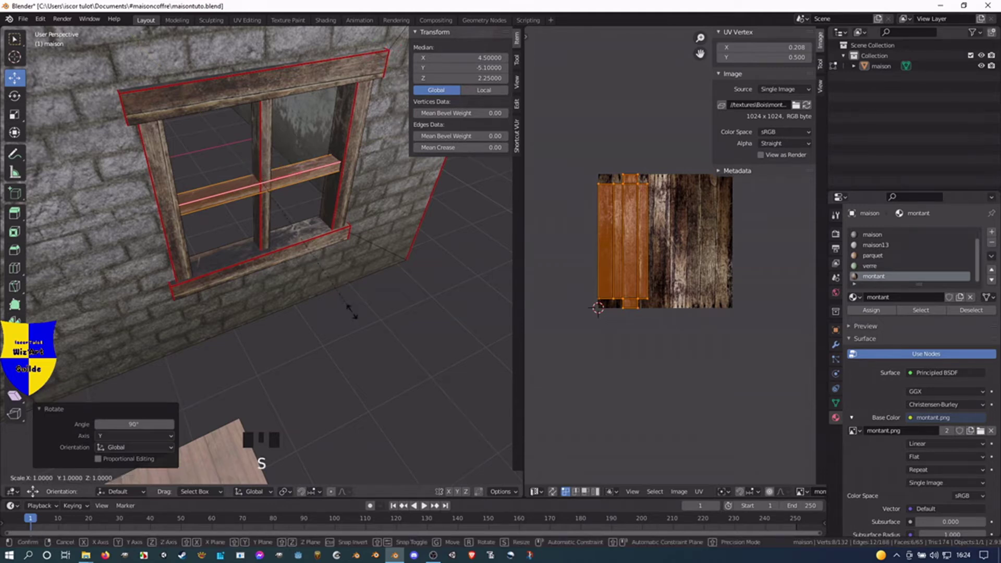
pyautogui.hotkey('shift', 'x')
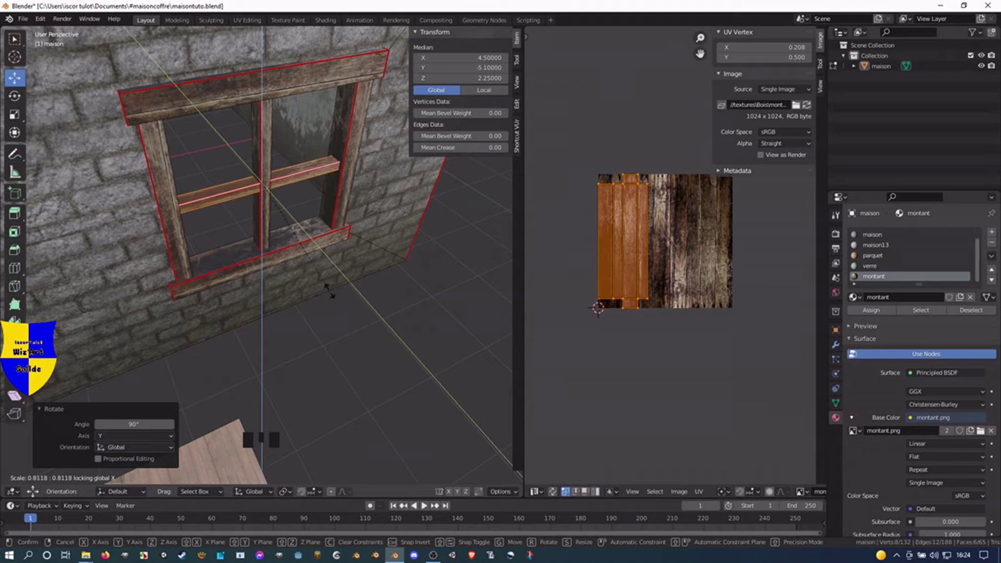
pyautogui.moveTo(309, 273)
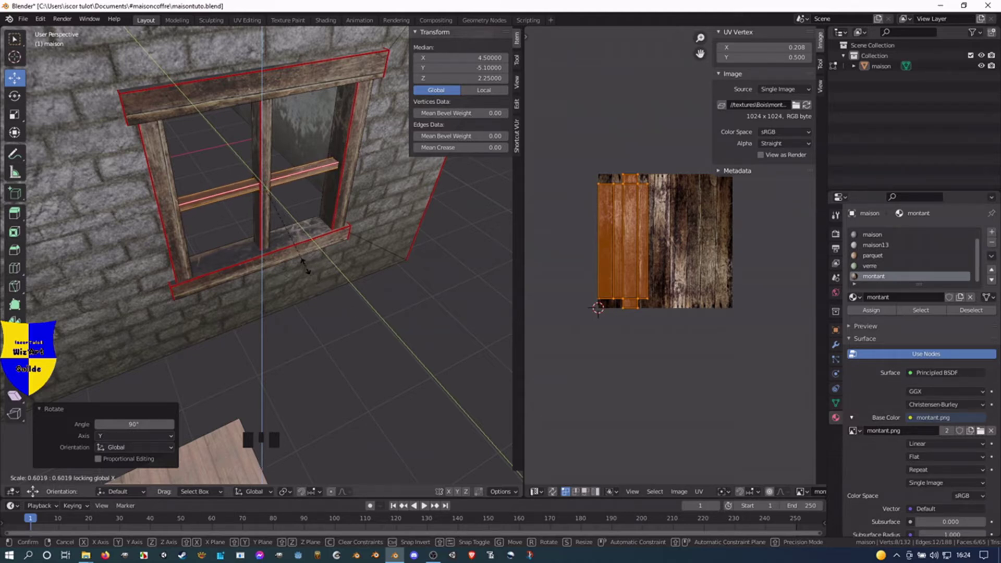
pyautogui.click(306, 266)
# Duplicate in place the inner vertical edges of both side posts and fill a pane face between the copies.
pyautogui.moveTo(311, 282)
pyautogui.mouseDown(button='middle')
pyautogui.moveTo(232, 269)
pyautogui.moveTo(223, 279)
pyautogui.moveTo(308, 282)
pyautogui.moveTo(321, 279)
pyautogui.moveTo(317, 263)
pyautogui.mouseUp(button='middle')
pyautogui.click(321, 198)
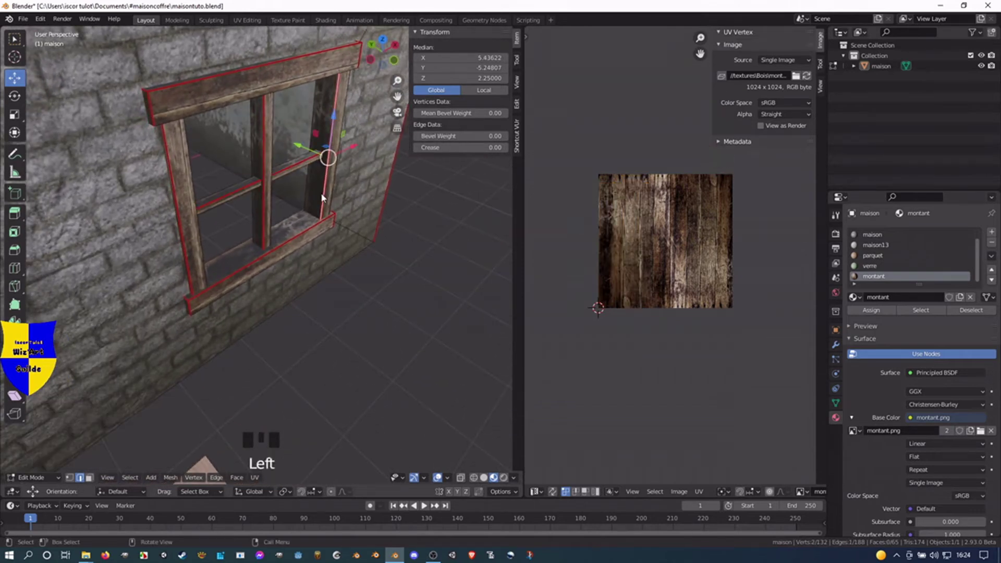
pyautogui.moveTo(322, 197); pyautogui.dragTo(180, 236, button='middle')
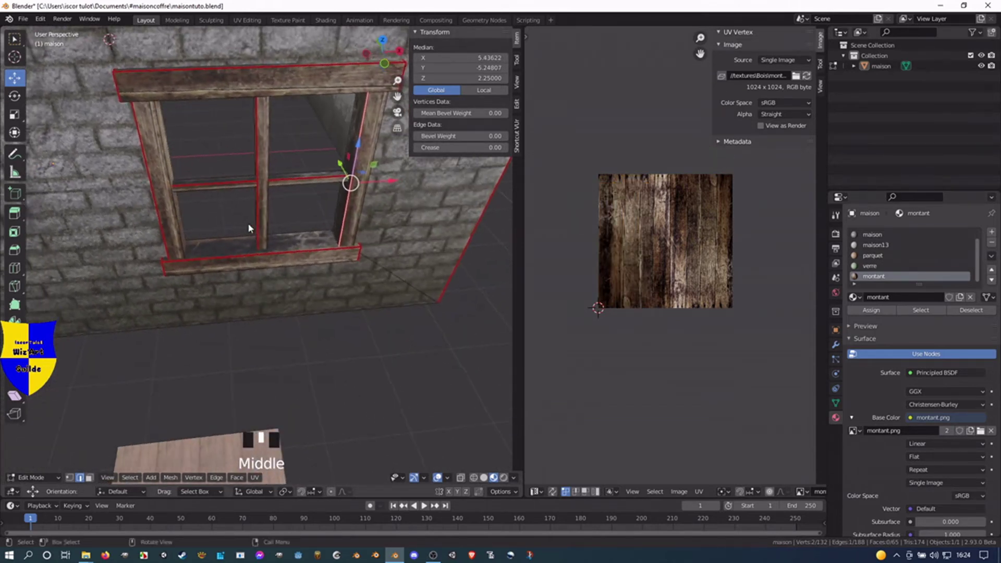
pyautogui.keyDown('shift'); pyautogui.click(177, 235); pyautogui.keyUp('shift')
pyautogui.moveTo(223, 268); pyautogui.dragTo(269, 272, button='middle')
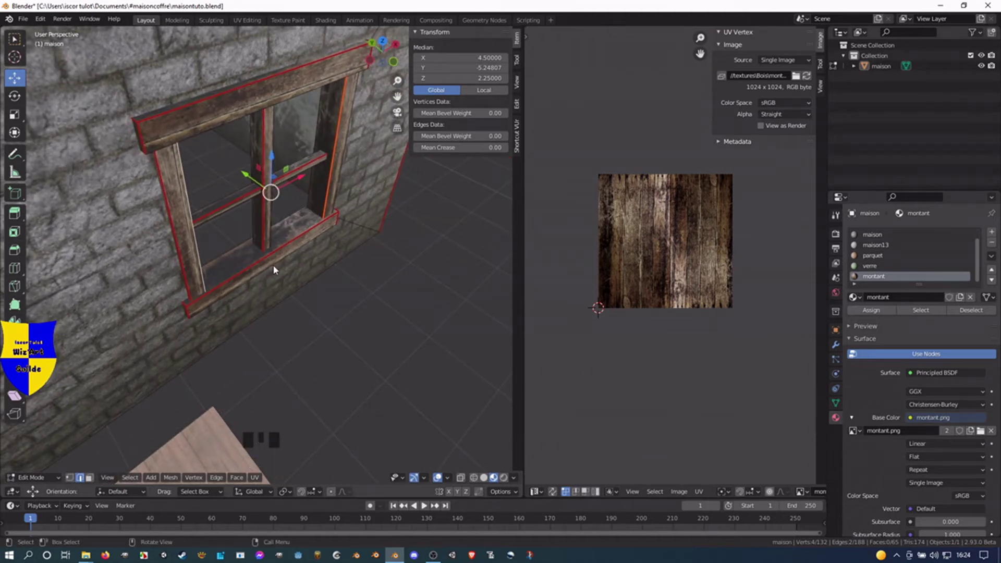
pyautogui.hotkey('shift', 'd')
pyautogui.rightClick(274, 270)
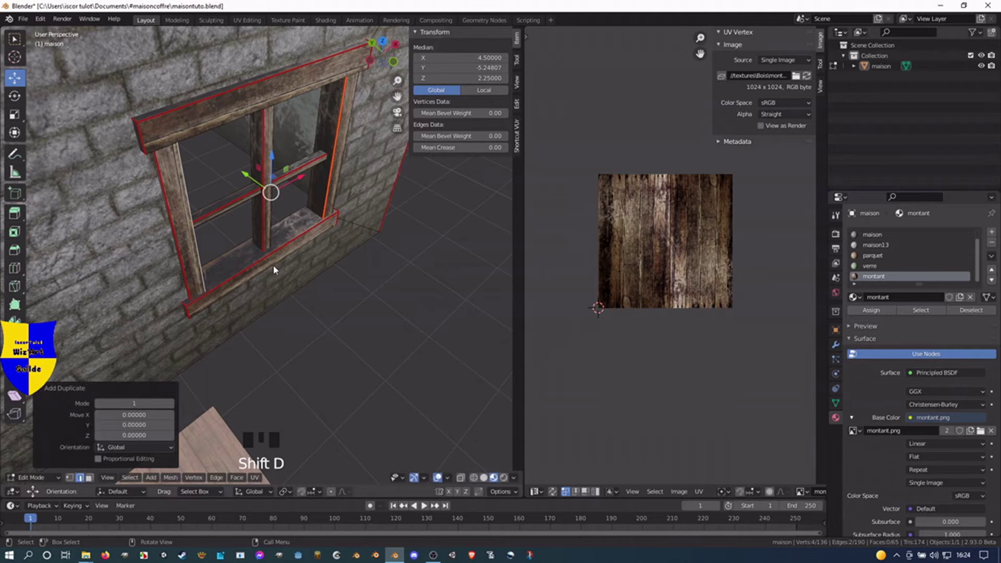
pyautogui.press('f')
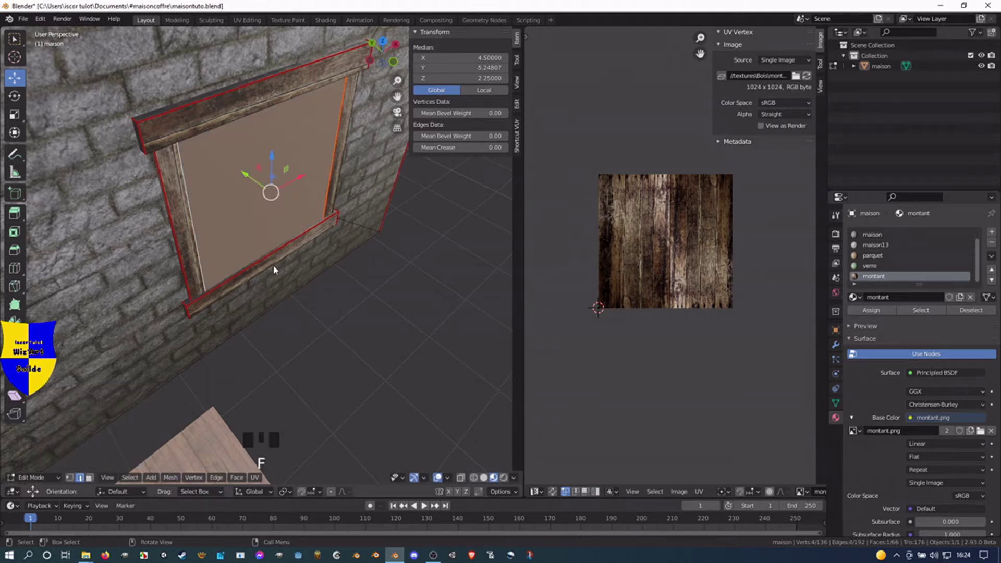
# Set the new pane face's median Y to -5.1.
pyautogui.click(459, 66)
pyautogui.press('BackSpace')
pyautogui.write('-5.1')
pyautogui.press('Return')
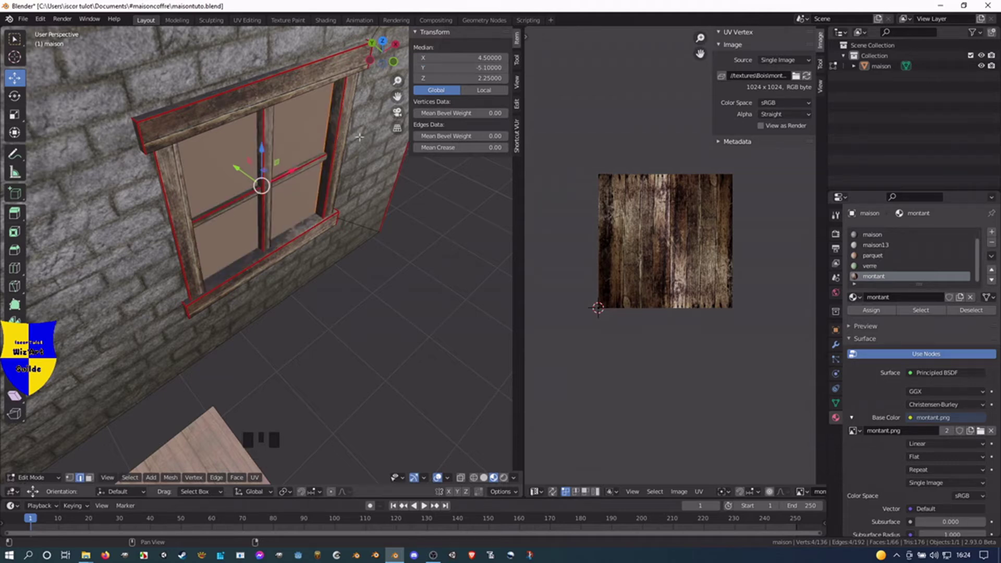
pyautogui.scroll(-3, 288, 255)
pyautogui.moveTo(287, 255); pyautogui.dragTo(238, 206, button='middle')
pyautogui.scroll(4, 240, 214)
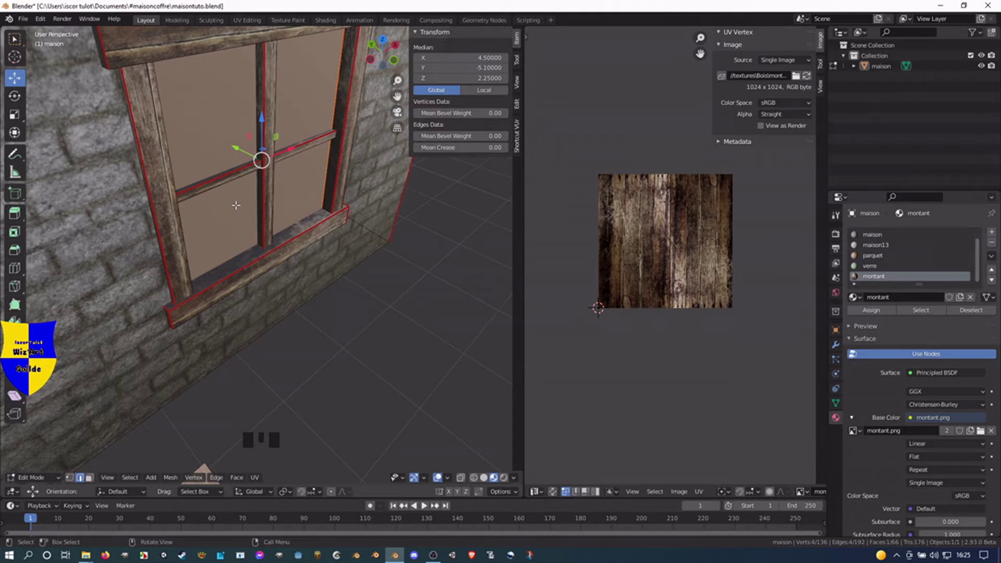
pyautogui.scroll(-2, 235, 204)
pyautogui.moveTo(261, 235); pyautogui.dragTo(236, 234, button='middle')
pyautogui.click(235, 235)
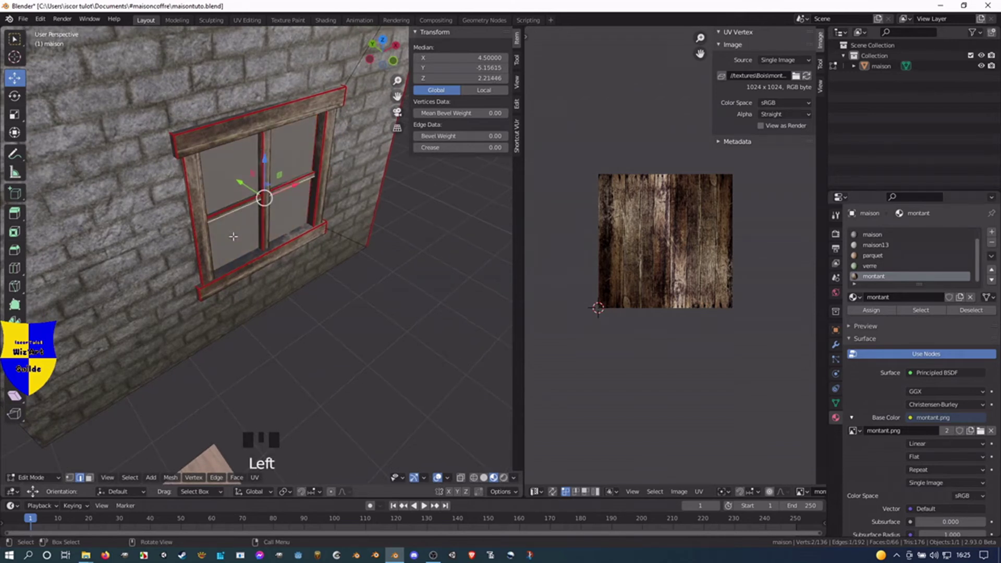
pyautogui.scroll(-1, 344, 292)
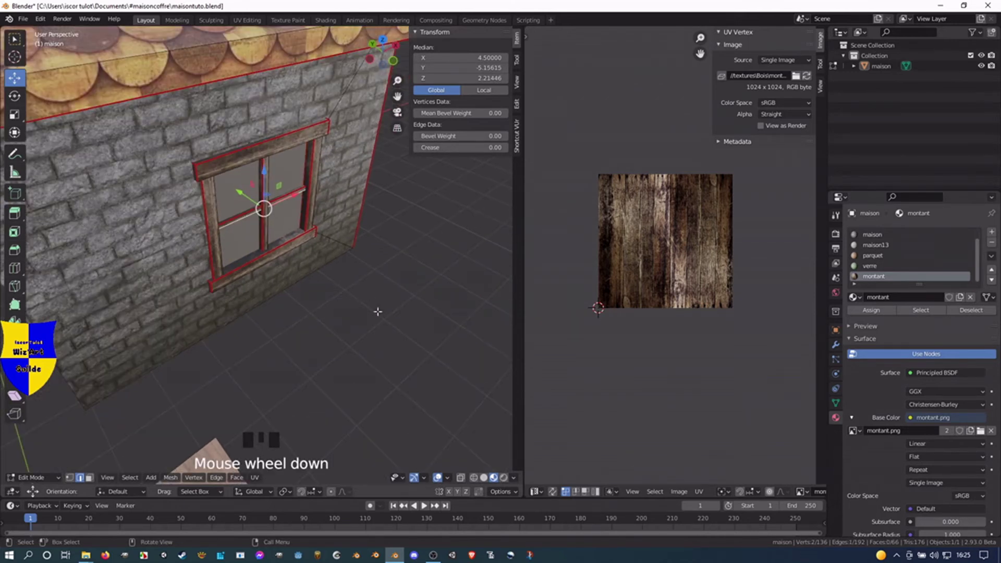
# Turn on the Face Orientation overlay to check the normals of the walls and window from both sides.
pyautogui.click(439, 478)
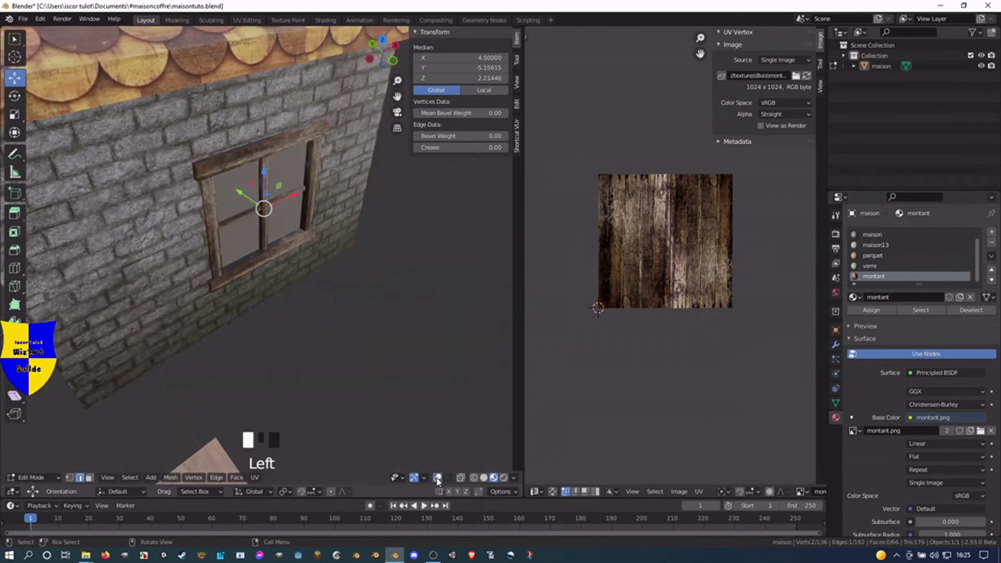
pyautogui.click(438, 478)
pyautogui.click(447, 478)
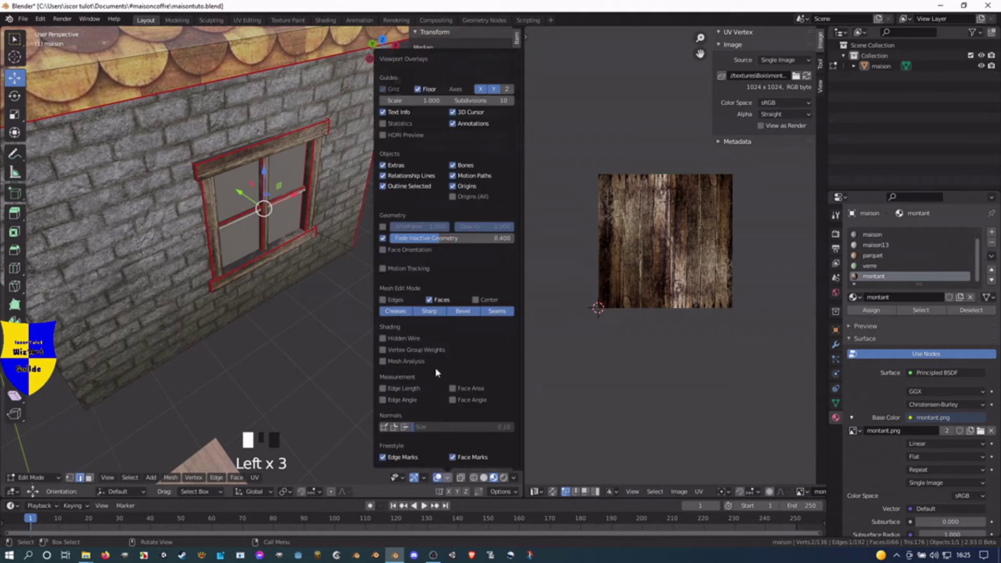
pyautogui.click(384, 250)
pyautogui.moveTo(202, 335); pyautogui.dragTo(312, 264, button='middle')
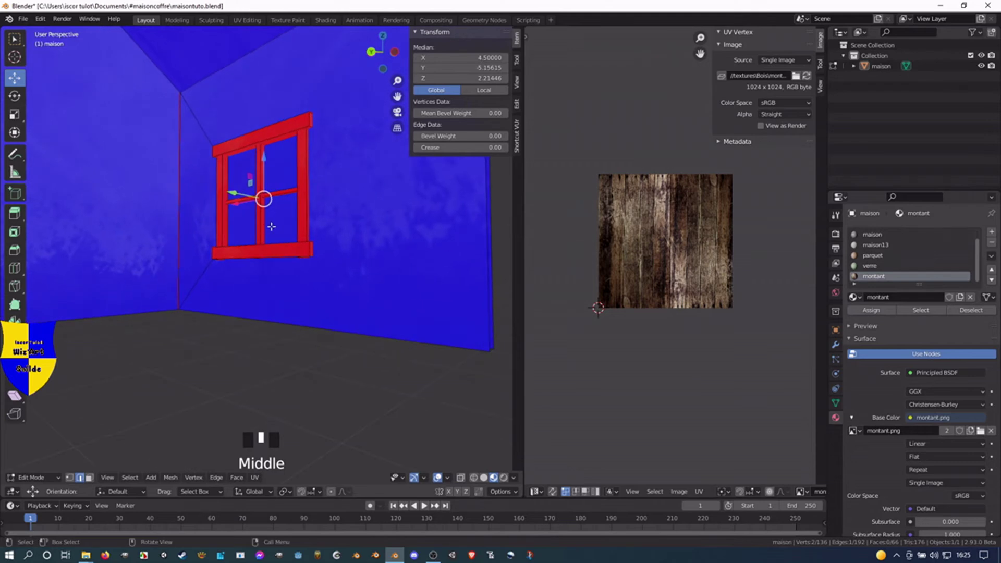
# Select the front wall's three exterior brick faces in face mode and recalculate their normals outward.
pyautogui.click(274, 226)
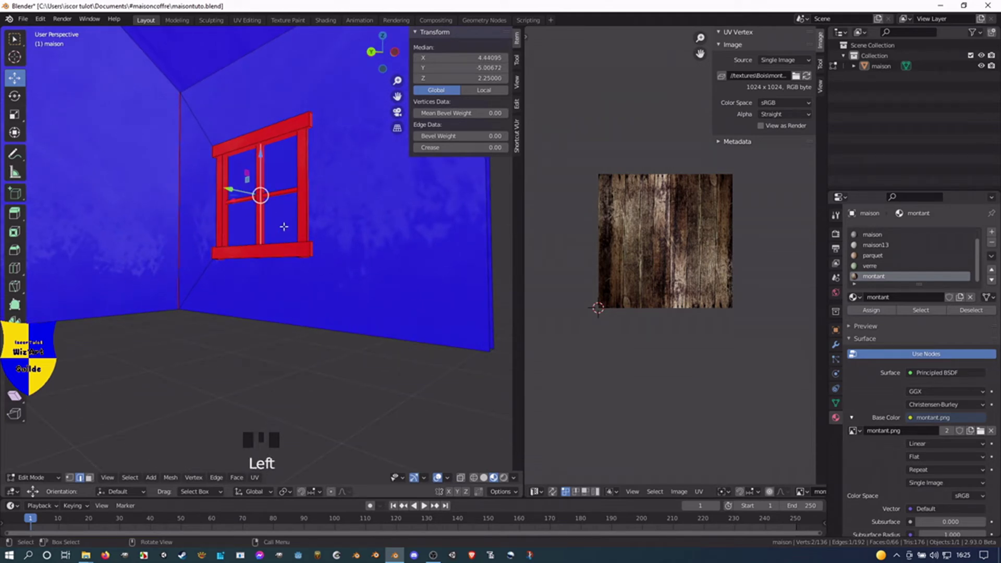
pyautogui.press('3')
pyautogui.moveTo(382, 249); pyautogui.dragTo(252, 292, button='middle')
pyautogui.scroll(-3, 219, 306)
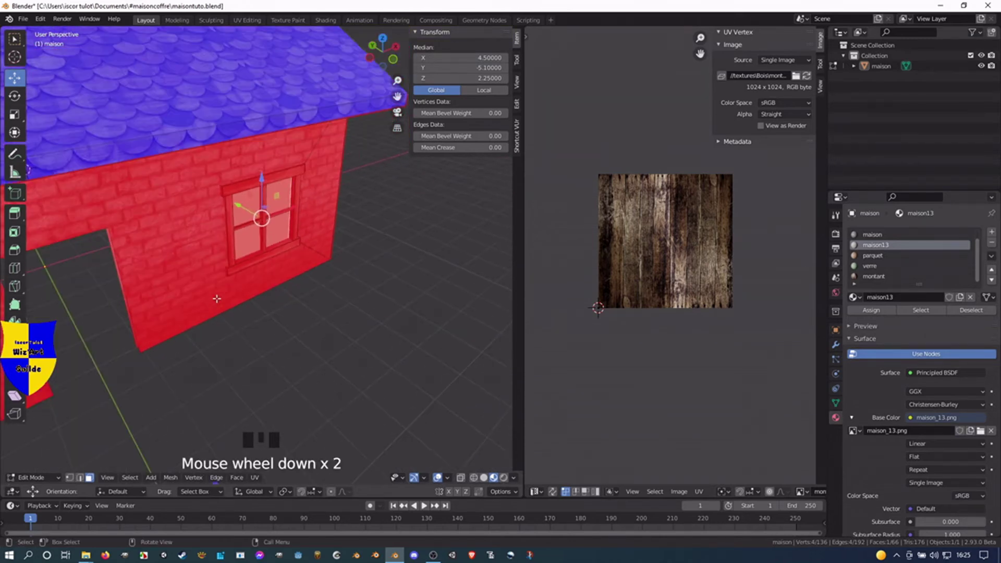
pyautogui.click(199, 299)
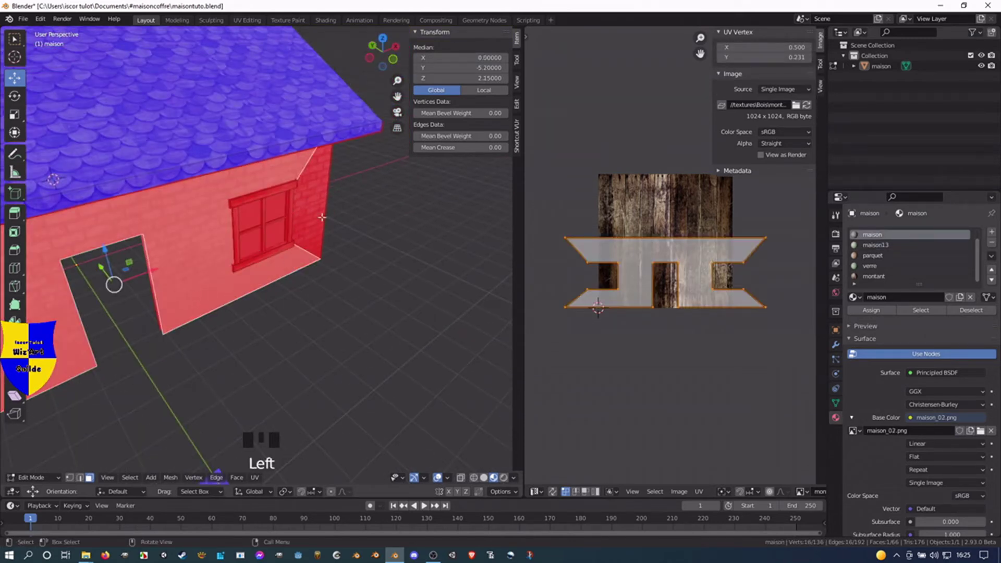
pyautogui.keyDown('shift'); pyautogui.click(333, 205); pyautogui.keyUp('shift')
pyautogui.scroll(-2, 252, 259)
pyautogui.scroll(-1, 252, 259)
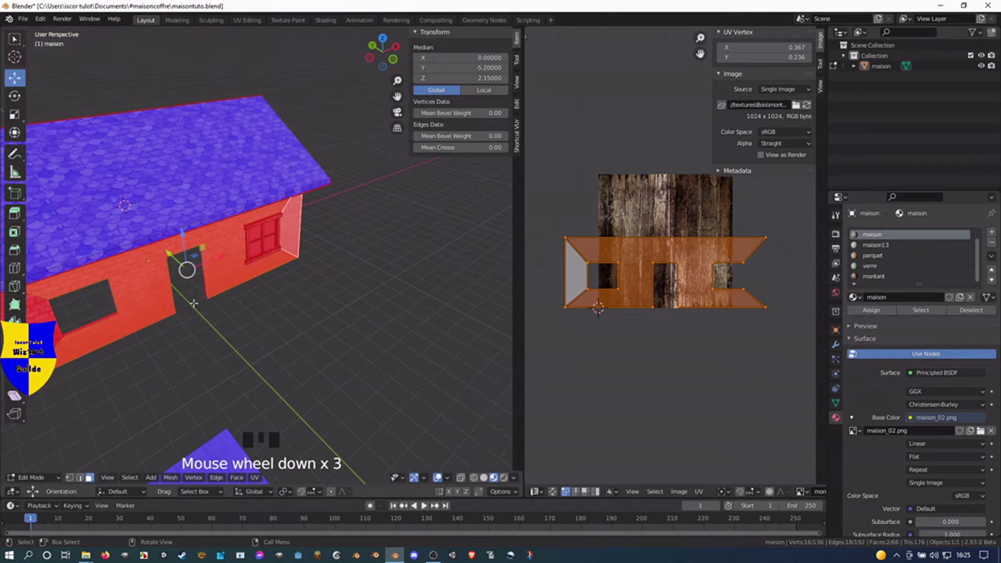
pyautogui.keyDown('shift'); pyautogui.click(87, 336); pyautogui.keyUp('shift')
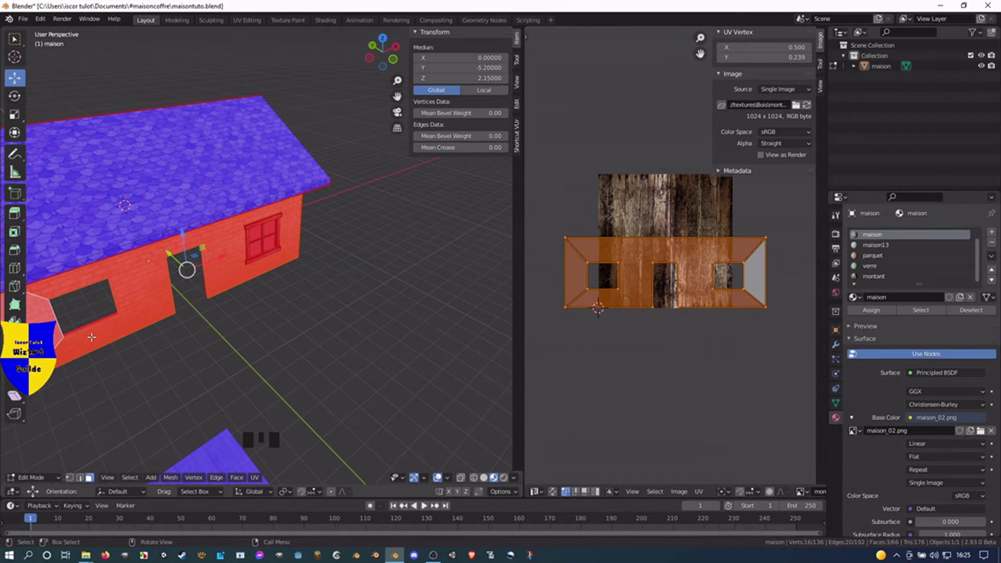
pyautogui.hotkey('shift', 'n')
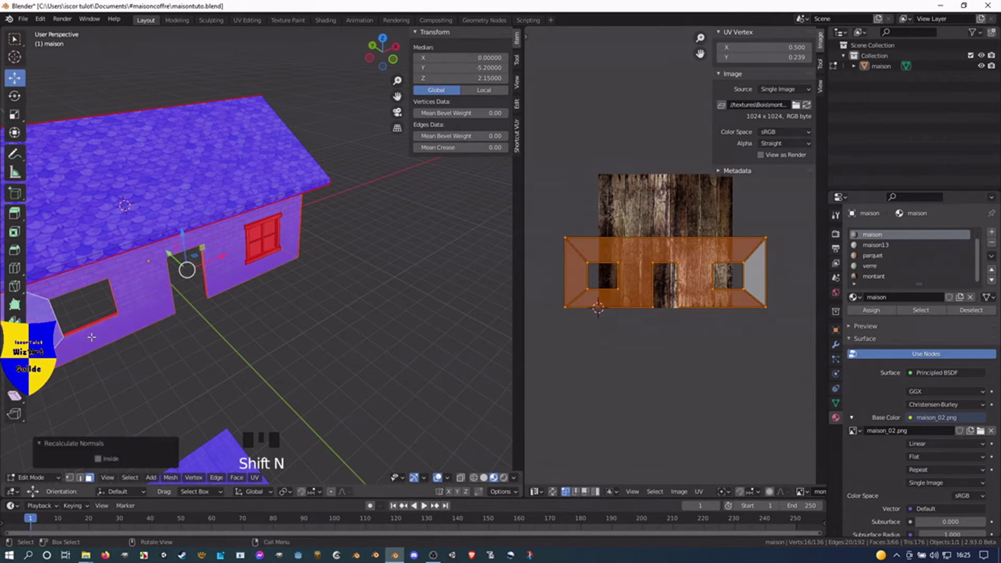
# Select the window's sill, side posts, lintel and both crossbars as linked pieces and recalculate their normals outward.
pyautogui.scroll(3, 256, 269)
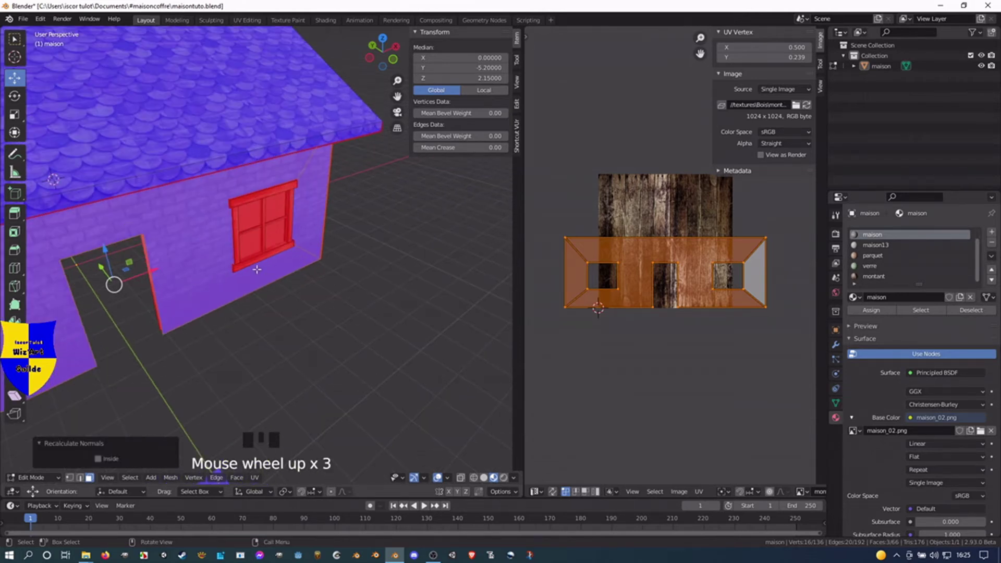
pyautogui.click(248, 244)
pyautogui.press('KP_Decimal')
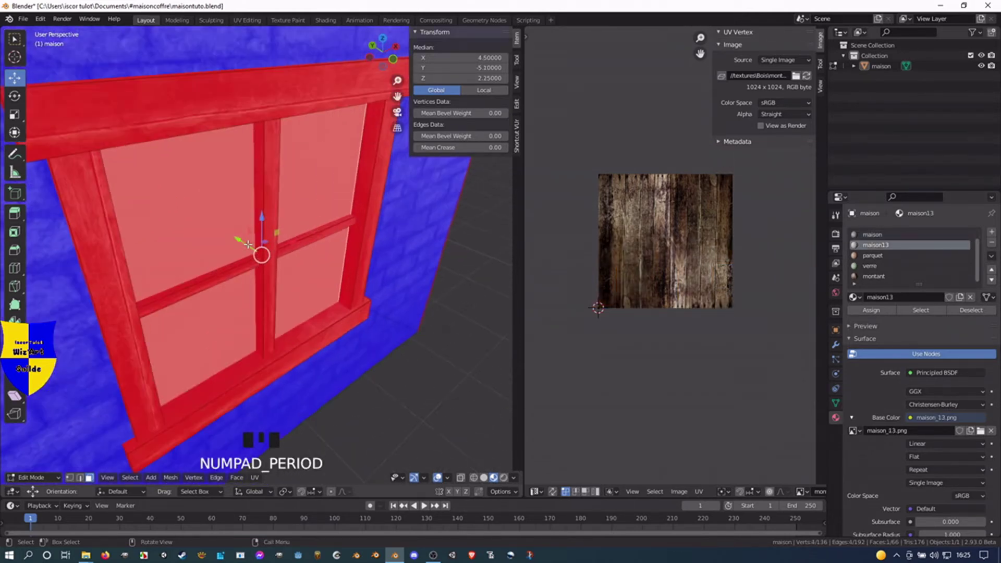
pyautogui.scroll(-4, 249, 244)
pyautogui.moveTo(249, 244); pyautogui.dragTo(263, 325, button='middle')
pyautogui.click(250, 326)
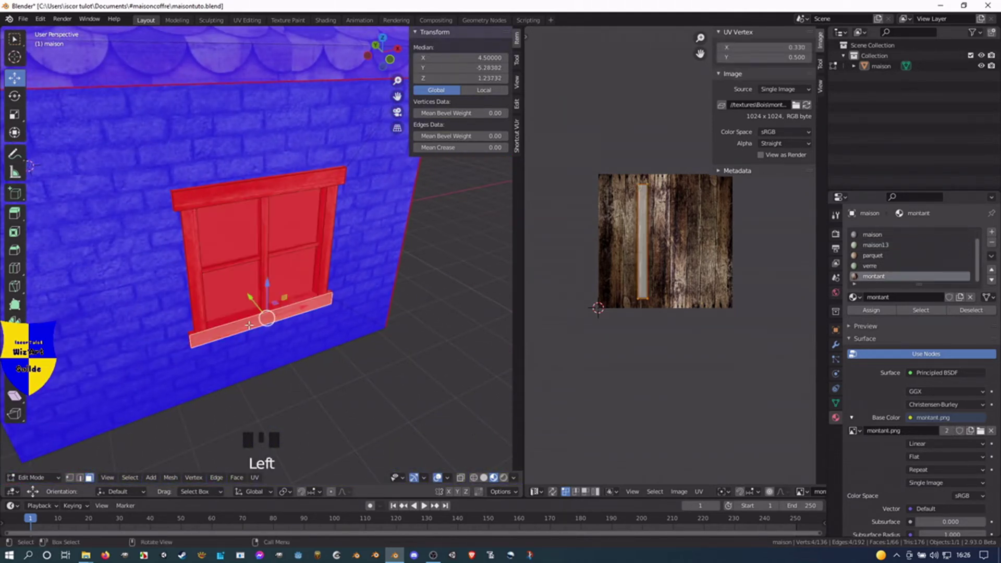
pyautogui.press('l')
pyautogui.press('l')
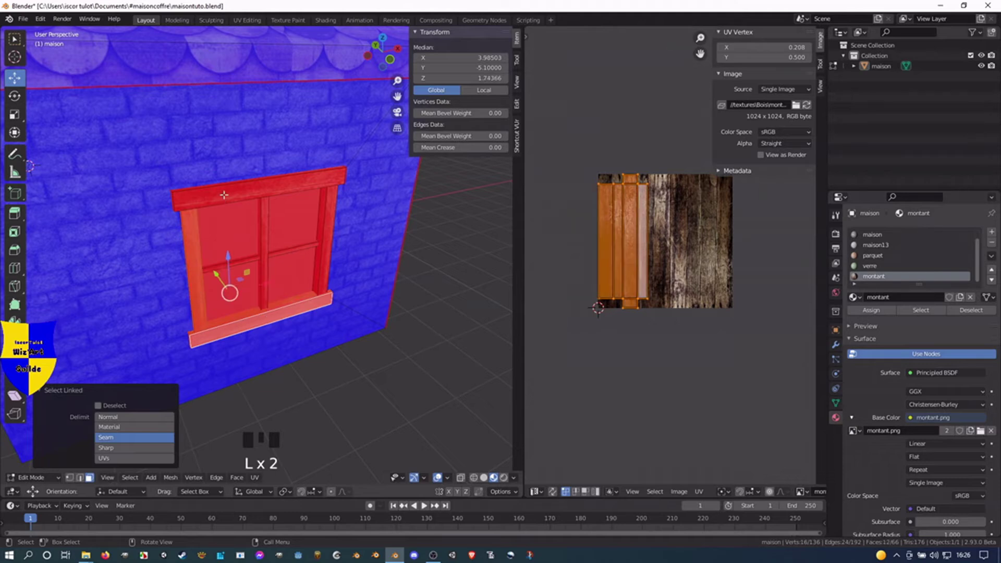
pyautogui.press('l')
pyautogui.press('l')
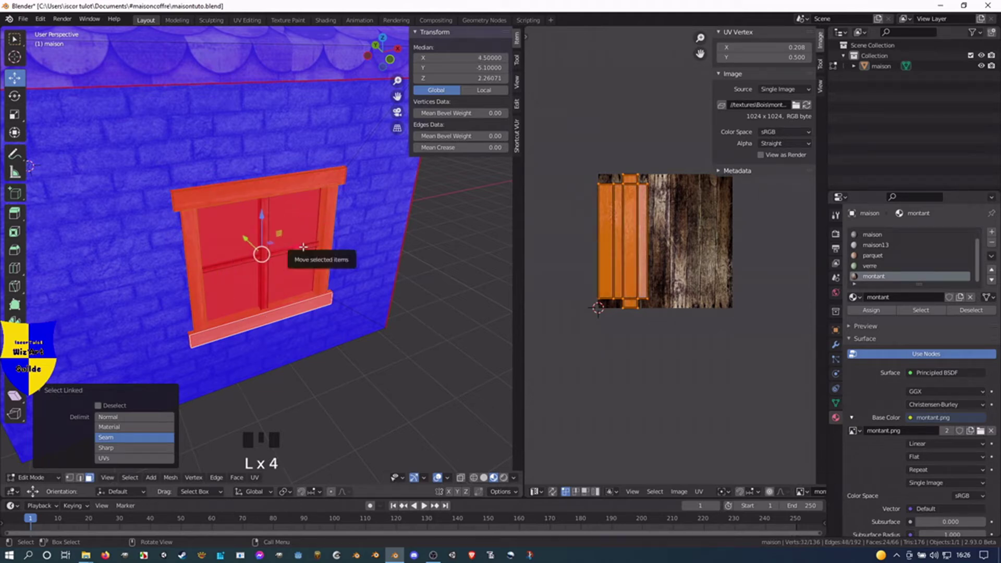
pyautogui.press('l')
pyautogui.press('l')
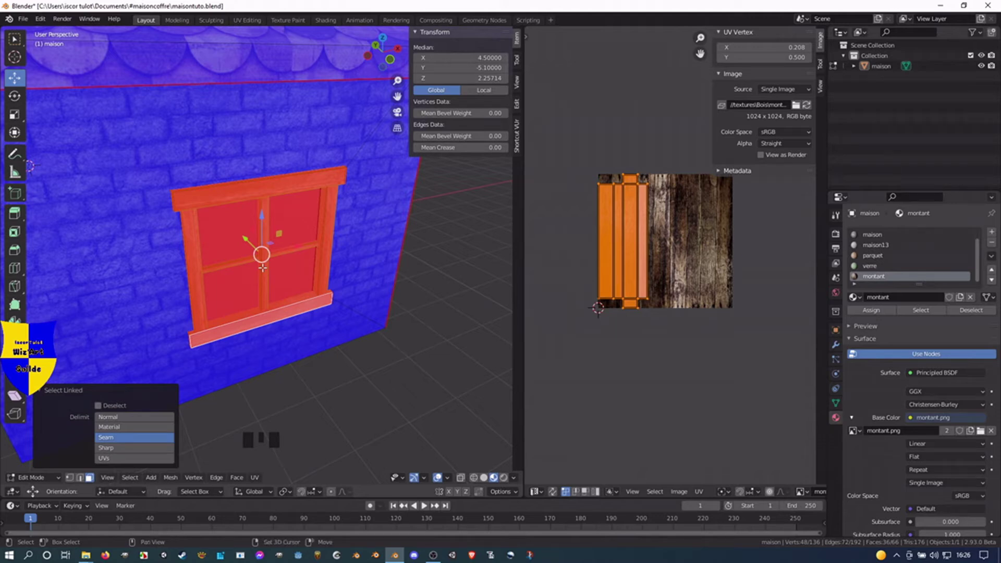
pyautogui.hotkey('shift', 'n')
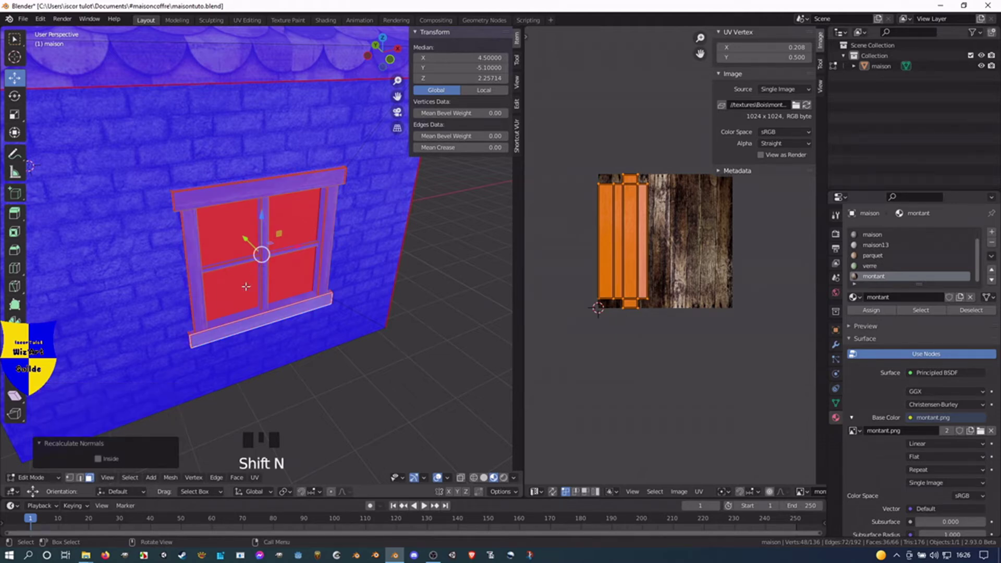
# Select the window pane face and examine its orientation from inside and outside the house.
pyautogui.click(245, 287)
pyautogui.moveTo(178, 330); pyautogui.dragTo(335, 299, button='middle')
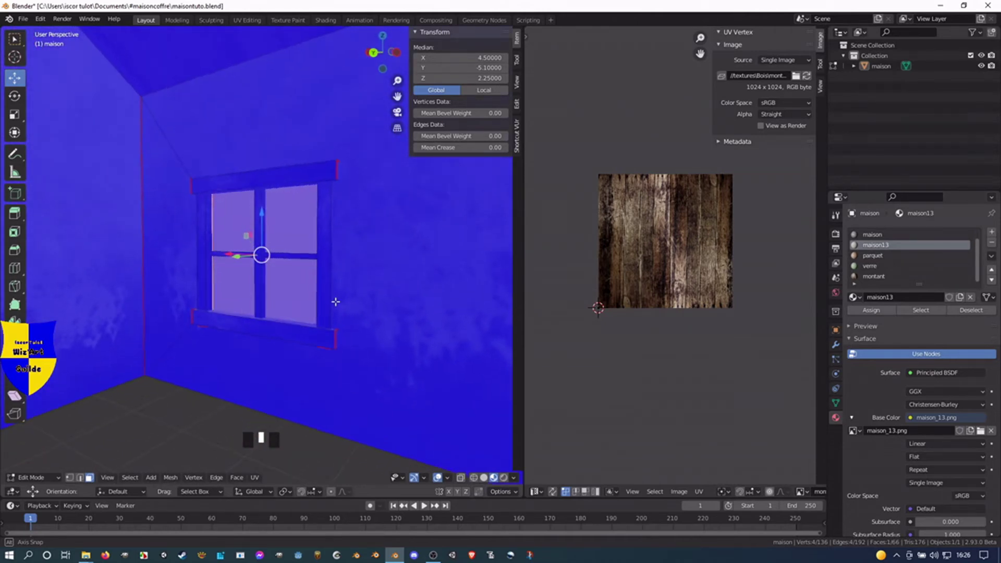
pyautogui.click(295, 296)
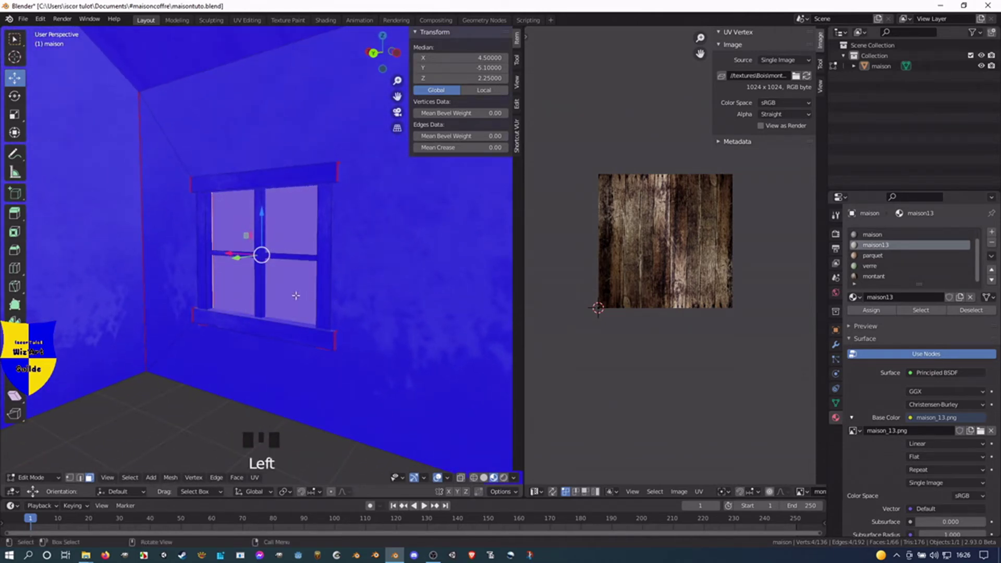
pyautogui.moveTo(405, 283); pyautogui.dragTo(240, 311, button='middle')
pyautogui.click(232, 294)
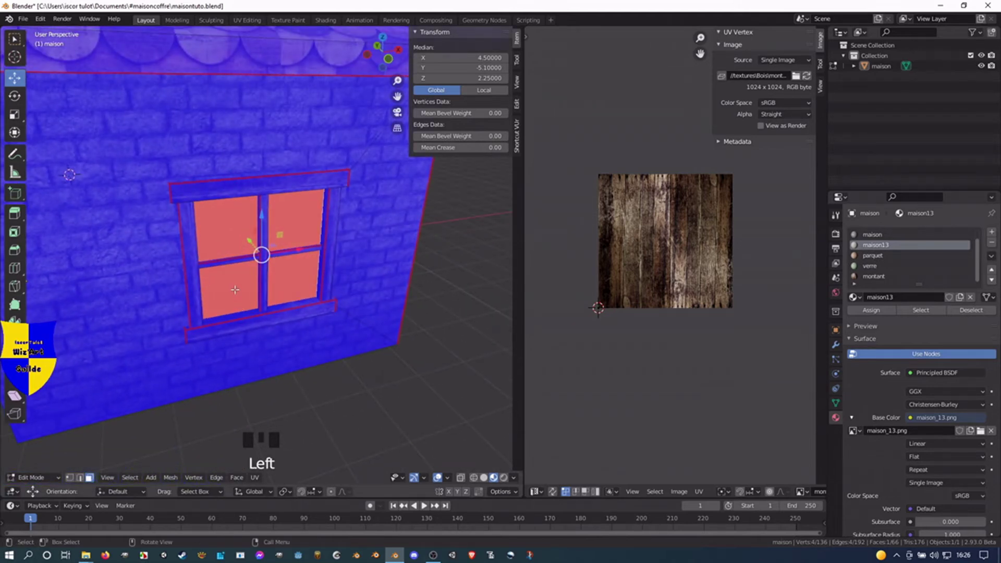
pyautogui.scroll(-2, 237, 290)
pyautogui.moveTo(240, 289)
pyautogui.mouseDown(button='middle')
pyautogui.moveTo(262, 287)
pyautogui.moveTo(224, 281)
pyautogui.mouseUp(button='middle')
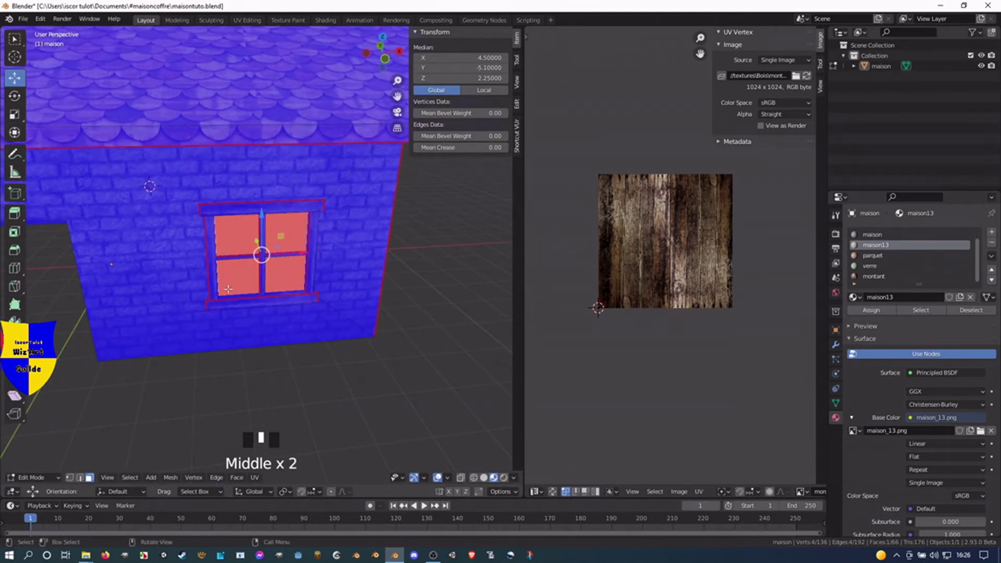
pyautogui.moveTo(185, 319); pyautogui.dragTo(197, 279, button='middle')
pyautogui.scroll(-4, 209, 261)
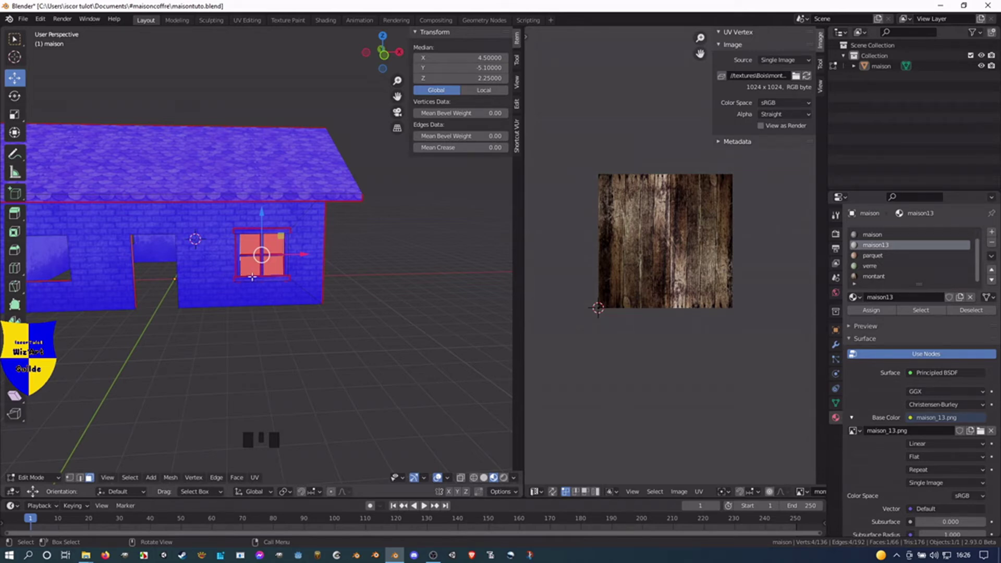
# Unwrap the selected window pane face.
pyautogui.press('KP_Decimal')
pyautogui.scroll(-4, 256, 216)
pyautogui.moveTo(192, 268); pyautogui.dragTo(204, 316, button='middle')
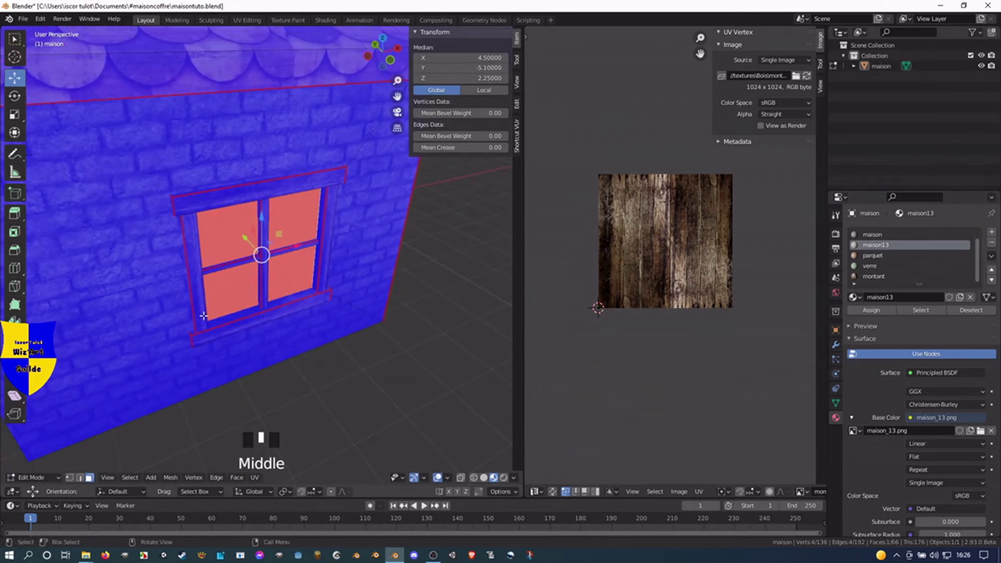
pyautogui.press('u')
pyautogui.click(224, 296)
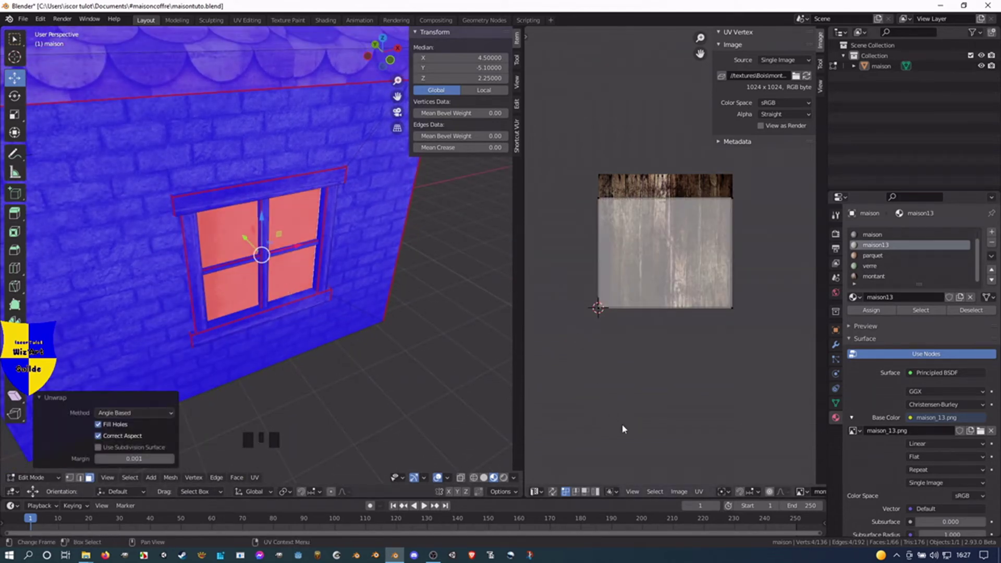
# Display the verre image behind the pane's UVs in the UV editor.
pyautogui.click(679, 491)
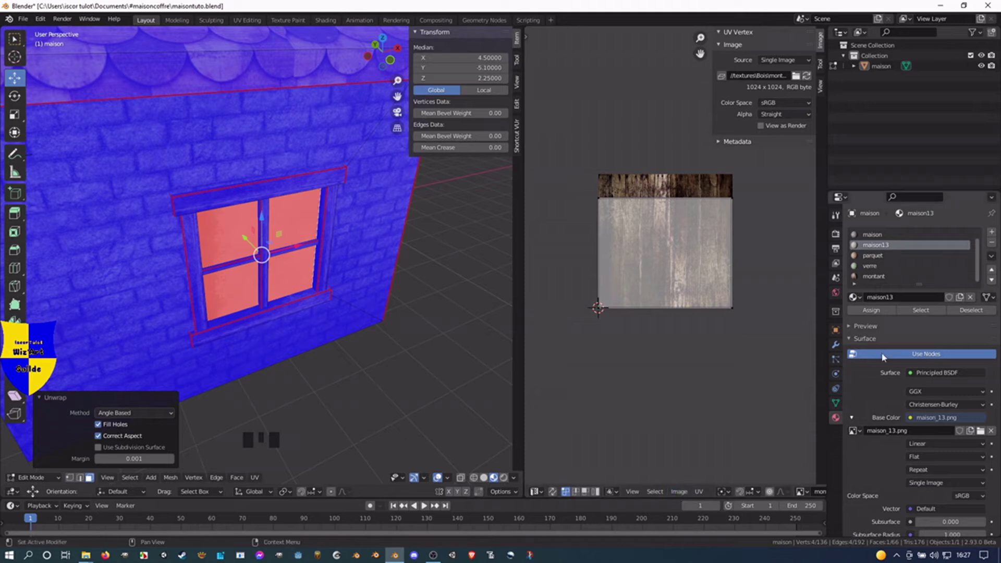
pyautogui.scroll(-4, 716, 494)
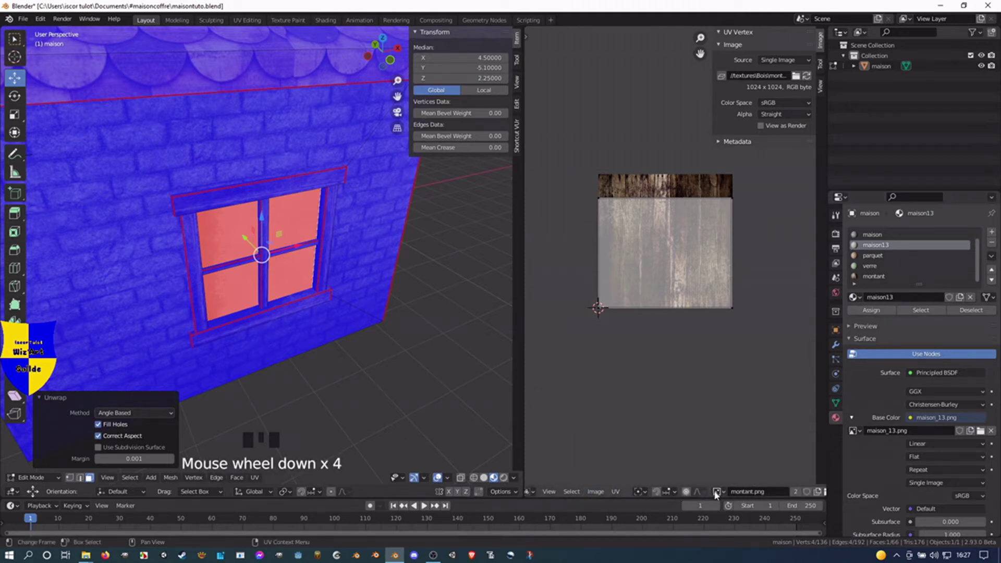
pyautogui.click(716, 491)
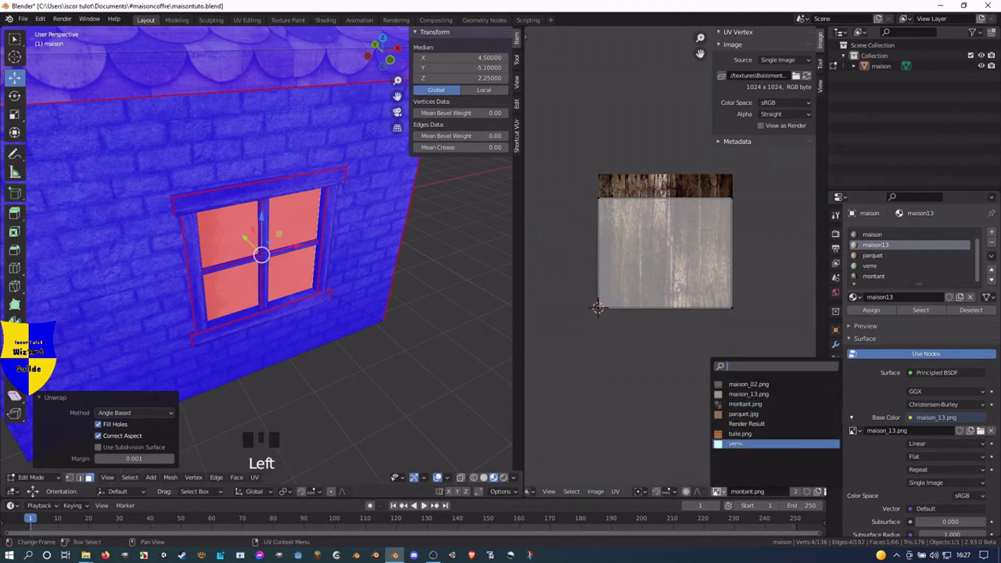
pyautogui.click(740, 446)
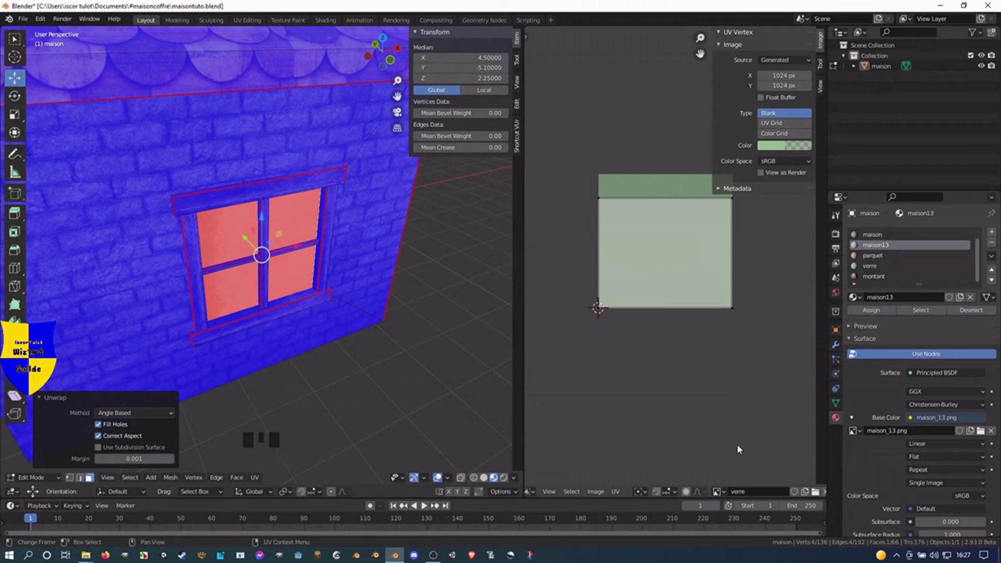
pyautogui.click(594, 492)
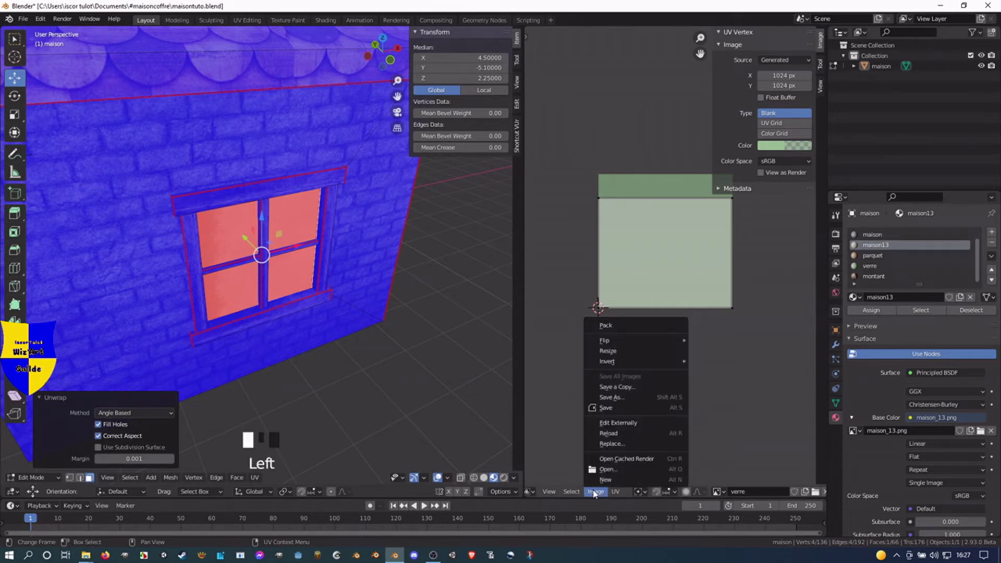
pyautogui.click(606, 480)
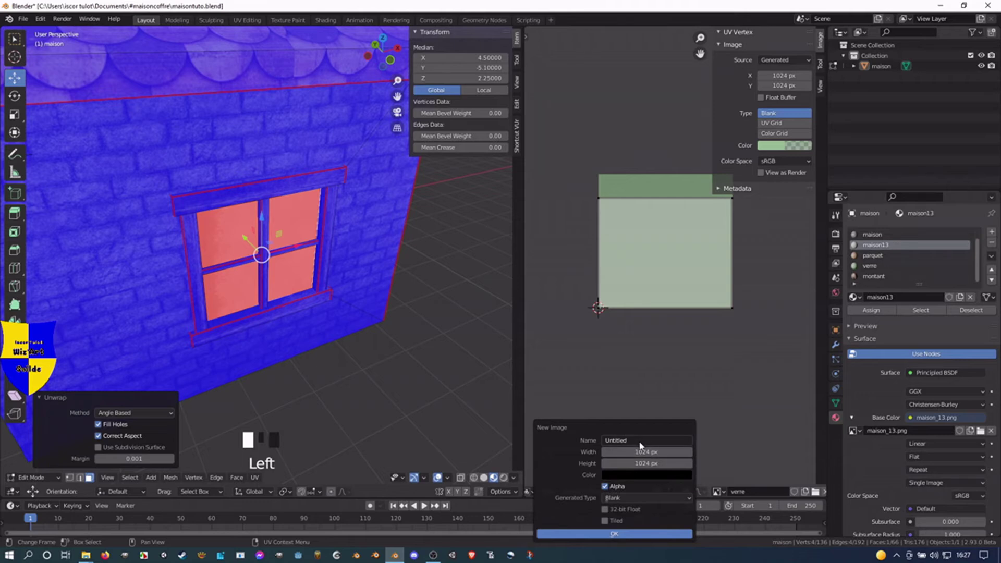
pyautogui.click(632, 473)
pyautogui.click(694, 367)
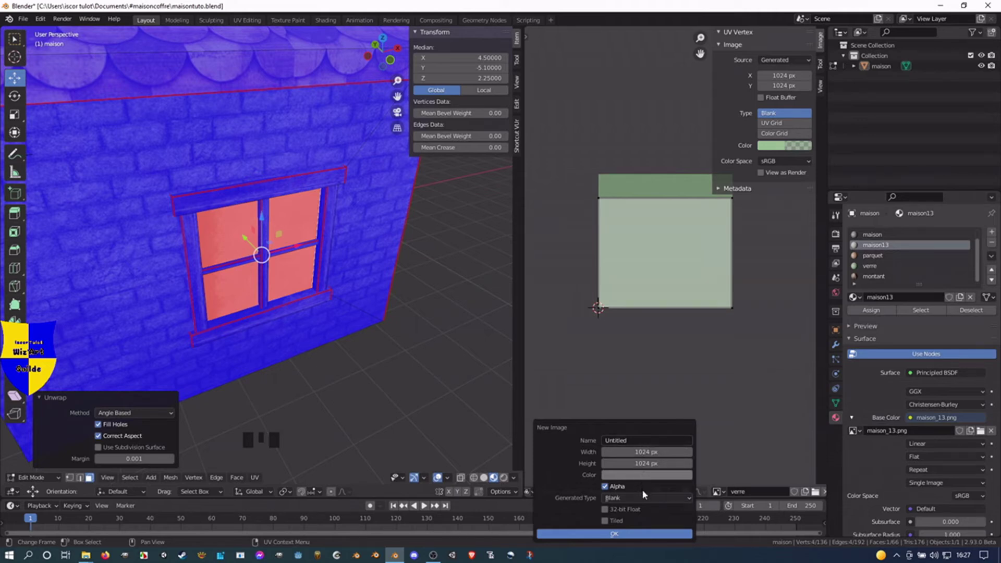
pyautogui.click(644, 477)
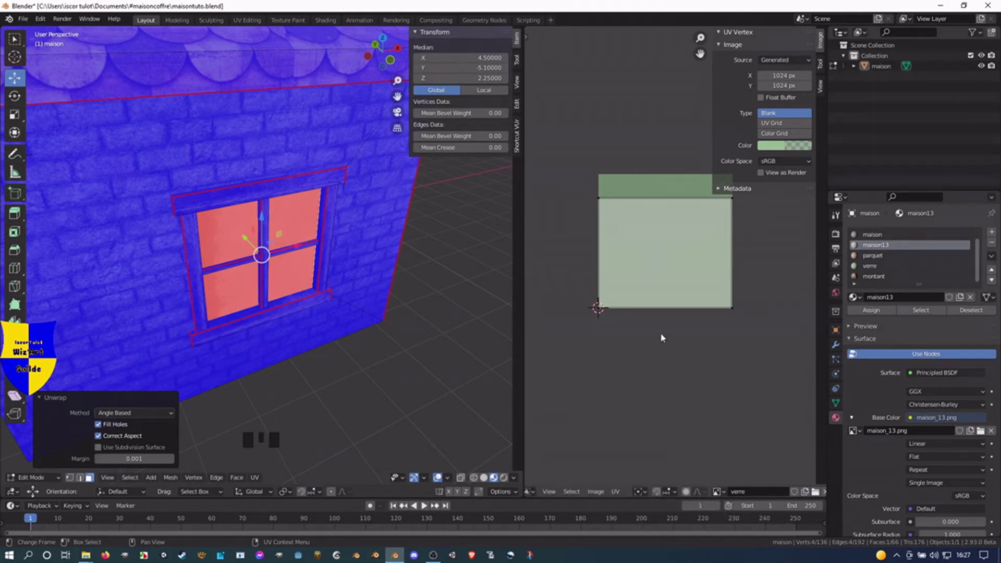
# Assign the verre material to the window pane face.
pyautogui.click(867, 267)
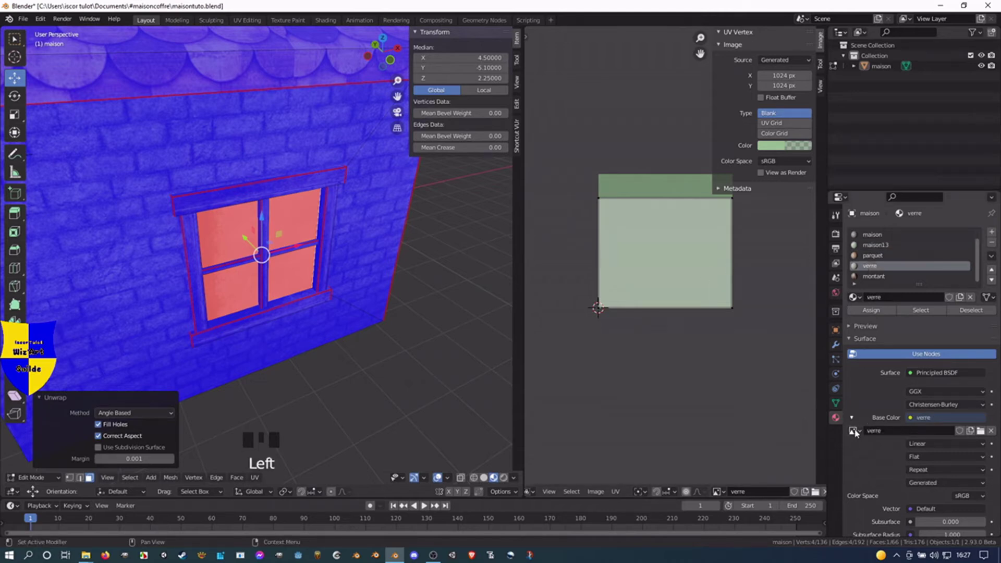
pyautogui.click(860, 312)
# Turn off the Face Orientation overlay to show the house with its textures.
pyautogui.scroll(-3, 225, 326)
pyautogui.moveTo(217, 326); pyautogui.dragTo(134, 328, button='middle')
pyautogui.keyDown('shift'); pyautogui.moveTo(73, 297); pyautogui.dragTo(142, 303, button='middle'); pyautogui.keyUp('shift')
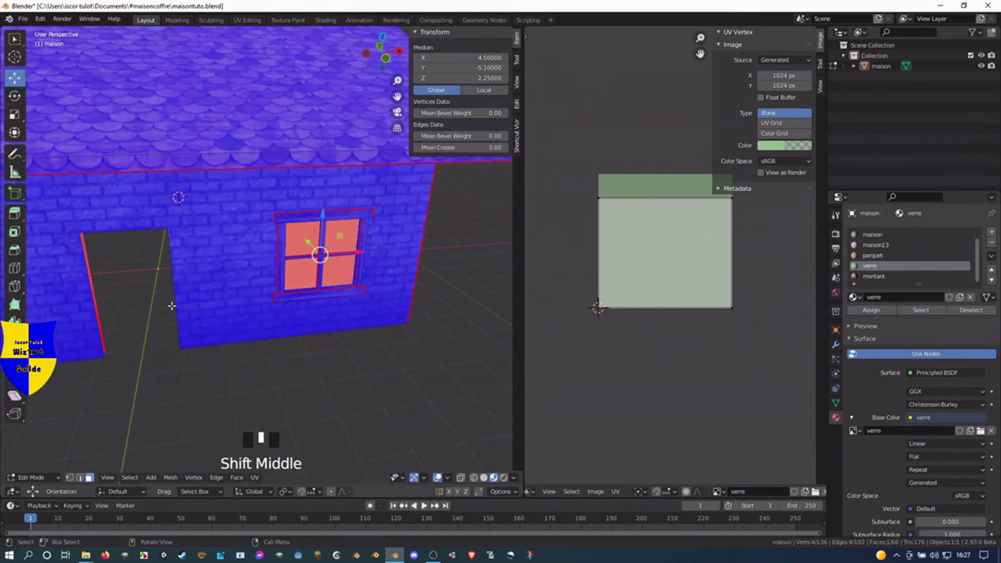
pyautogui.click(447, 491)
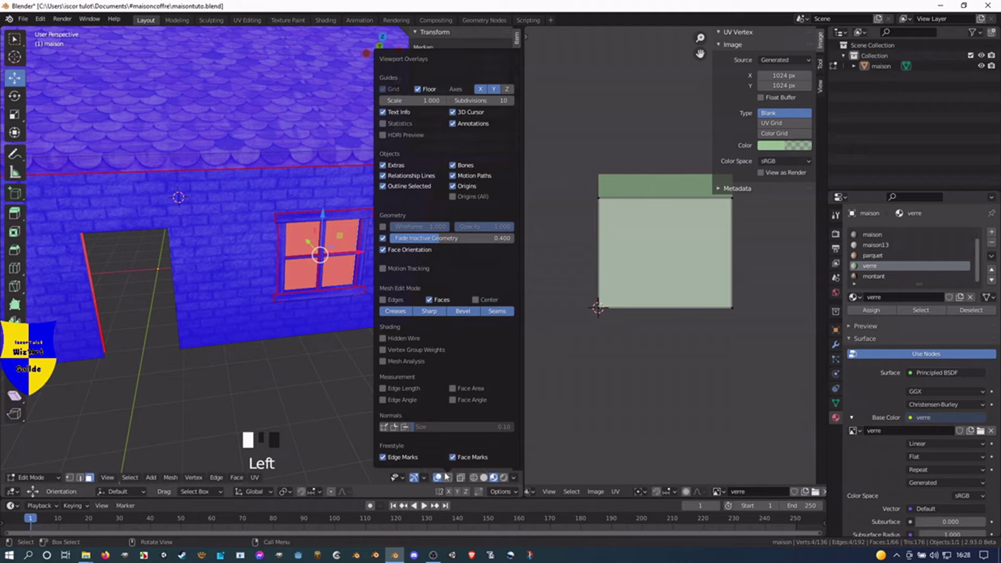
pyautogui.click(383, 250)
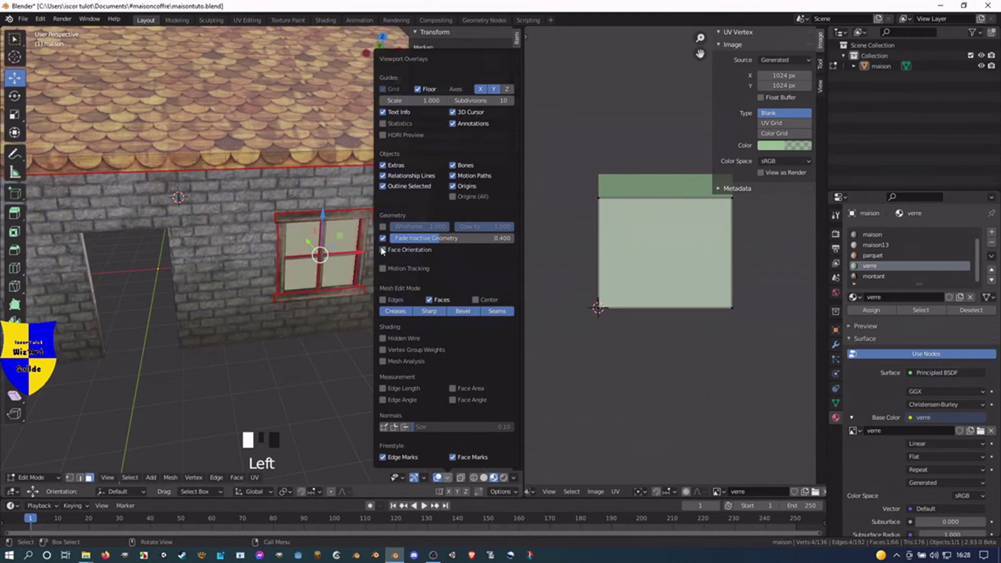
pyautogui.scroll(-2, 218, 290)
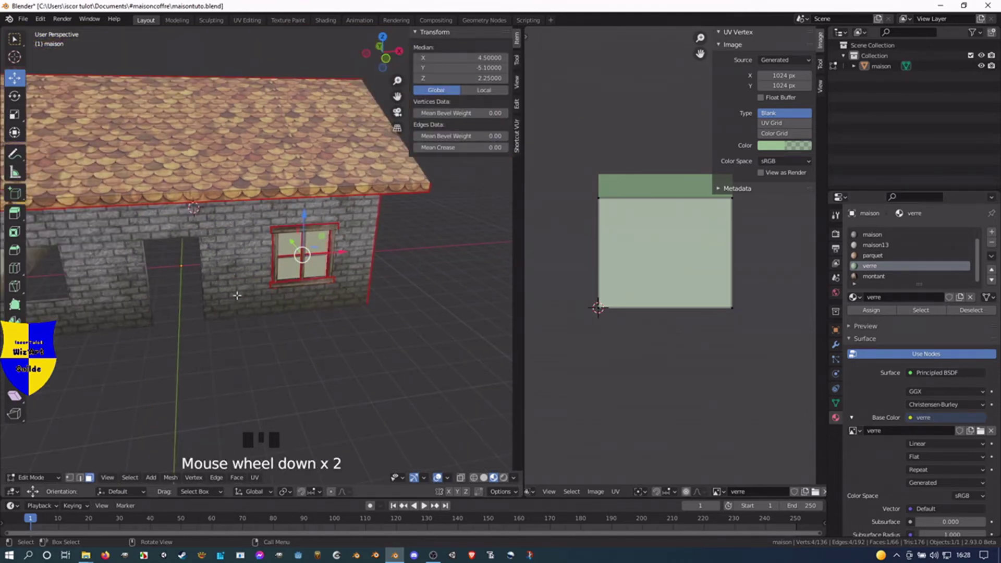
pyautogui.scroll(3, 238, 295)
pyautogui.click(290, 300)
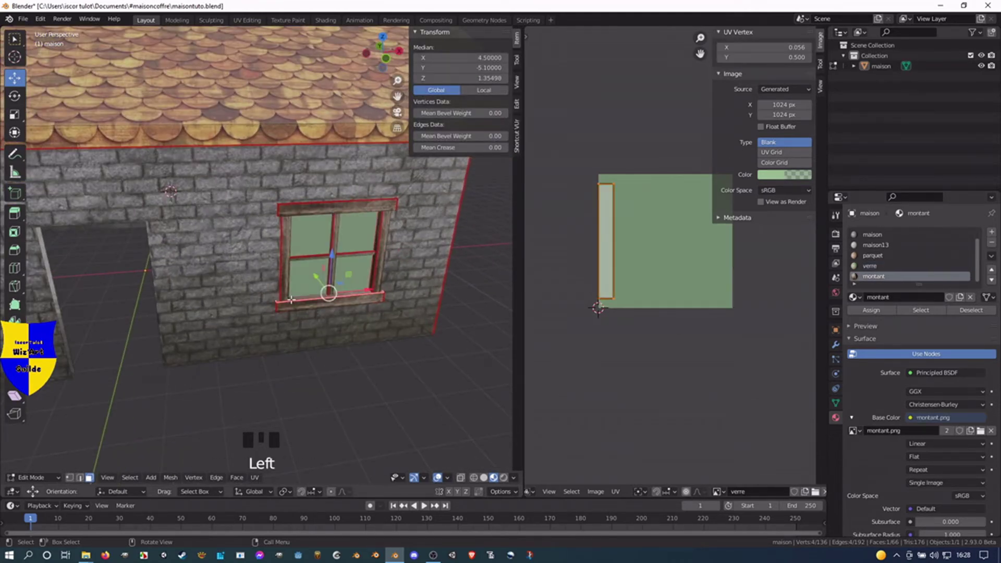
pyautogui.press('l')
pyautogui.press('l')
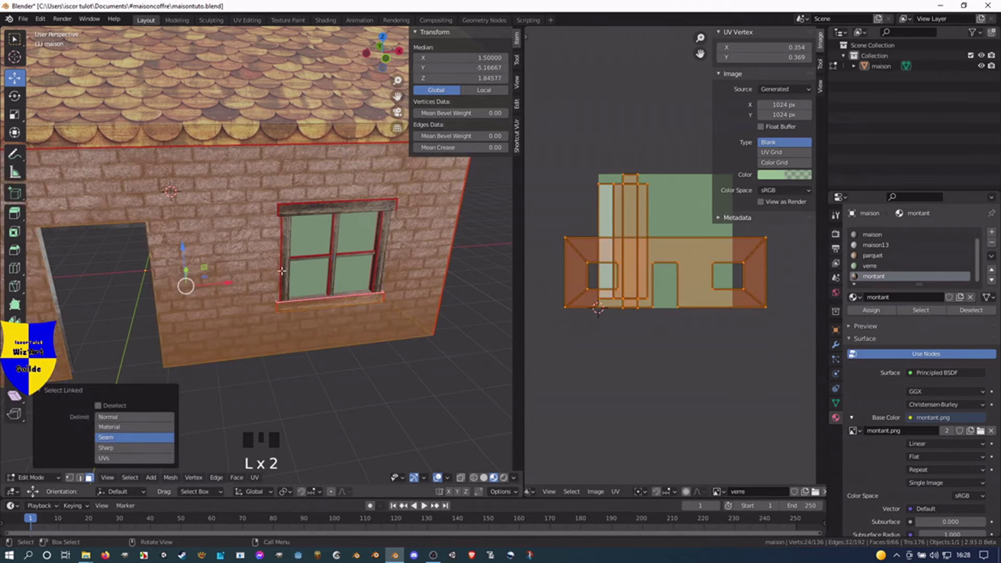
# Select all linked wooden pieces of the finished window: both uprights, sill, lintel and crossbars, without the wall or glass.
pyautogui.click(282, 271)
pyautogui.press('l')
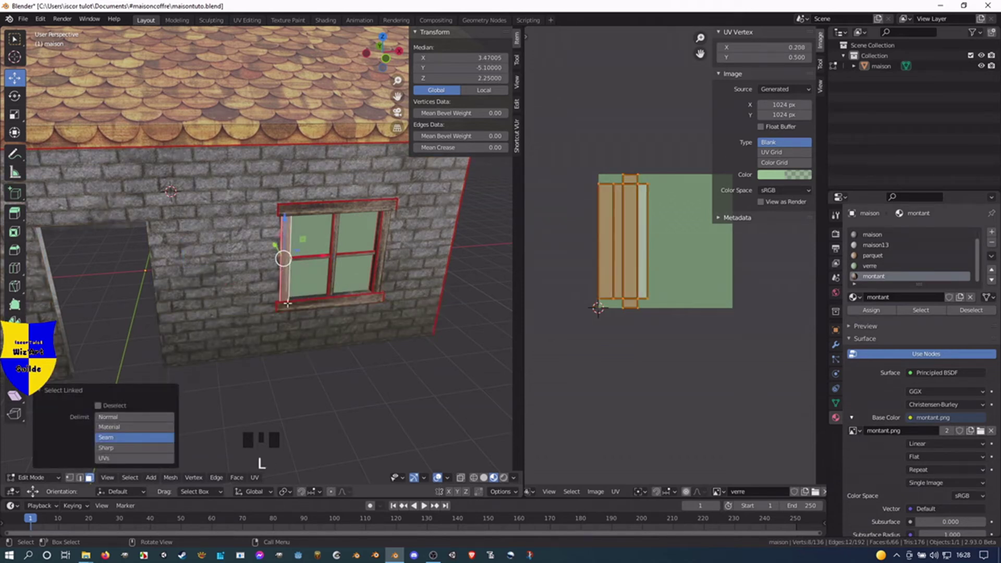
pyautogui.press('l')
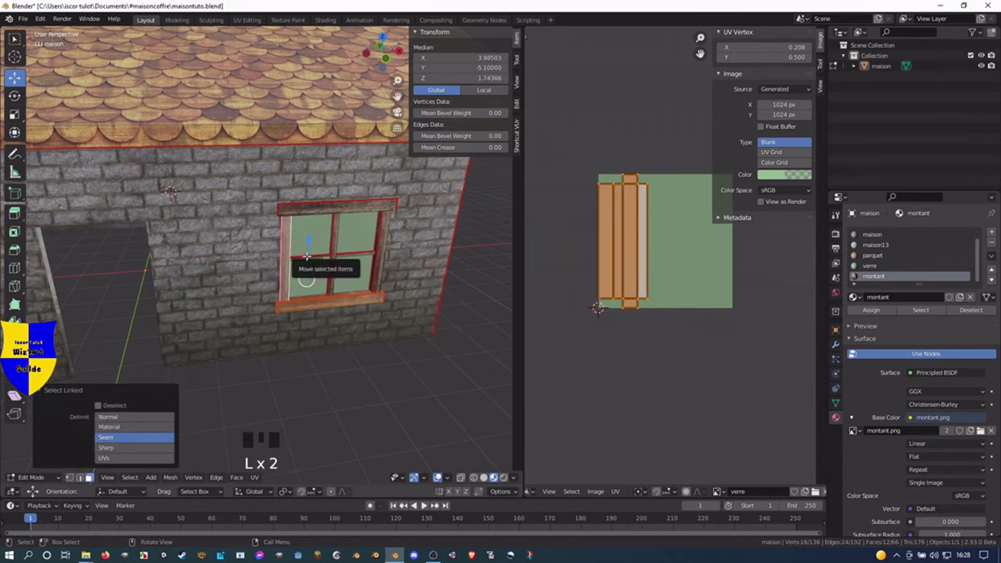
pyautogui.press('l')
pyautogui.press('l')
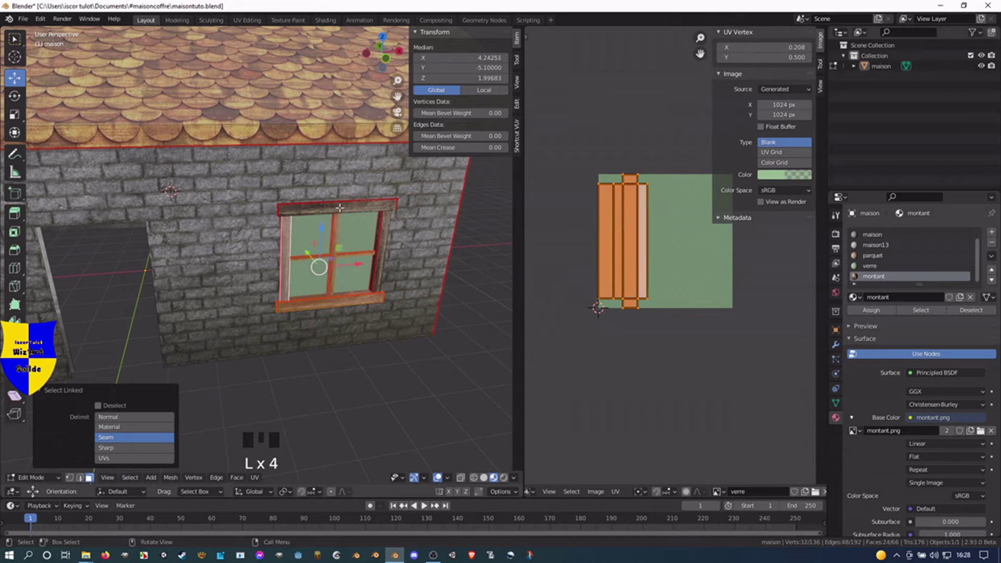
pyautogui.press('l')
pyautogui.press('l')
pyautogui.scroll(-3, 359, 257)
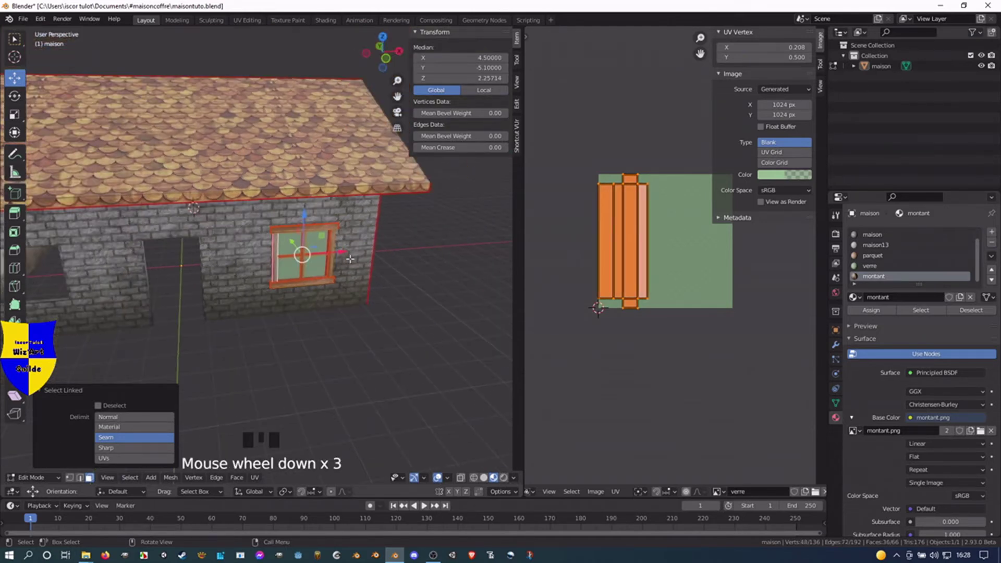
# Duplicate the selected window frame in place and set the copy's median X to -4.5 by multiplying it by -1.
pyautogui.keyDown('shift'); pyautogui.moveTo(273, 280); pyautogui.dragTo(323, 269, button='middle'); pyautogui.keyUp('shift')
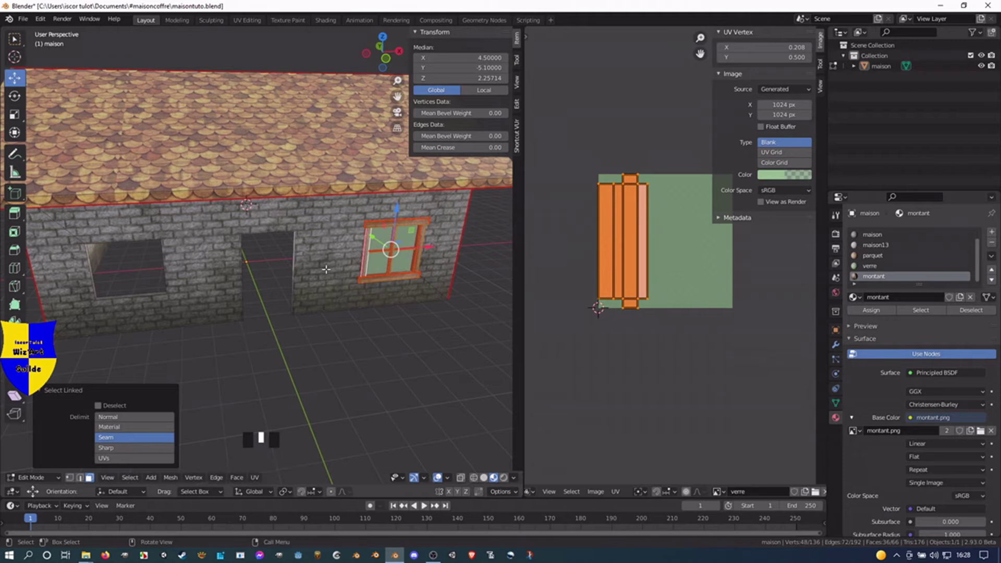
pyautogui.hotkey('shift', 'd')
pyautogui.rightClick(326, 269)
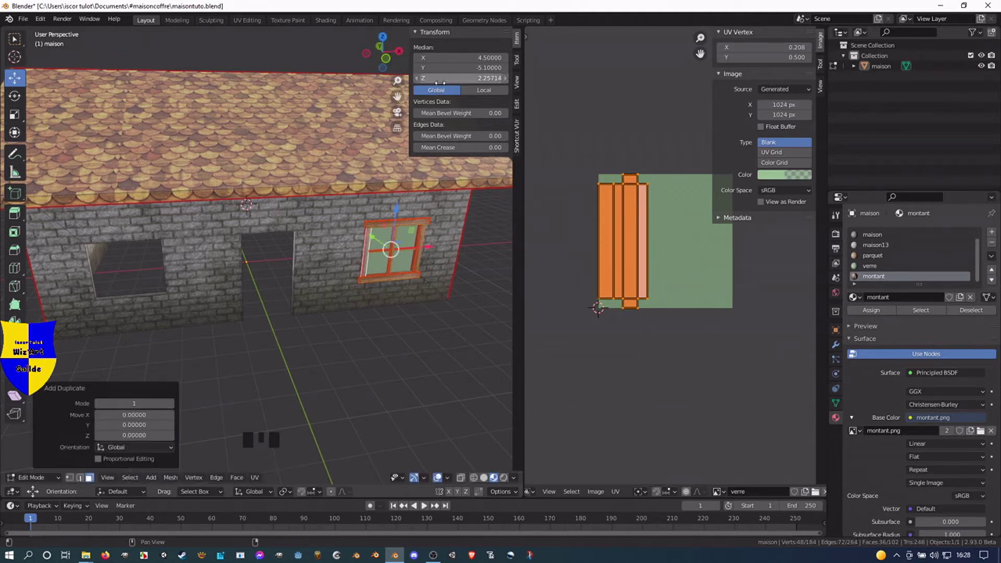
pyautogui.click(446, 57)
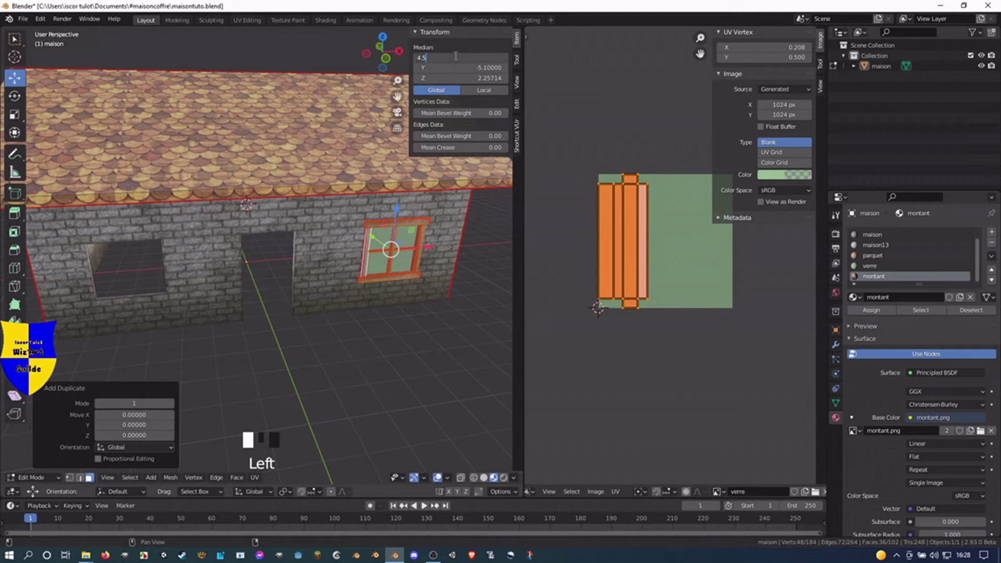
pyautogui.write('*-1')
pyautogui.press('Return')
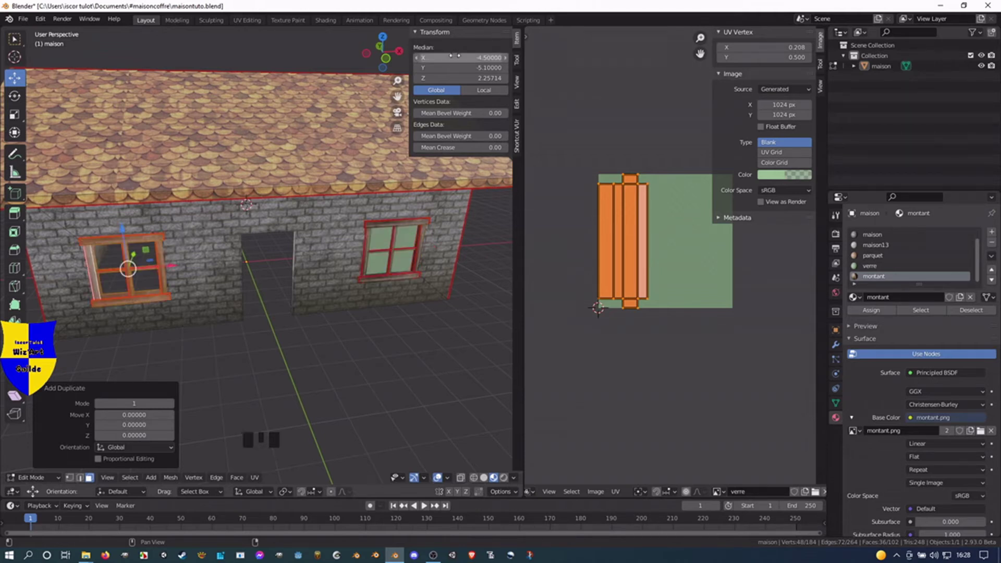
# Duplicate the frame again and set the copy's median Y to 5.1, fitting it into the opposite wall's opening.
pyautogui.scroll(-4, 179, 295)
pyautogui.moveTo(179, 296); pyautogui.dragTo(326, 267, button='middle')
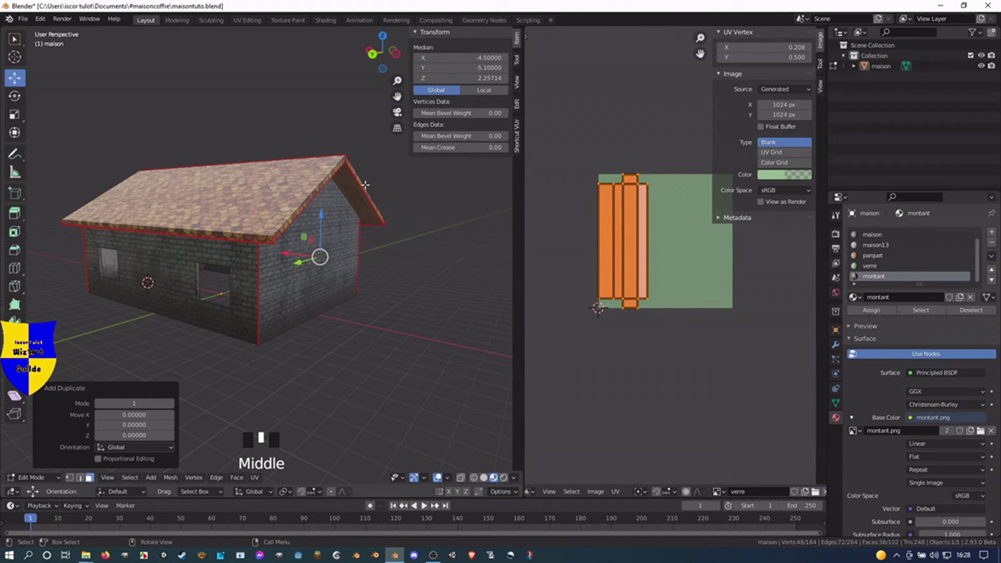
pyautogui.hotkey('shift', 'd')
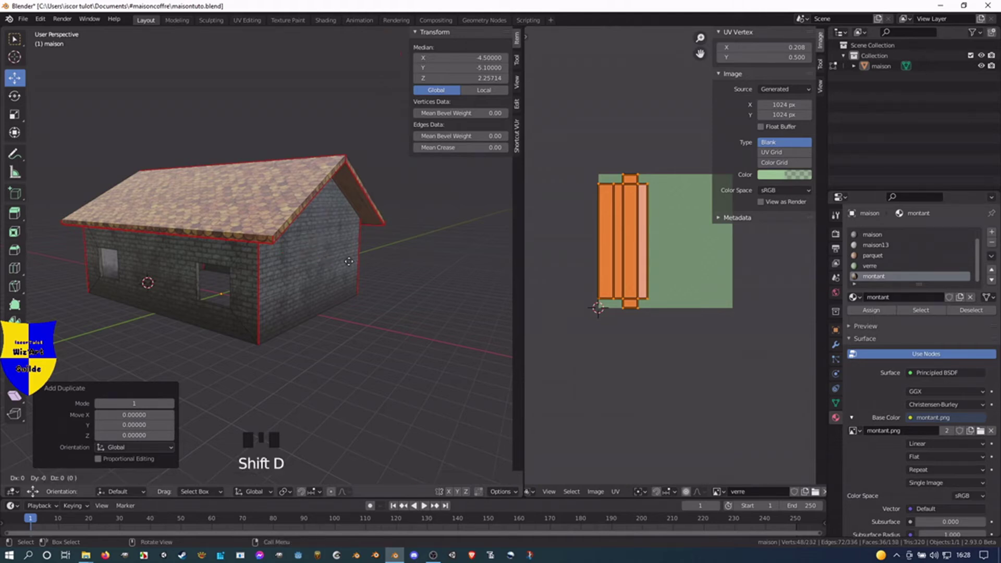
pyautogui.click(466, 67)
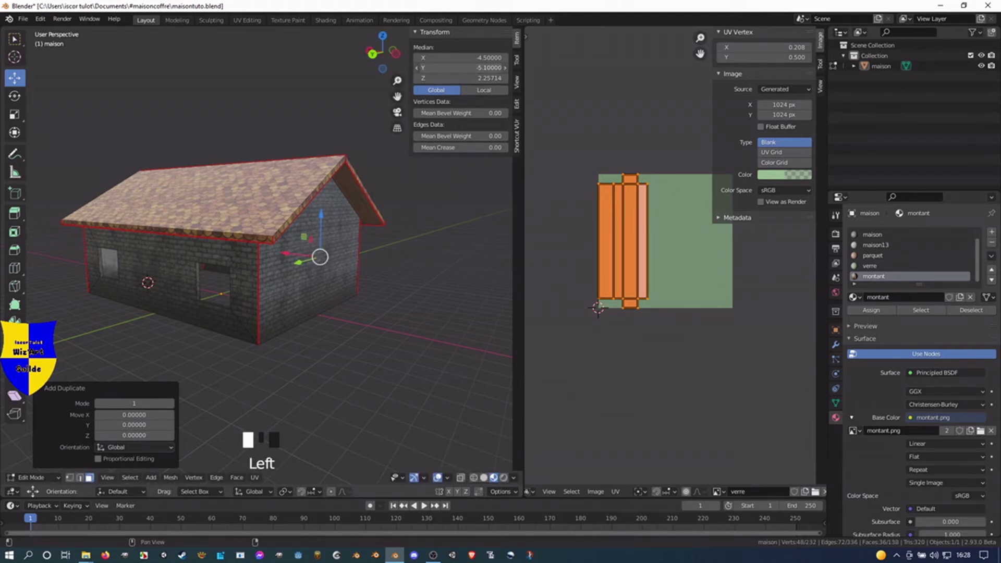
pyautogui.press('Return')
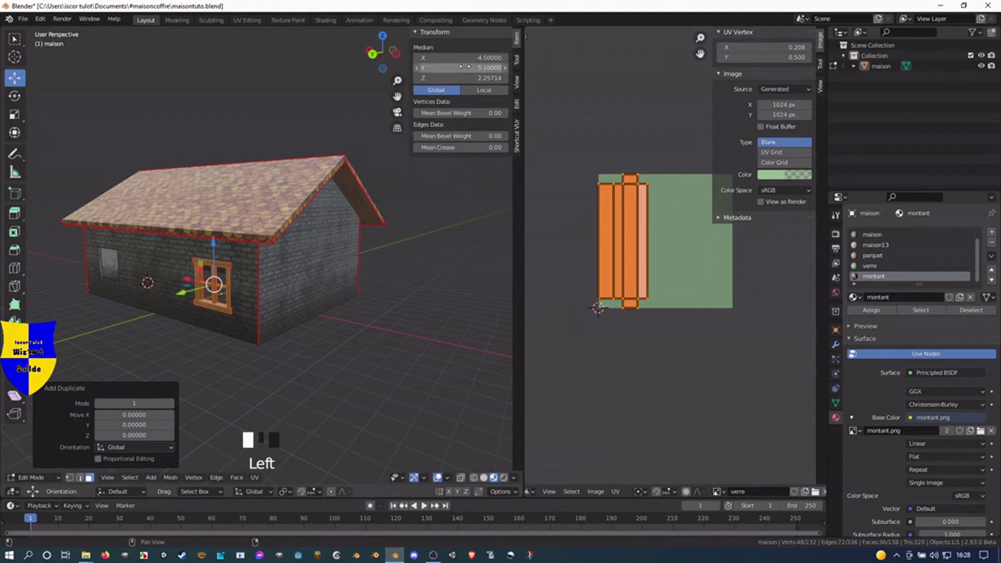
# Duplicate the rear-wall frame and set the copy's median X to 4.5 for the remaining window opening.
pyautogui.moveTo(69, 234); pyautogui.dragTo(104, 320, button='middle')
pyautogui.hotkey('shift', 'd')
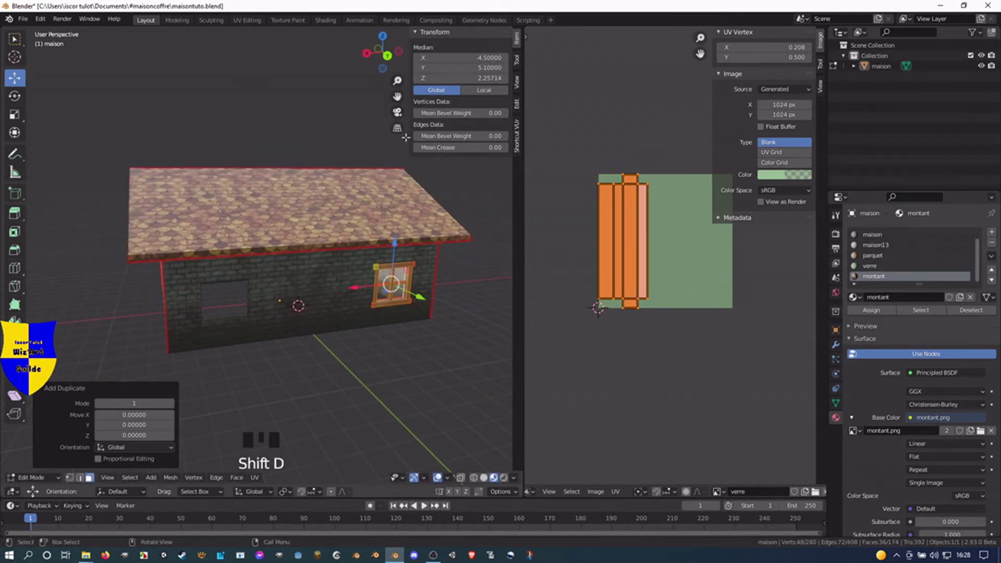
pyautogui.click(458, 55)
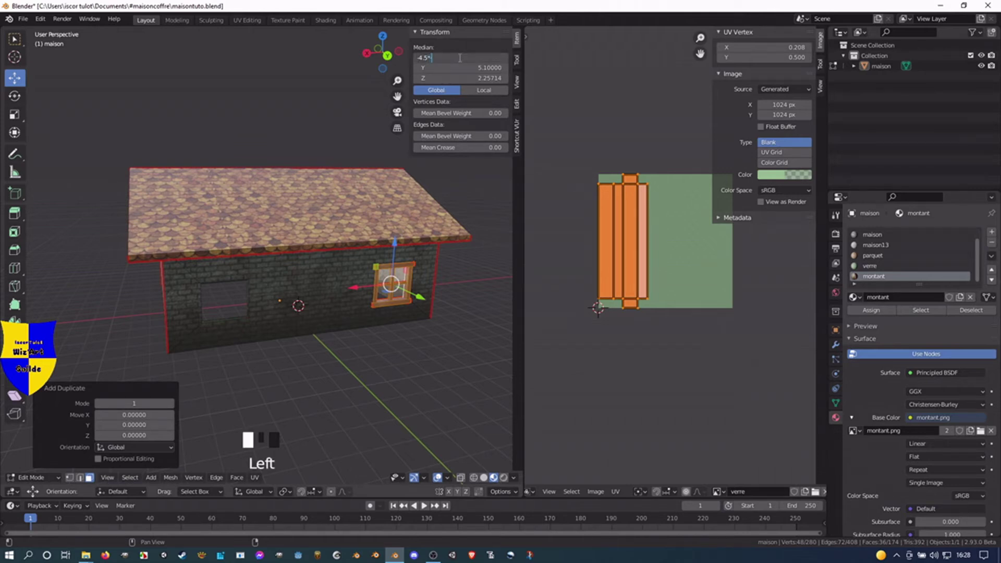
pyautogui.press('Return')
# Duplicate the front window's glass pane in place and set the copy's median X to -4.5 by multiplying it by -1.
pyautogui.moveTo(342, 301); pyautogui.dragTo(219, 297, button='middle')
pyautogui.scroll(4, 288, 241)
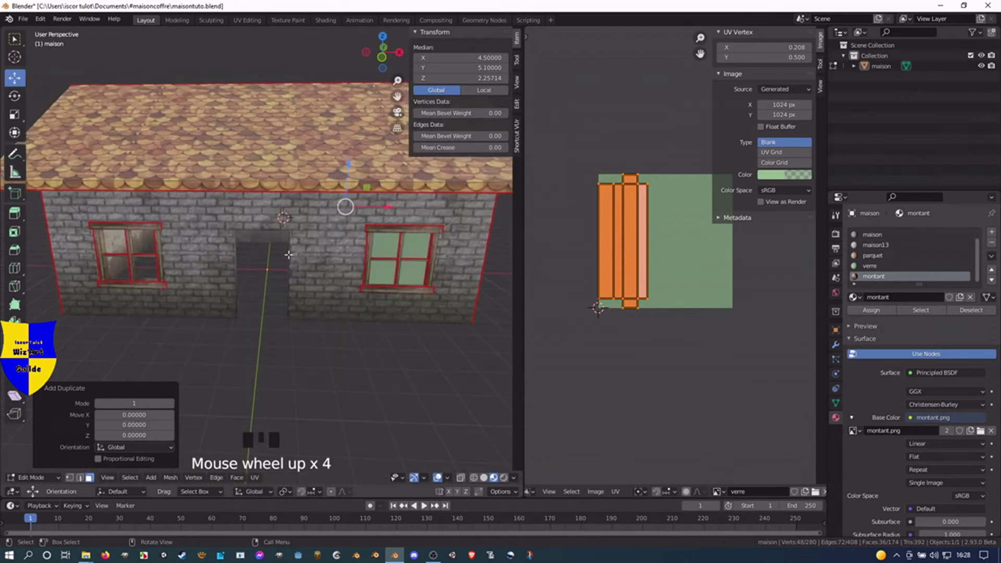
pyautogui.click(382, 269)
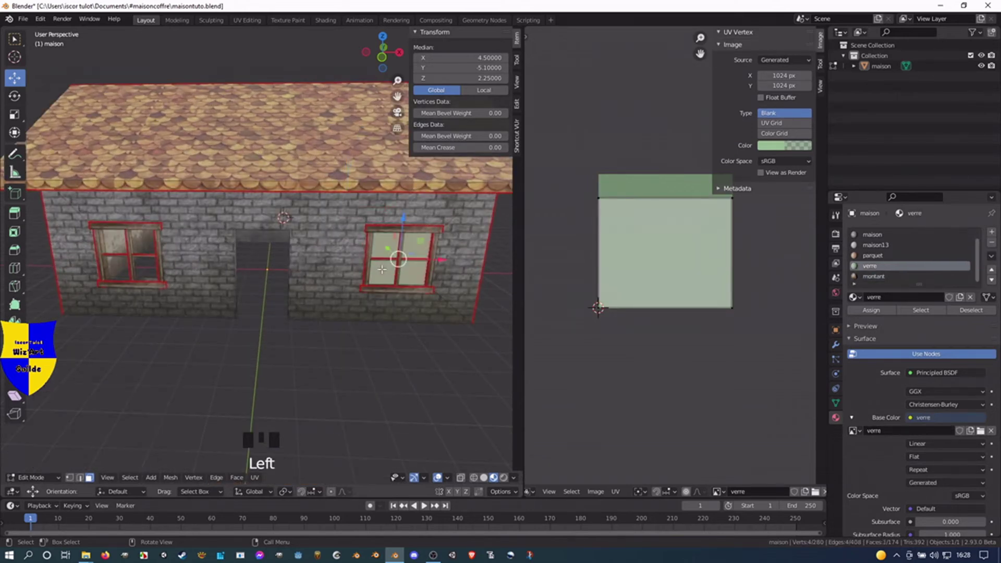
pyautogui.hotkey('shift', 'd')
pyautogui.rightClick(382, 269)
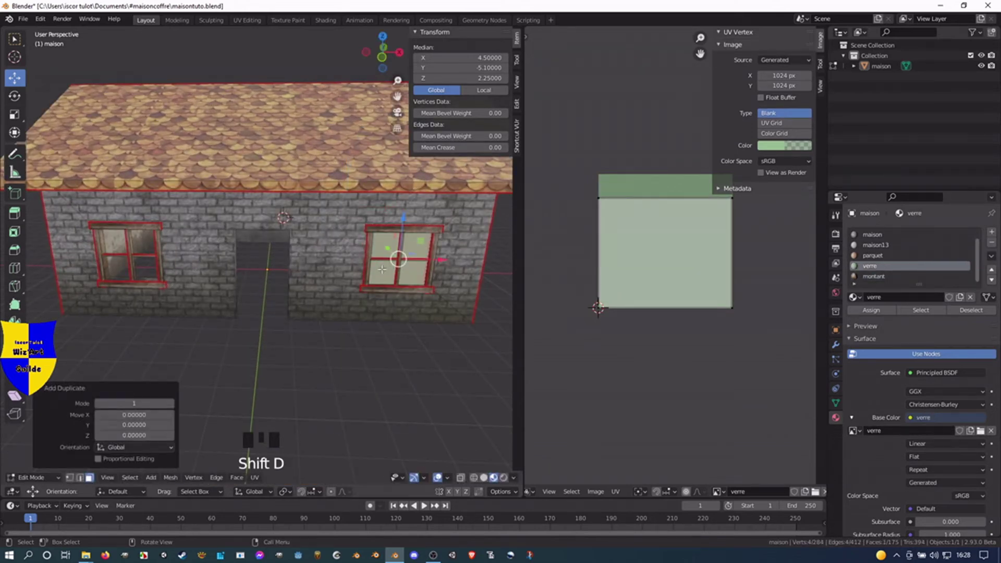
pyautogui.click(454, 59)
pyautogui.press('Left')
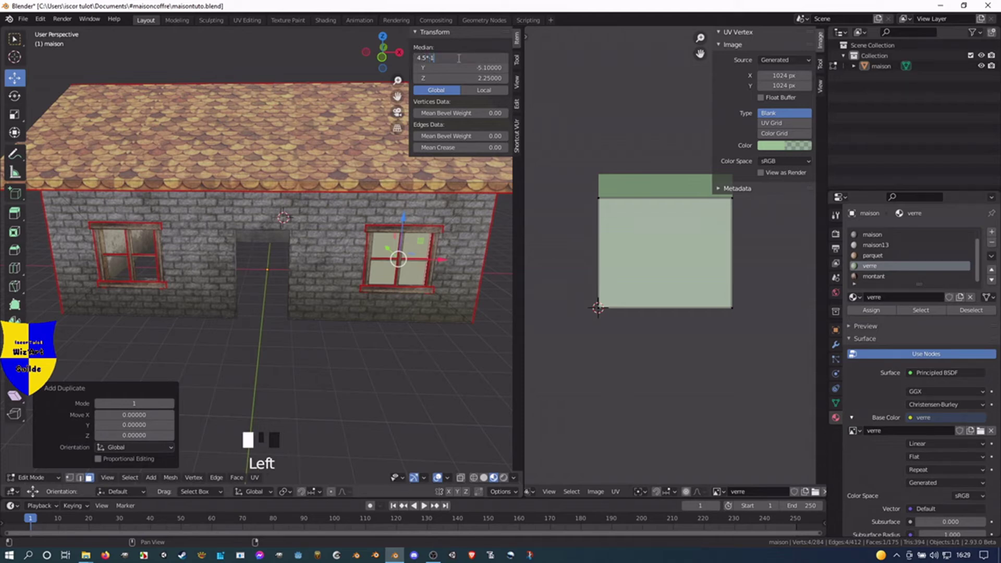
pyautogui.write('*-1')
pyautogui.press('Return')
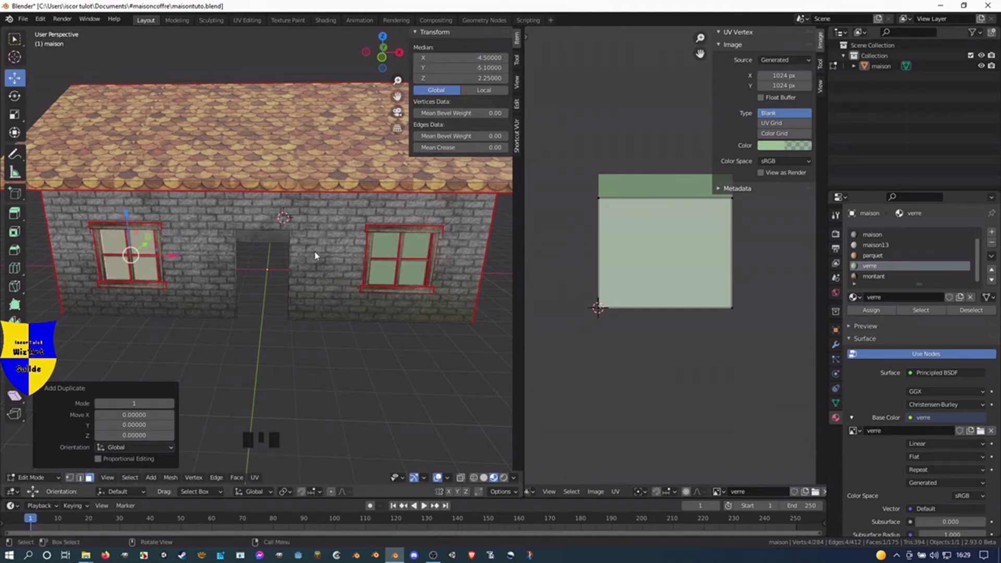
# Duplicate both front glass panes together and set the copies' median Y to 5.1 by multiplying it by -1.
pyautogui.keyDown('shift'); pyautogui.click(377, 267); pyautogui.keyUp('shift')
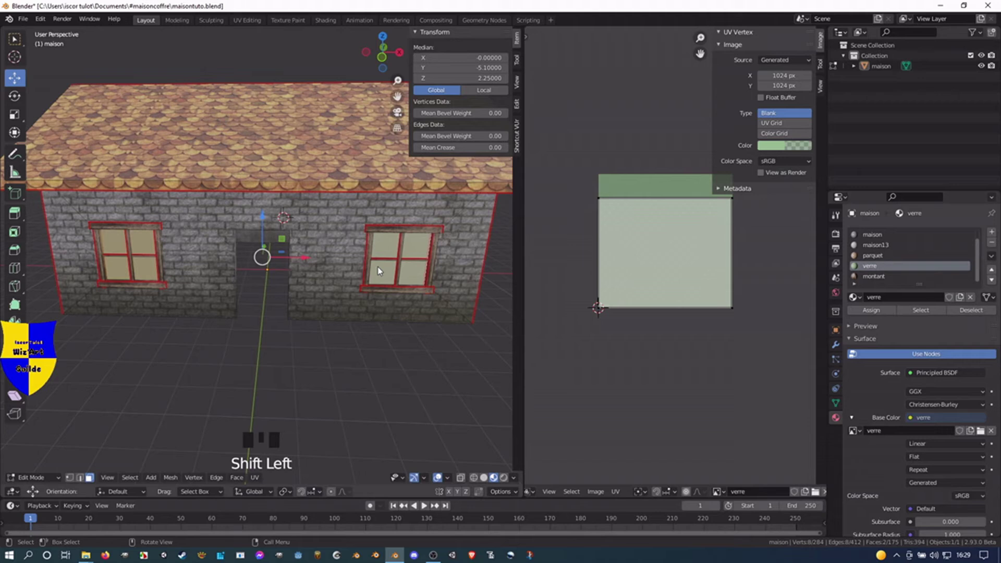
pyautogui.hotkey('shift', 'd')
pyautogui.rightClick(375, 270)
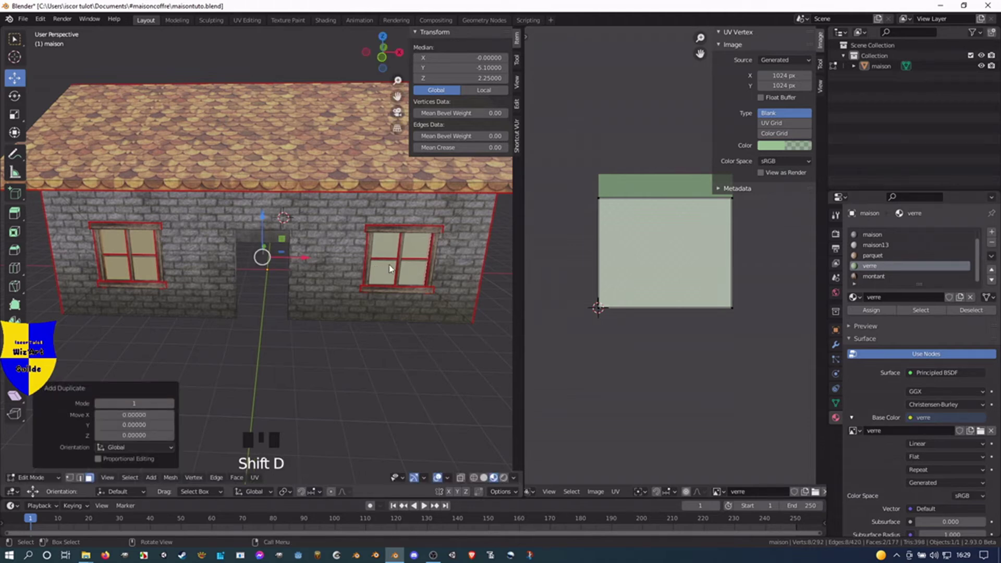
pyautogui.click(461, 68)
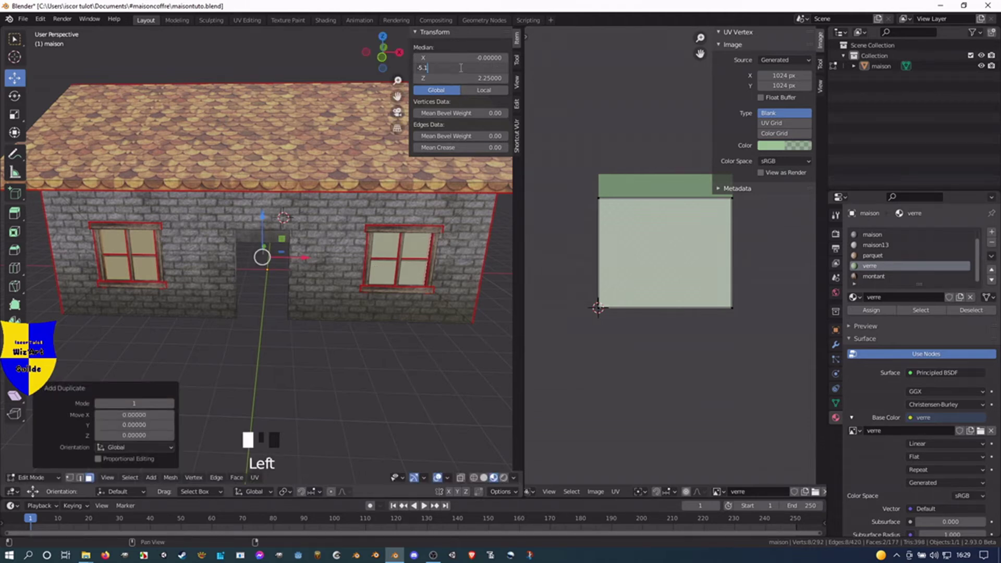
pyautogui.write('*-1')
pyautogui.press('Return')
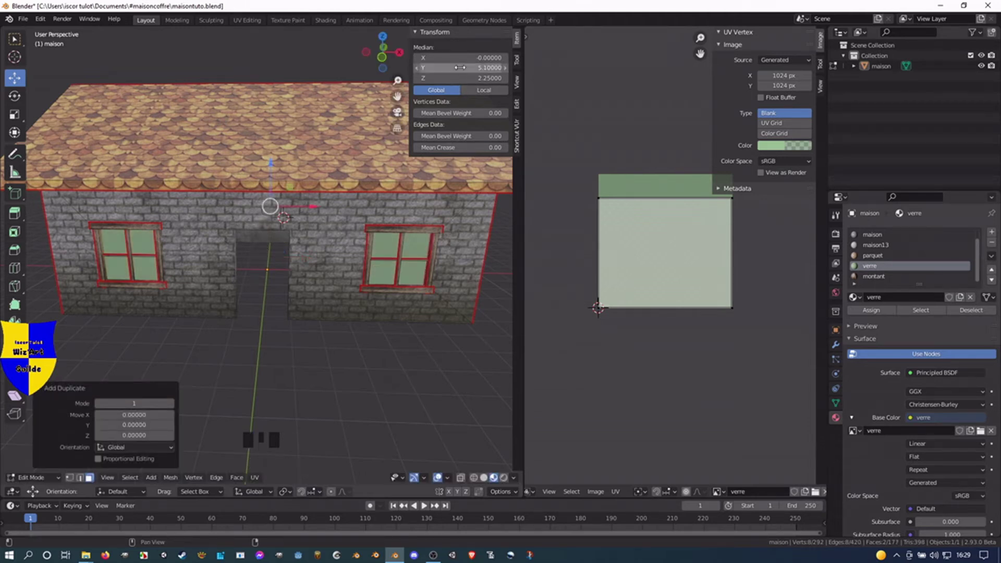
# Select the two outer vertical edges of the front doorway in edge select mode.
pyautogui.scroll(-3, 193, 248)
pyautogui.moveTo(163, 279)
pyautogui.mouseDown(button='middle')
pyautogui.moveTo(219, 282)
pyautogui.moveTo(156, 277)
pyautogui.moveTo(208, 271)
pyautogui.moveTo(177, 273)
pyautogui.mouseUp(button='middle')
pyautogui.scroll(4, 177, 272)
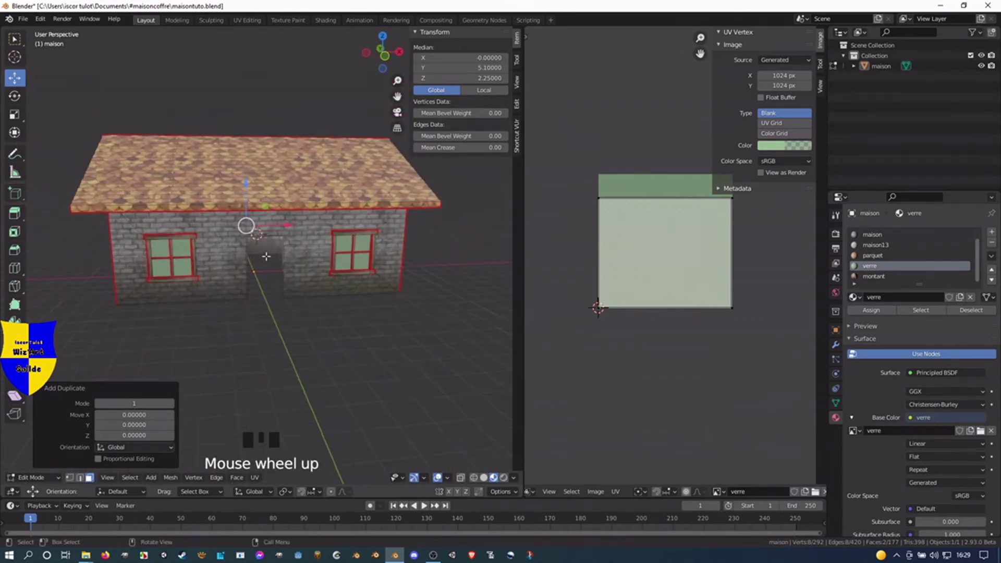
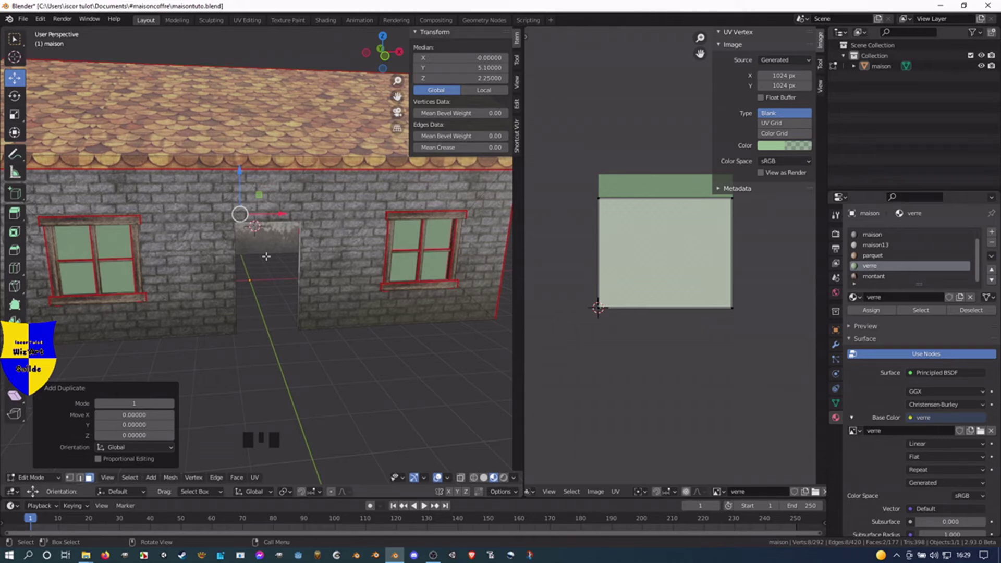
pyautogui.click(234, 283)
pyautogui.press('2')
pyautogui.click(235, 282)
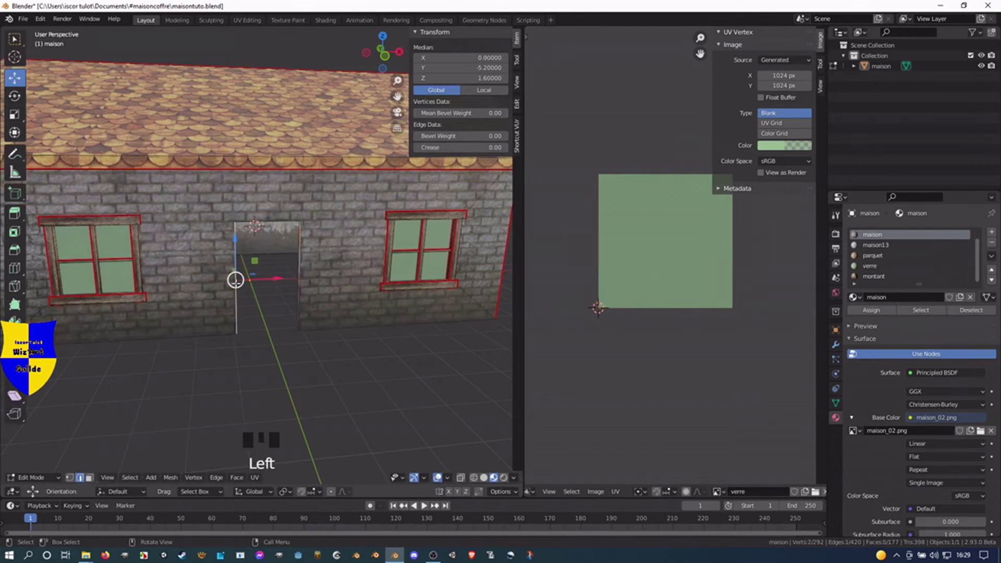
pyautogui.keyDown('shift'); pyautogui.click(296, 308); pyautogui.keyUp('shift')
pyautogui.click(297, 308)
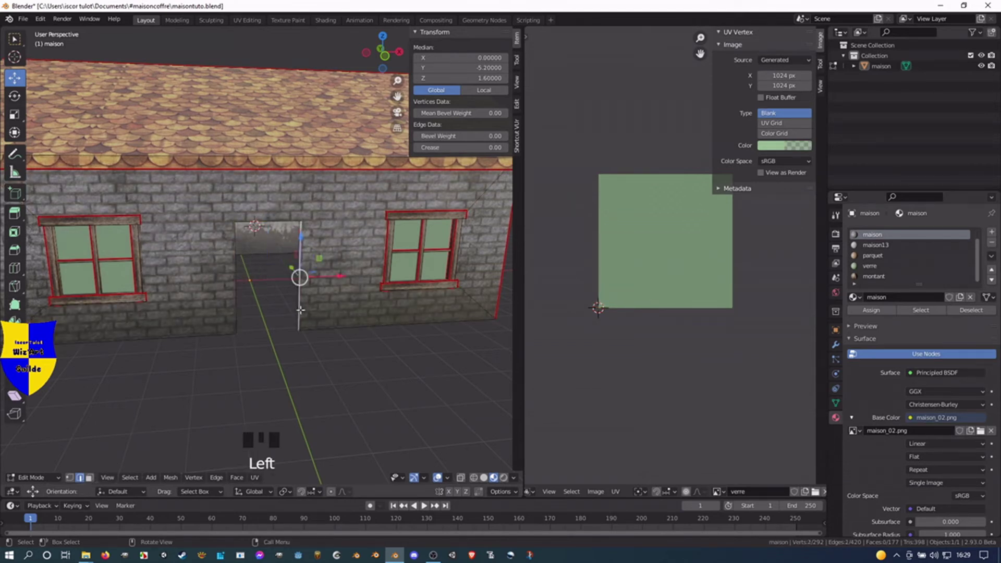
pyautogui.keyDown('shift'); pyautogui.click(237, 309); pyautogui.keyUp('shift')
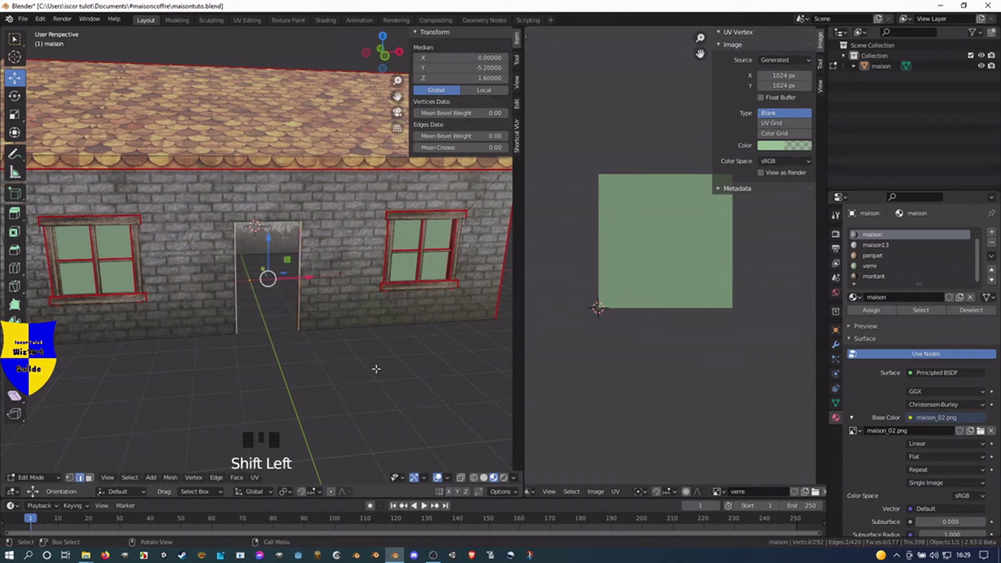
# Duplicate the two doorway edges and move the copies about 2.78 units out from the front wall along negative Y.
pyautogui.hotkey('shift', 'd')
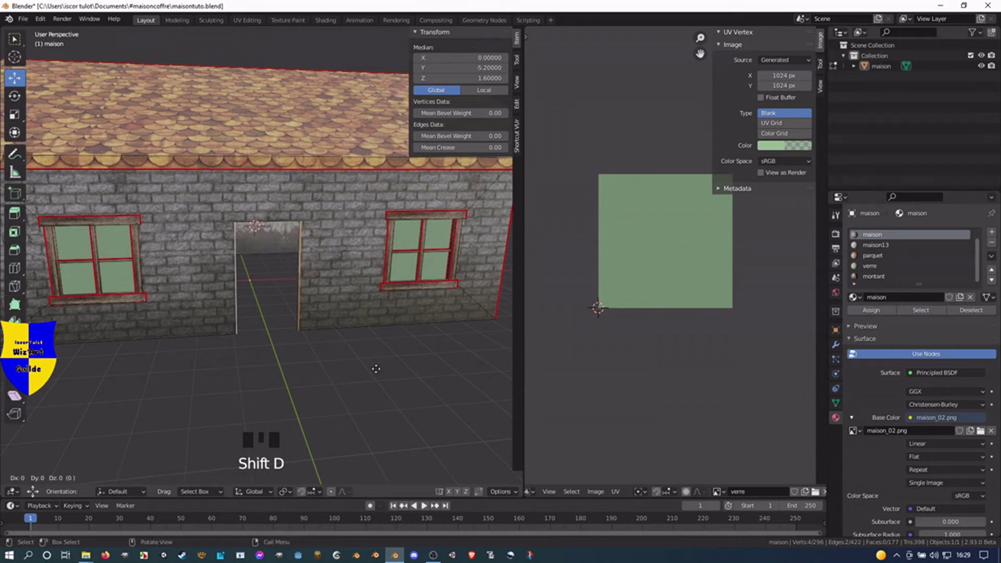
pyautogui.click(376, 369)
pyautogui.moveTo(272, 345); pyautogui.dragTo(251, 329, button='middle')
pyautogui.moveTo(267, 269); pyautogui.dragTo(331, 319)
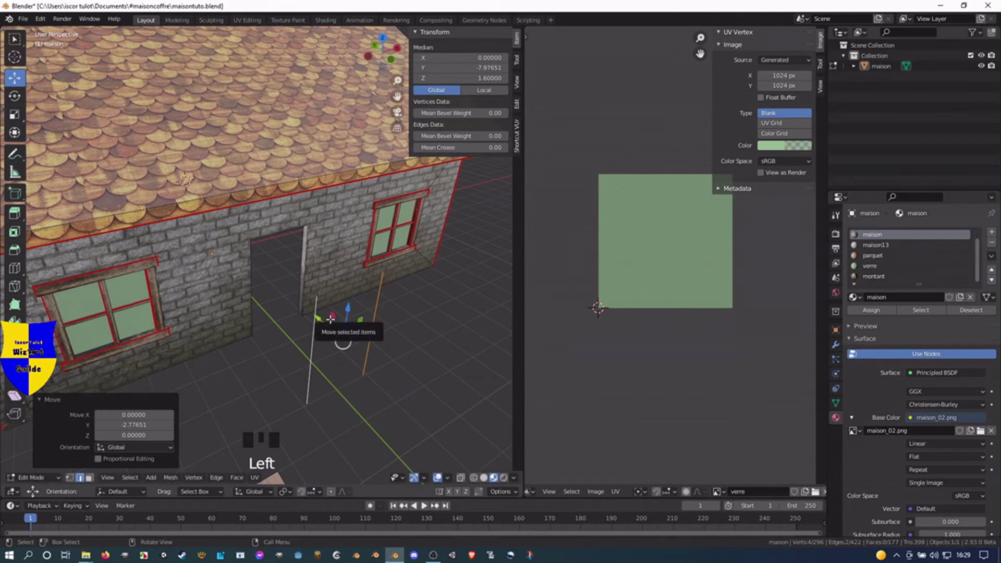
# Fill a door face between the duplicated edges and move it about 2.38 units farther along negative Y.
pyautogui.press('f')
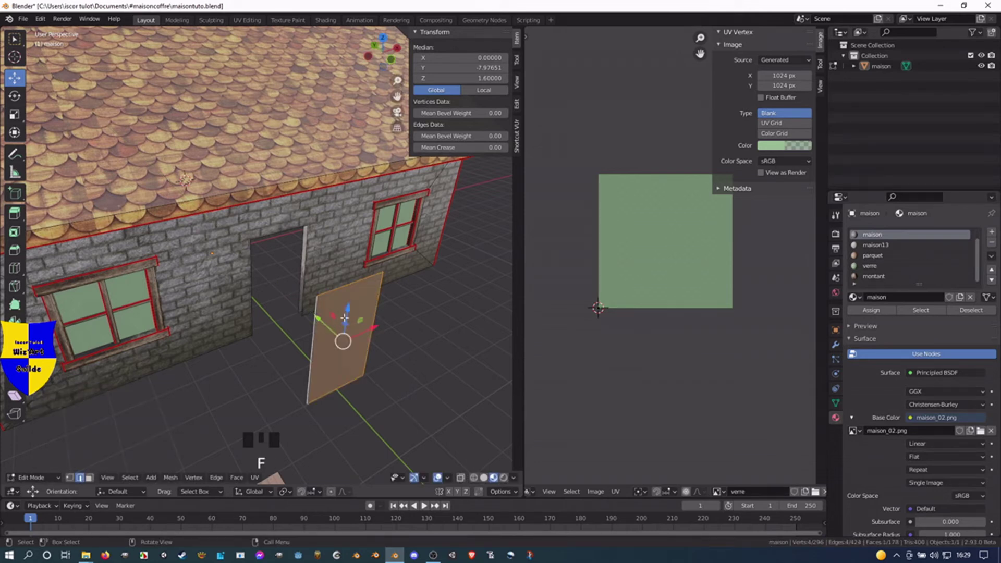
pyautogui.moveTo(345, 317); pyautogui.dragTo(419, 298)
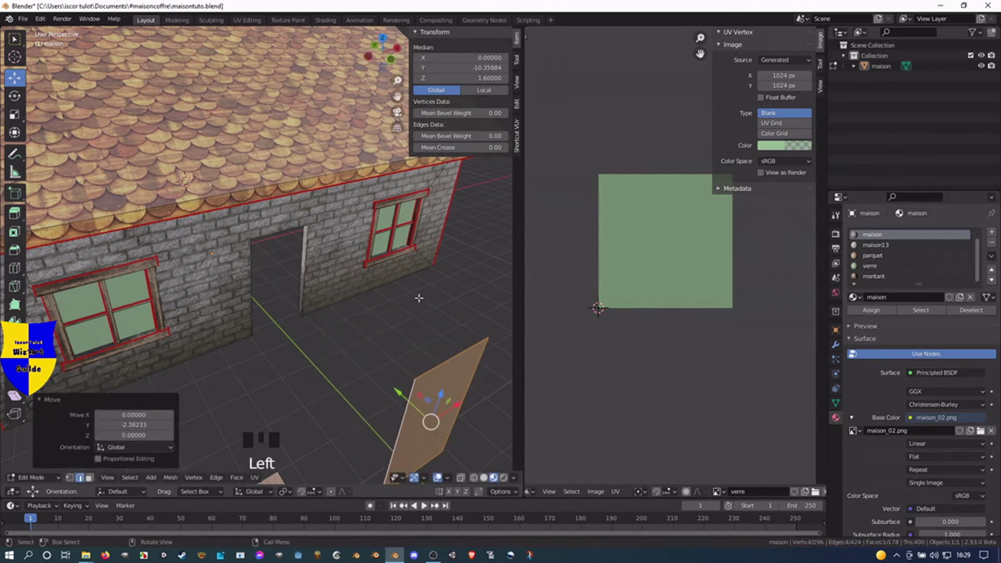
# Duplicate the near vertical jamb of the window beside the doorway and move the copy about 2.65 units along negative X to the doorway's edge.
pyautogui.click(371, 253)
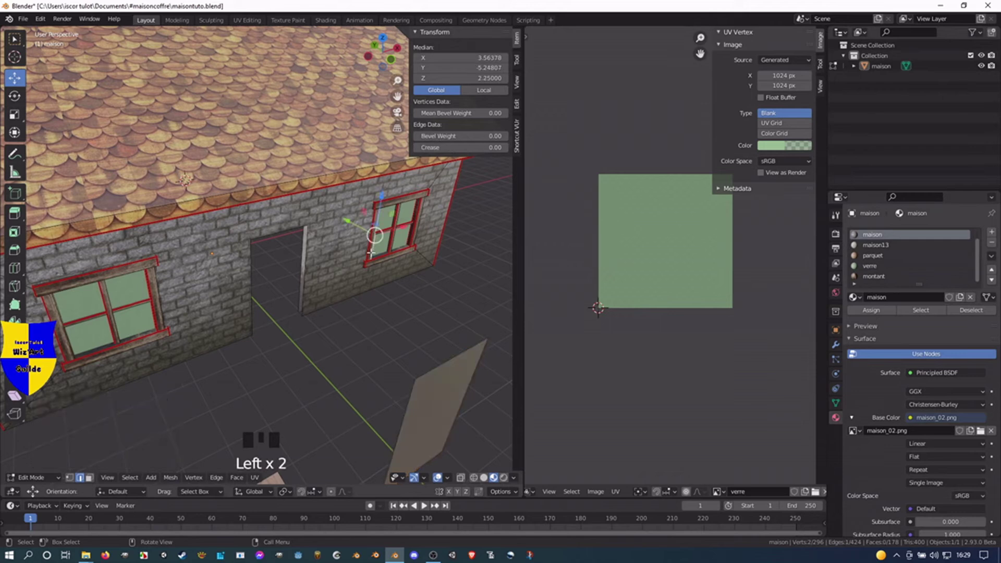
pyautogui.press('l')
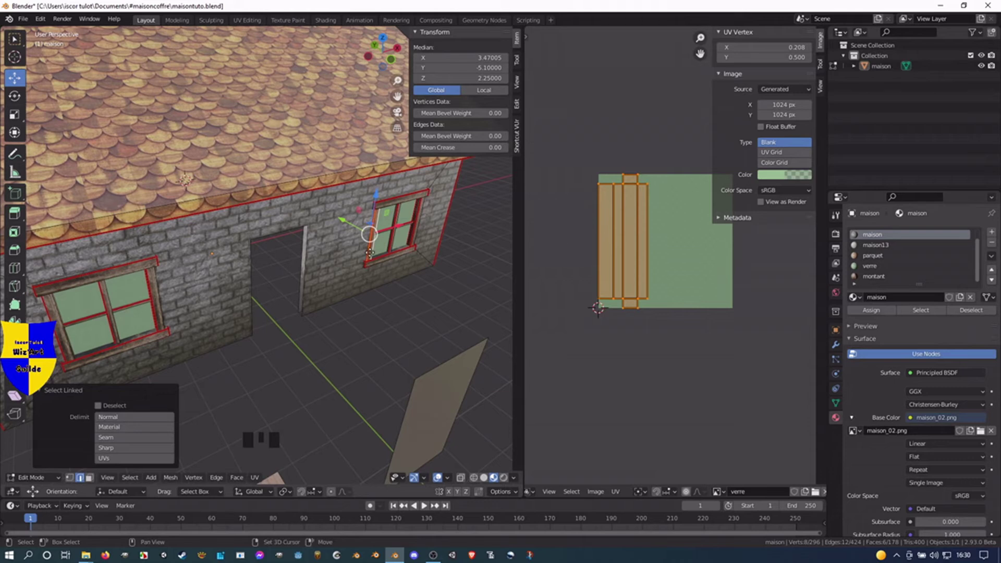
pyautogui.hotkey('shift', 'd')
pyautogui.rightClick(380, 248)
pyautogui.moveTo(396, 230); pyautogui.dragTo(324, 238)
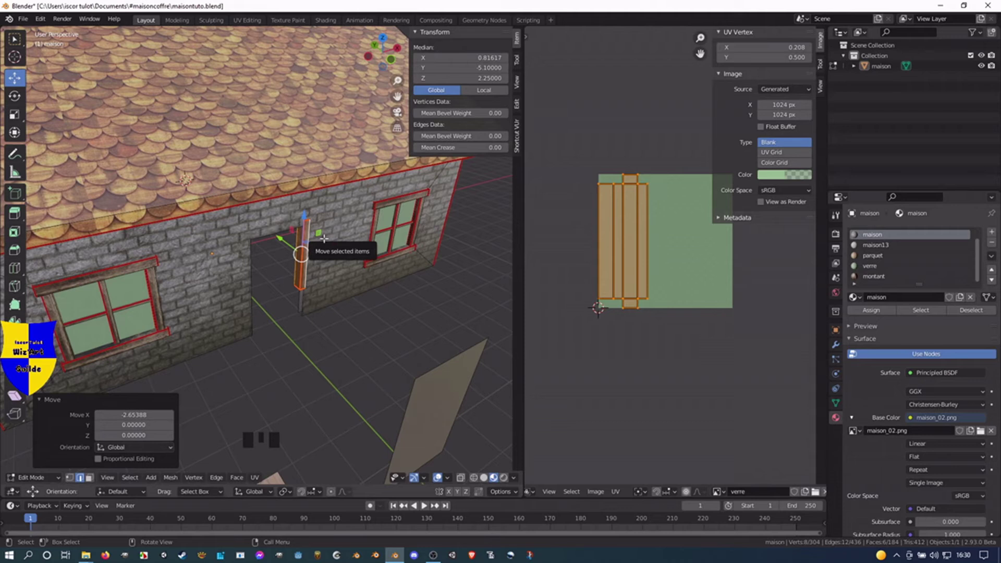
# Stretch the doorway post along Z to the opening's height and lower it about 0.62 units.
pyautogui.press('s')
pyautogui.press('z')
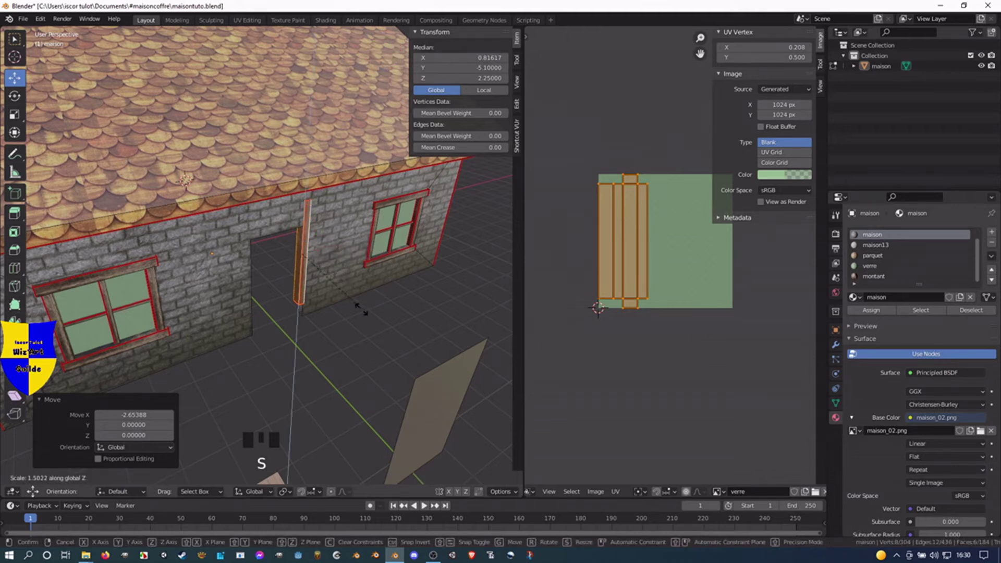
pyautogui.click(356, 303)
pyautogui.moveTo(303, 217); pyautogui.dragTo(304, 241)
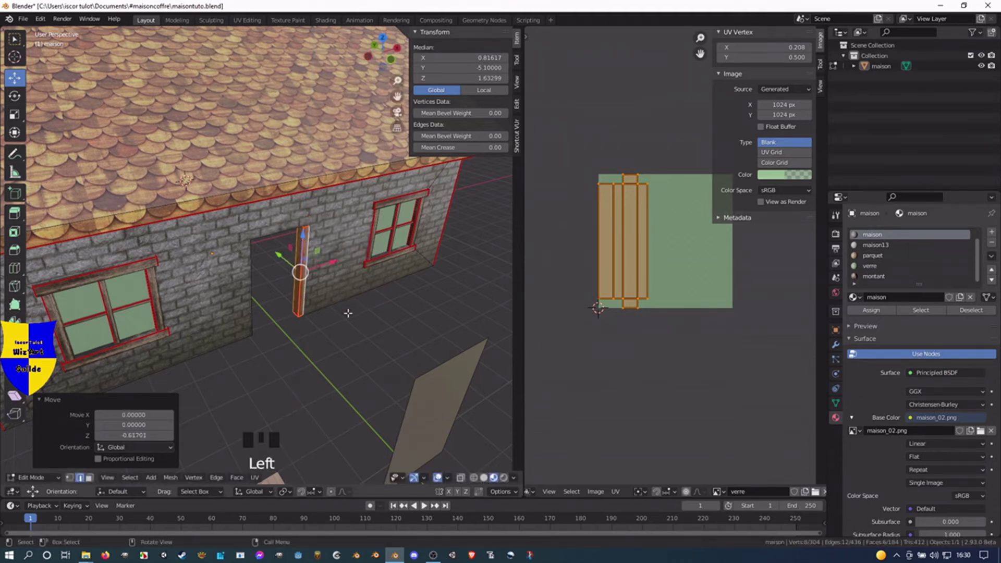
# Scale the doorway post along Y by about 1.38 to make it thicker through the wall.
pyautogui.press('s')
pyautogui.press('y')
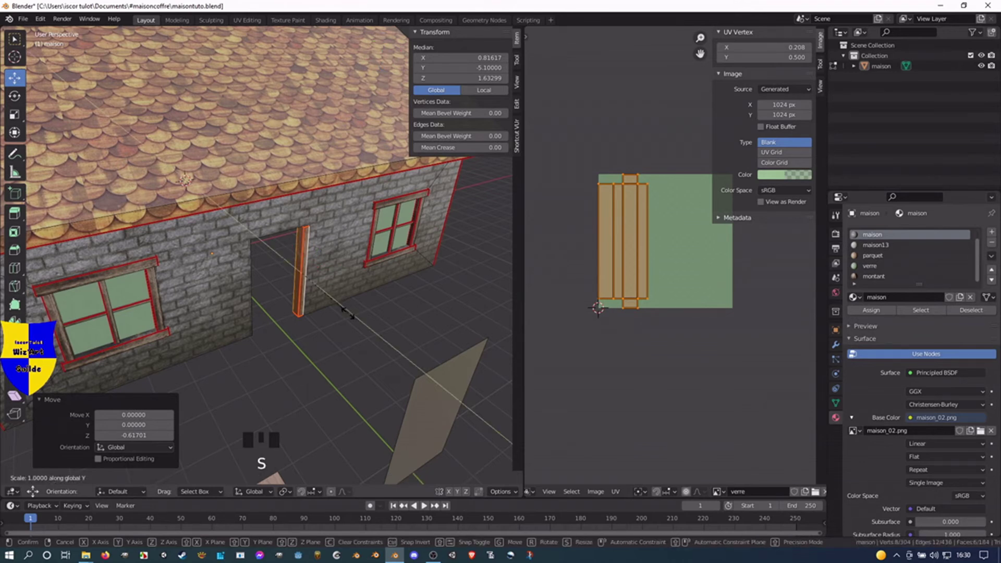
pyautogui.click(356, 321)
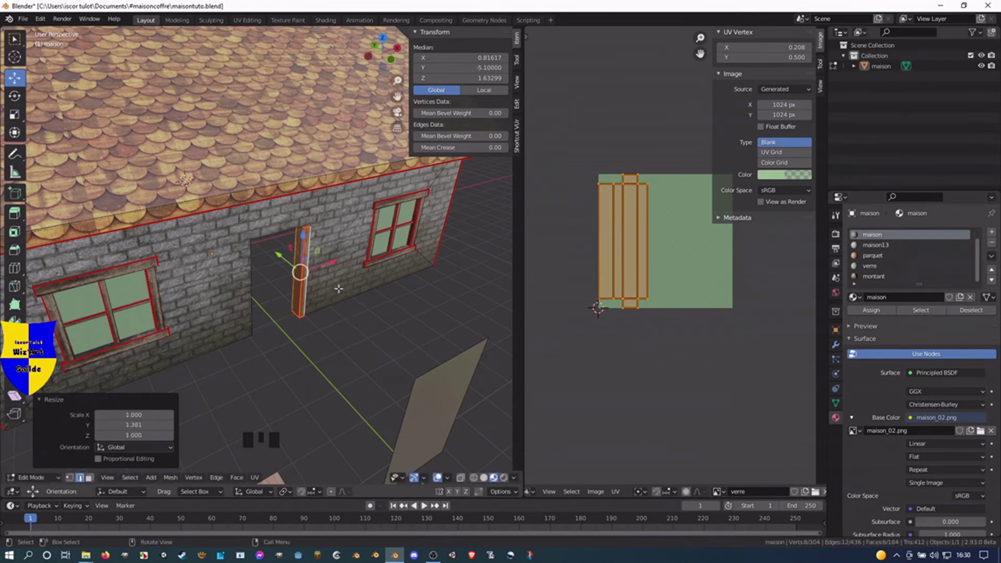
# Select the doorway post's top face in face select mode and set its median Z to 3.25.
pyautogui.press('KP_Decimal')
pyautogui.scroll(-2, 300, 174)
pyautogui.moveTo(299, 174); pyautogui.dragTo(288, 187, button='middle')
pyautogui.click(266, 180)
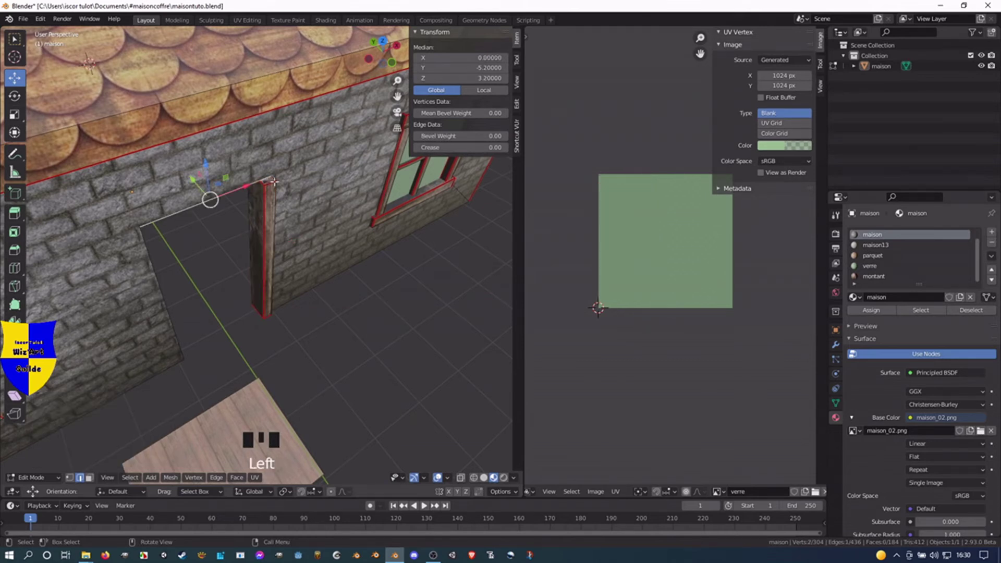
pyautogui.click(271, 182)
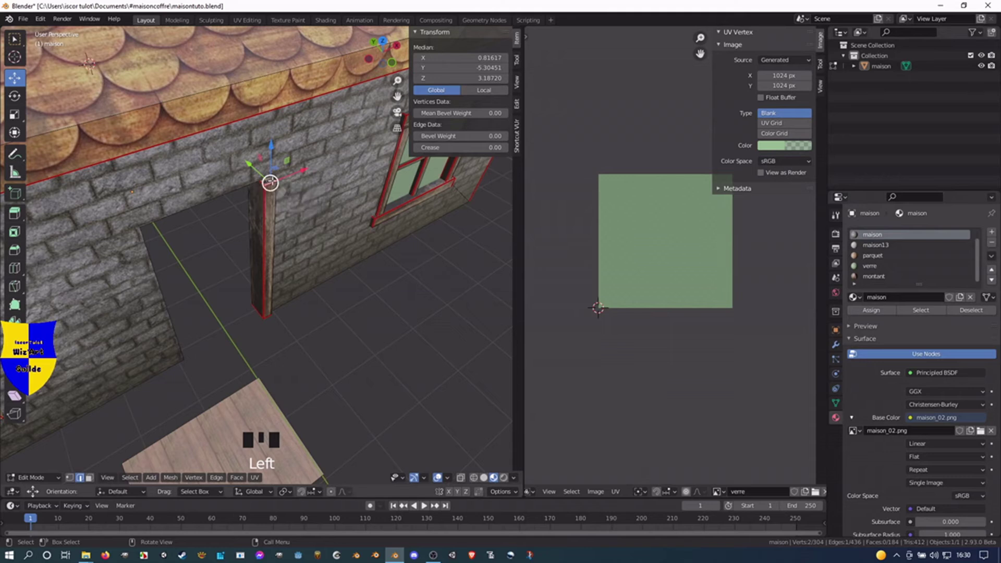
pyautogui.press('3')
pyautogui.click(267, 178)
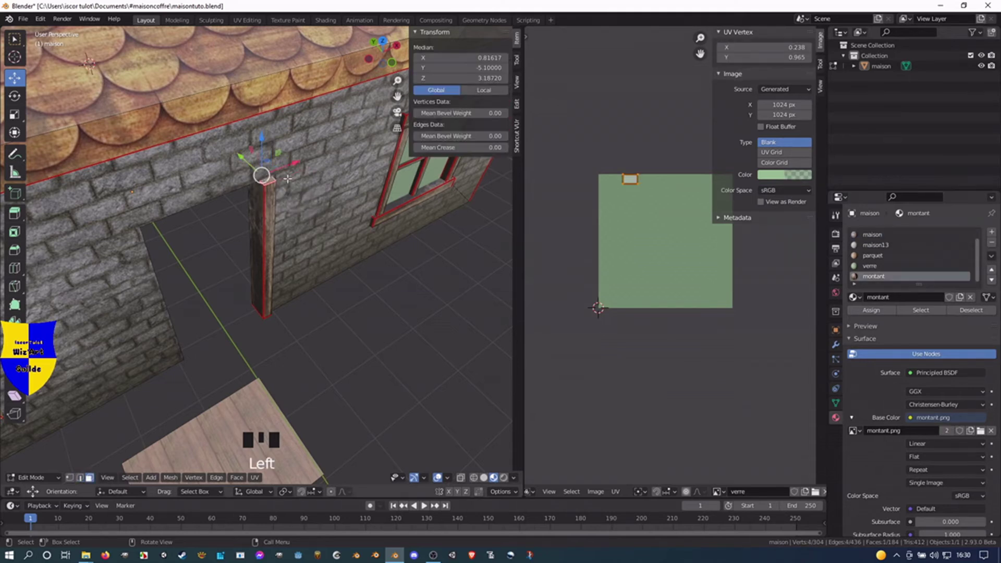
pyautogui.doubleClick(457, 78)
pyautogui.write('3.25')
pyautogui.press('Return')
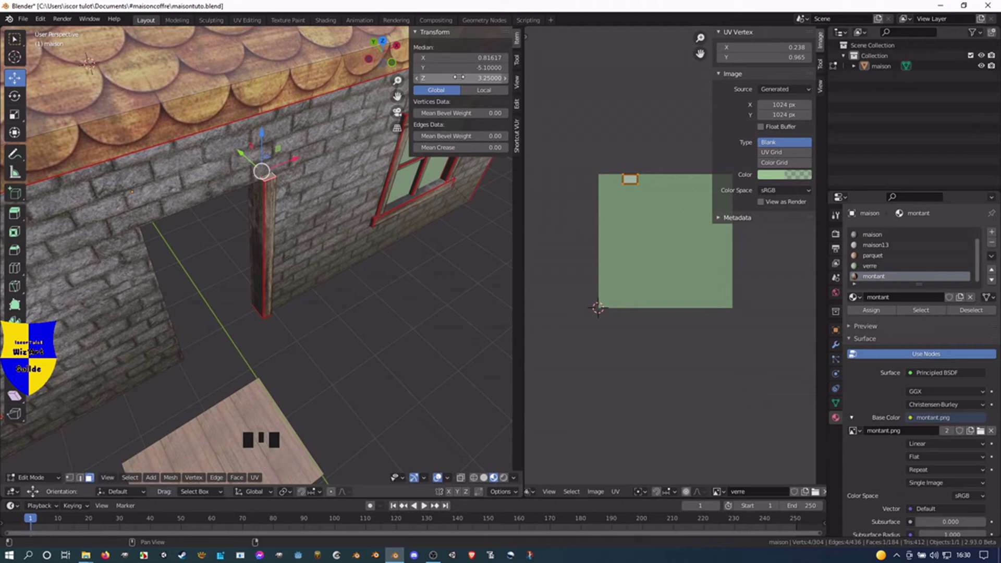
# Duplicate the whole doorway post and place the copy on the opposite side by multiplying its median X by -1.
pyautogui.scroll(-2, 204, 310)
pyautogui.moveTo(205, 310); pyautogui.dragTo(227, 285, button='middle')
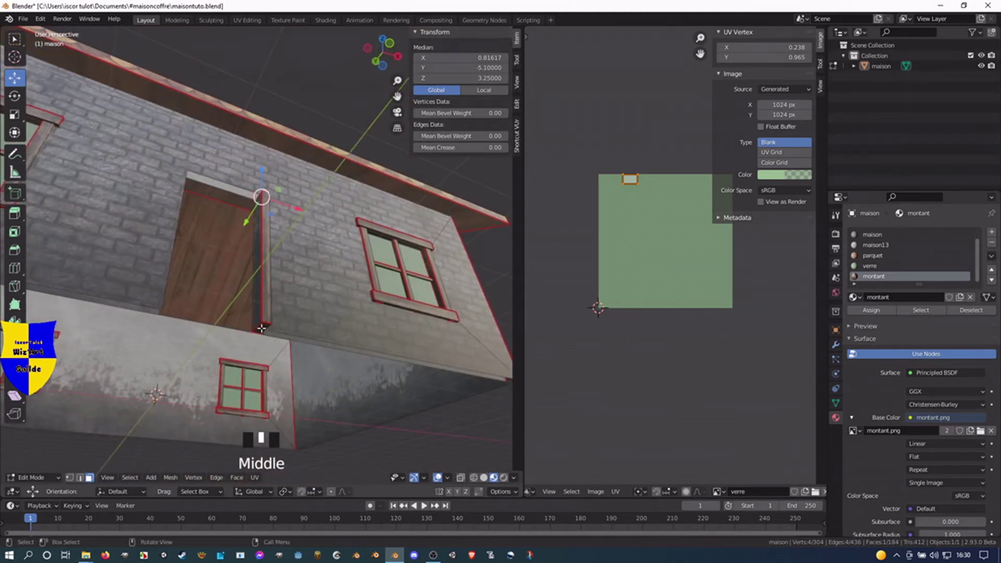
pyautogui.moveTo(262, 328)
pyautogui.mouseDown(button='middle')
pyautogui.moveTo(235, 339)
pyautogui.moveTo(246, 336)
pyautogui.mouseUp(button='middle')
pyautogui.click(259, 286)
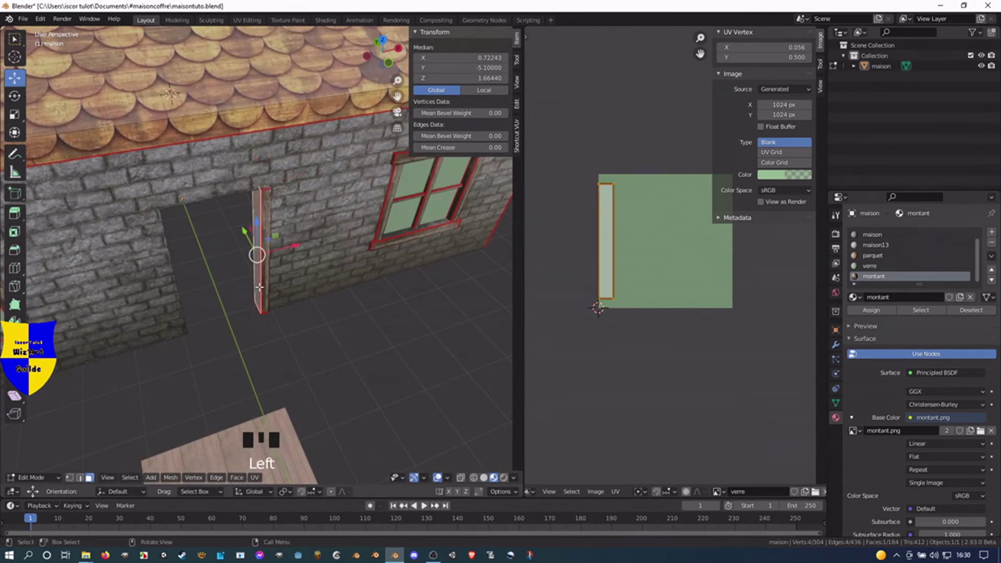
pyautogui.press('l')
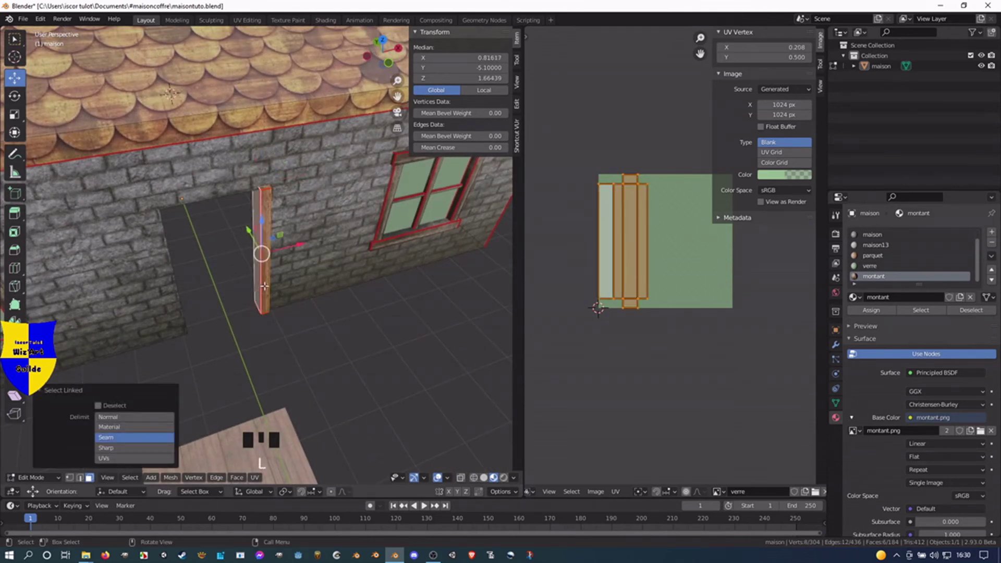
pyautogui.hotkey('shift', 'd')
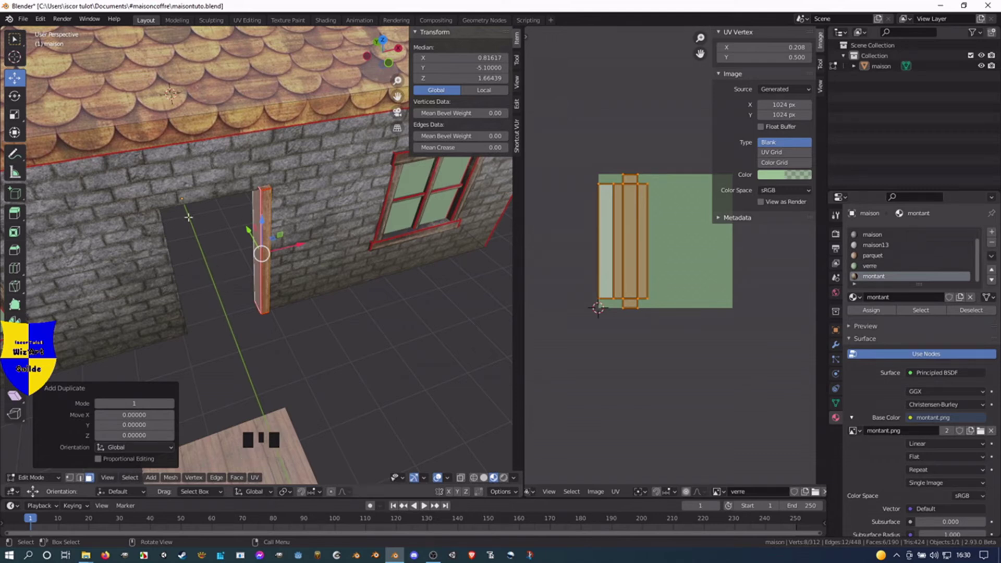
pyautogui.click(462, 68)
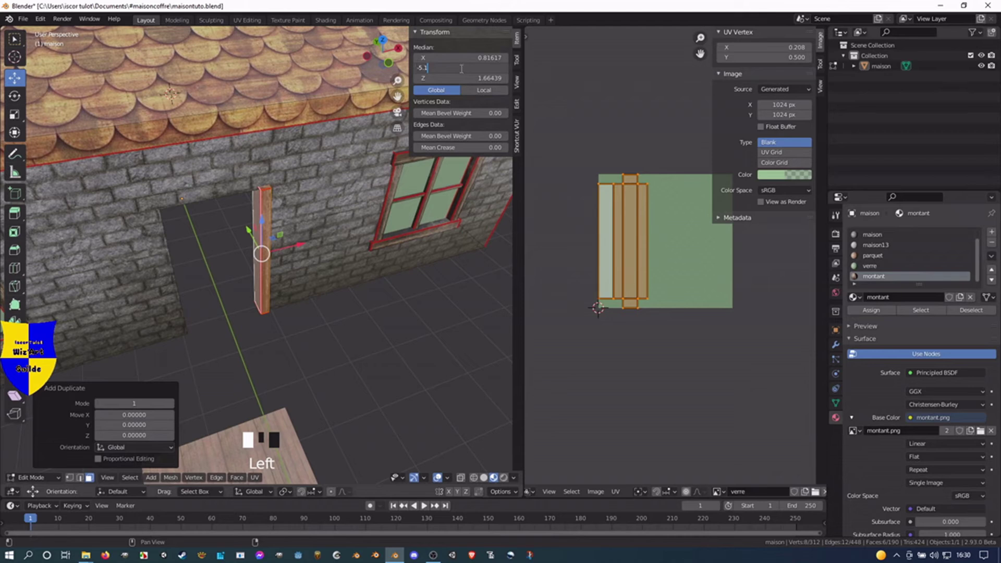
pyautogui.click(458, 55)
pyautogui.click(457, 56)
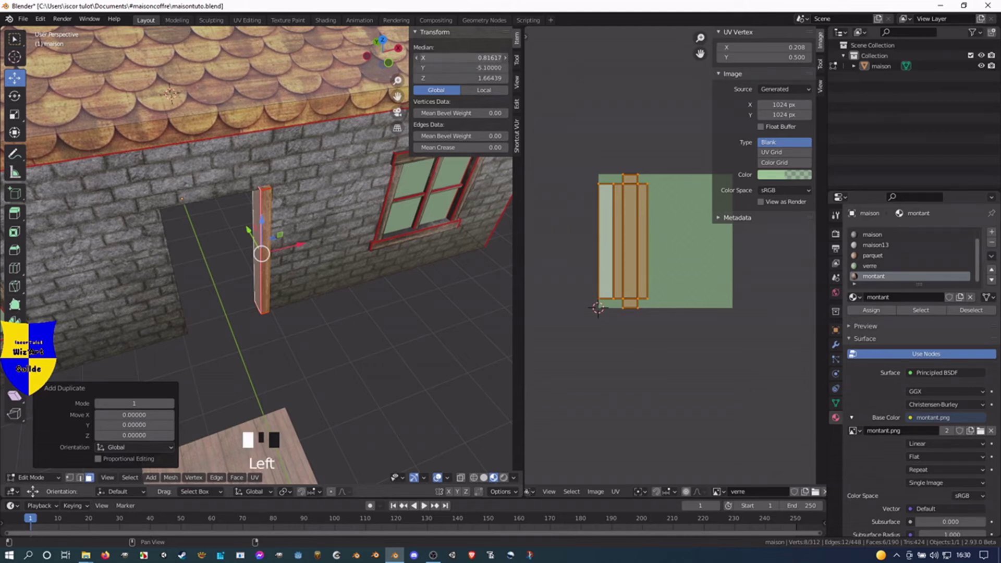
pyautogui.click(458, 56)
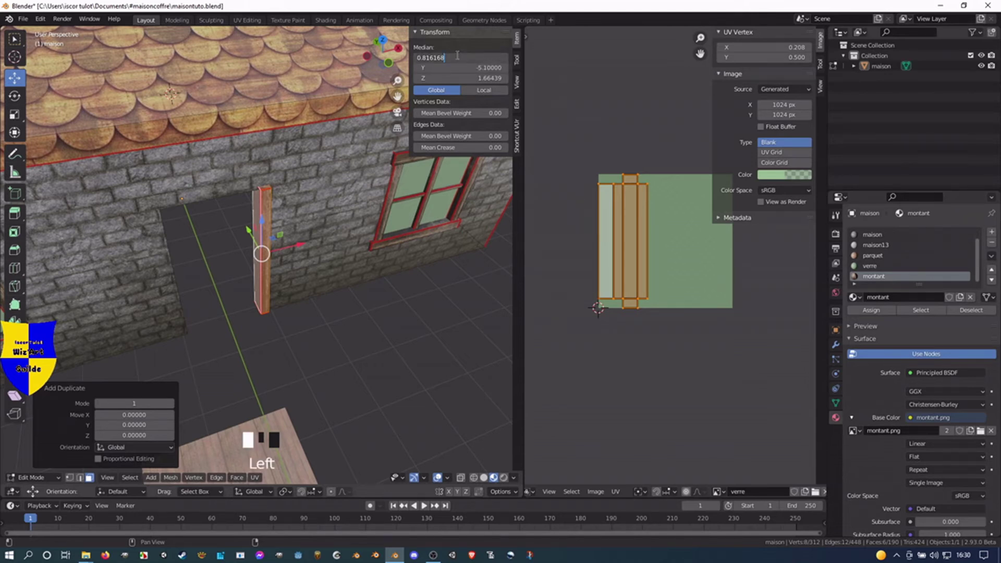
pyautogui.write('*-1')
pyautogui.press('Return')
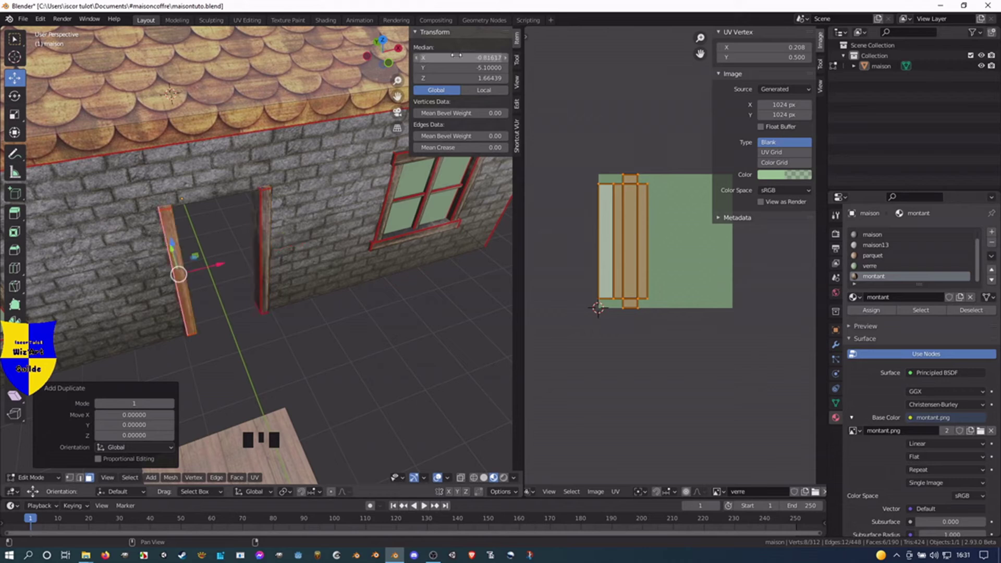
# Set the copied post's median X to -0.9.
pyautogui.click(472, 56)
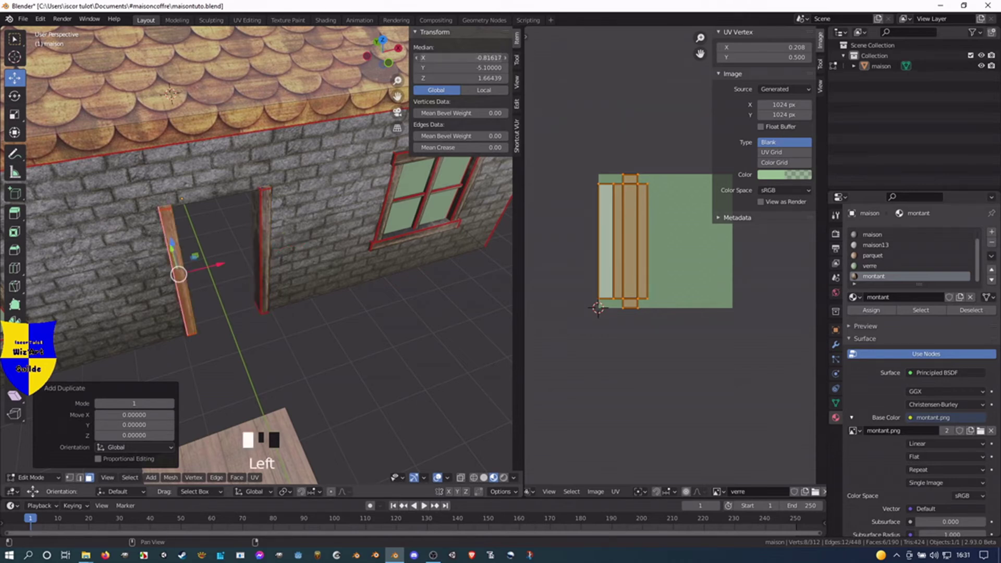
pyautogui.press('BackSpace')
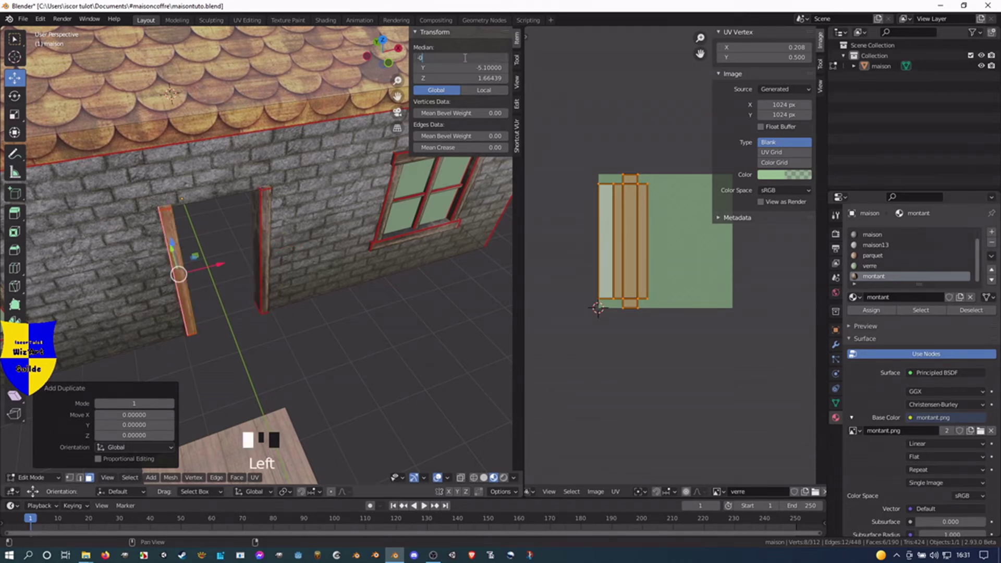
pyautogui.press('Return')
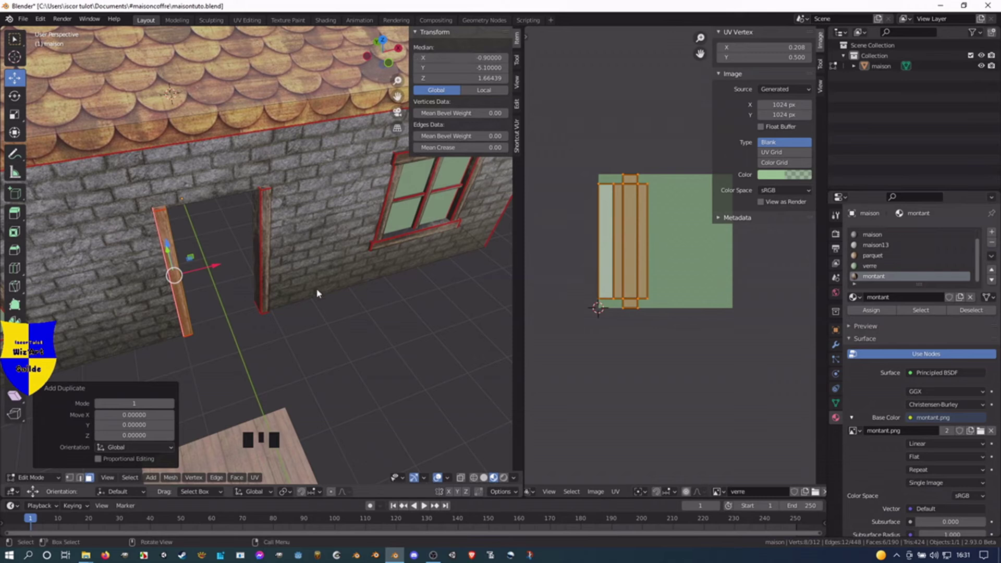
# Select the whole original post on the doorway's positive X side and set its median X to 0.9.
pyautogui.click(262, 287)
pyautogui.press('l')
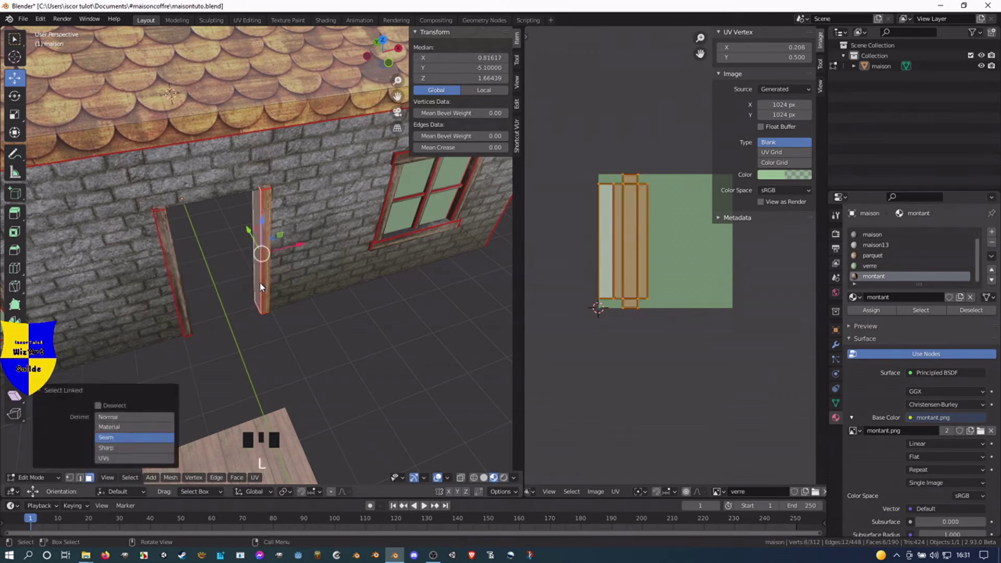
pyautogui.click(462, 59)
pyautogui.write('0')
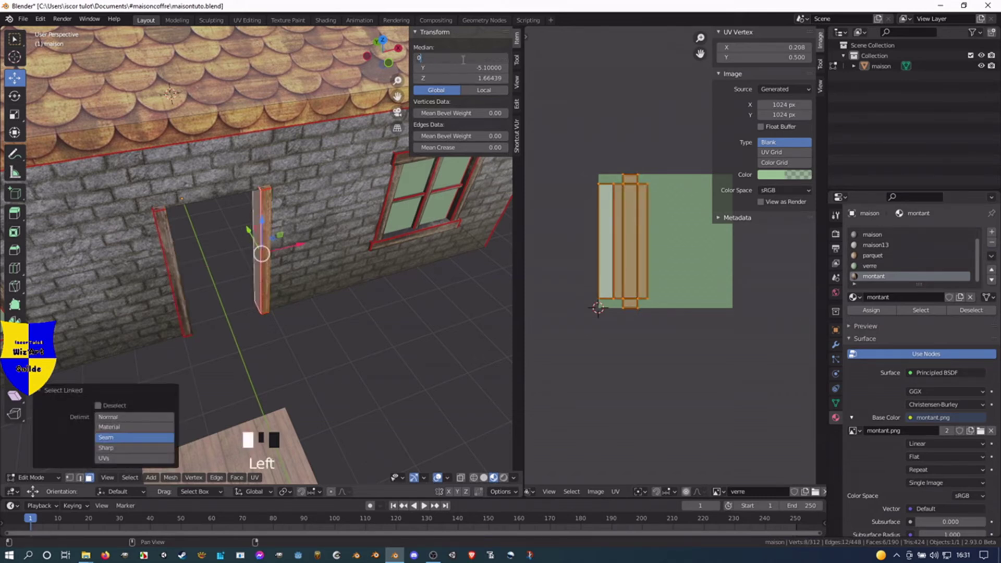
pyautogui.write('.9')
pyautogui.press('Return')
# Delete the door face standing in front of the house, using the Faces option.
pyautogui.moveTo(229, 261); pyautogui.dragTo(268, 250, button='middle')
pyautogui.scroll(-4, 304, 367)
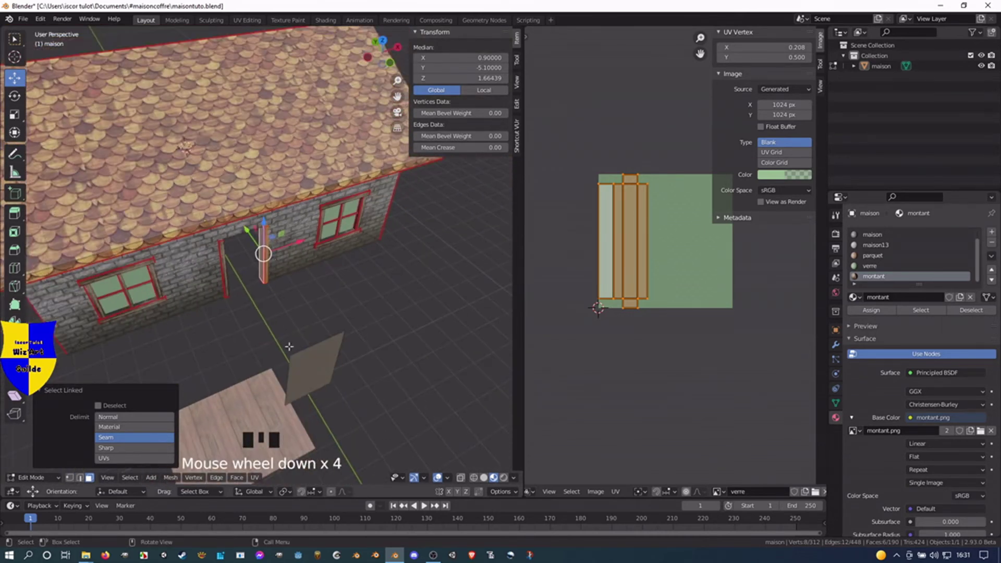
pyautogui.click(304, 367)
pyautogui.press('Delete')
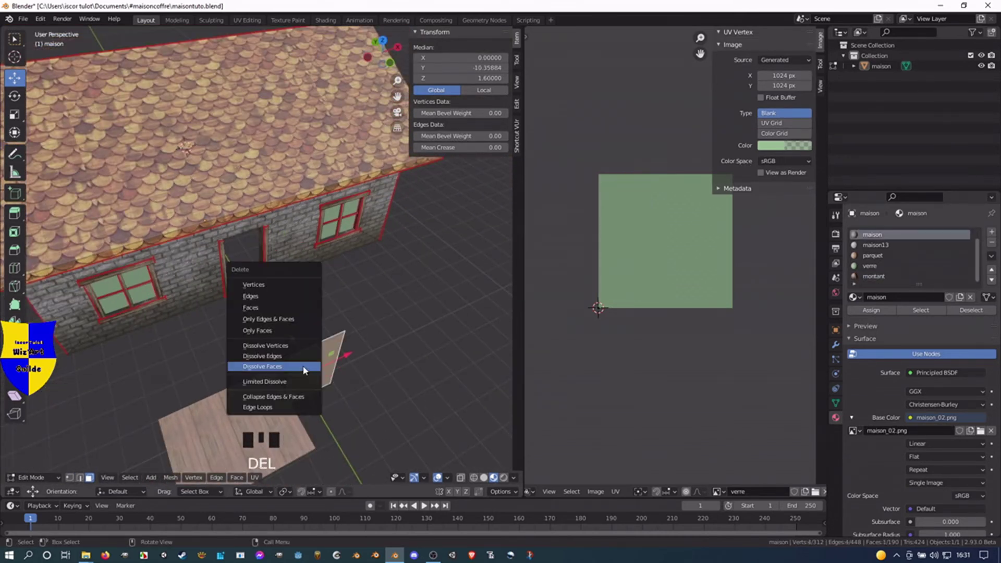
pyautogui.click(276, 307)
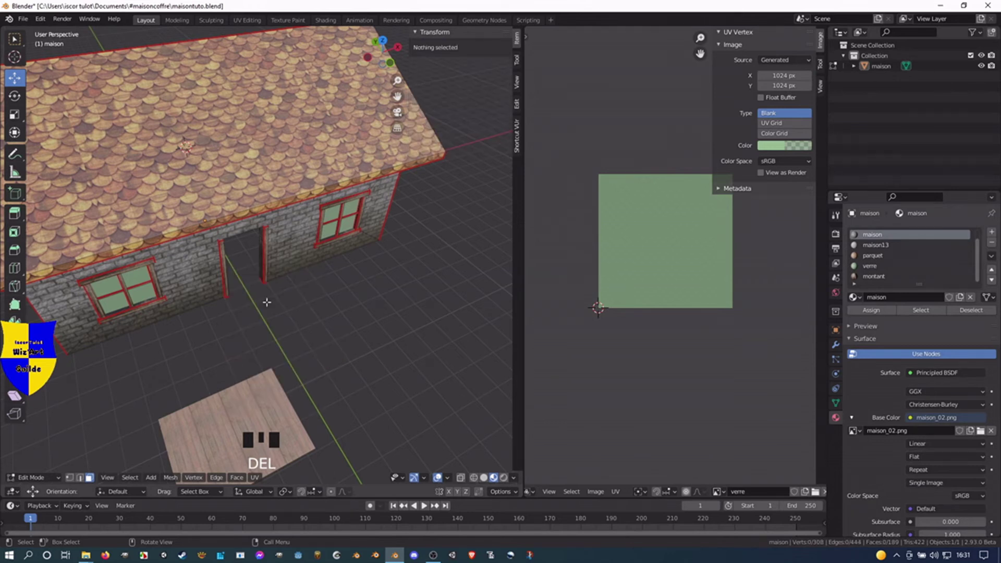
# Duplicate the doorway post on the positive X side and rotate the copy 90° around Y into a horizontal beam.
pyautogui.scroll(2, 221, 259)
pyautogui.moveTo(221, 259); pyautogui.dragTo(243, 261, button='middle')
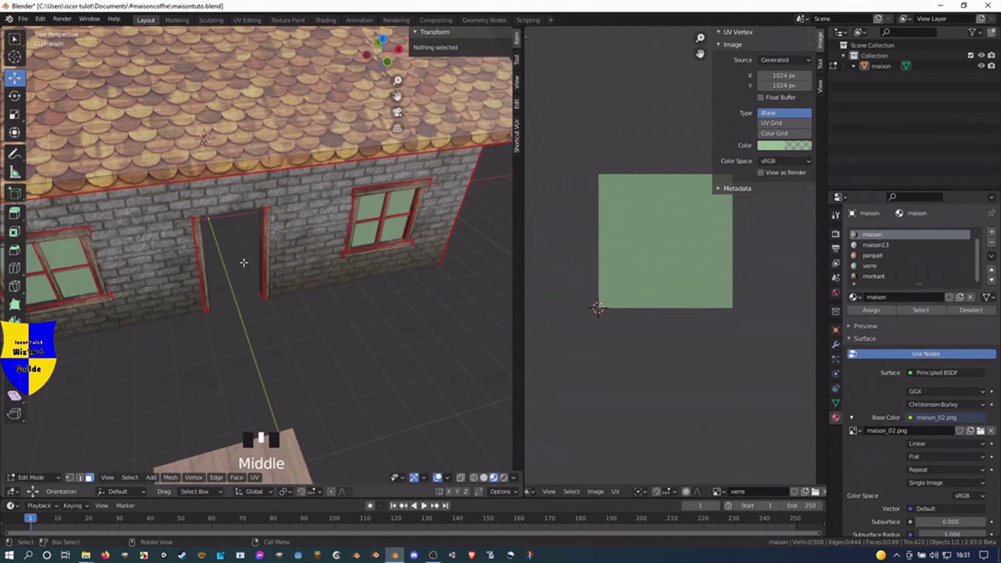
pyautogui.click(261, 254)
pyautogui.press('l')
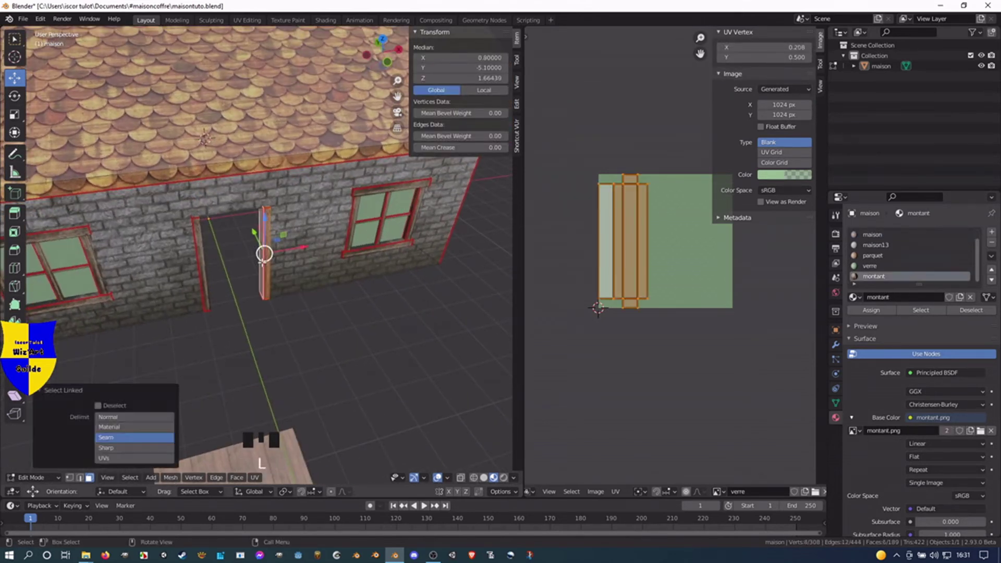
pyautogui.hotkey('shift', 'd')
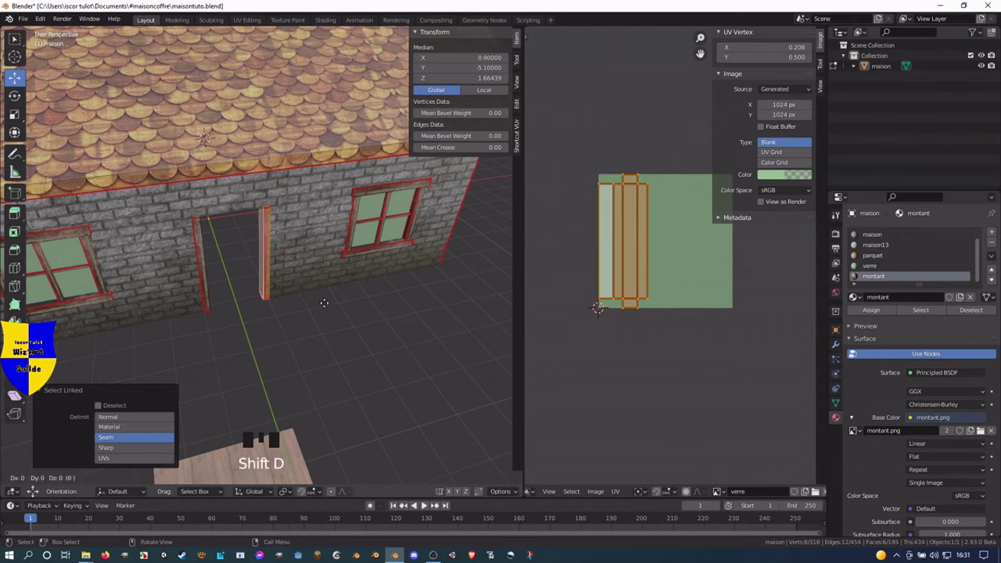
pyautogui.press('r')
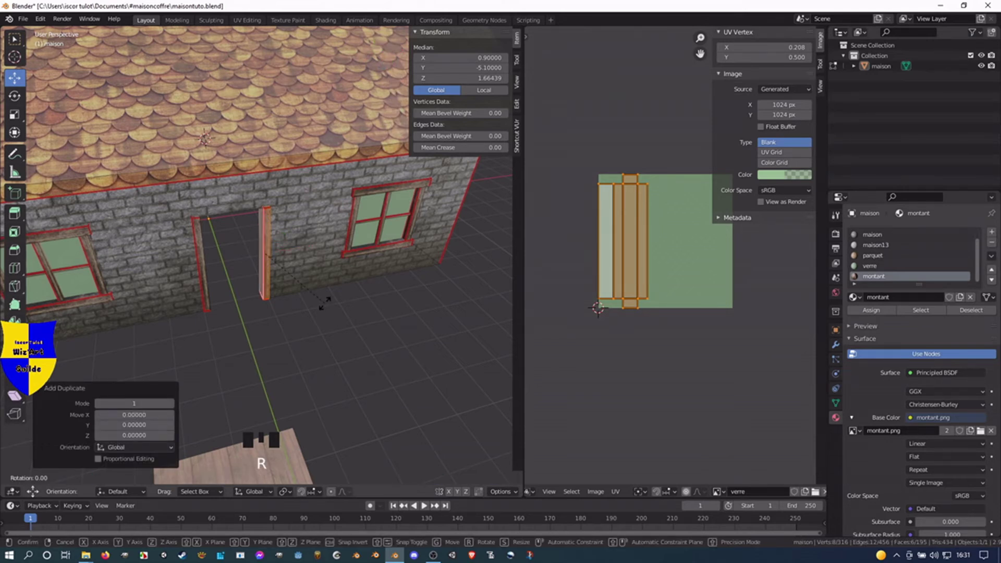
pyautogui.write('y')
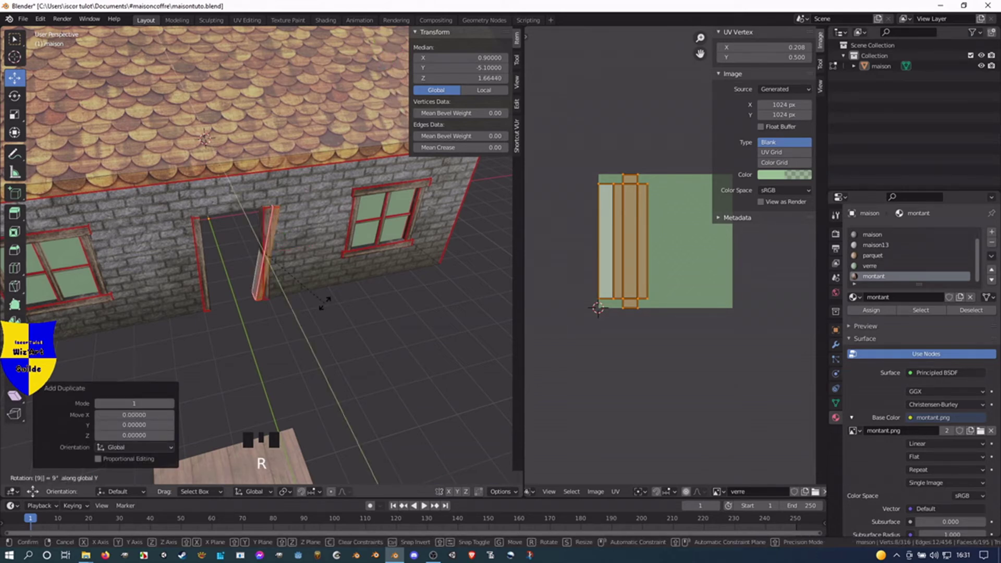
pyautogui.write('90')
pyautogui.press('Return')
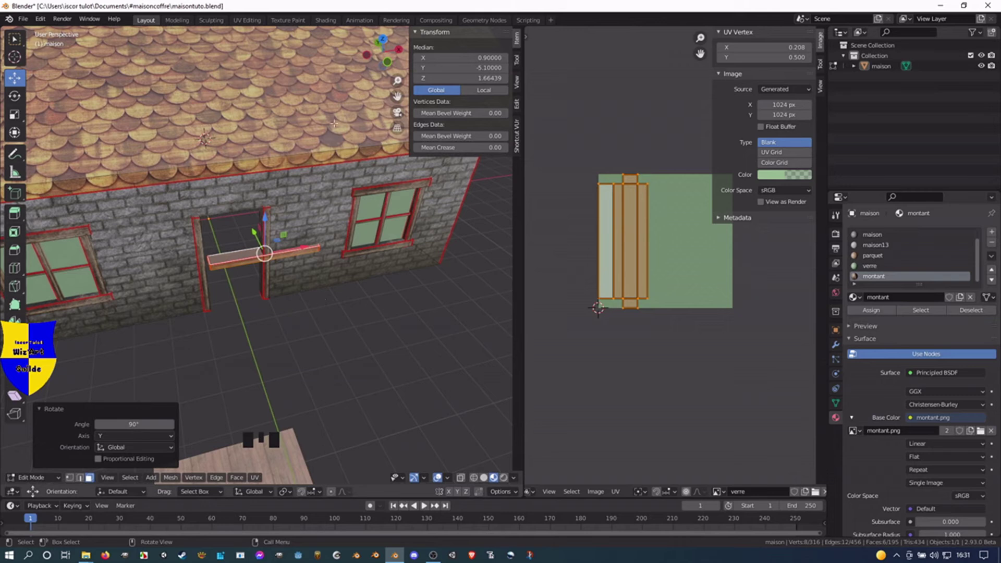
# Try setting the horizontal beam's median Y to 0, and undo the change.
pyautogui.click(443, 69)
pyautogui.write('0')
pyautogui.press('Return')
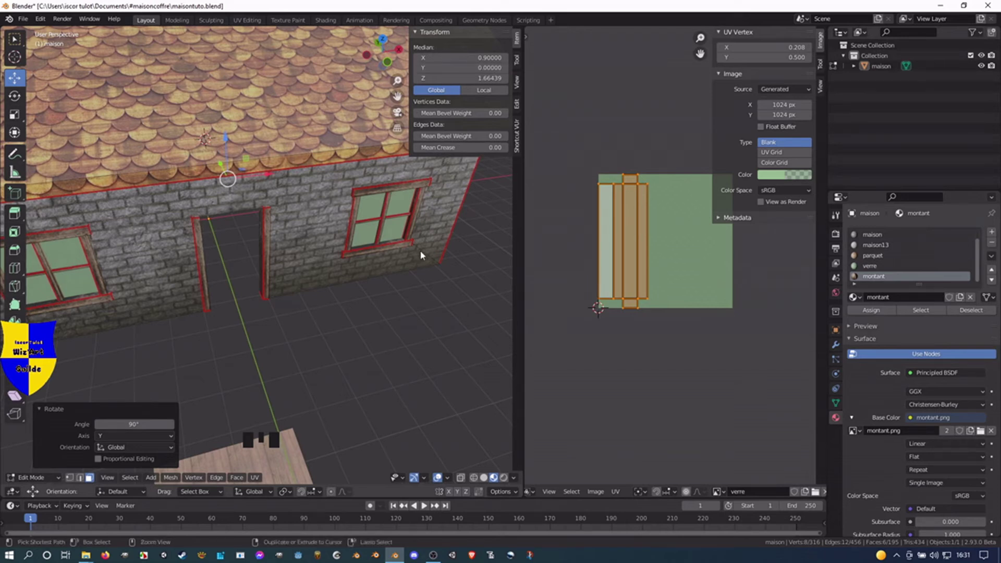
pyautogui.hotkey('ctrl', 'z')
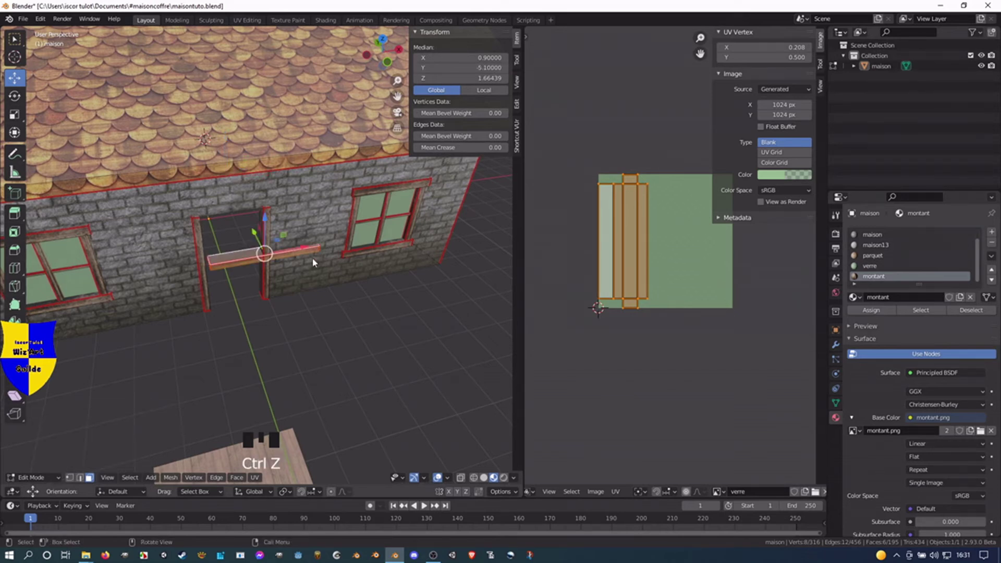
# Centre the horizontal beam across the doorway by setting its median X to 0.
pyautogui.click(482, 56)
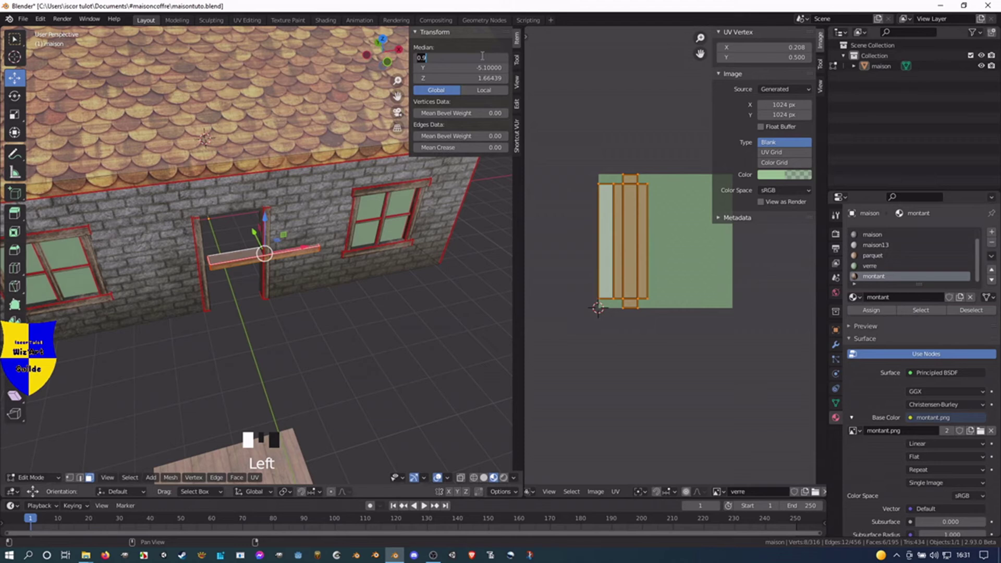
pyautogui.write('0')
pyautogui.press('Return')
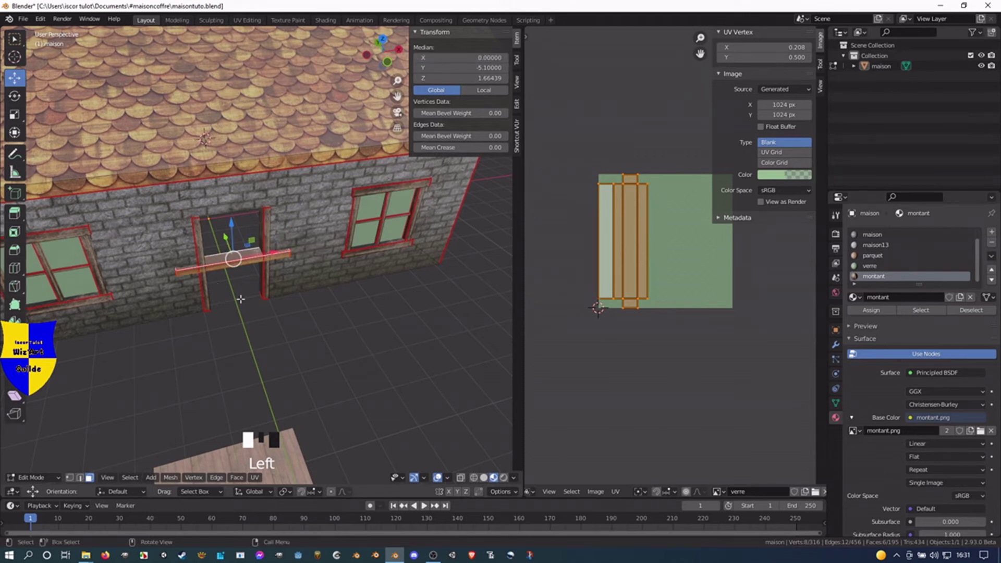
# Thicken the horizontal beam by scaling it to about 1.24 along Y and about 1.245 along Z.
pyautogui.press('s')
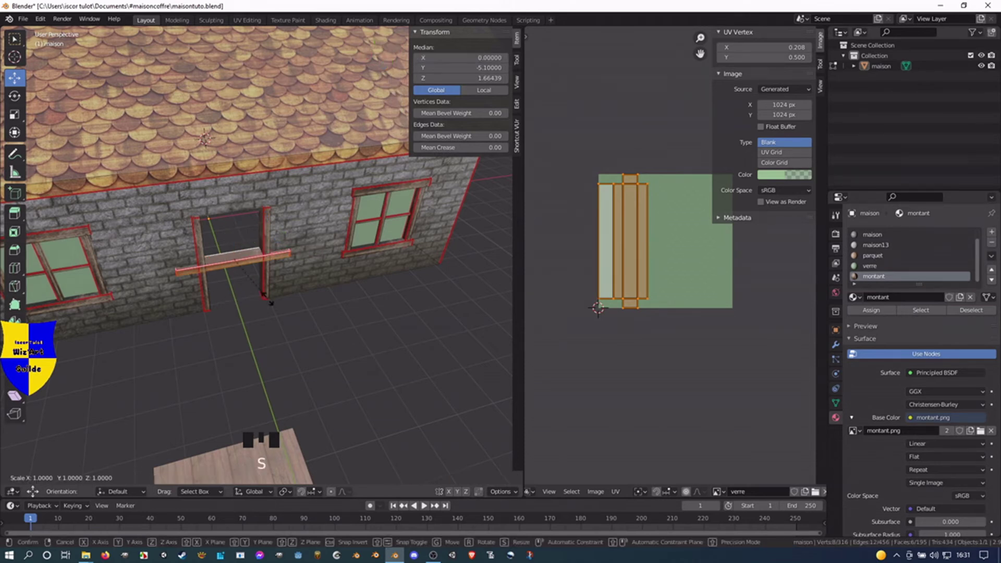
pyautogui.press('y')
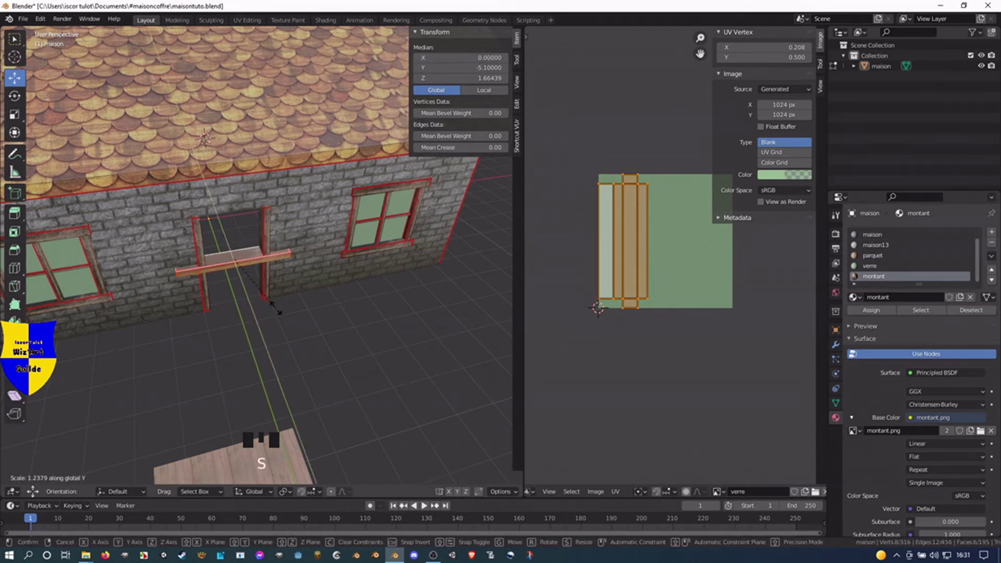
pyautogui.click(276, 309)
pyautogui.press('s')
pyautogui.press('z')
pyautogui.click(298, 318)
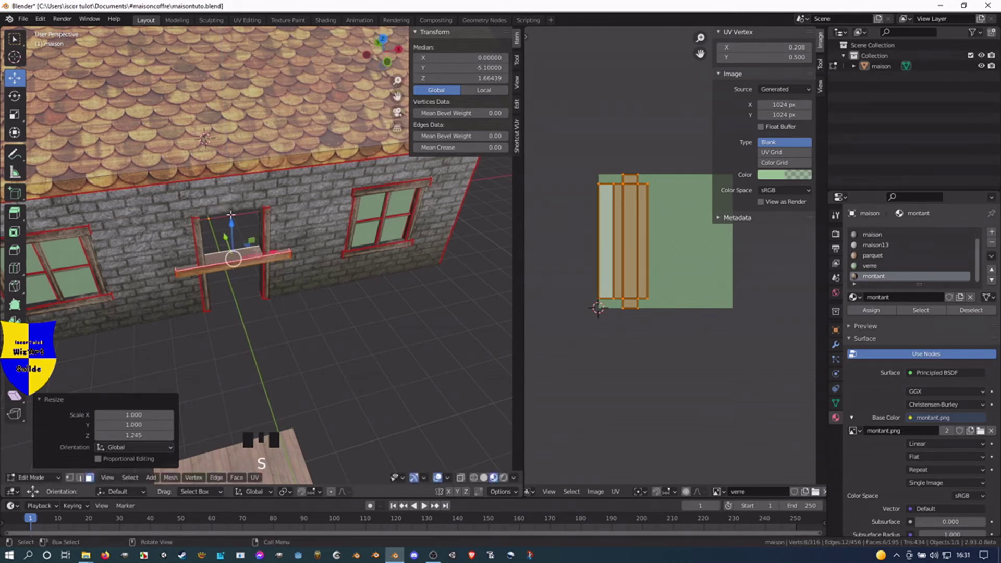
# Raise the beam about 1.53 along Z to the top of the doorway and scale it to about 0.66 along X.
pyautogui.moveTo(233, 223); pyautogui.dragTo(223, 171)
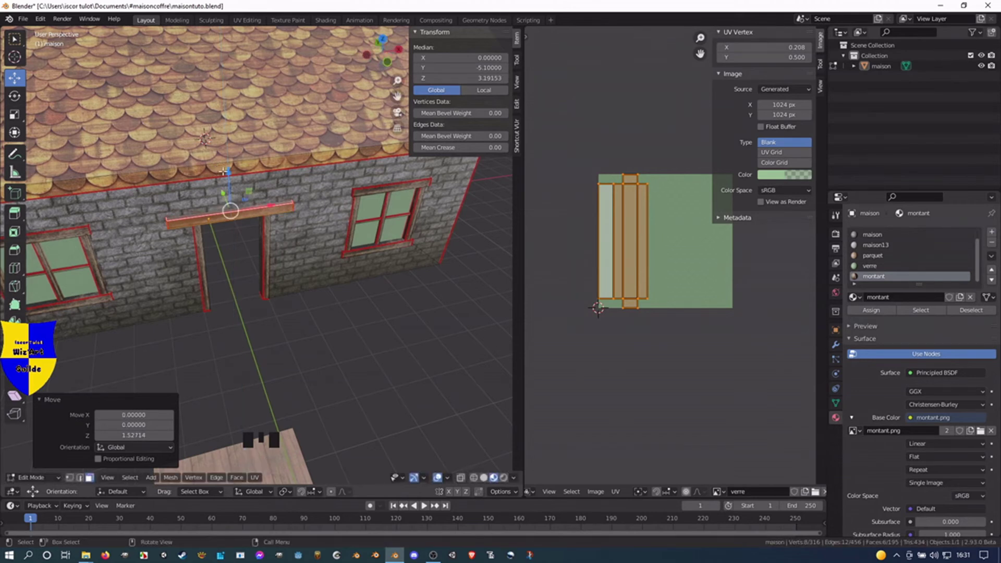
pyautogui.press('KP_Decimal')
pyautogui.moveTo(223, 171); pyautogui.dragTo(238, 272, button='middle')
pyautogui.press('s')
pyautogui.press('x')
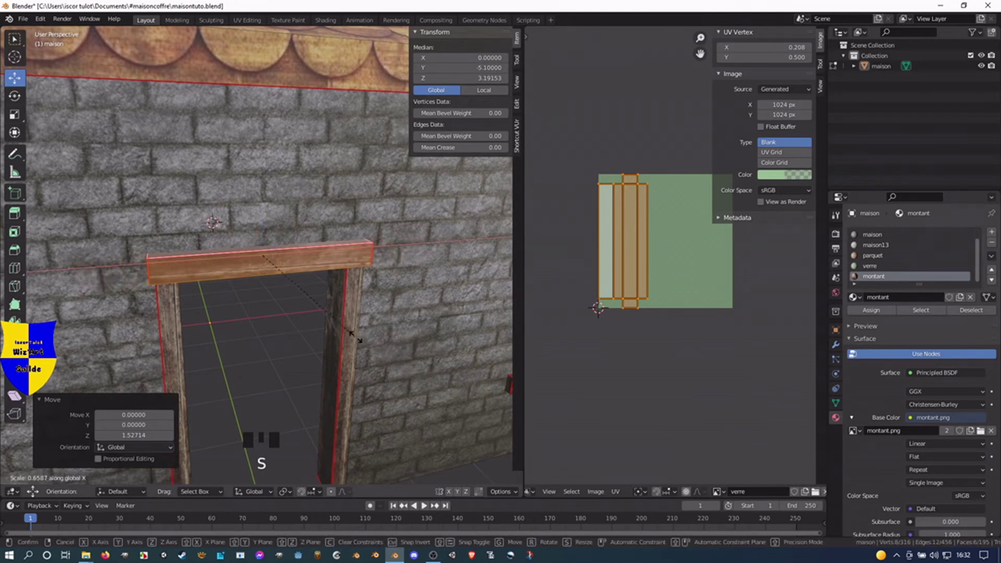
pyautogui.click(358, 339)
# Select the underside face of the beam above the doorway and set its median Z to 3.
pyautogui.moveTo(338, 359); pyautogui.dragTo(216, 254, button='middle')
pyautogui.click(220, 267)
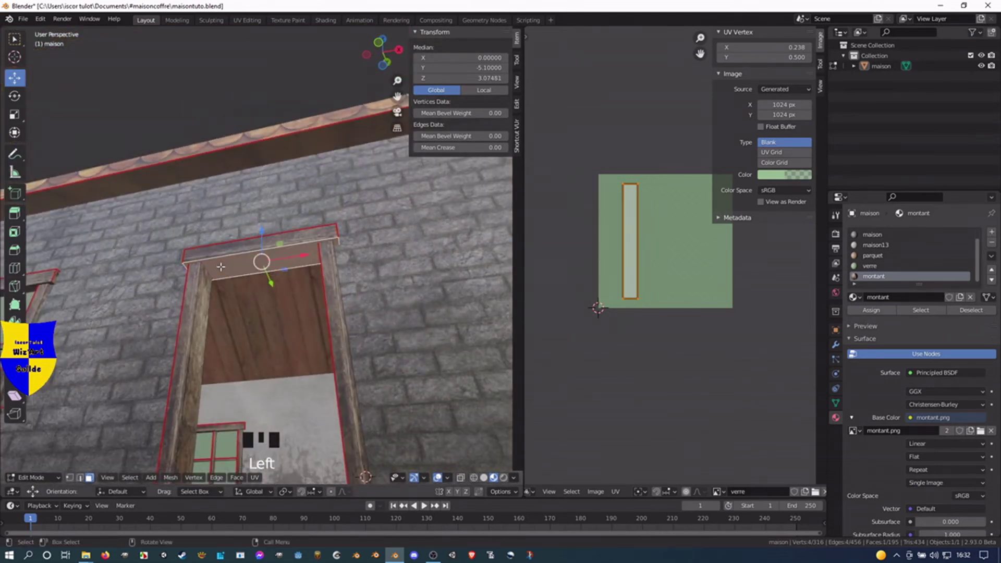
pyautogui.doubleClick(471, 78)
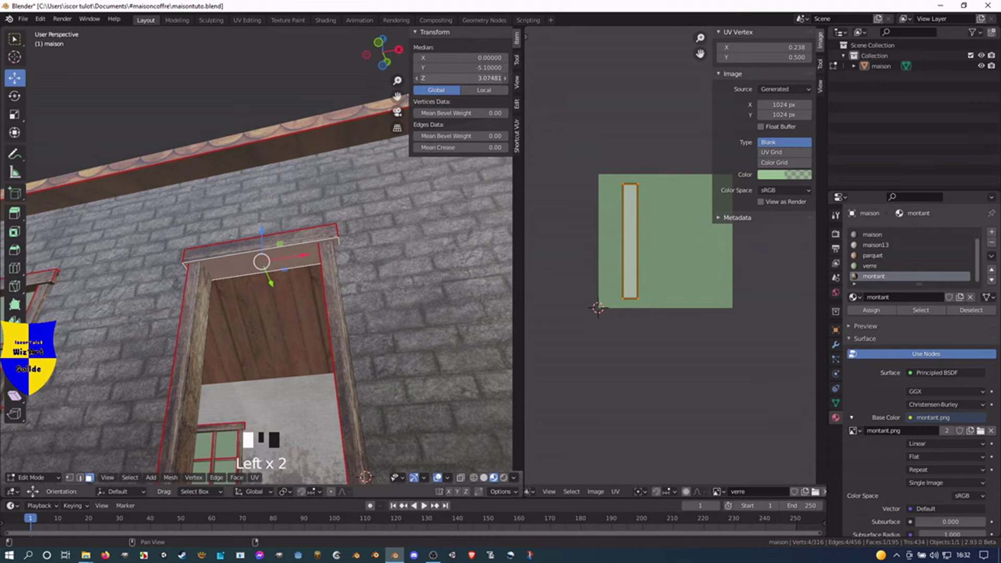
pyautogui.write('3')
pyautogui.press('Return')
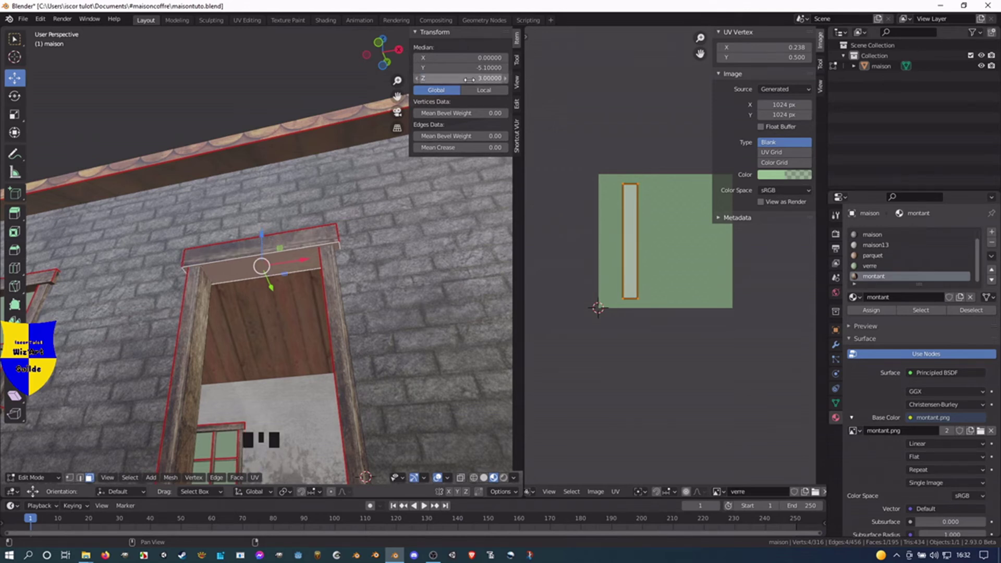
# Select the beam's top face and set its median Z to 3.3.
pyautogui.moveTo(312, 199); pyautogui.dragTo(278, 304, button='middle')
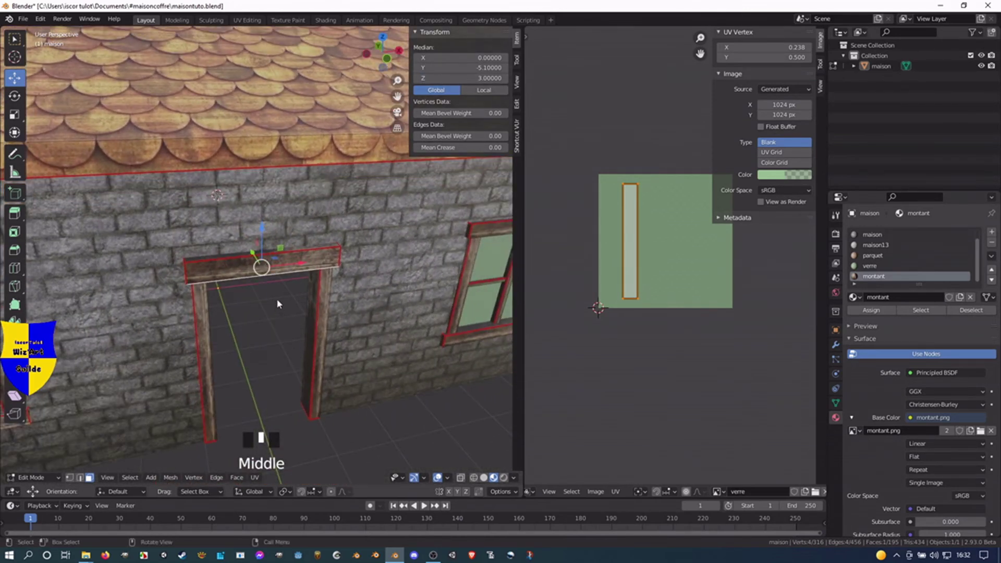
pyautogui.click(212, 259)
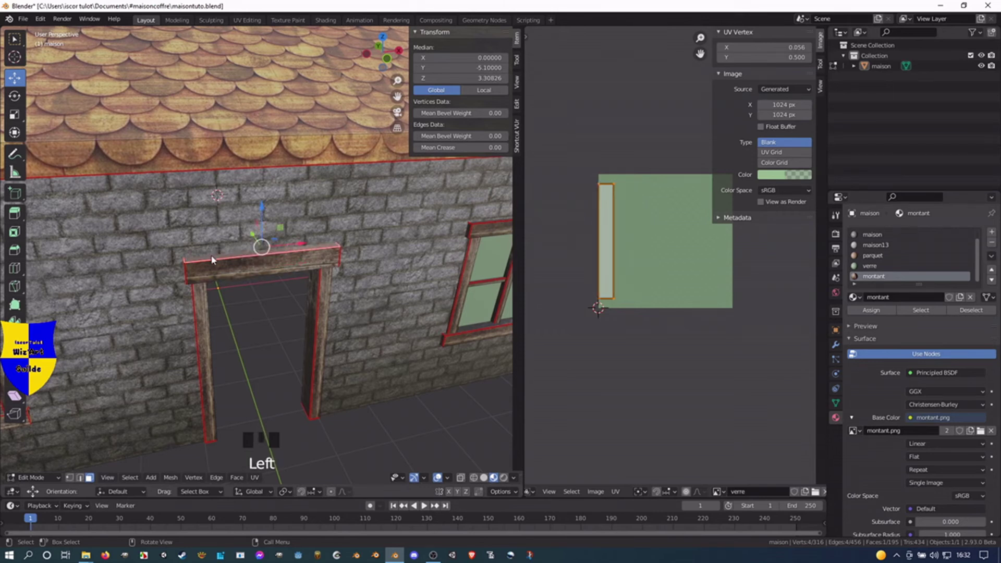
pyautogui.click(460, 77)
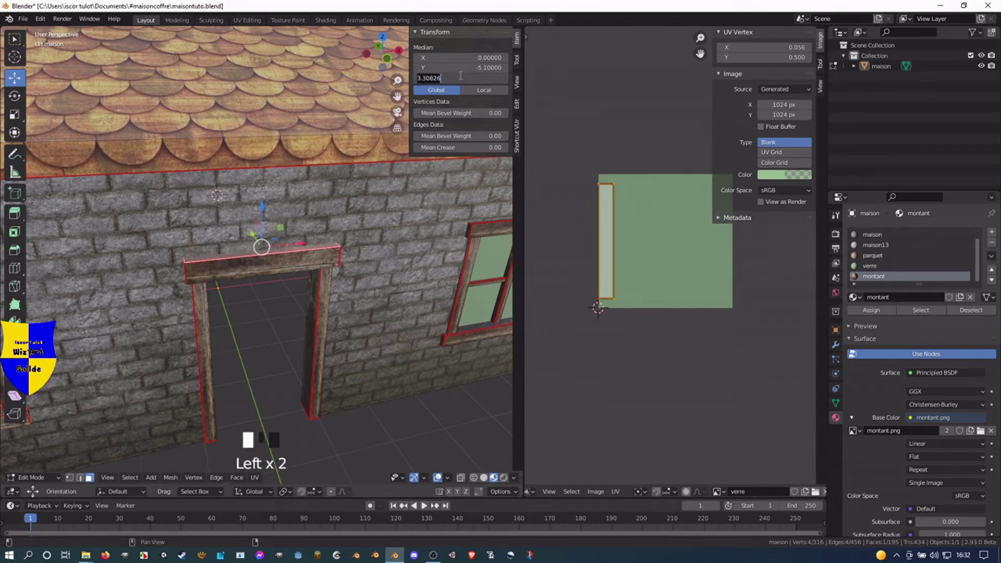
pyautogui.write('3.3')
pyautogui.press('Return')
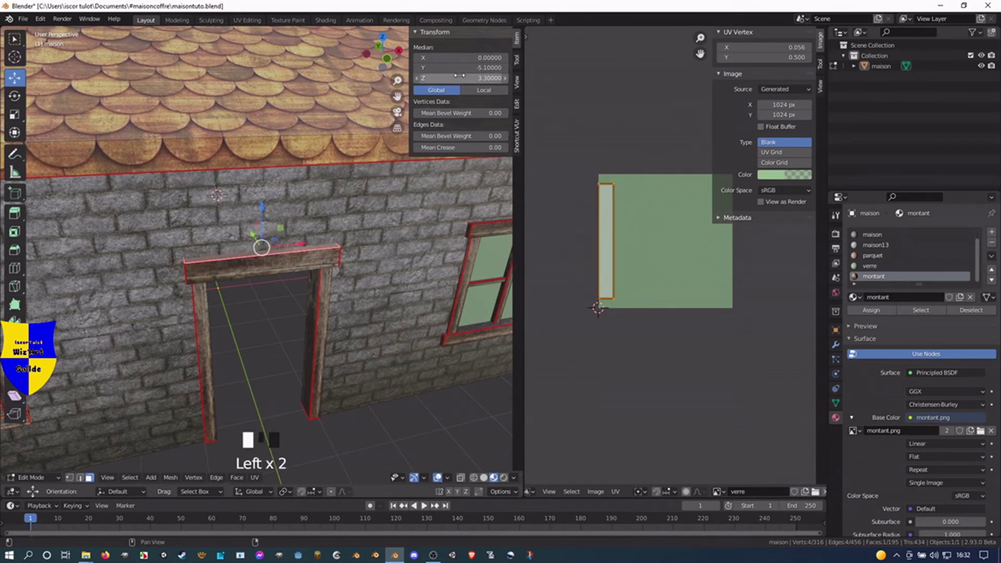
# Select the bottom faces of both doorway posts and set their median Z to 0.
pyautogui.moveTo(282, 333); pyautogui.dragTo(249, 338, button='middle')
pyautogui.click(241, 264)
pyautogui.scroll(-3, 243, 272)
pyautogui.scroll(2, 209, 422)
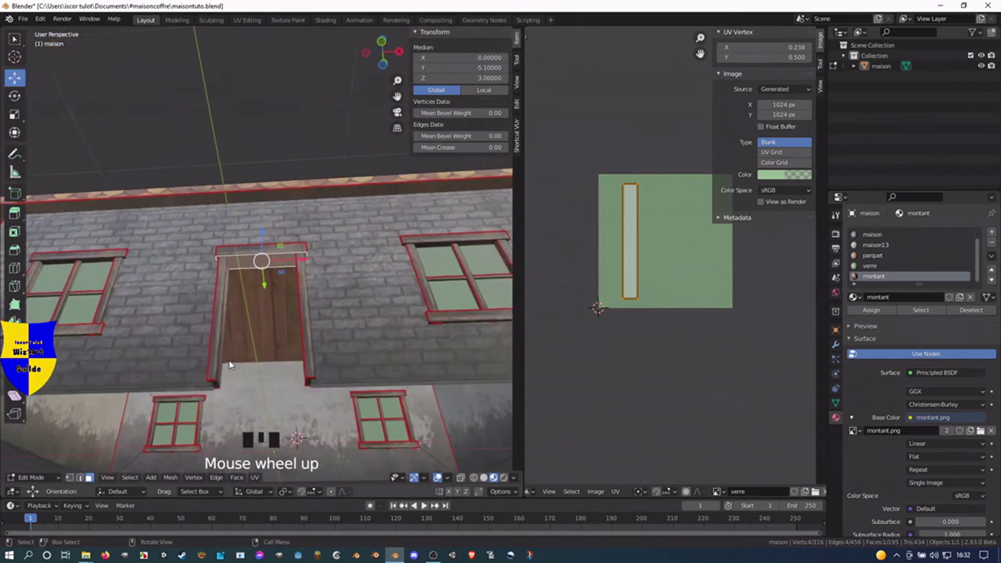
pyautogui.click(203, 423)
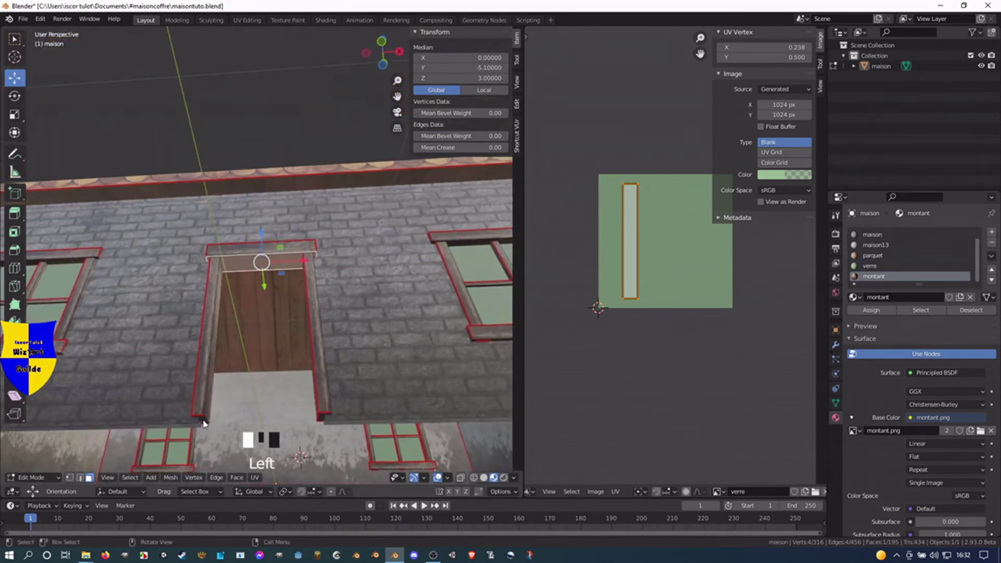
pyautogui.keyDown('shift'); pyautogui.click(322, 420); pyautogui.keyUp('shift')
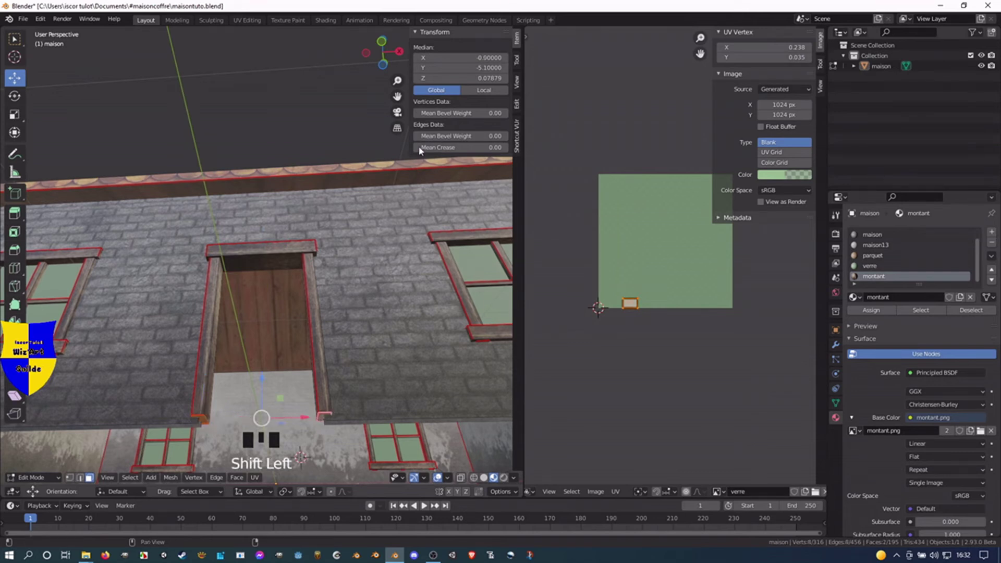
pyautogui.click(472, 77)
pyautogui.write('0')
pyautogui.press('Return')
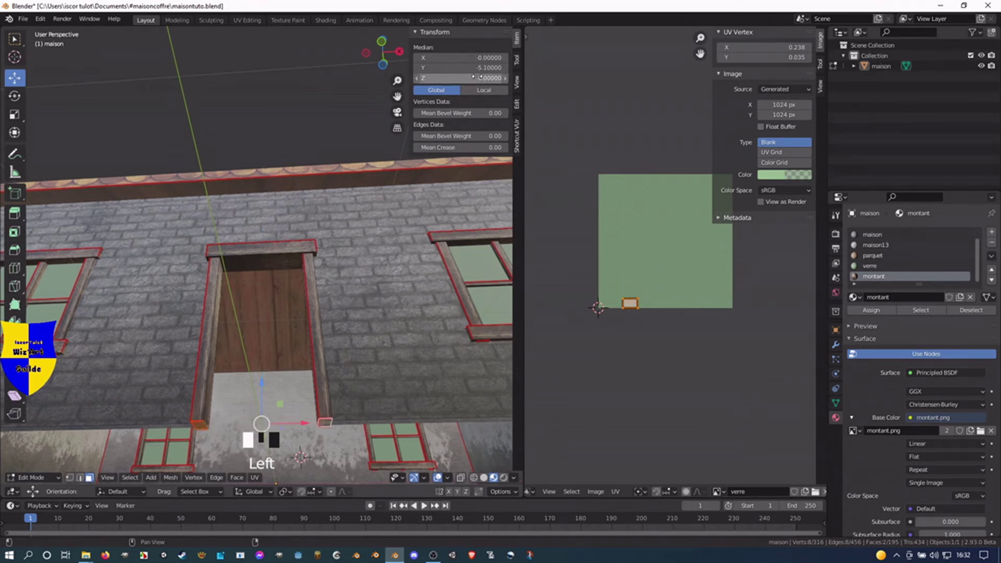
# Delete the selected bottom faces of the two doorway posts.
pyautogui.scroll(-2, 240, 313)
pyautogui.moveTo(240, 313); pyautogui.dragTo(247, 337, button='middle')
pyautogui.scroll(2, 247, 336)
pyautogui.scroll(1, 247, 337)
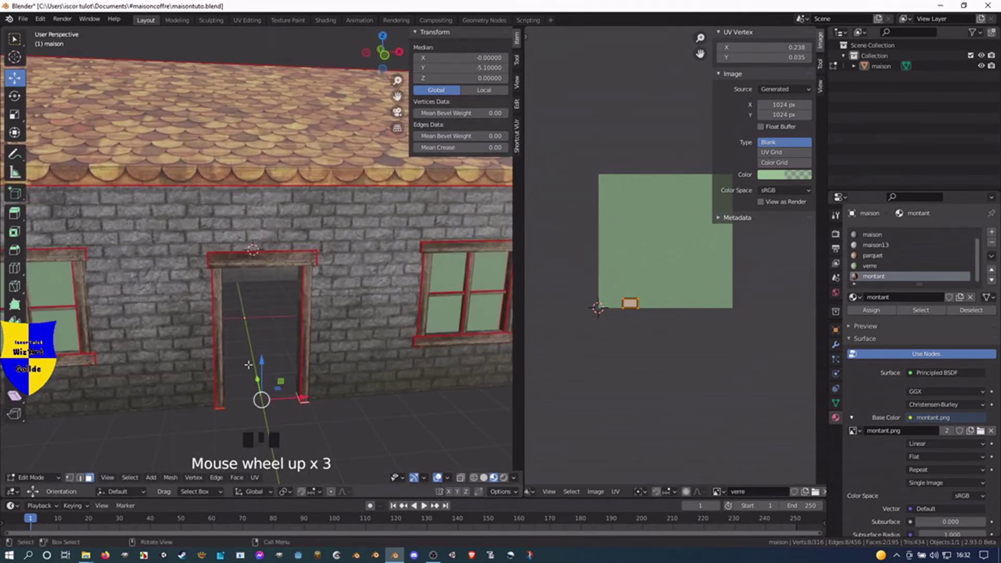
pyautogui.keyDown('shift'); pyautogui.moveTo(257, 387); pyautogui.dragTo(257, 327, button='middle'); pyautogui.keyUp('shift')
pyautogui.press('KP_Decimal')
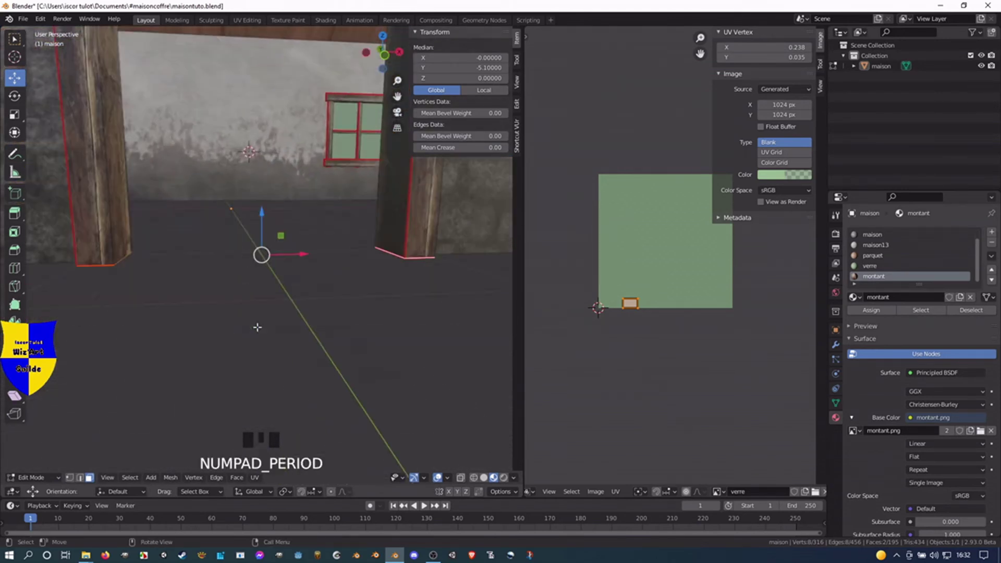
pyautogui.scroll(-7, 260, 313)
pyautogui.keyDown('shift'); pyautogui.moveTo(266, 241); pyautogui.dragTo(225, 344, button='middle'); pyautogui.keyUp('shift')
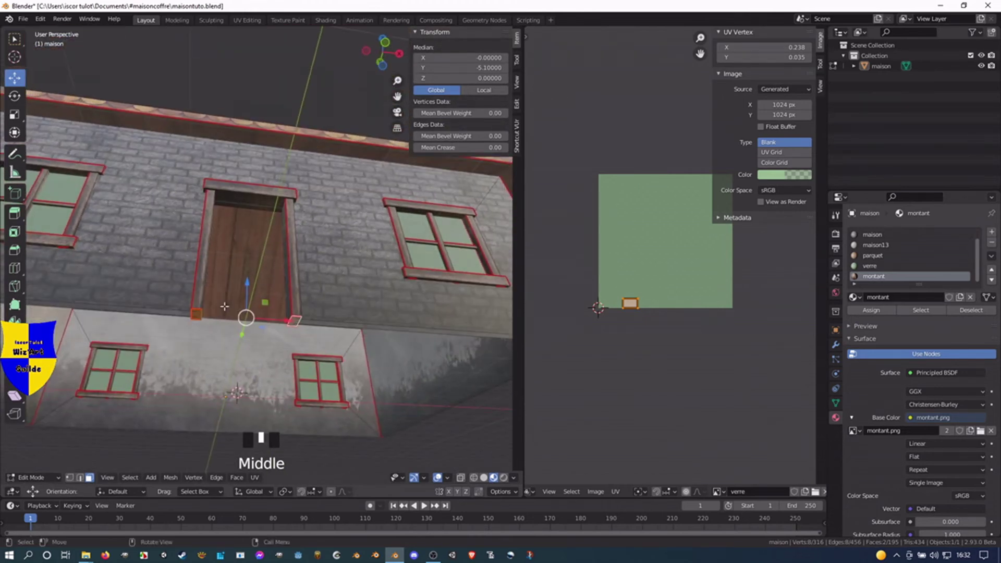
pyautogui.press('Delete')
pyautogui.click(181, 307)
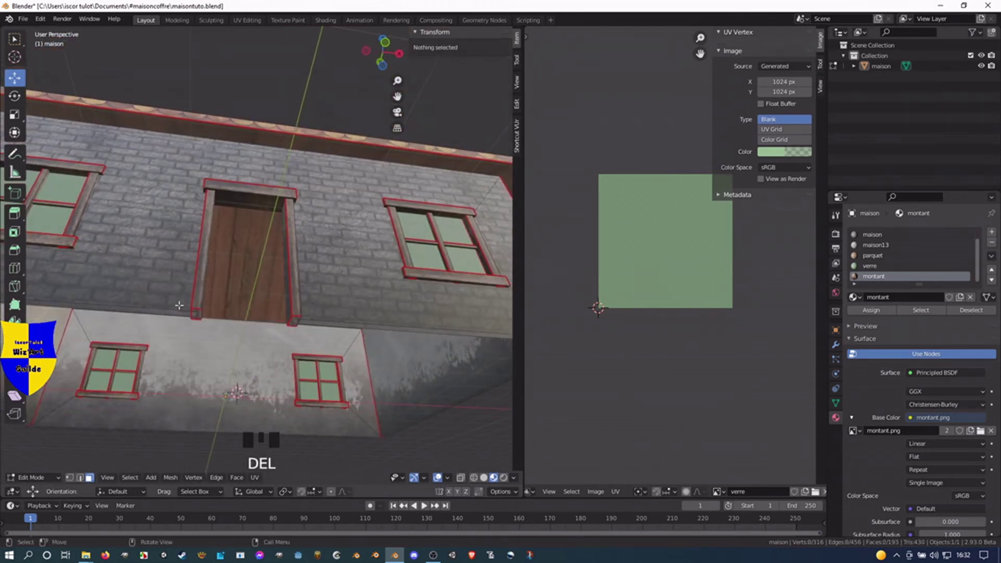
# Duplicate one vertical edge of each doorway post, move the copies about -1 along Y, and fill a door face between them.
pyautogui.moveTo(217, 287); pyautogui.dragTo(211, 308, button='middle')
pyautogui.press('2')
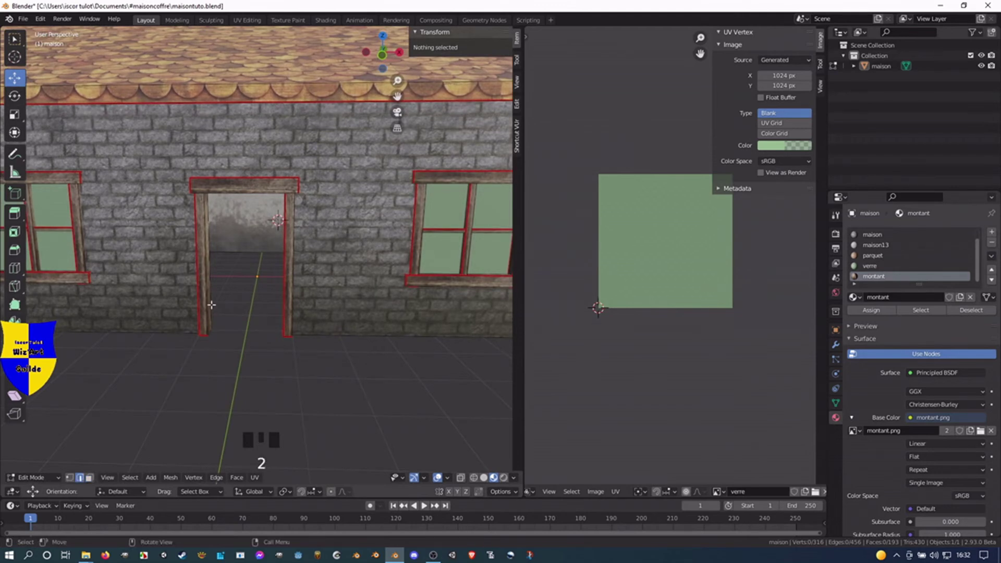
pyautogui.click(204, 260)
pyautogui.keyDown('shift'); pyautogui.click(283, 310); pyautogui.keyUp('shift')
pyautogui.moveTo(282, 311); pyautogui.dragTo(230, 370, button='middle')
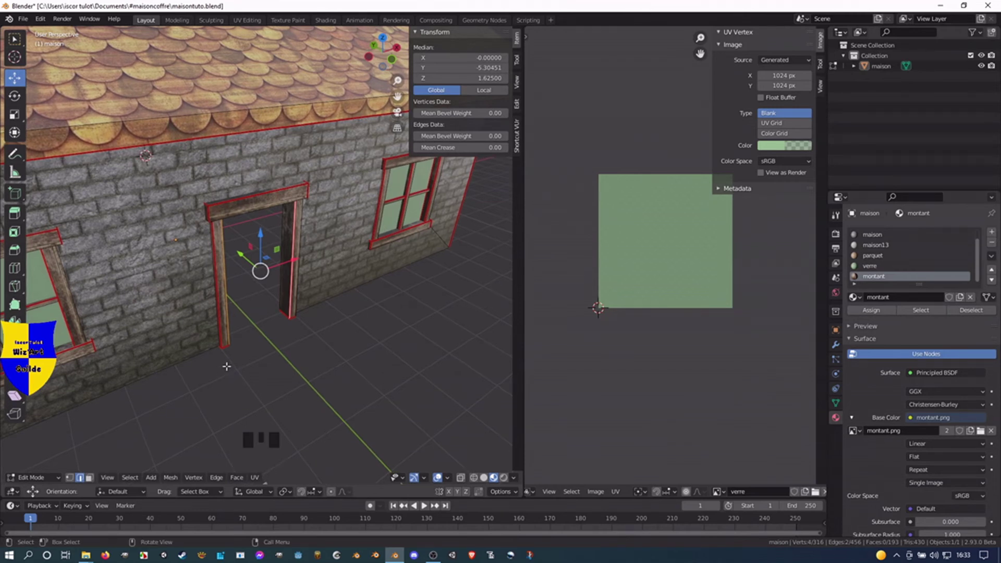
pyautogui.hotkey('shift', 'd')
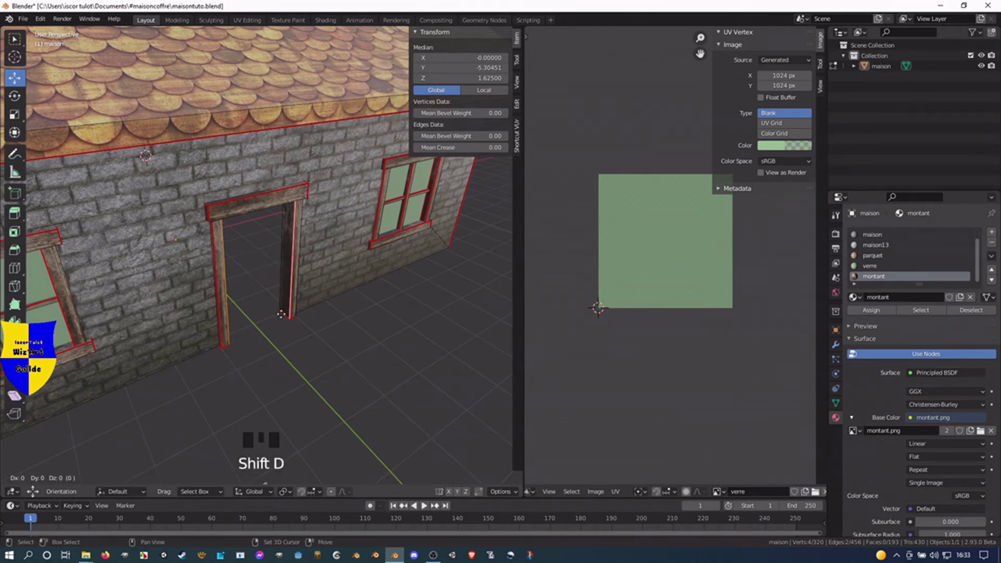
pyautogui.click(282, 315)
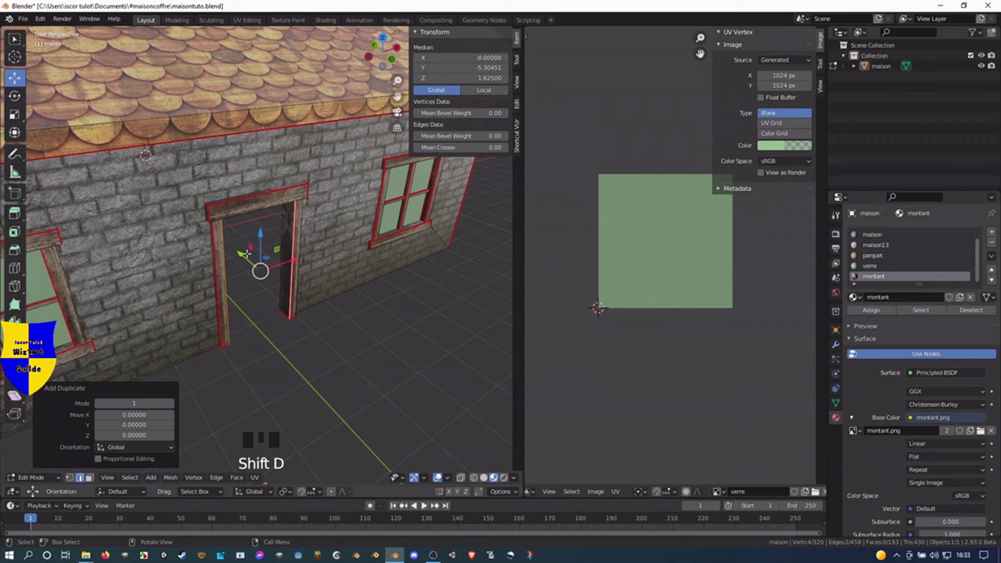
pyautogui.moveTo(260, 270); pyautogui.dragTo(266, 279)
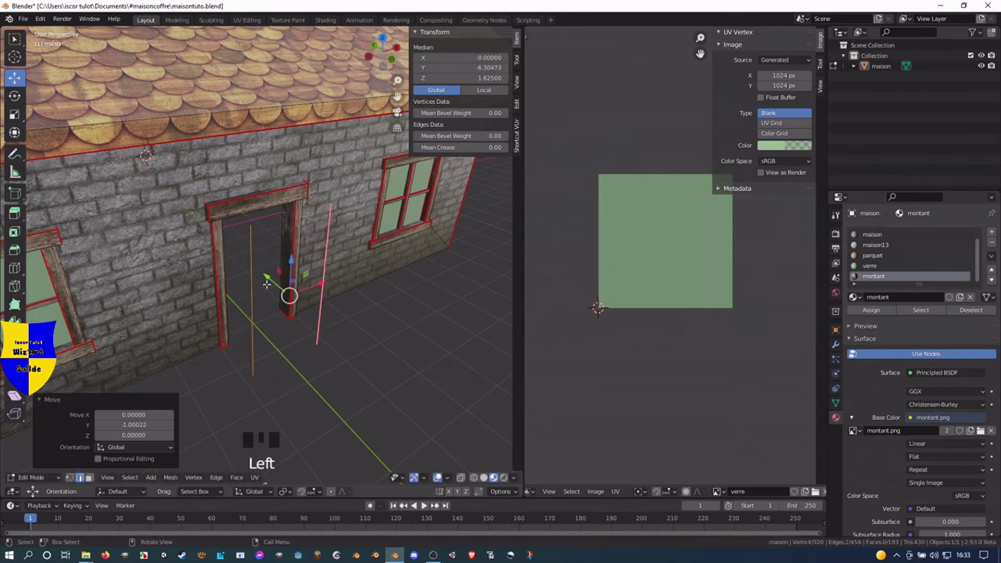
pyautogui.press('f')
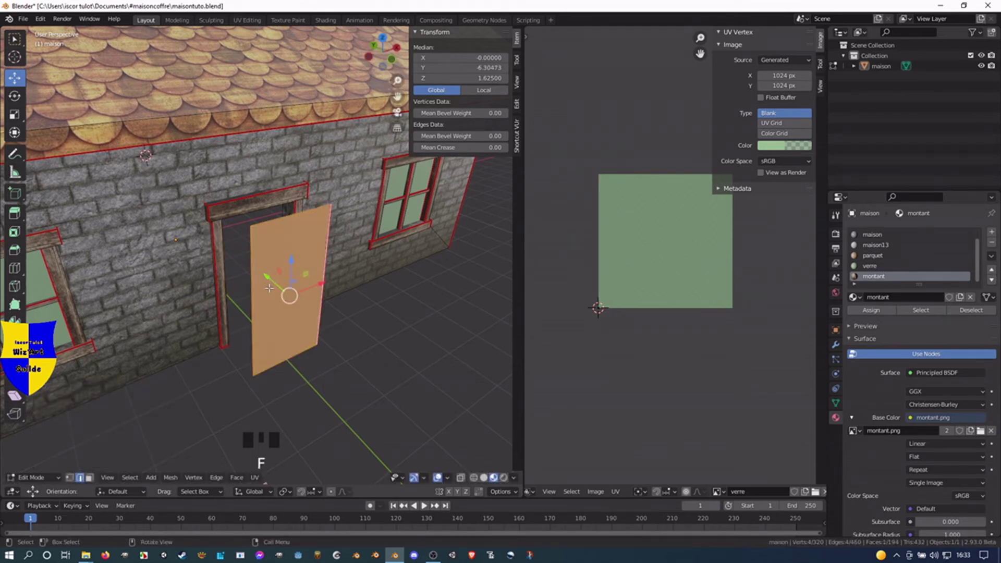
# Select the top edge of the new door face and set its median Z to 3.
pyautogui.click(268, 222)
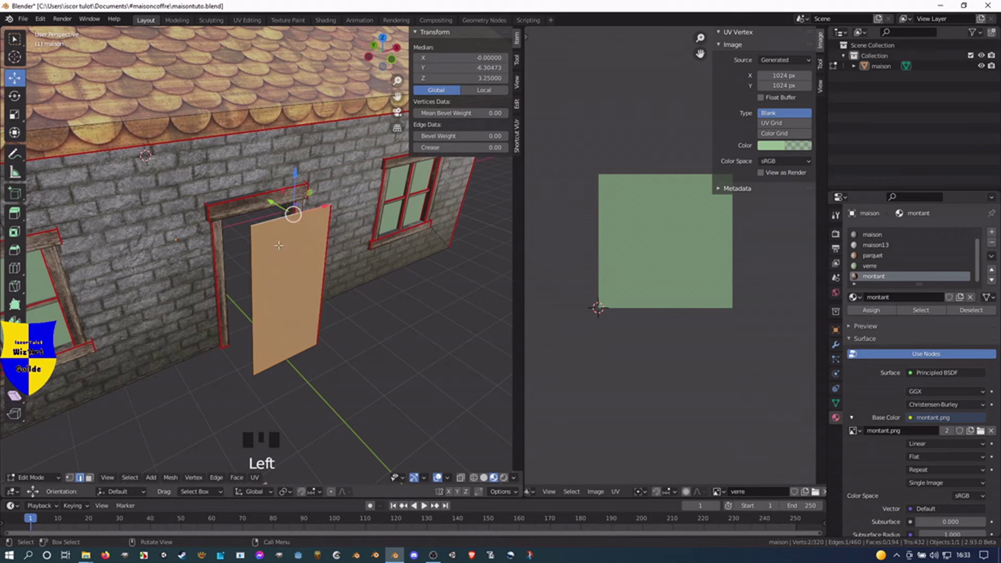
pyautogui.doubleClick(457, 77)
pyautogui.write('3')
pyautogui.press('Return')
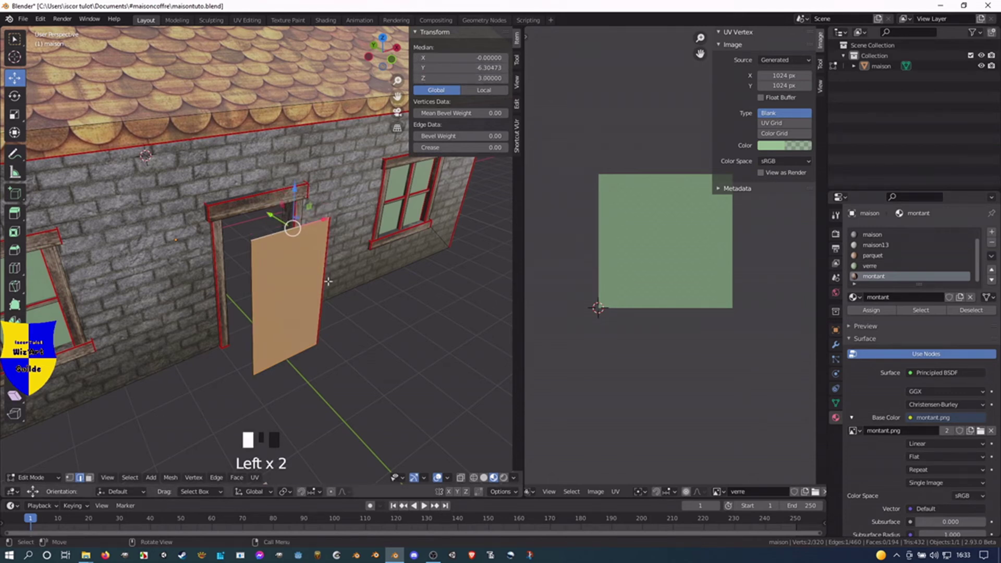
# Select the whole door face and mark its edges as seams.
pyautogui.click(270, 365)
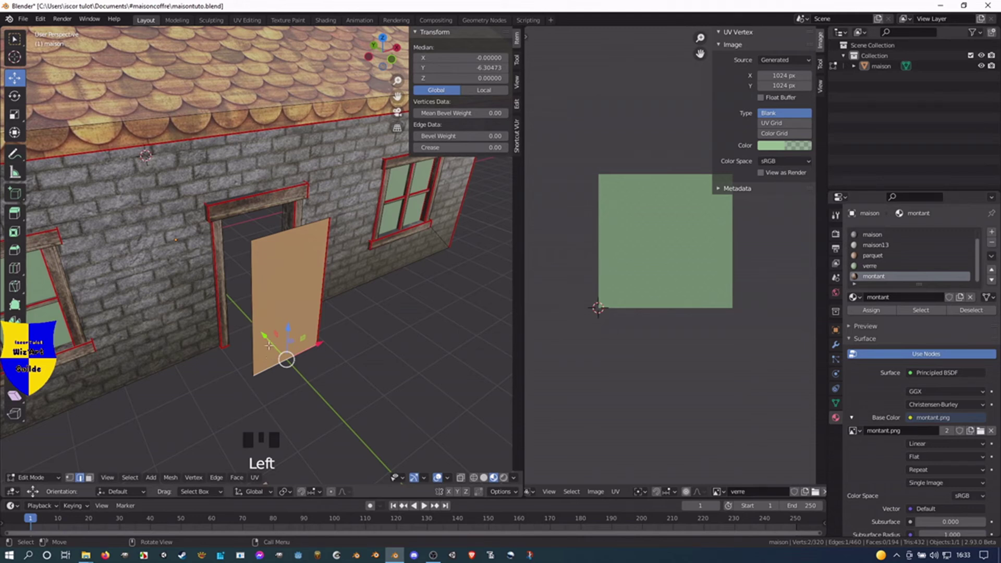
pyautogui.press('l')
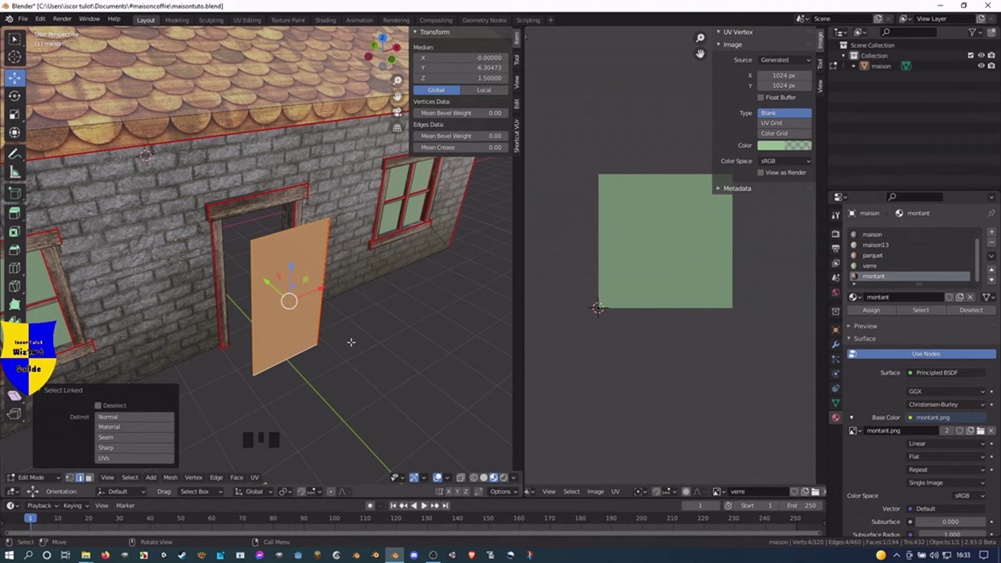
pyautogui.hotkey('ctrl', 'e')
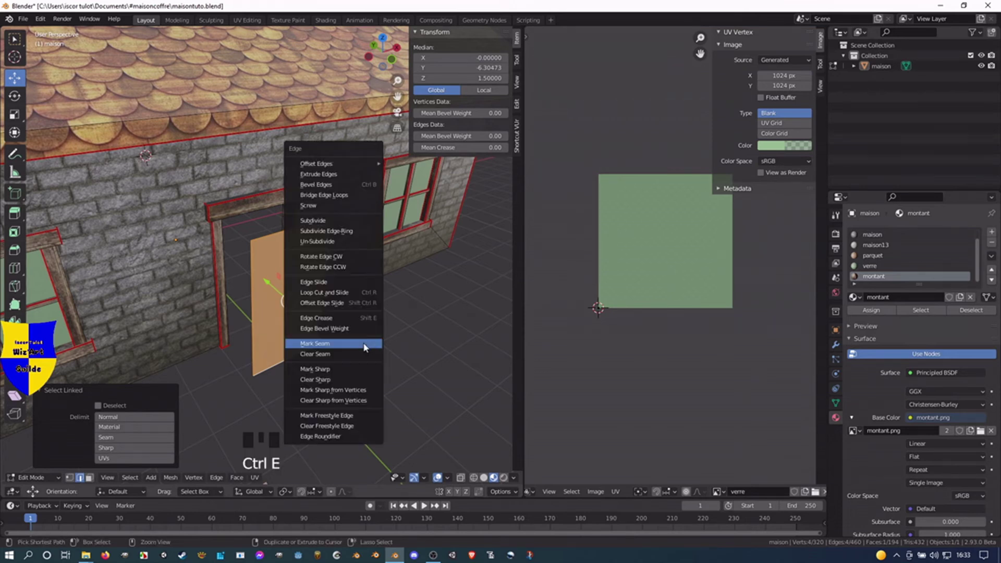
pyautogui.click(364, 345)
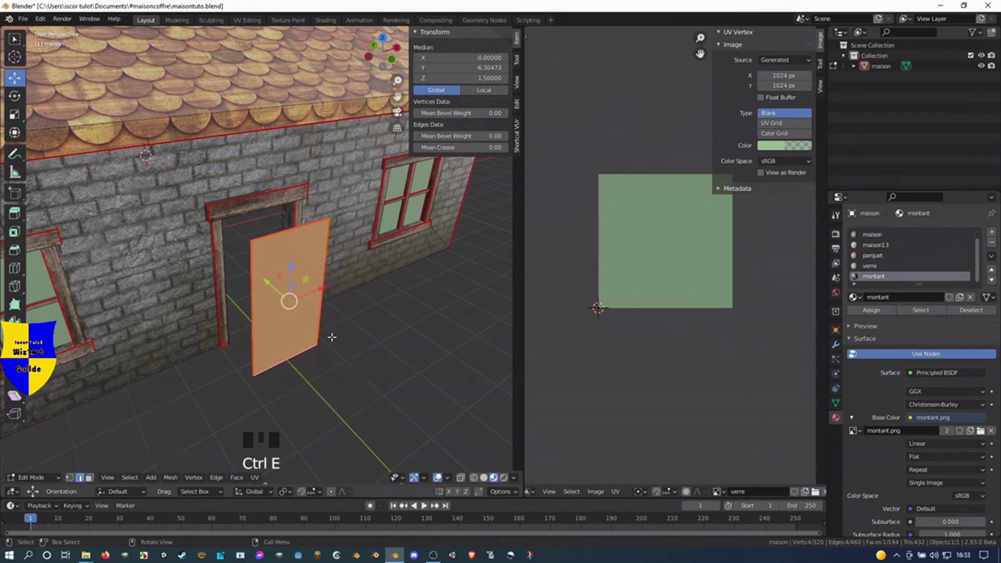
# Extrude the door face and move the new face about 0.22 along Y to give the door thickness.
pyautogui.press('e')
pyautogui.click(266, 280)
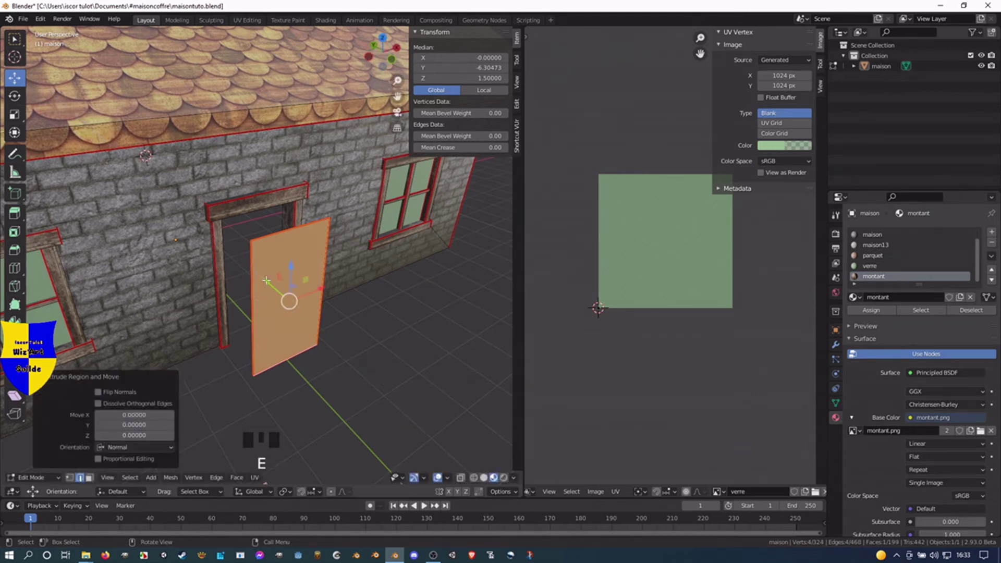
pyautogui.moveTo(266, 280); pyautogui.dragTo(254, 277)
pyautogui.click(254, 278)
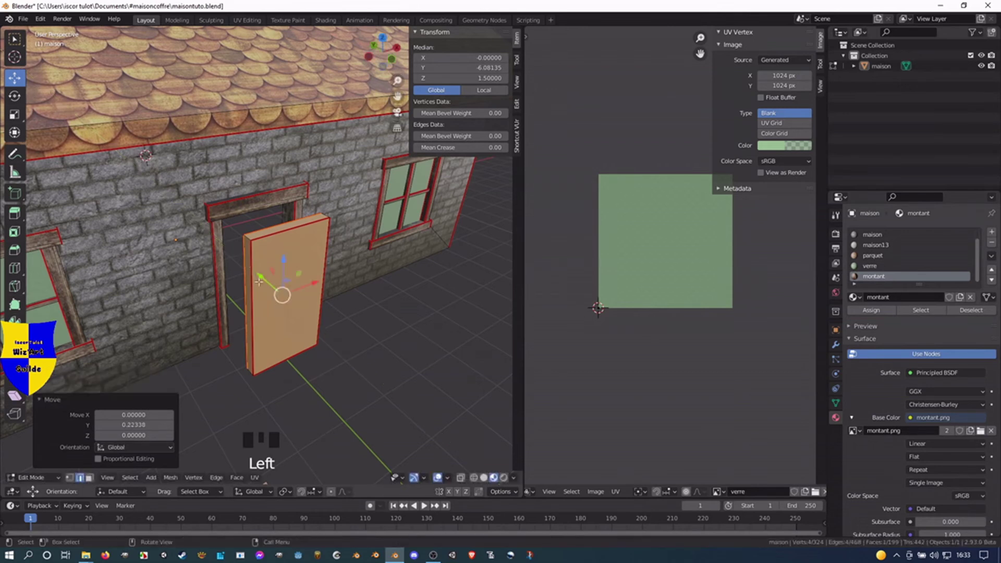
pyautogui.click(295, 315)
pyautogui.moveTo(295, 294); pyautogui.dragTo(298, 286, button='middle')
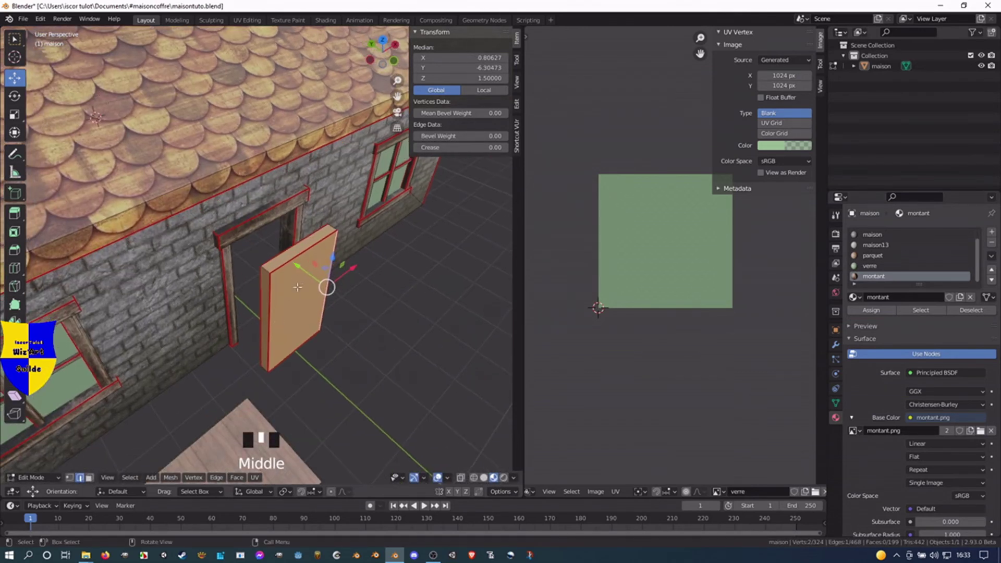
pyautogui.moveTo(296, 263); pyautogui.dragTo(301, 261)
pyautogui.hotkey('ctrl', 'z')
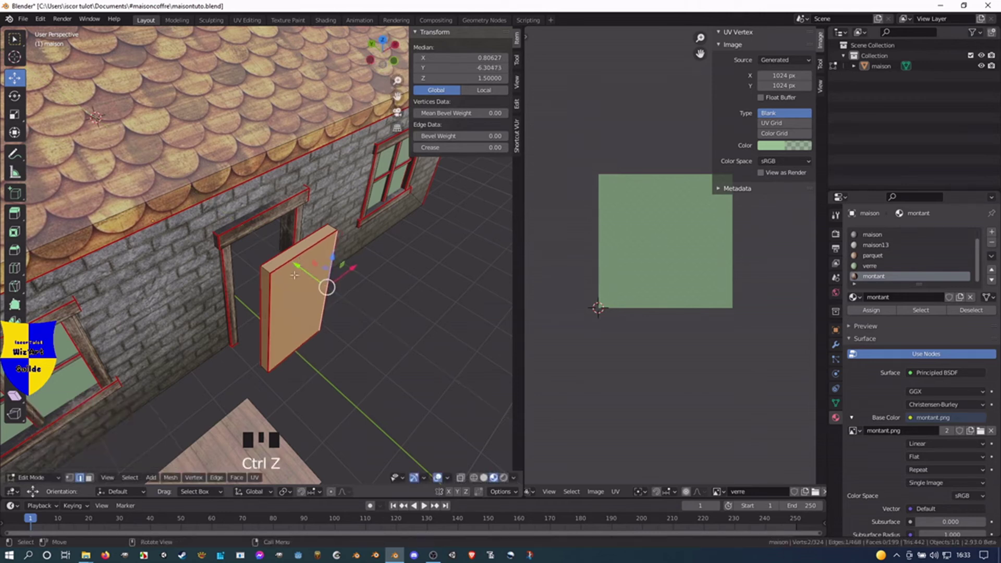
# Move the door's front face about 0.07 along Y to make the door thinner.
pyautogui.press('3')
pyautogui.click(288, 289)
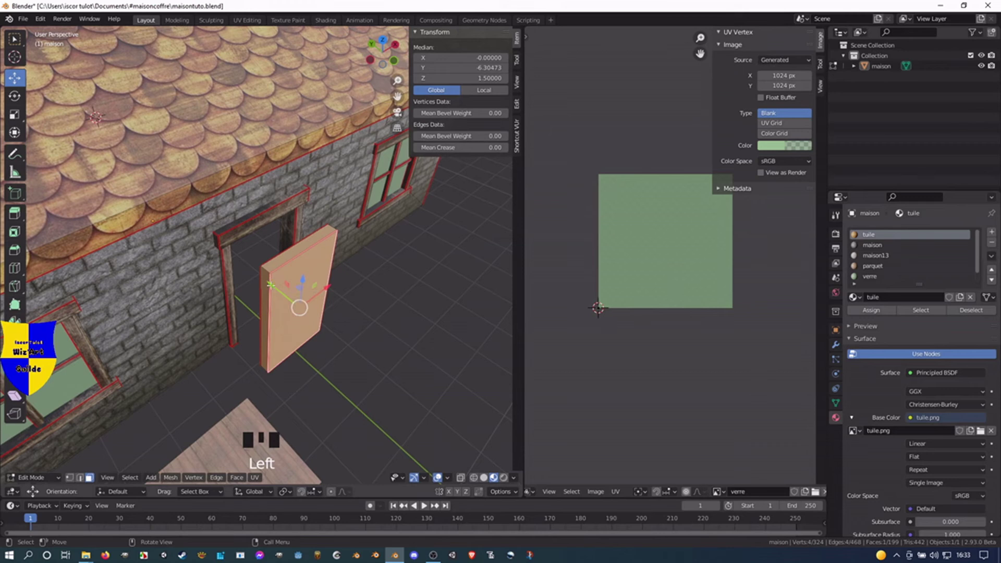
pyautogui.press('e')
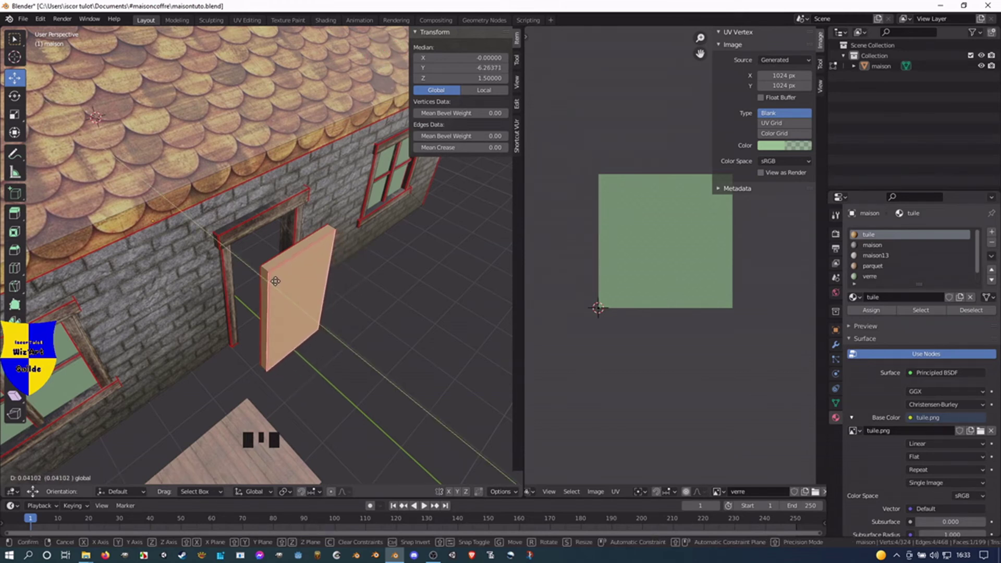
pyautogui.click(277, 285)
# Delete the bottom face of the door.
pyautogui.moveTo(301, 330); pyautogui.dragTo(230, 256, button='middle')
pyautogui.click(221, 251)
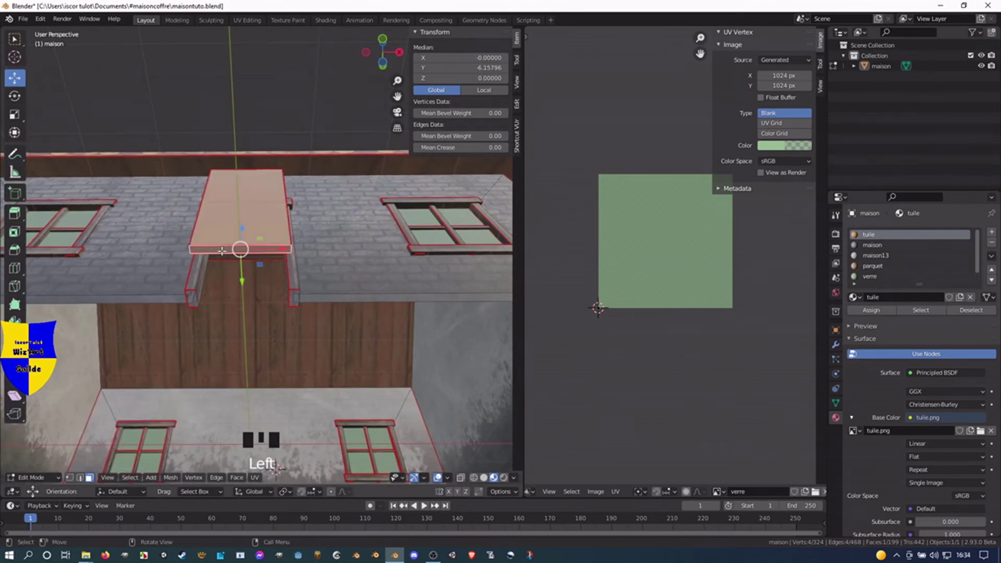
pyautogui.press('Delete')
pyautogui.click(221, 251)
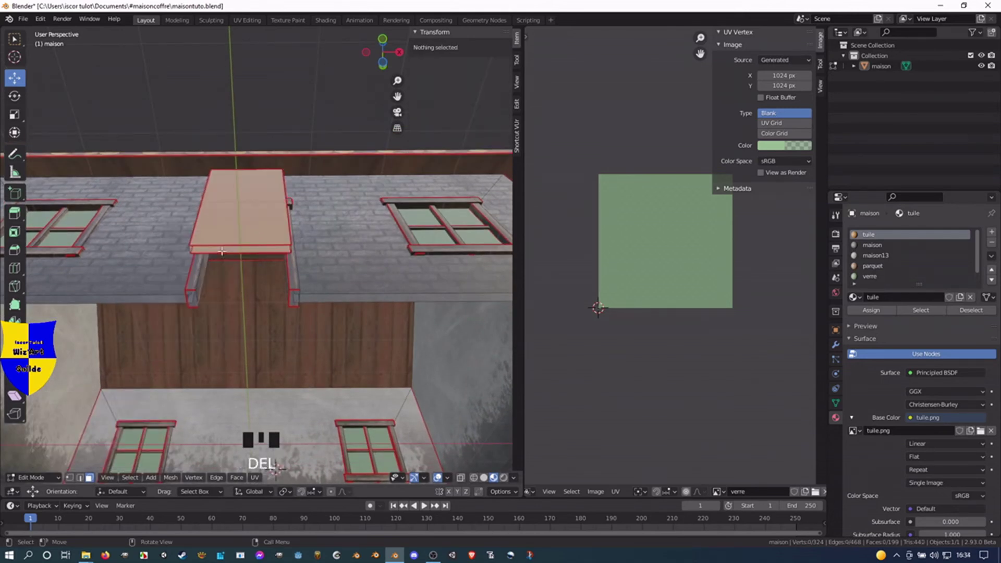
# Mark the two short top edges across the door's thickness as seams.
pyautogui.moveTo(223, 201); pyautogui.dragTo(276, 322, button='middle')
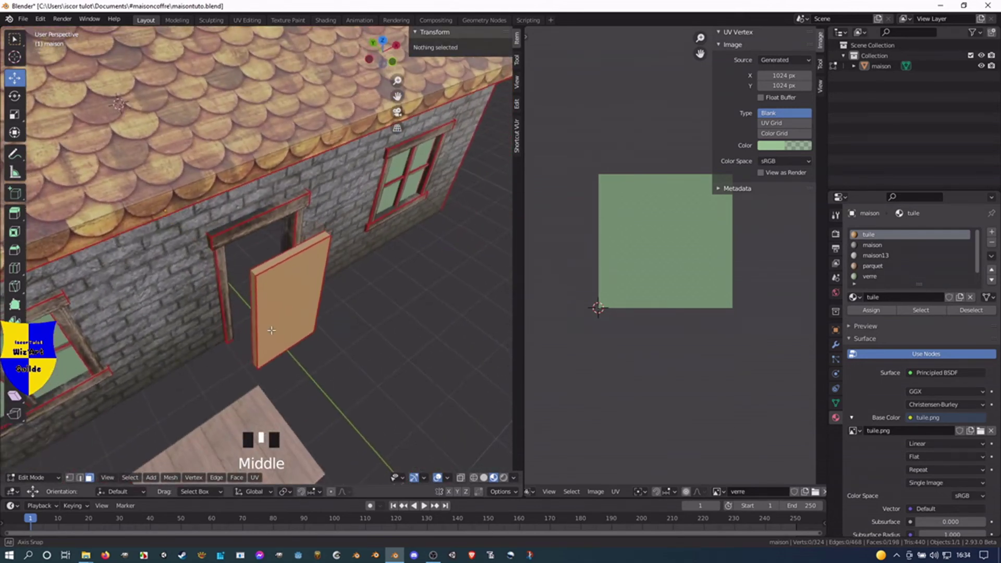
pyautogui.press('2')
pyautogui.click(254, 273)
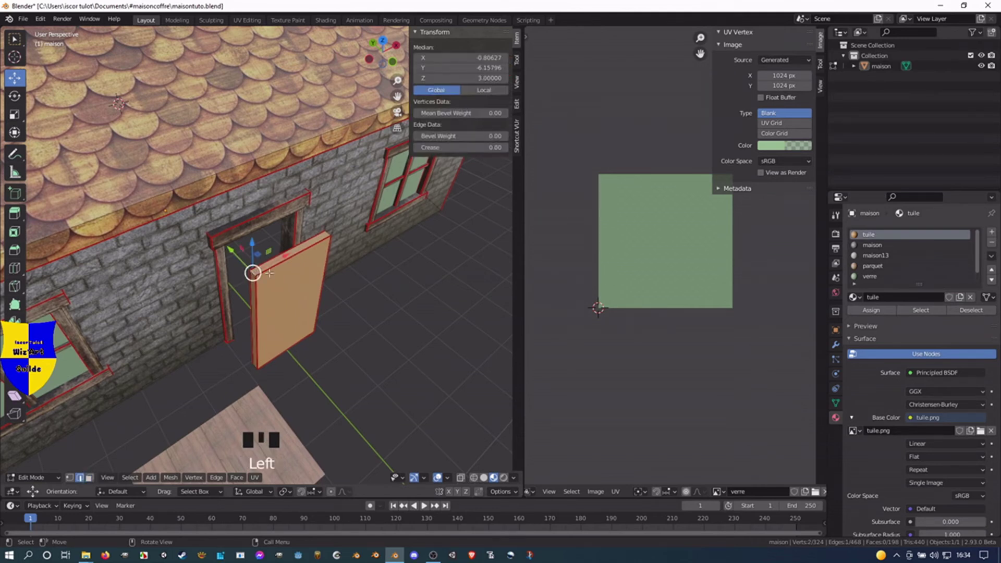
pyautogui.keyDown('shift'); pyautogui.click(327, 233); pyautogui.keyUp('shift')
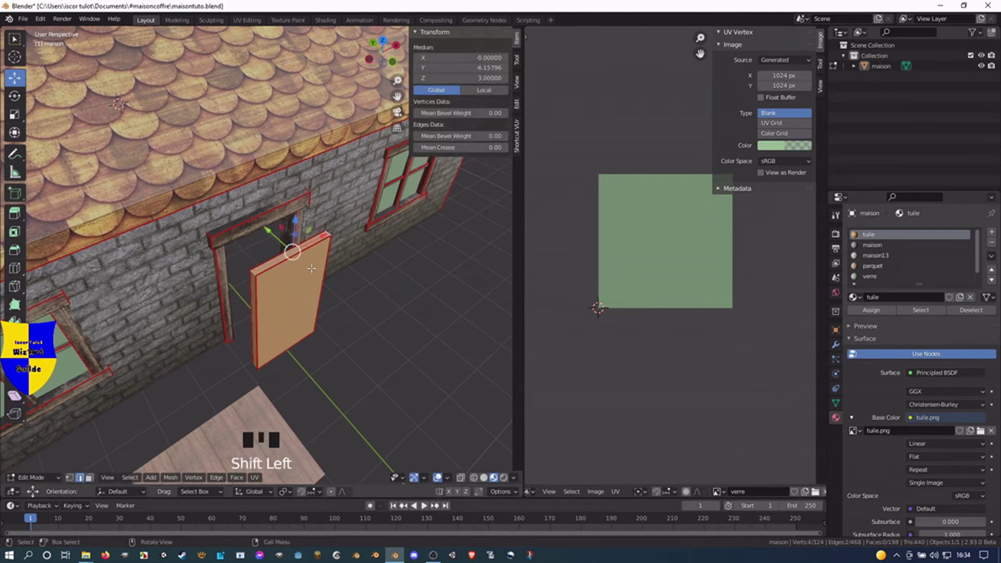
pyautogui.hotkey('ctrl', 'e')
pyautogui.click(309, 268)
# Unwrap the door's front face and back face separately.
pyautogui.press('3')
pyautogui.moveTo(271, 296); pyautogui.dragTo(279, 282, button='middle')
pyautogui.click(279, 282)
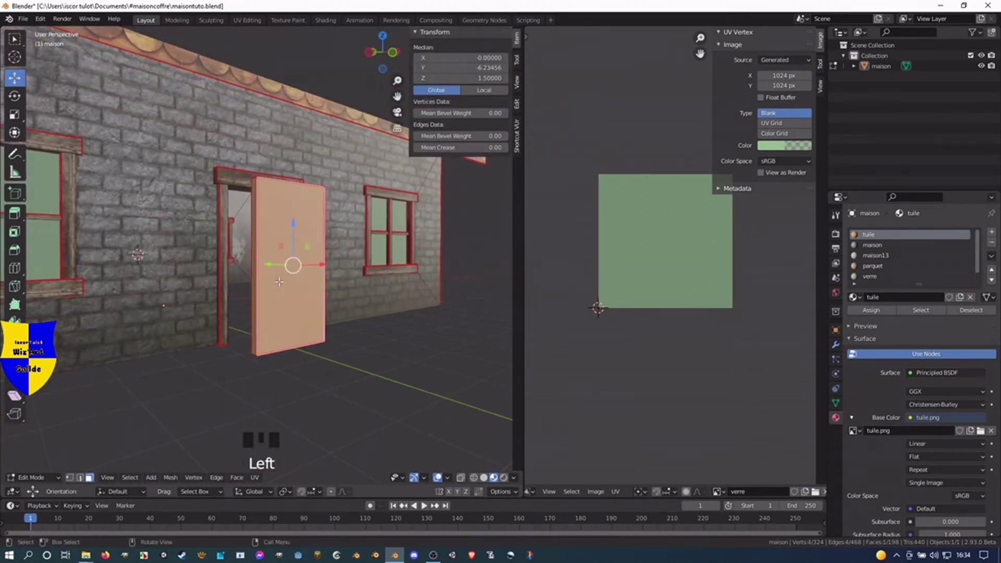
pyautogui.press('u')
pyautogui.click(280, 282)
pyautogui.moveTo(243, 361); pyautogui.dragTo(332, 313, button='middle')
pyautogui.click(332, 312)
pyautogui.press('u')
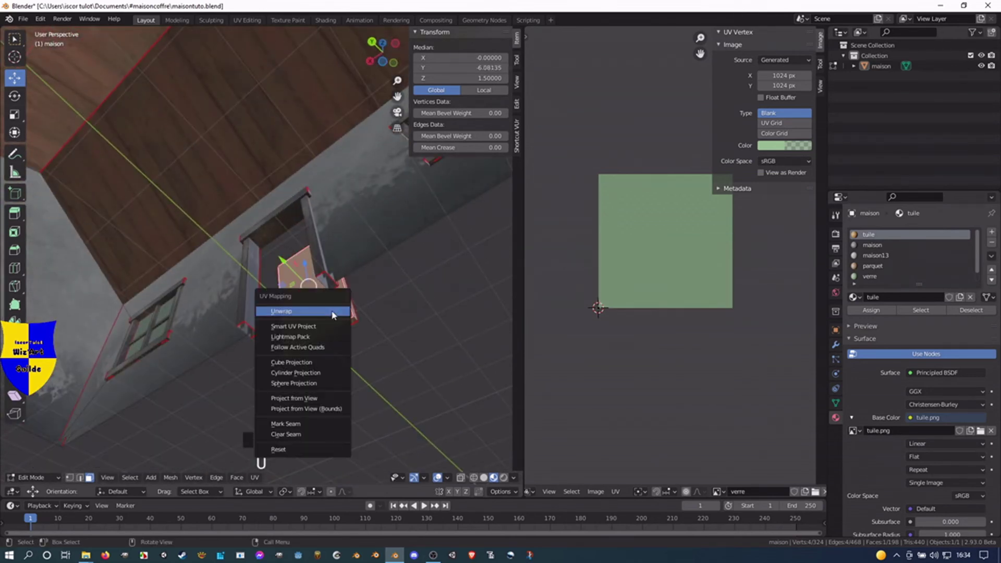
pyautogui.click(332, 312)
# Unwrap the door's two narrow side faces and its top face one at a time.
pyautogui.moveTo(334, 307); pyautogui.dragTo(292, 324, button='middle')
pyautogui.click(312, 302)
pyautogui.press('u')
pyautogui.click(315, 303)
pyautogui.click(318, 225)
pyautogui.press('u')
pyautogui.click(318, 226)
pyautogui.moveTo(351, 267); pyautogui.dragTo(239, 271, button='middle')
pyautogui.click(245, 271)
pyautogui.press('u')
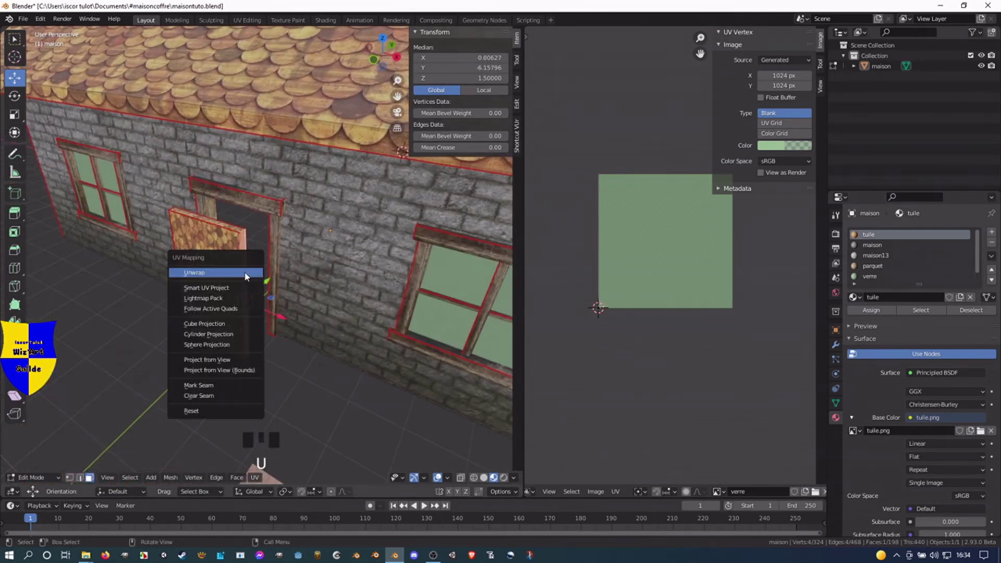
pyautogui.click(245, 272)
# Select the door's side and top faces together, pick the linked UV islands of the vertical strip, and set their X to 0.9.
pyautogui.press('shift')
pyautogui.keyDown('shift'); pyautogui.click(226, 226); pyautogui.keyUp('shift')
pyautogui.moveTo(230, 240); pyautogui.dragTo(268, 286, button='middle')
pyautogui.keyDown('shift'); pyautogui.click(260, 292); pyautogui.keyUp('shift')
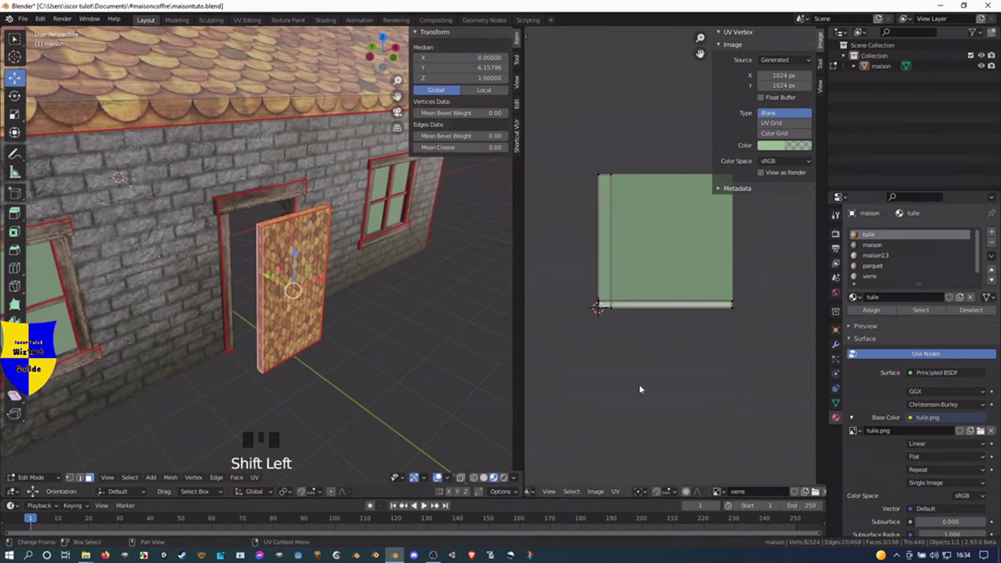
pyautogui.click(611, 271)
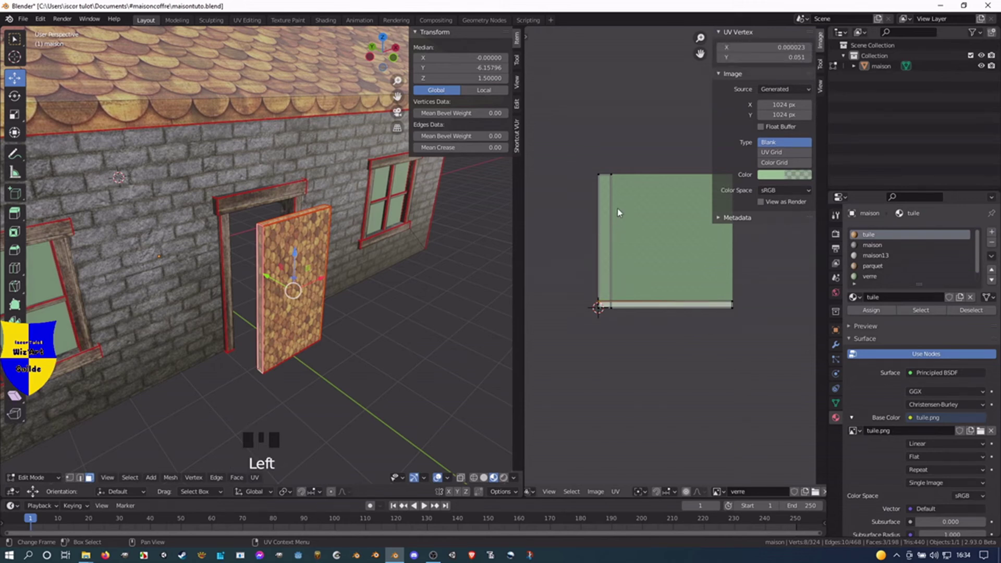
pyautogui.click(613, 176)
pyautogui.press('l')
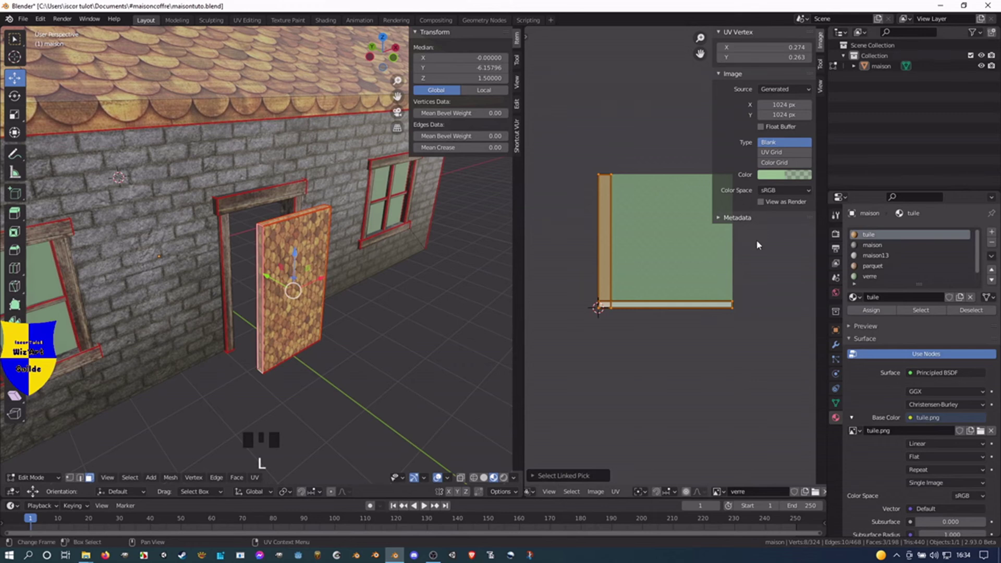
pyautogui.scroll(-1, 605, 308)
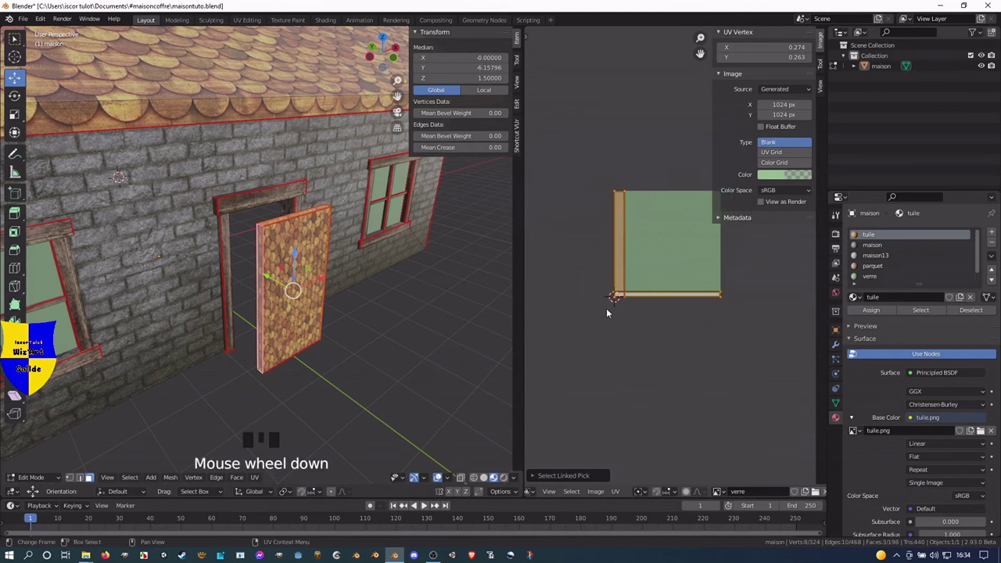
pyautogui.click(779, 47)
pyautogui.write('0.9')
pyautogui.press('Return')
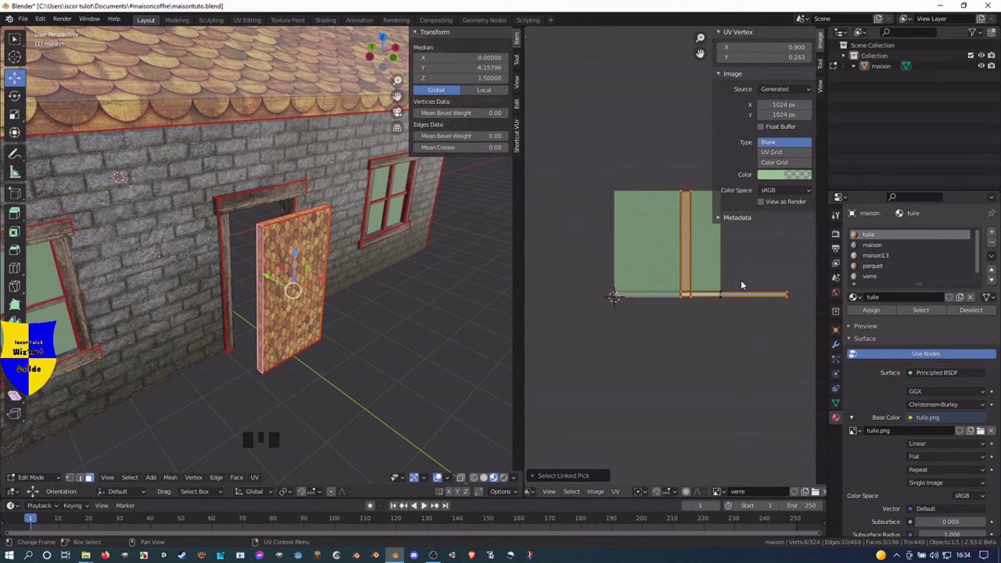
# Select only the door's side face on the negative X side and rotate its UV island 90°.
pyautogui.click(750, 295)
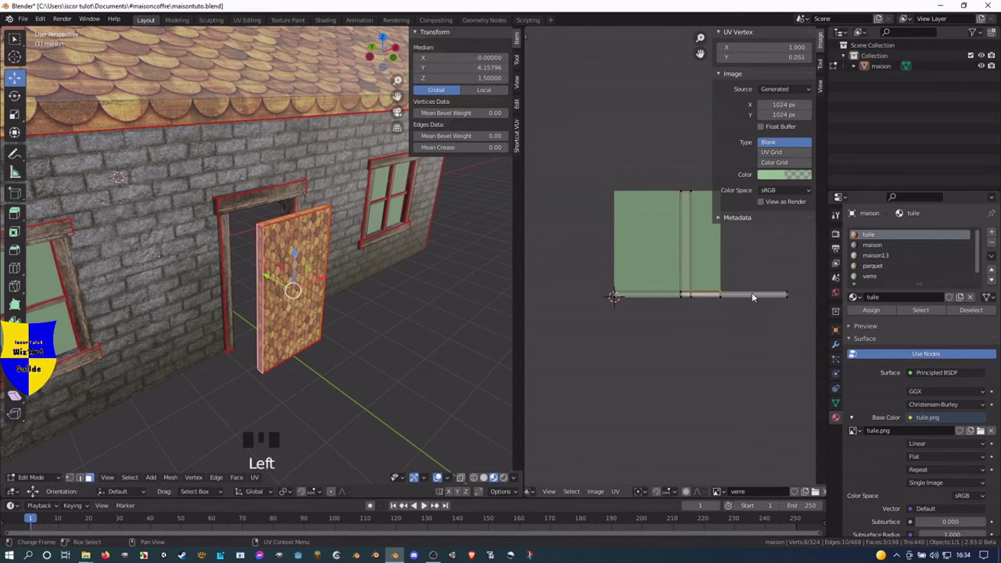
pyautogui.click(786, 297)
pyautogui.press('l')
pyautogui.click(786, 296)
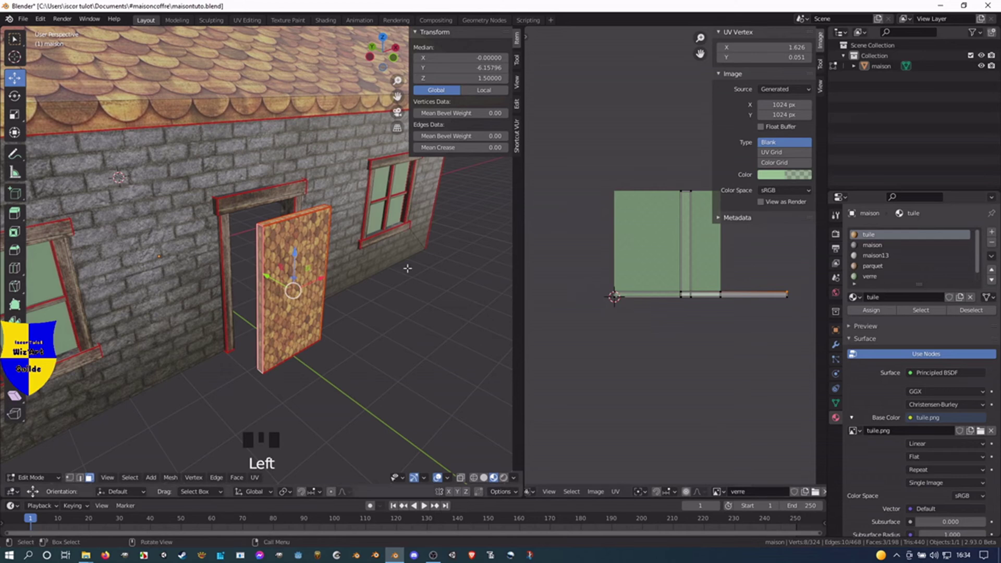
pyautogui.press('3')
pyautogui.click(259, 251)
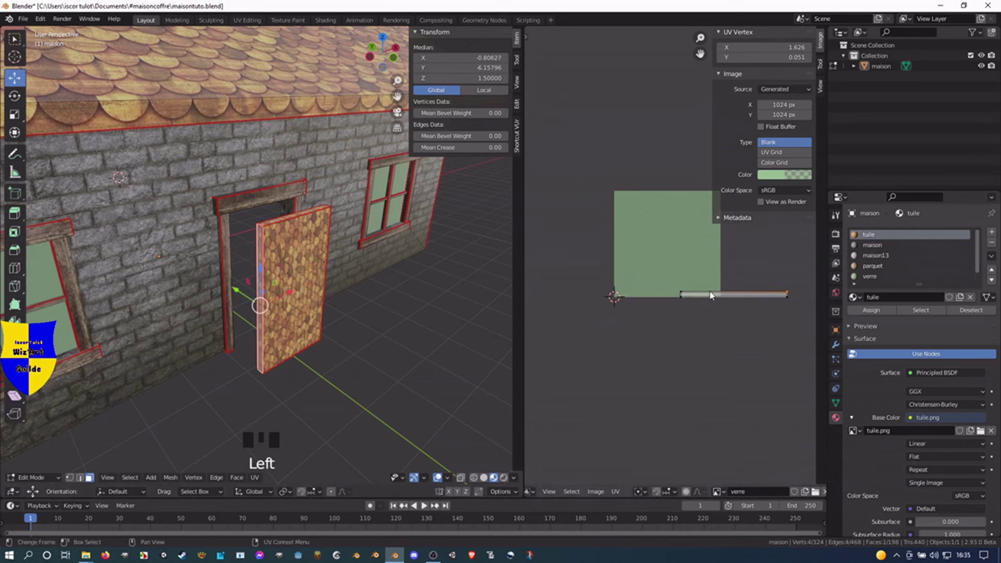
pyautogui.press('l')
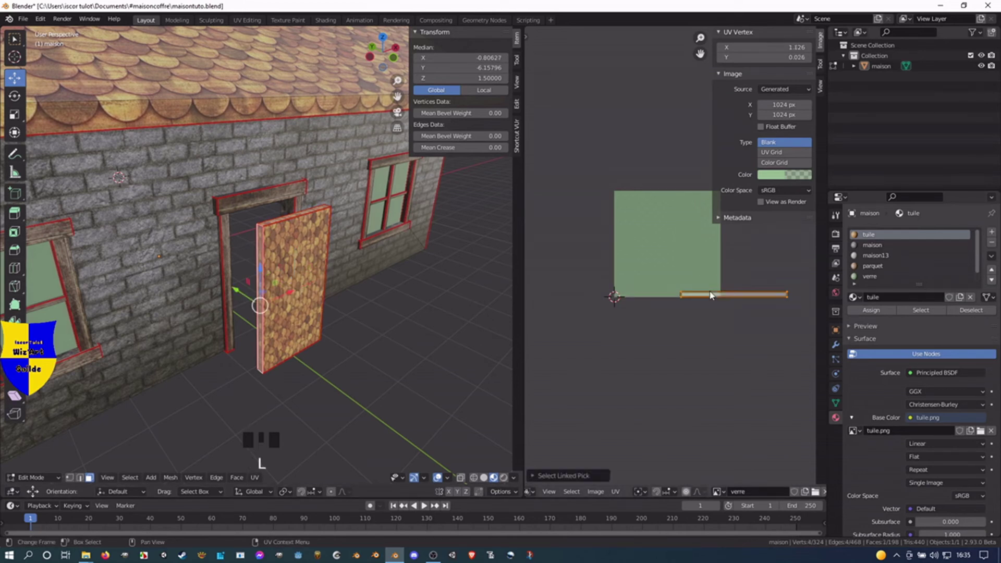
pyautogui.press('r')
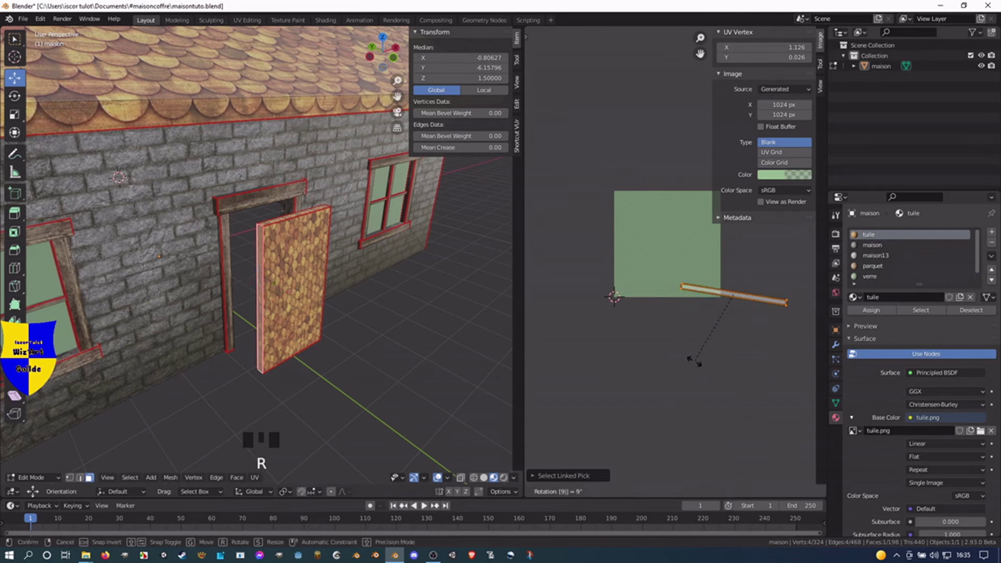
pyautogui.click(696, 365)
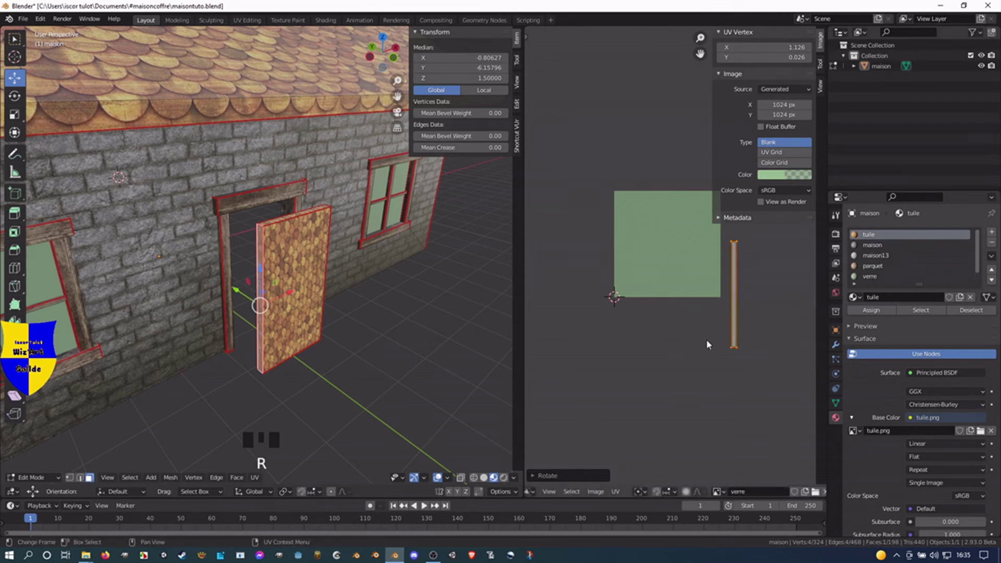
# Move the rotated side strip onto the texture area, with its UV position at X 0.9 and Y 0.5.
pyautogui.press('g')
pyautogui.click(700, 338)
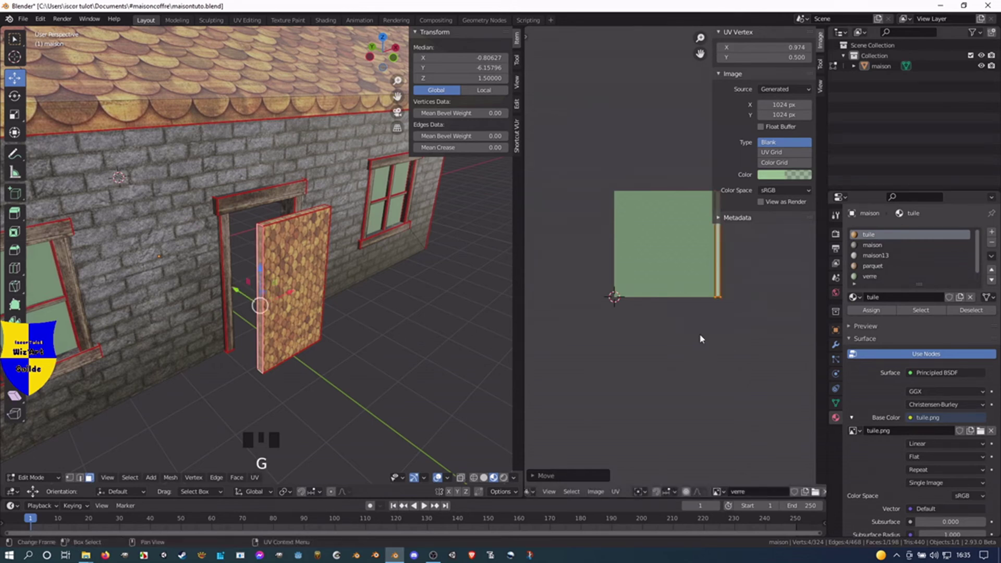
pyautogui.click(790, 48)
pyautogui.write('0')
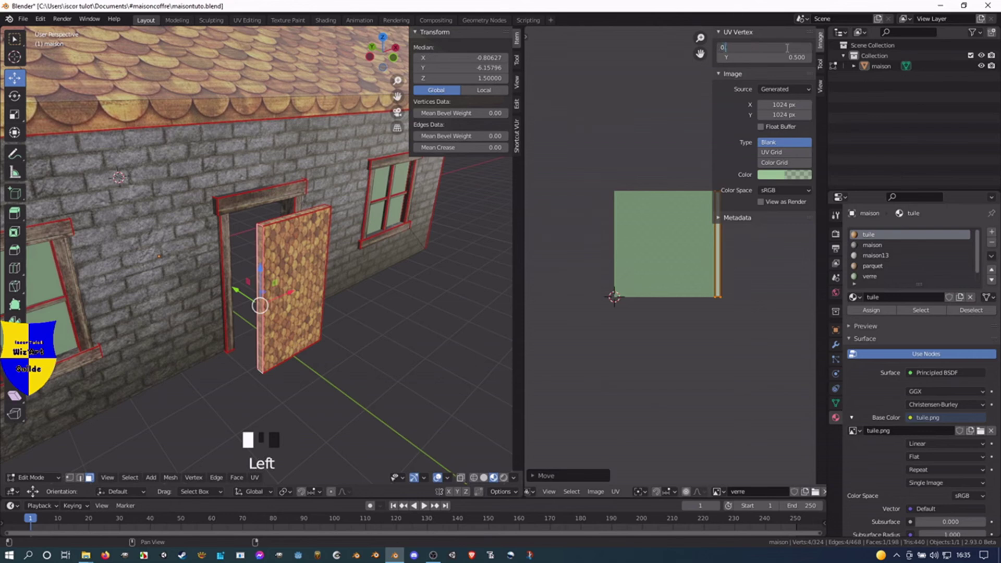
pyautogui.press('Return')
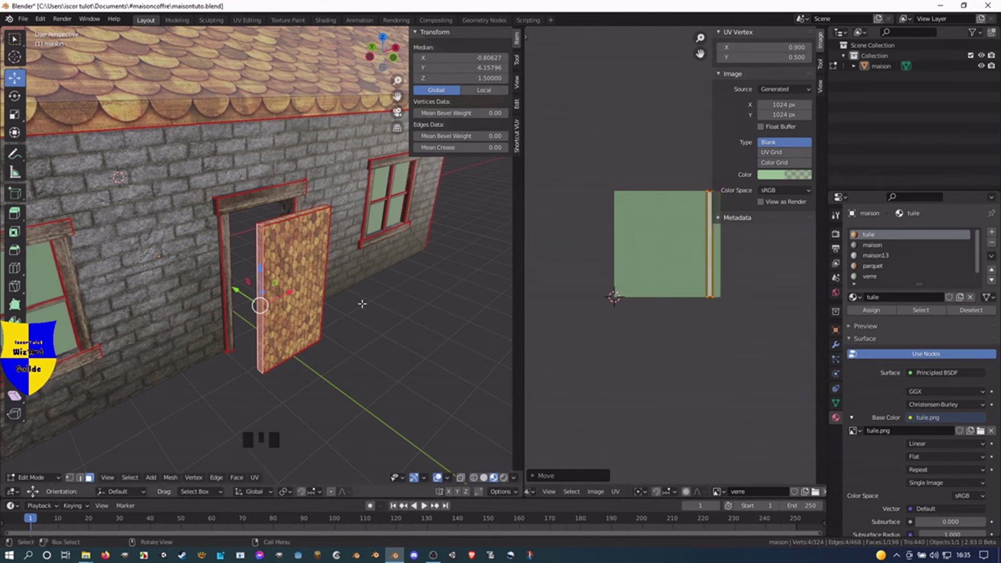
# Select the door's opposite side face on the positive X side and rotate its UV island 90°.
pyautogui.moveTo(363, 304); pyautogui.dragTo(237, 307, button='middle')
pyautogui.click(222, 305)
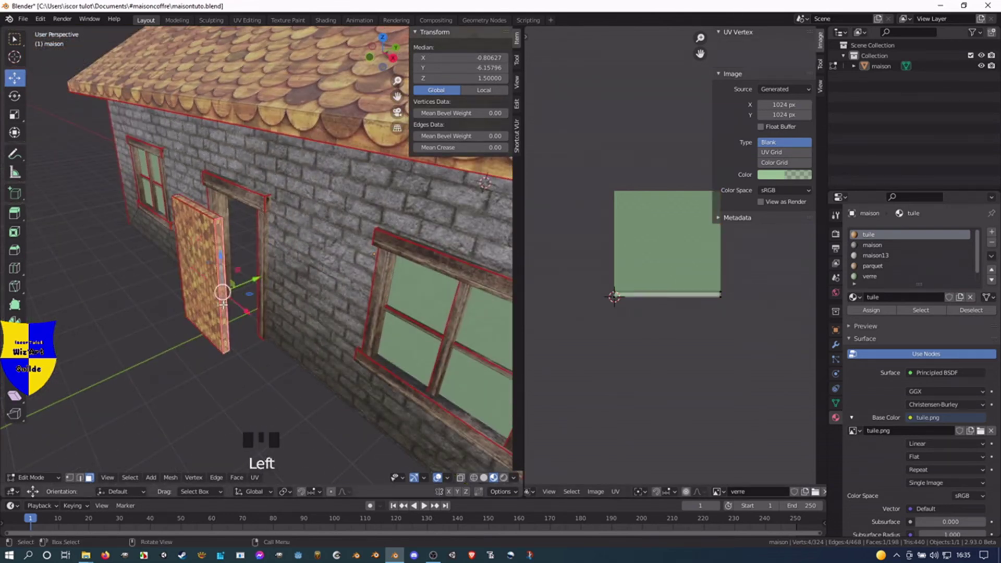
pyautogui.press('a')
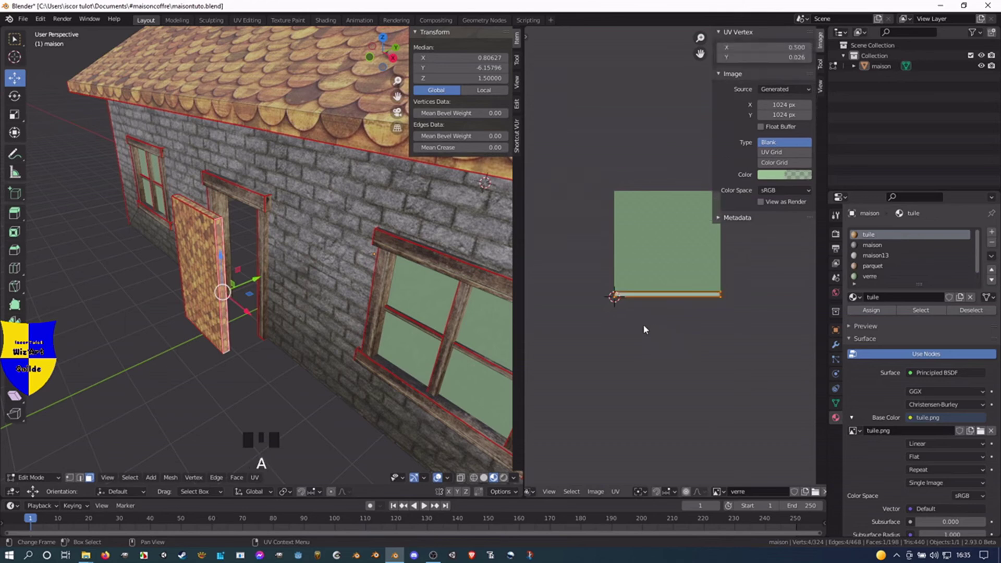
pyautogui.press('r')
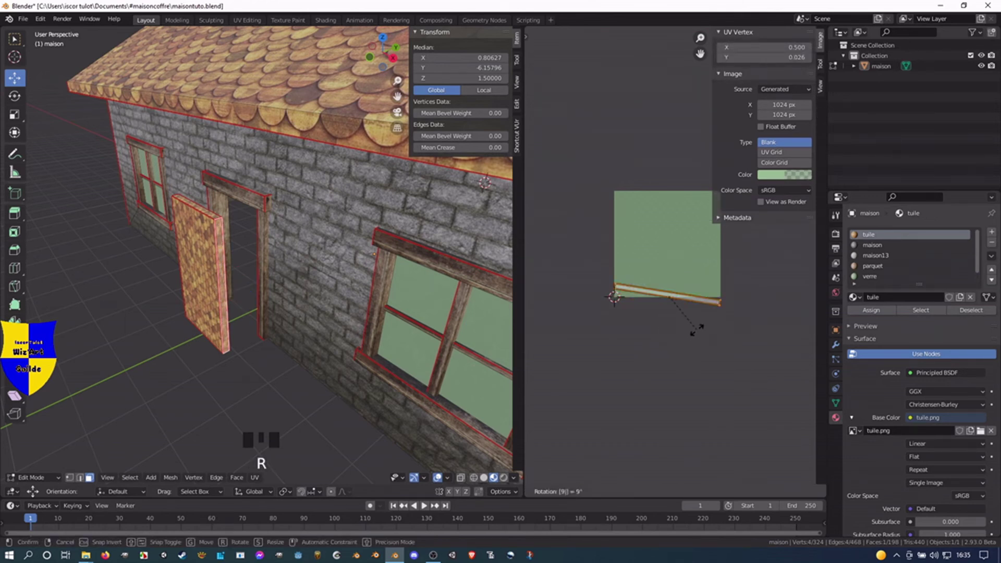
pyautogui.click(696, 329)
# Position the opposite side face's UV strip at X 0.9 and Y 0.5, matching the first side.
pyautogui.press('g')
pyautogui.click(708, 329)
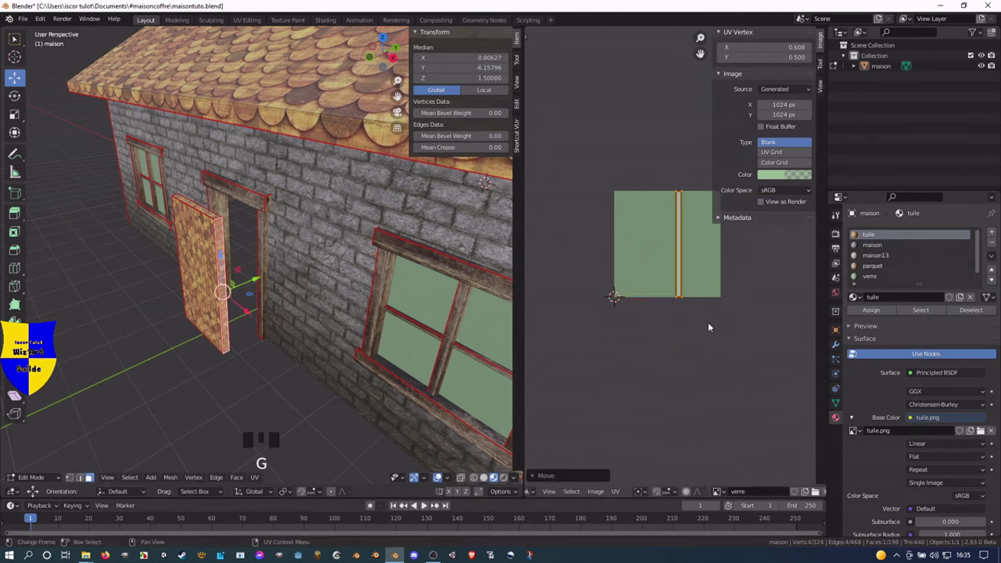
pyautogui.click(776, 46)
pyautogui.write('0')
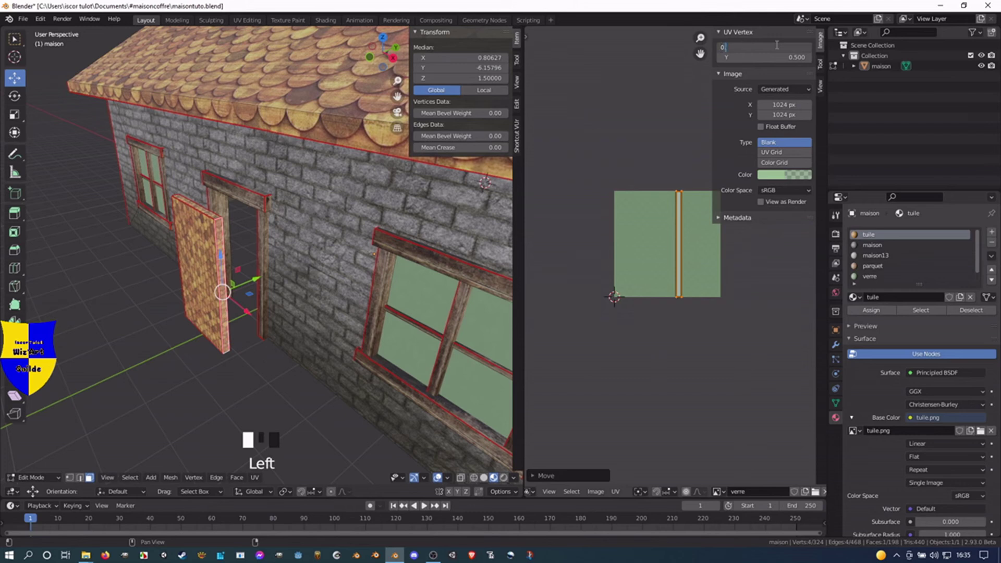
pyautogui.write('.9')
pyautogui.press('Return')
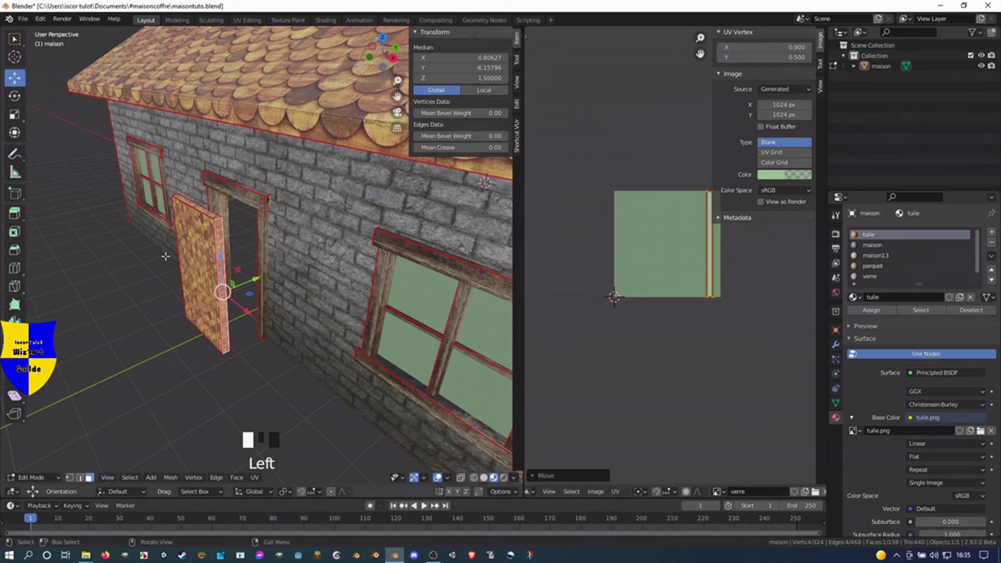
# Rotate the UV island of the door's large face on the negative Y side 90° and position it at X 0.269, Y 0.5.
pyautogui.click(201, 259)
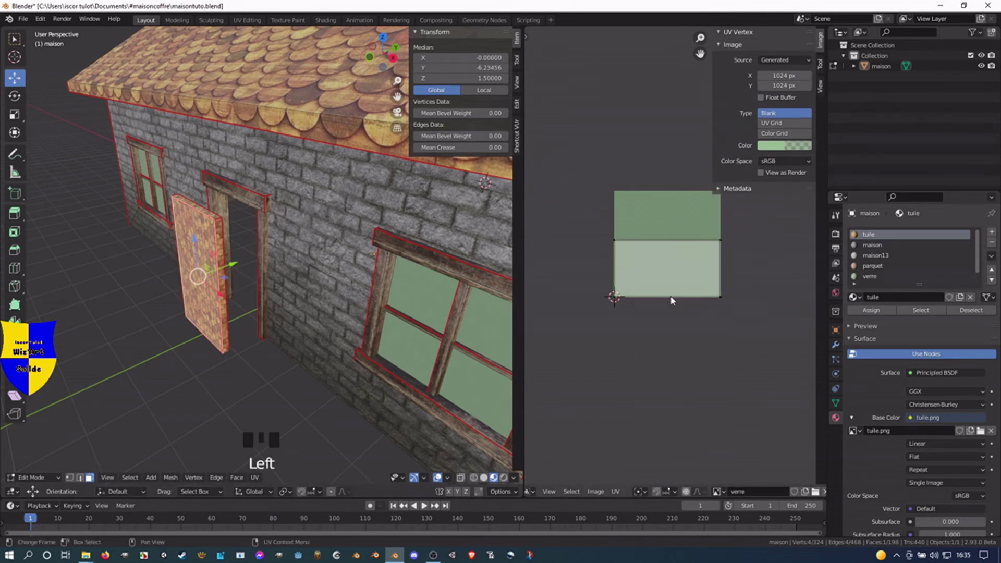
pyautogui.press('a')
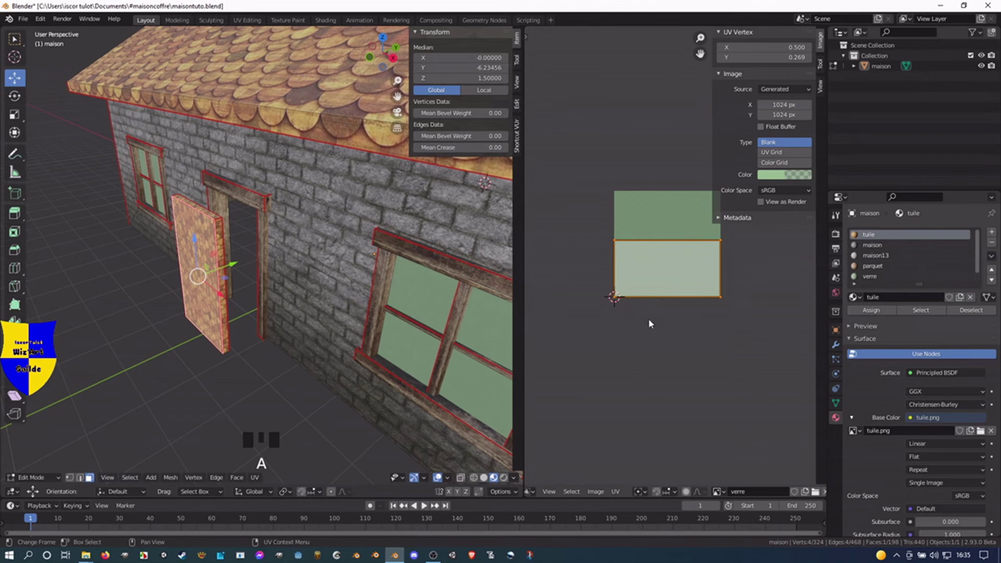
pyautogui.press('r')
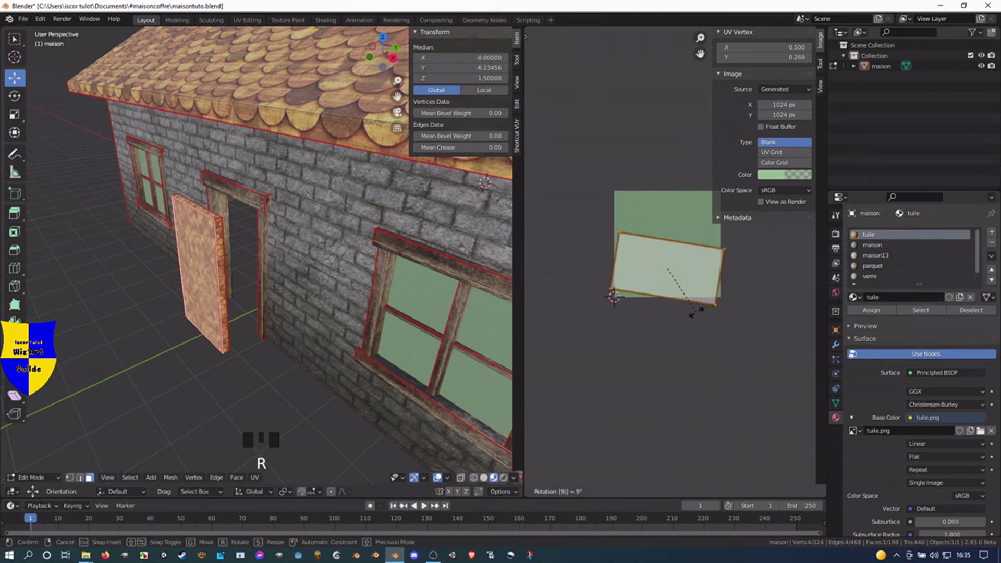
pyautogui.click(697, 316)
pyautogui.press('g')
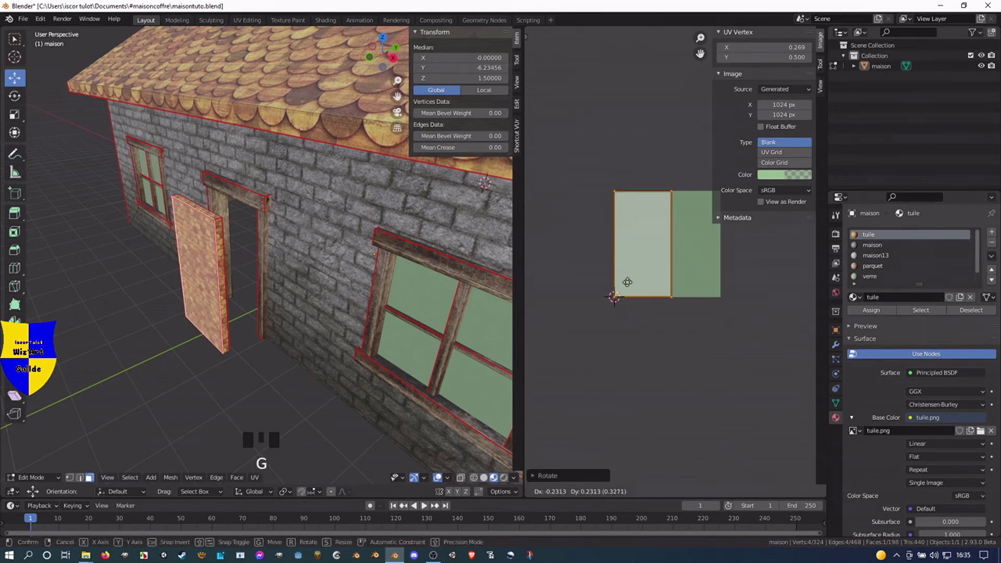
pyautogui.click(628, 283)
# Select the entire linked door mesh and assign the montant material to it.
pyautogui.moveTo(297, 386); pyautogui.dragTo(228, 381, button='middle')
pyautogui.click(288, 332)
pyautogui.scroll(-3, 274, 268)
pyautogui.moveTo(266, 277)
pyautogui.mouseDown(button='middle')
pyautogui.moveTo(258, 302)
pyautogui.moveTo(257, 270)
pyautogui.mouseUp(button='middle')
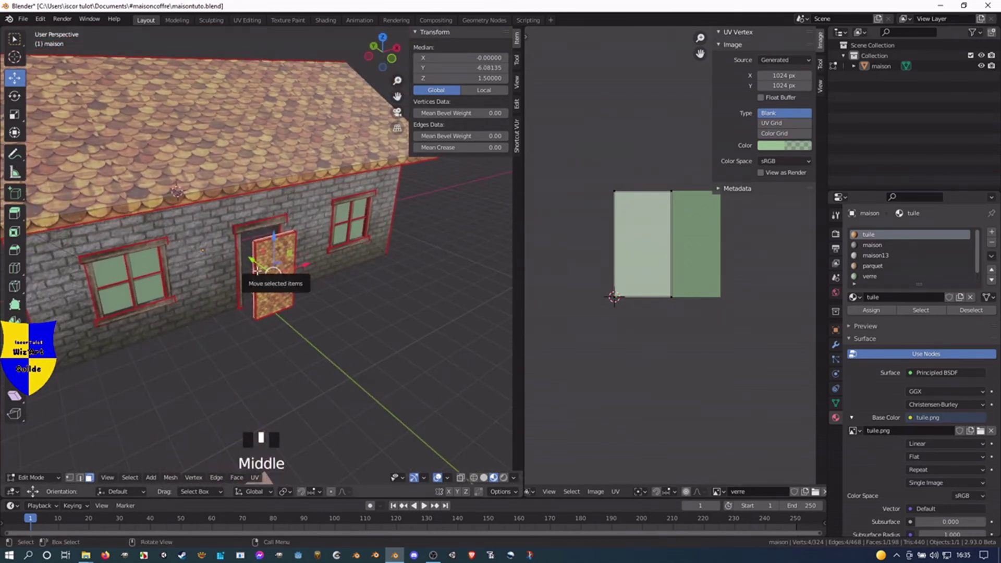
pyautogui.press('l')
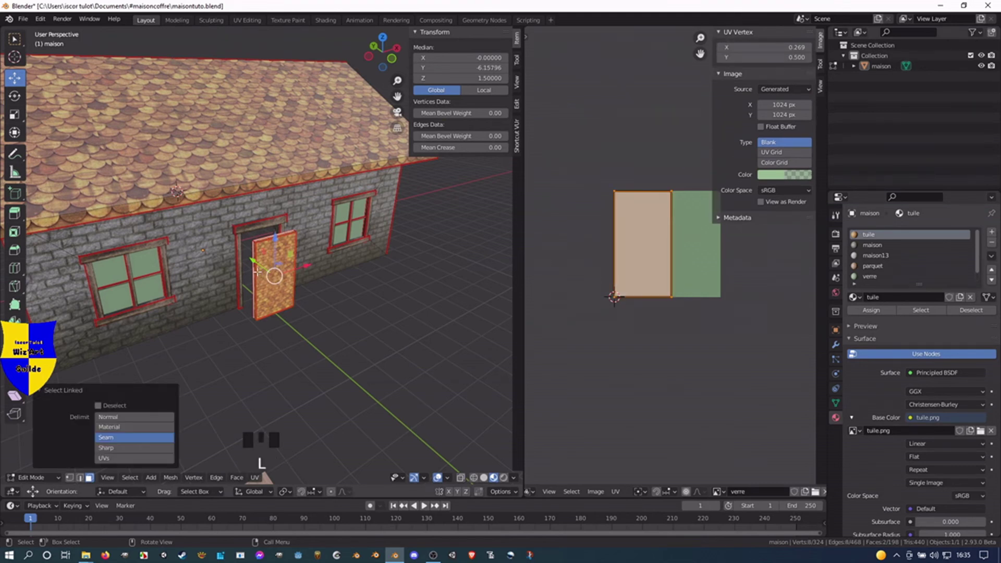
pyautogui.press('KP_Decimal')
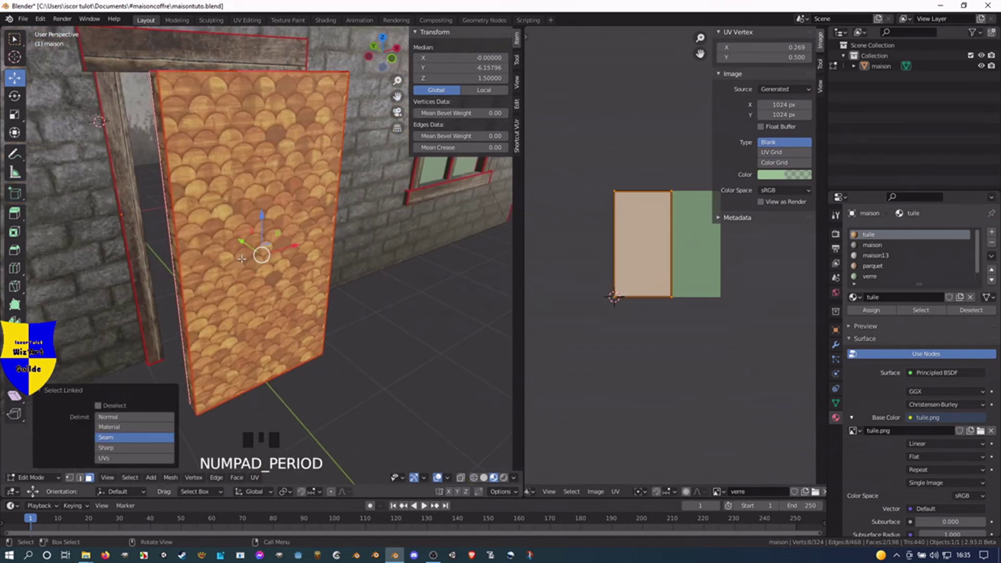
pyautogui.press('2')
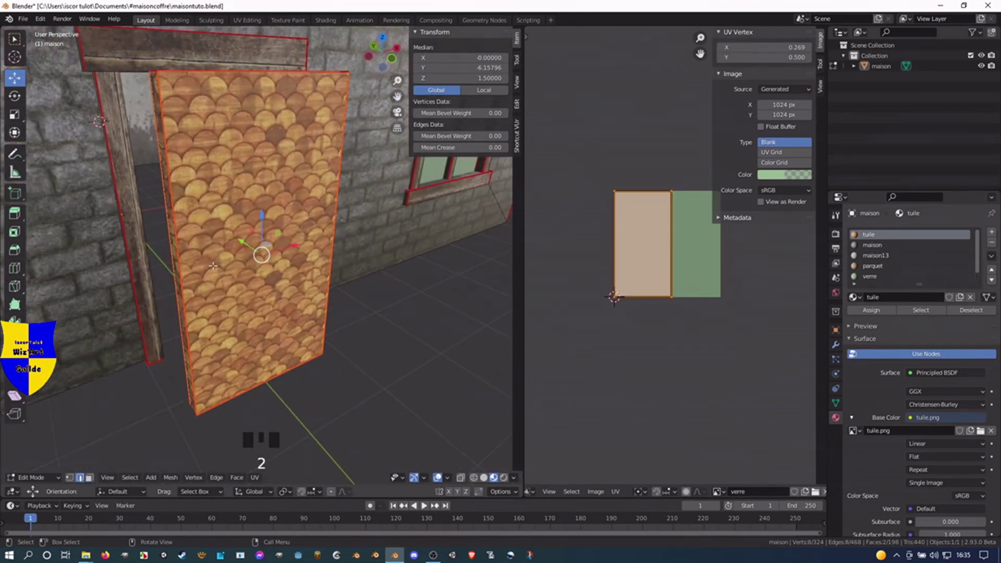
pyautogui.click(176, 278)
pyautogui.press('l')
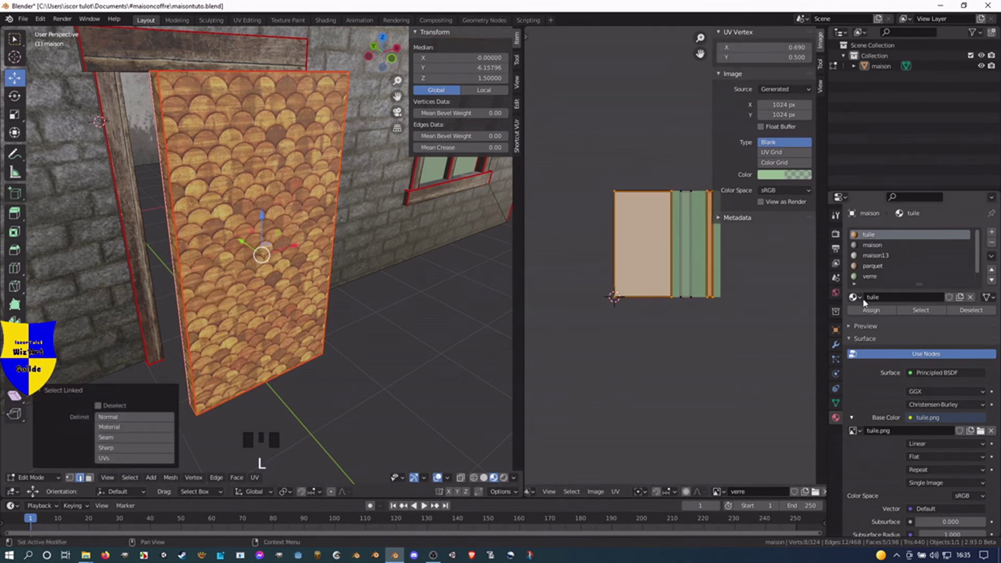
pyautogui.scroll(-3, 890, 250)
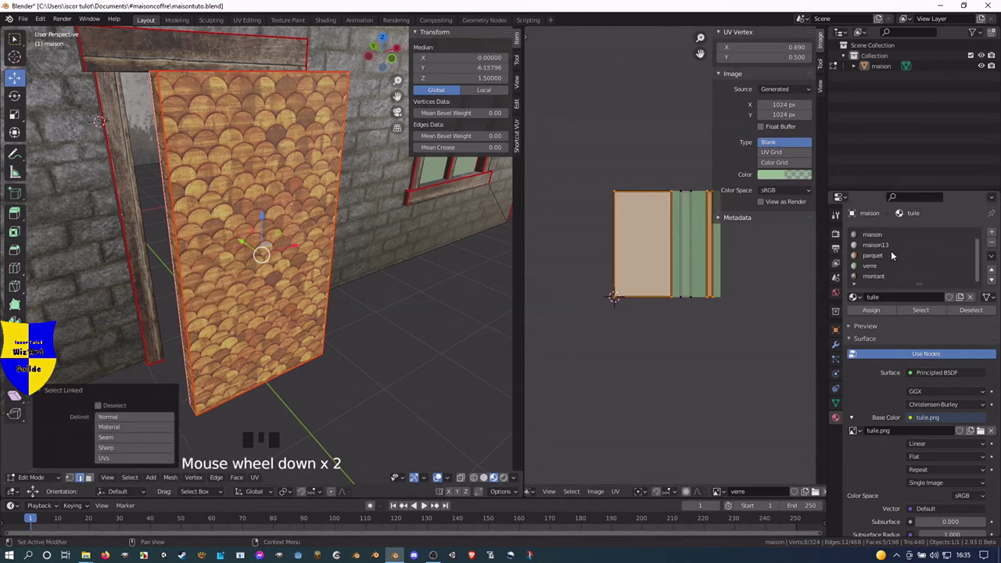
pyautogui.click(879, 277)
pyautogui.click(874, 310)
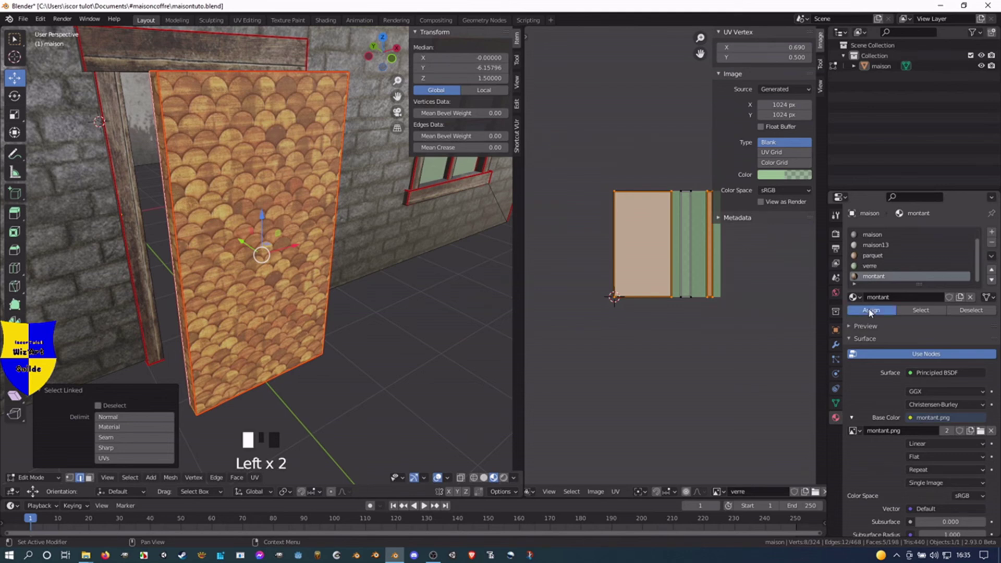
# Select the linked narrow UV strip in the middle of the door's layout and set its X position to 0.9.
pyautogui.scroll(-1, 567, 323)
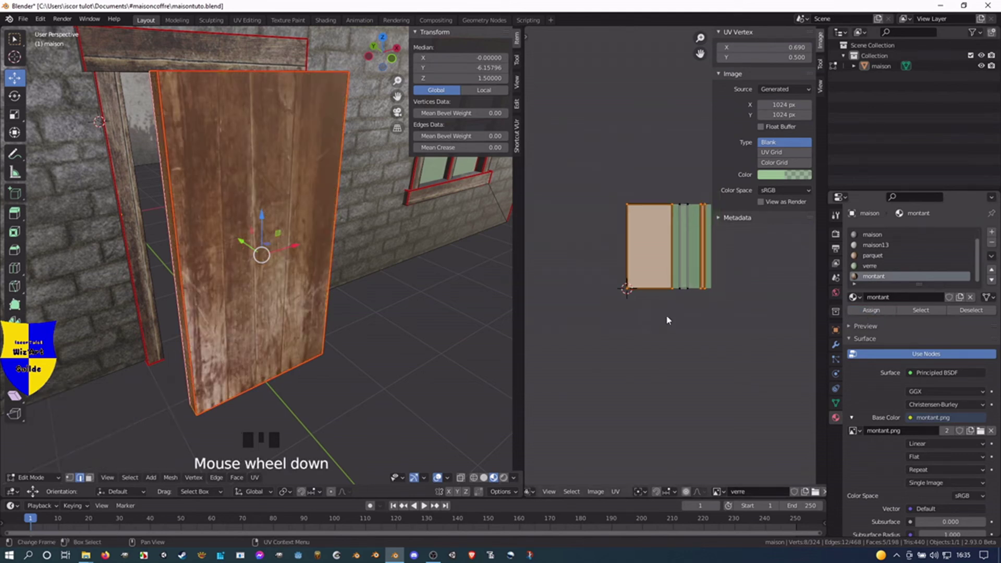
pyautogui.click(681, 290)
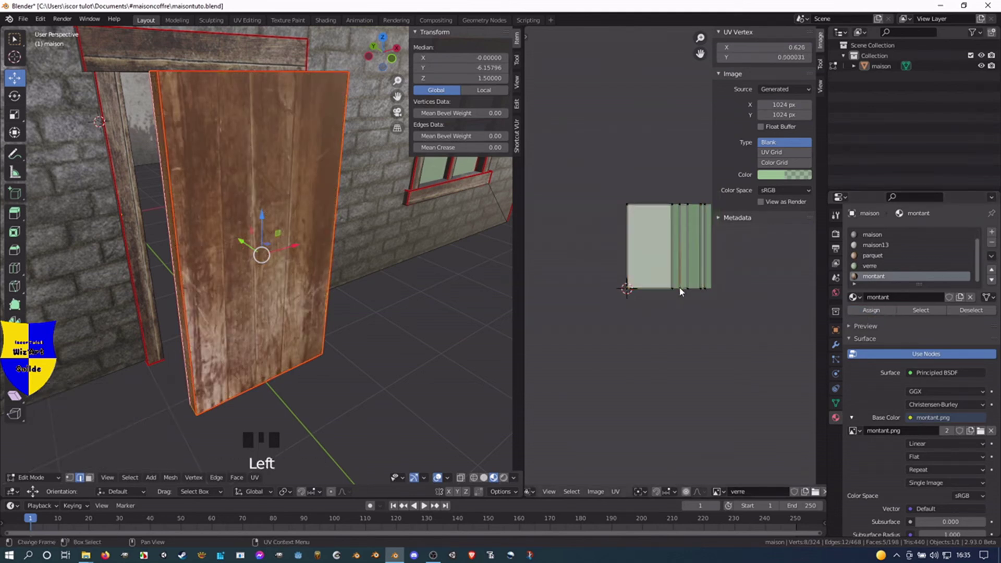
pyautogui.press('l')
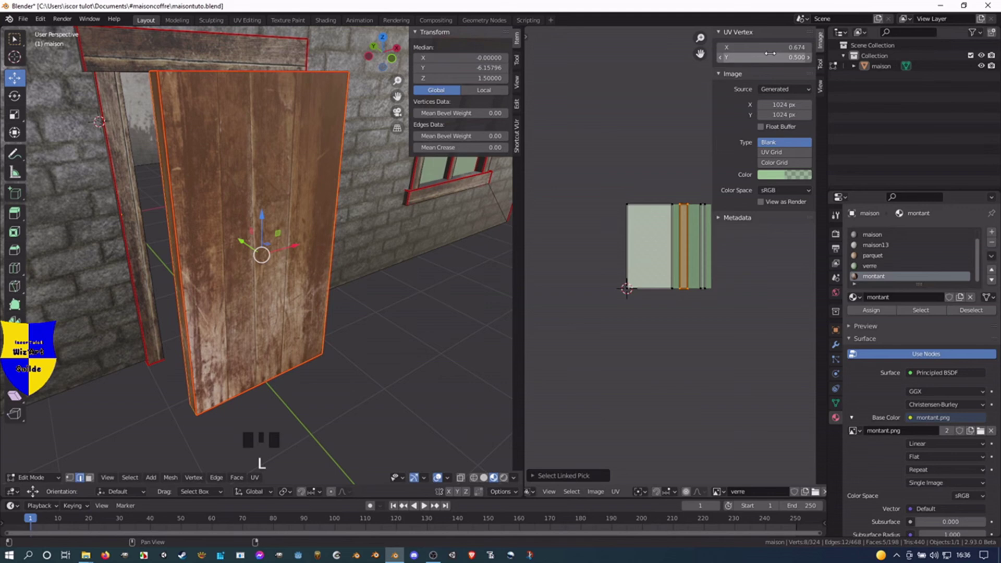
pyautogui.click(767, 48)
pyautogui.write('0.9')
pyautogui.press('Return')
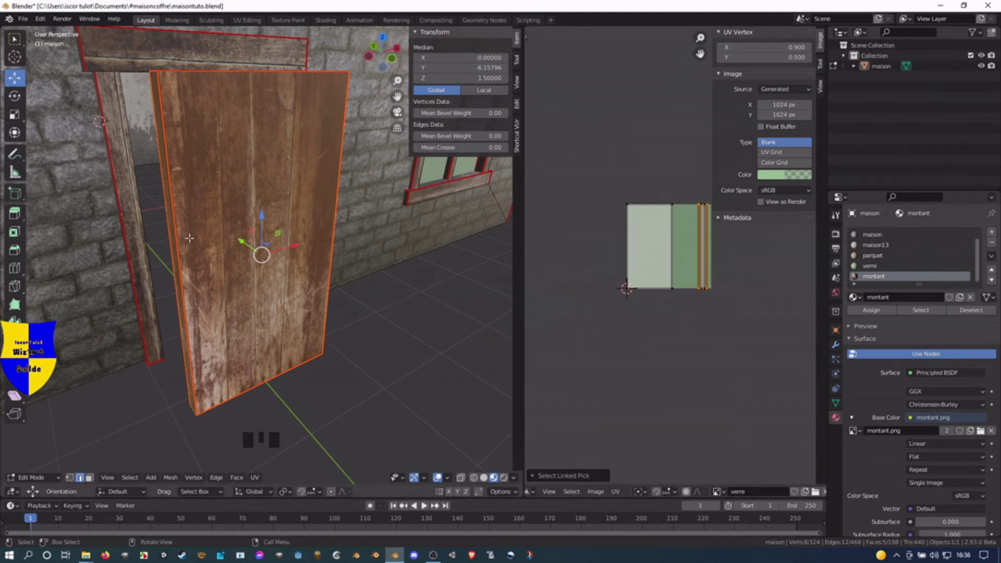
# Select the whole linked door mesh and separate it from the house into its own object.
pyautogui.scroll(-4, 149, 199)
pyautogui.scroll(-4, 201, 290)
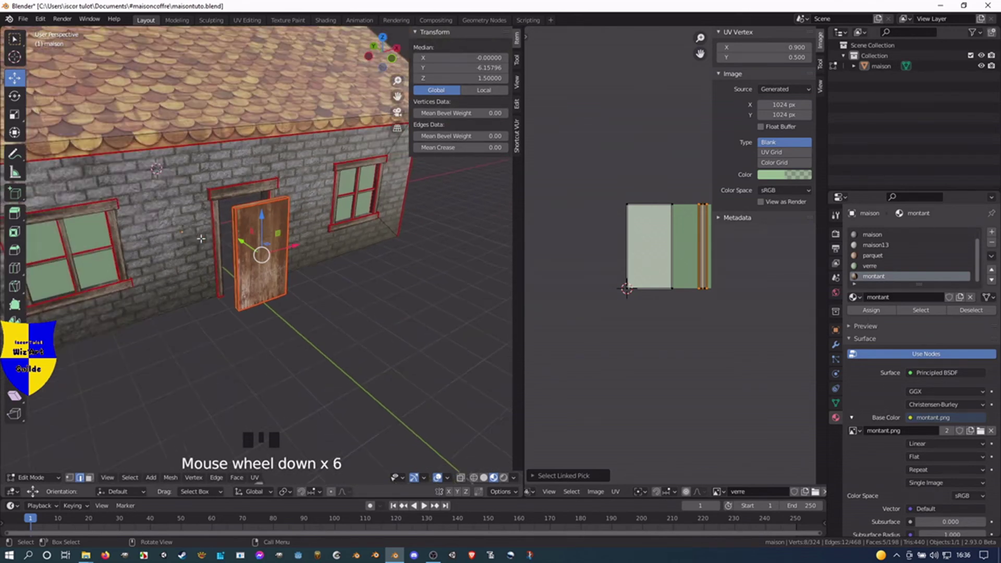
pyautogui.moveTo(208, 295); pyautogui.dragTo(223, 308, button='middle')
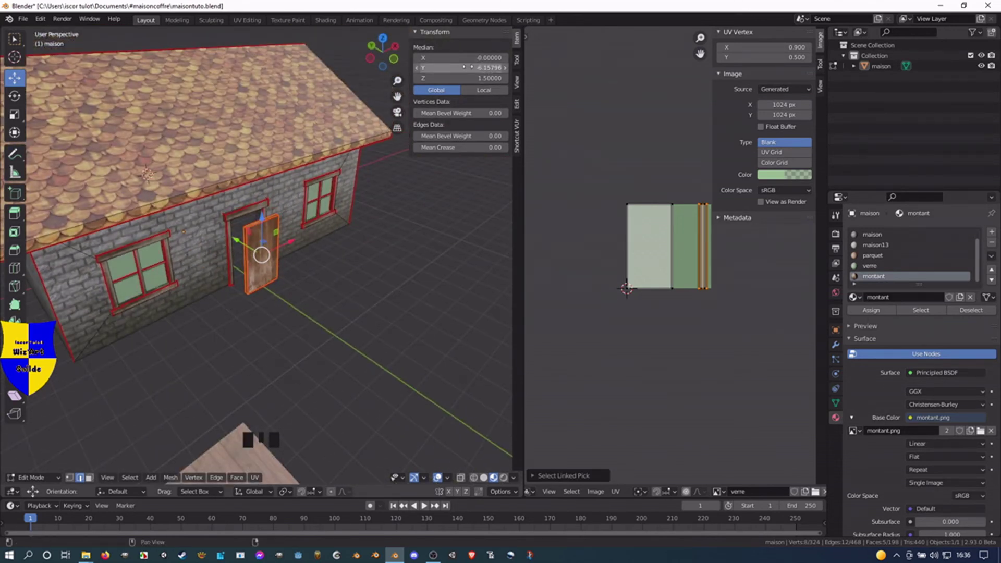
pyautogui.click(245, 262)
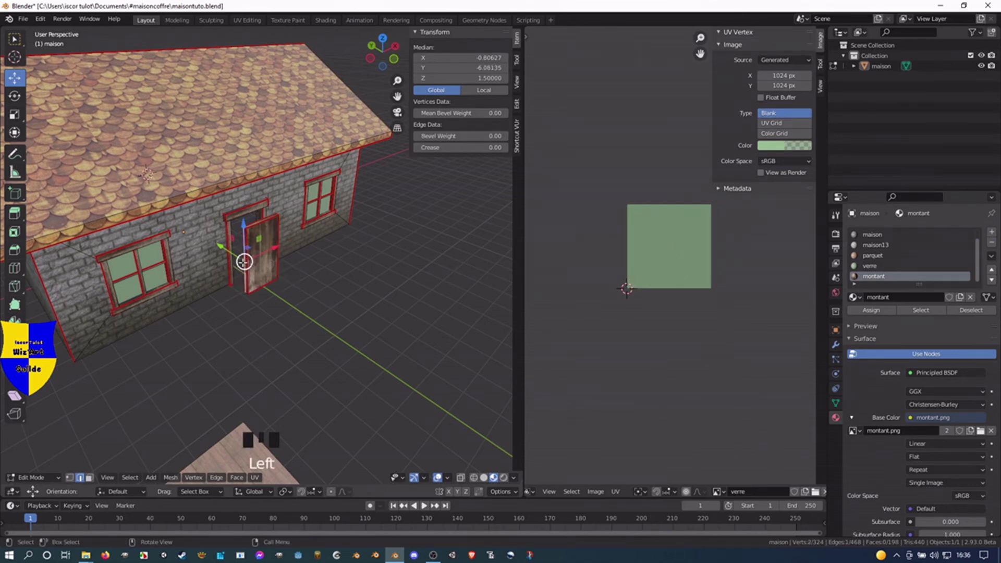
pyautogui.press('l')
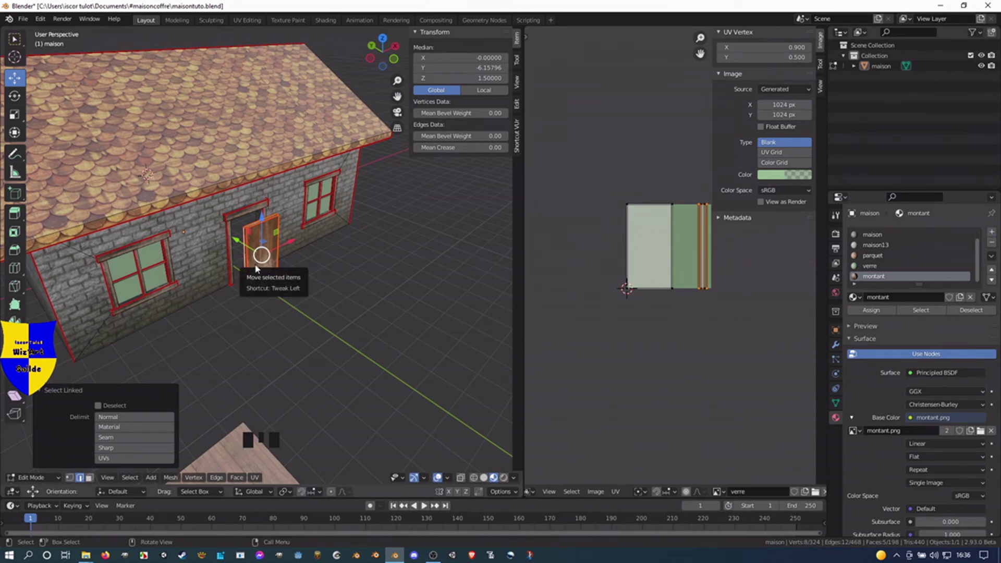
pyautogui.press('p')
pyautogui.click(237, 269)
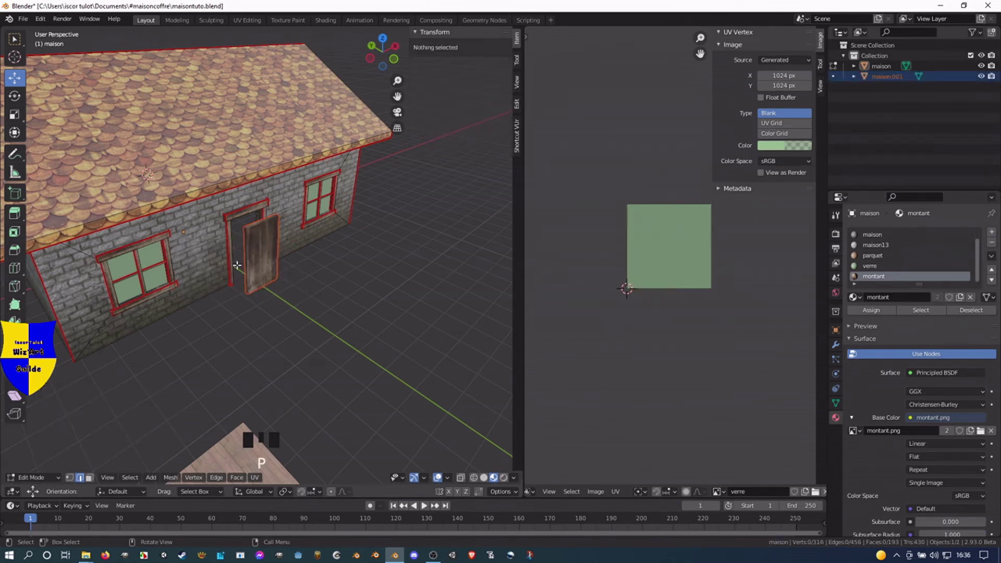
# Rename the separated door object maison.001 as porte.
pyautogui.doubleClick(893, 76)
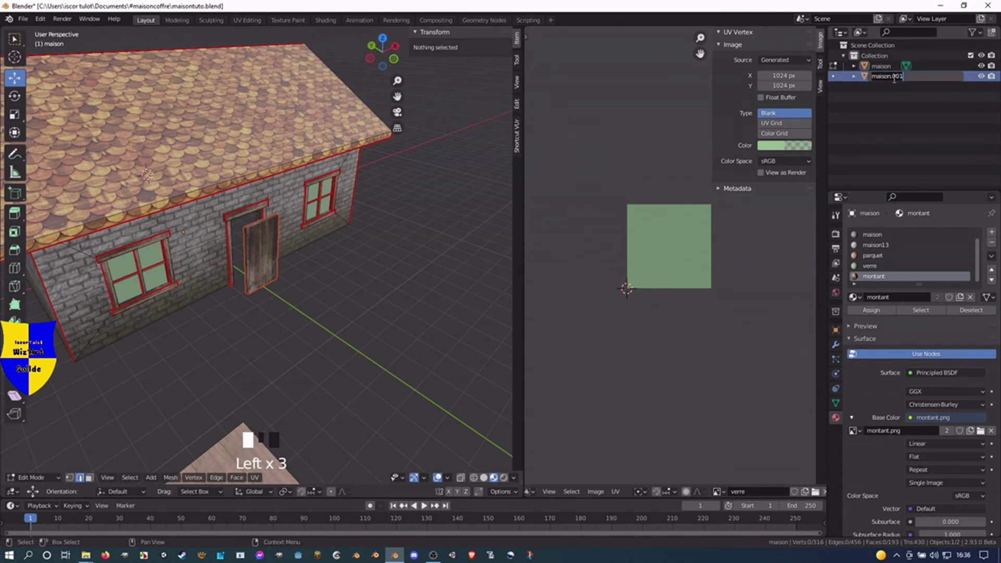
pyautogui.hotkey('ctrl', 'a')
pyautogui.write('porte')
pyautogui.press('Return')
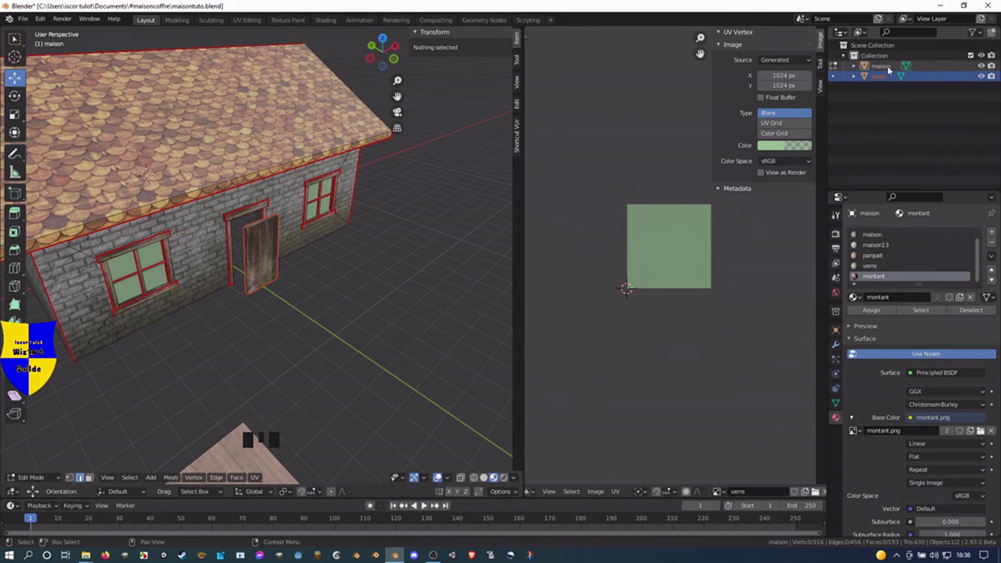
# Hide and show the porte and maison objects in turn to check how the geometry is divided.
pyautogui.click(251, 287)
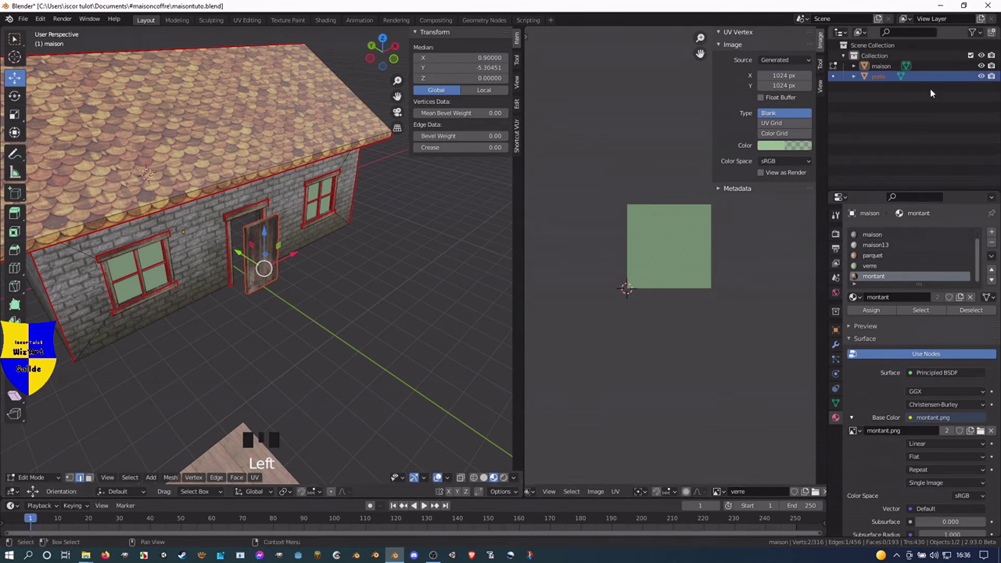
pyautogui.click(981, 76)
pyautogui.click(982, 76)
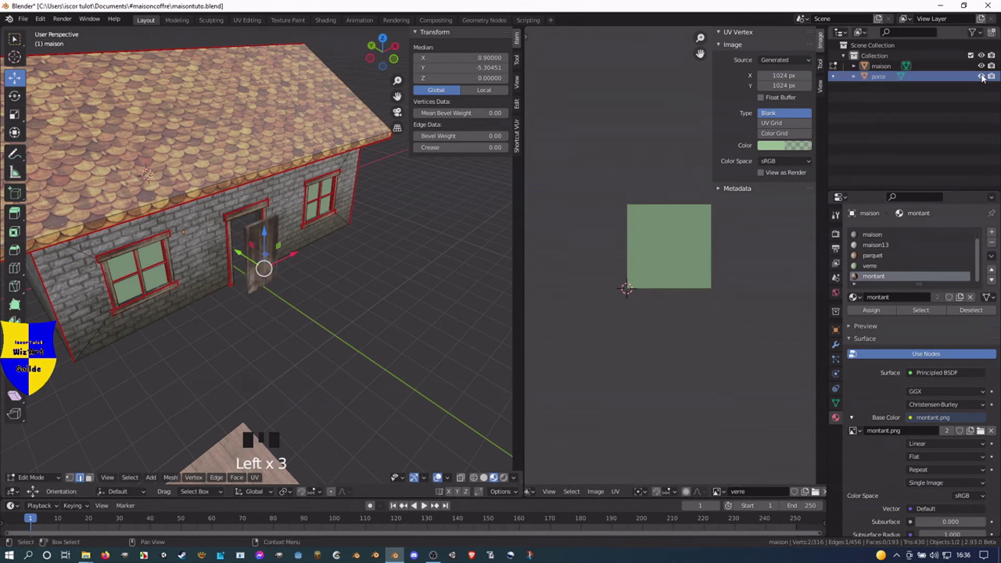
pyautogui.click(983, 66)
pyautogui.click(982, 66)
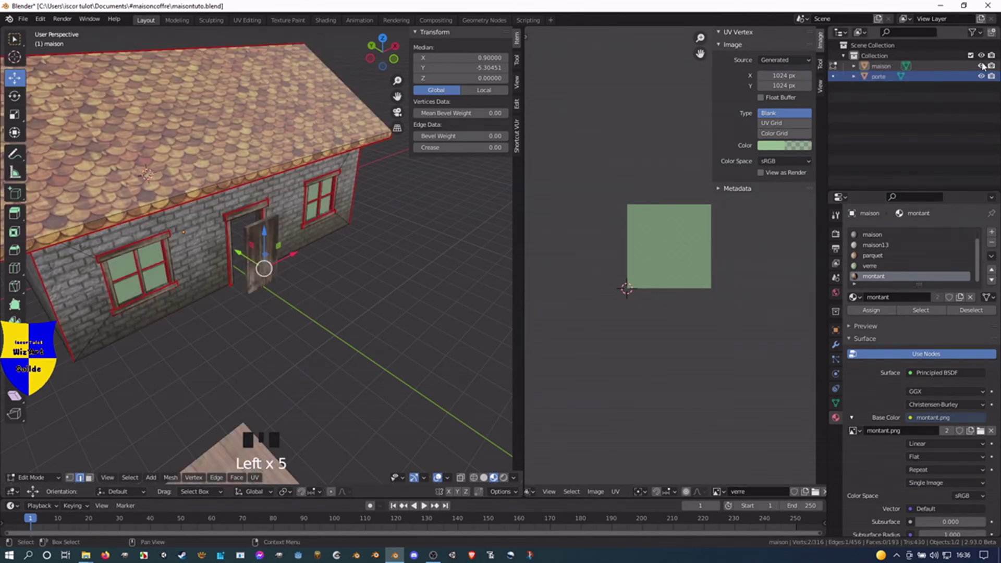
# Leave Edit Mode on the house, select the porte object and enter Edit Mode on it.
pyautogui.click(881, 77)
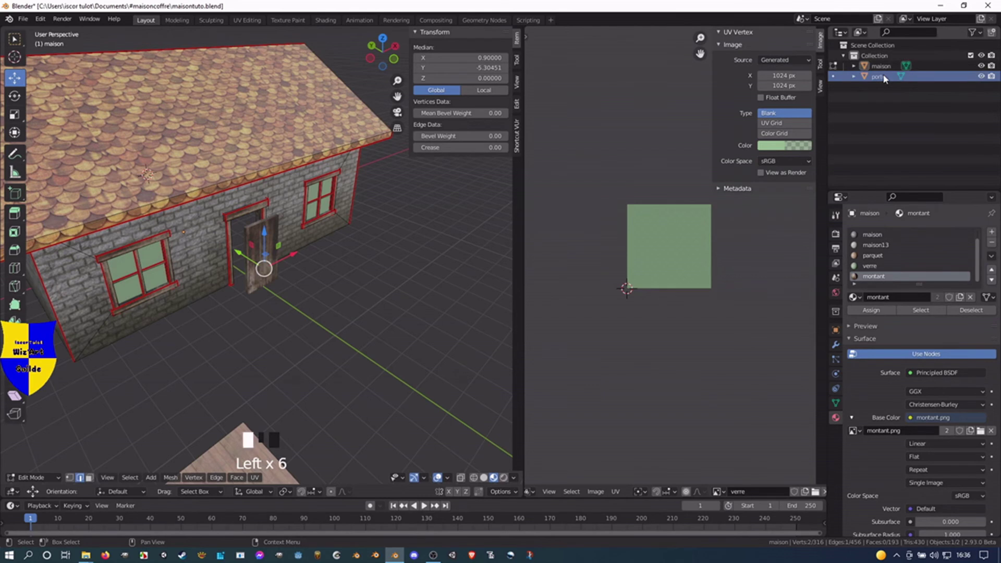
pyautogui.click(252, 274)
pyautogui.press('Tab')
pyautogui.click(257, 279)
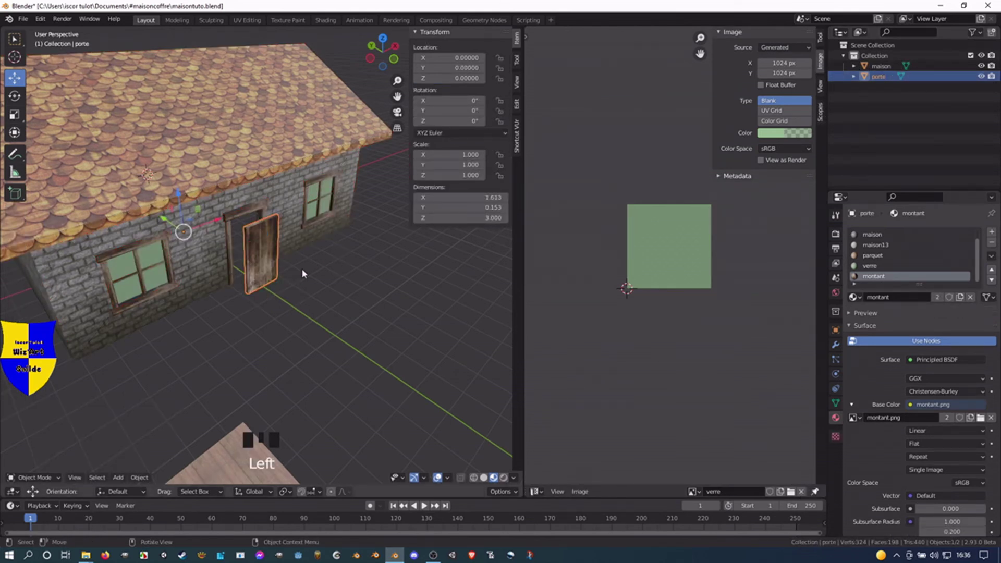
pyautogui.press('Tab')
pyautogui.press('a')
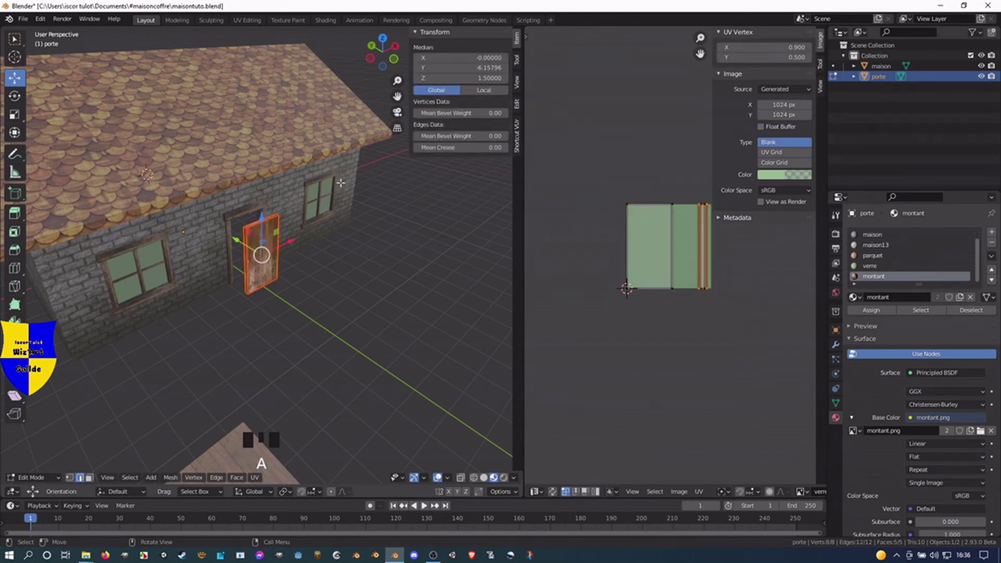
pyautogui.click(448, 70)
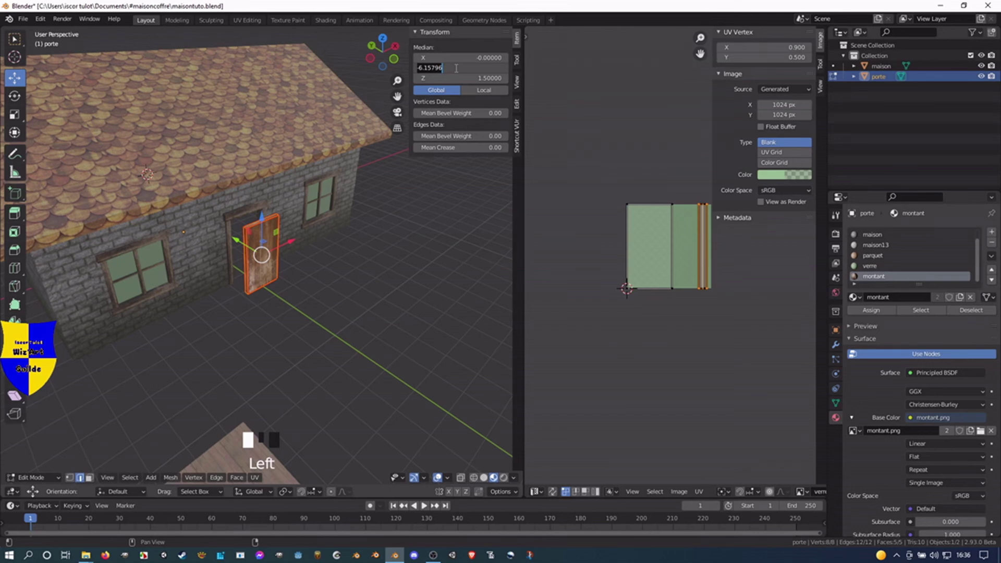
pyautogui.press('Return')
# Snap the 3D cursor to the door's wall-facing vertical edge on the negative X side and return to Object Mode.
pyautogui.click(245, 271)
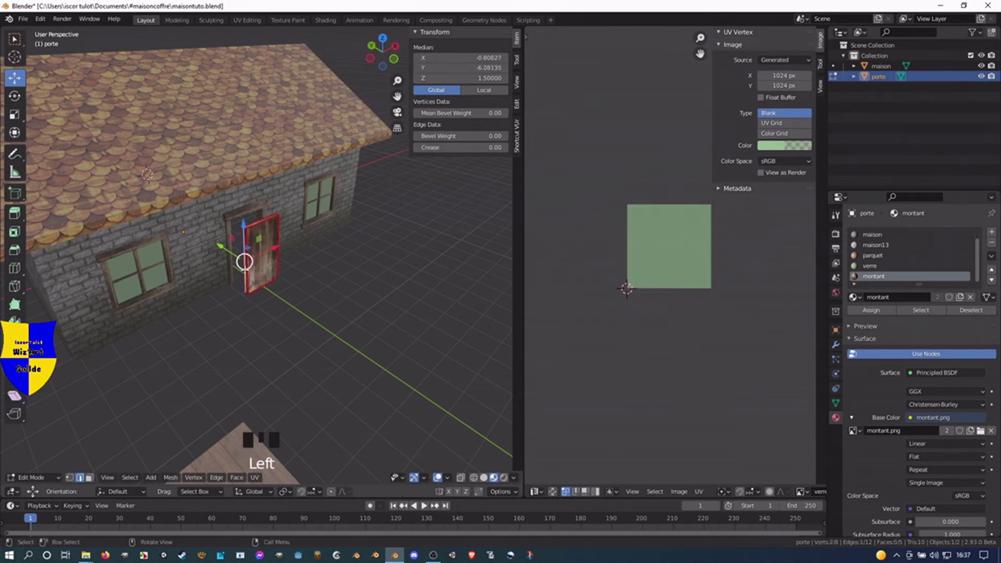
pyautogui.press('KP_Decimal')
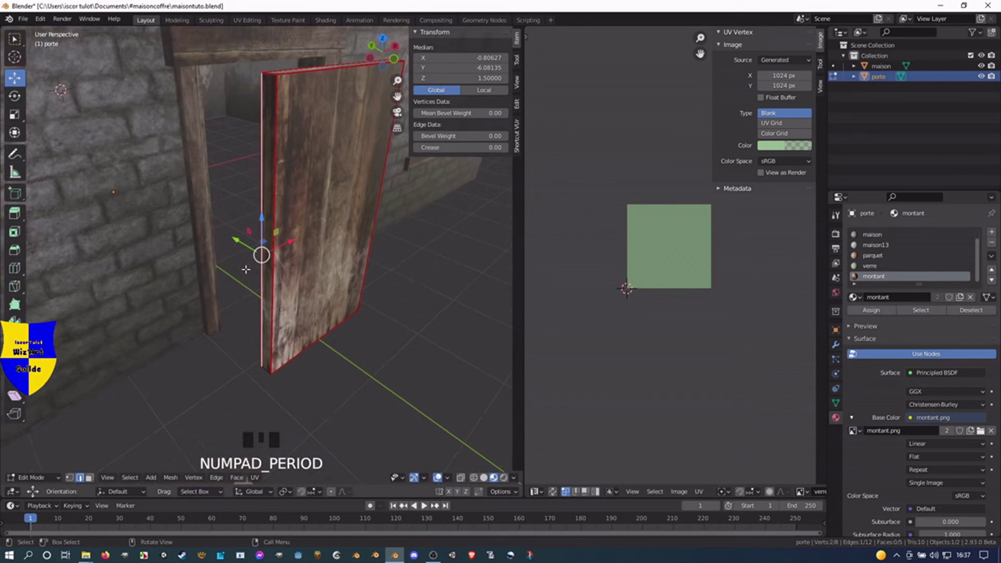
pyautogui.scroll(-2, 245, 269)
pyautogui.moveTo(241, 283); pyautogui.dragTo(240, 286, button='middle')
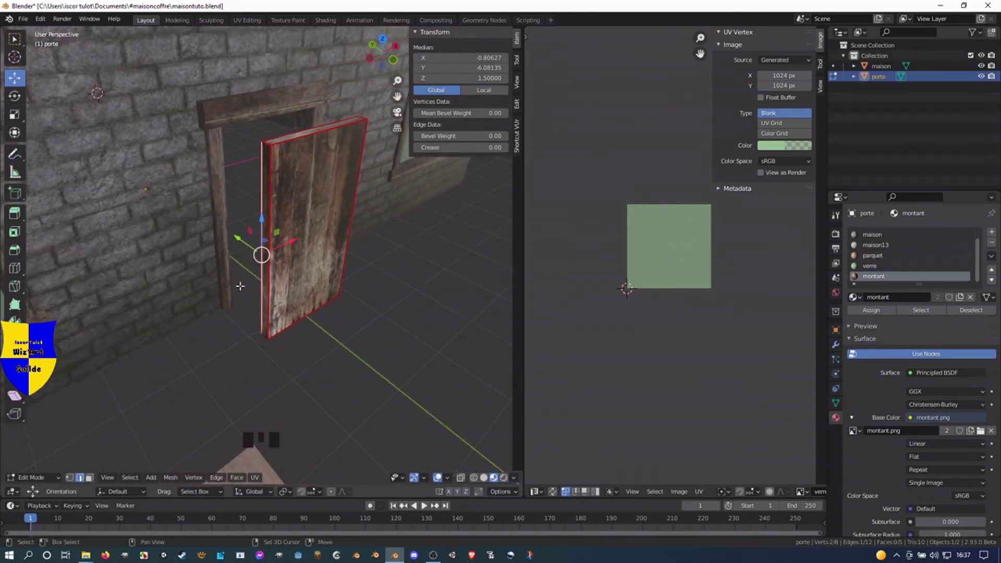
pyautogui.hotkey('shift', 's')
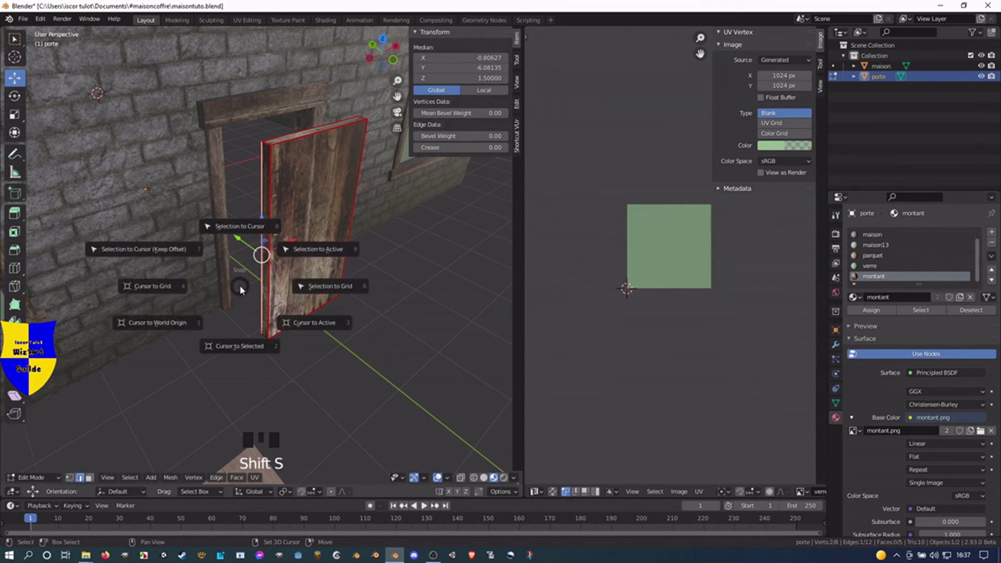
pyautogui.click(231, 348)
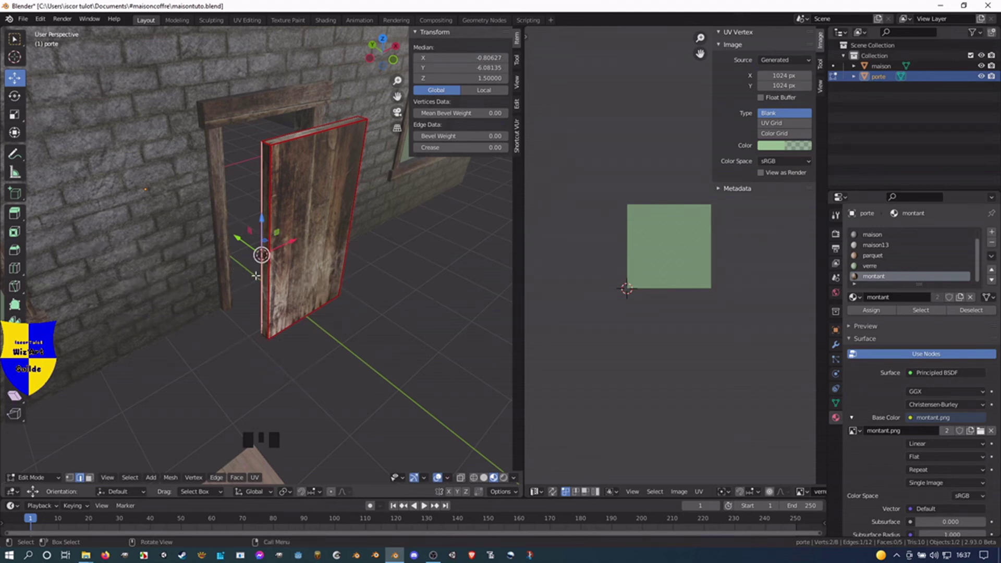
pyautogui.press('Tab')
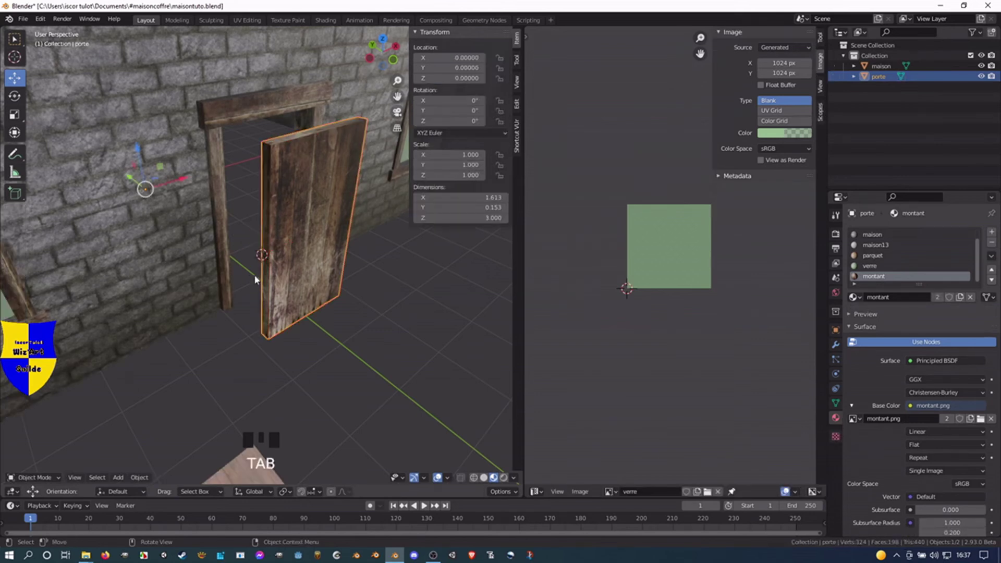
# Set the porte object's origin to the 3D cursor at the door's hinge-side edge.
pyautogui.rightClick(275, 280)
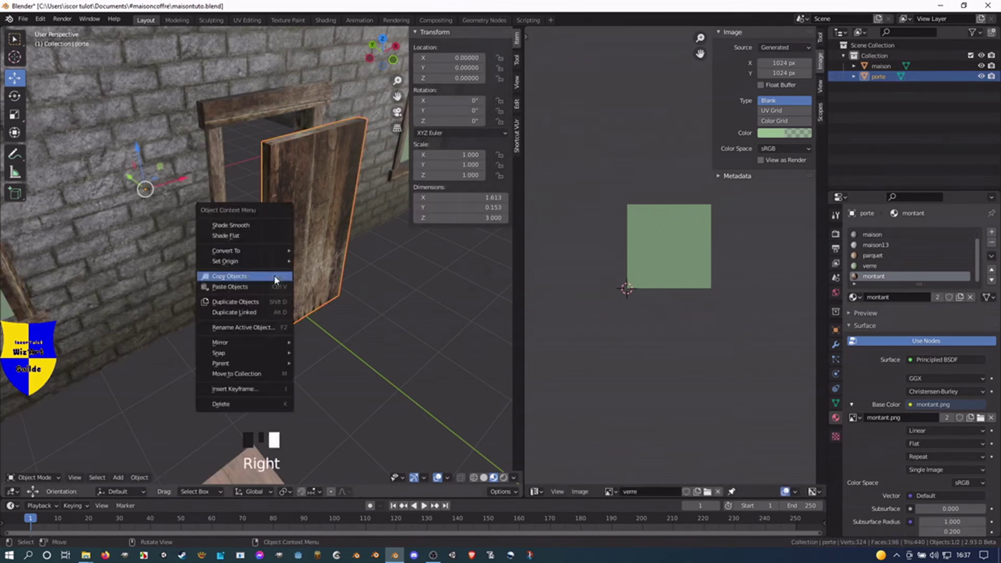
pyautogui.moveTo(250, 262)
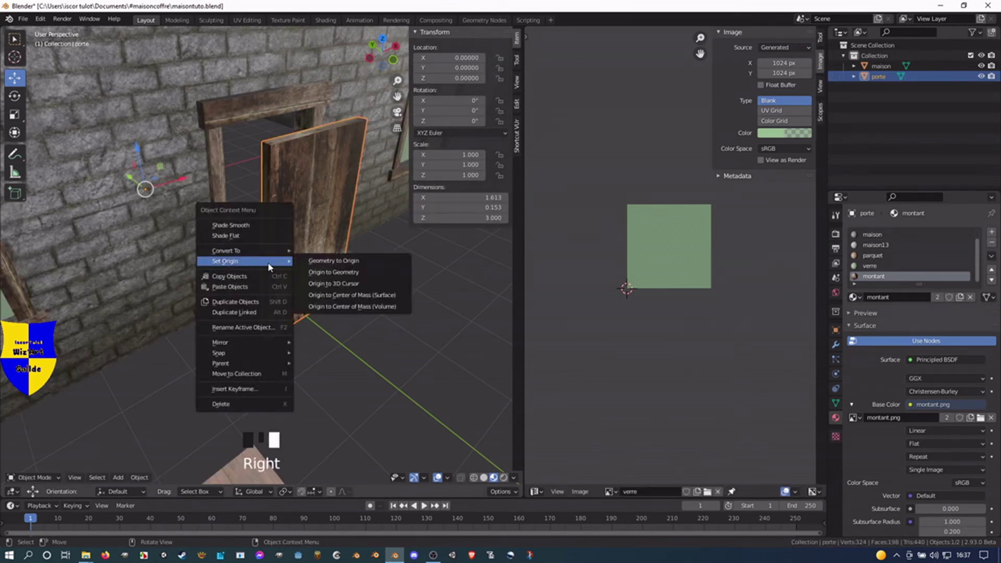
pyautogui.click(320, 283)
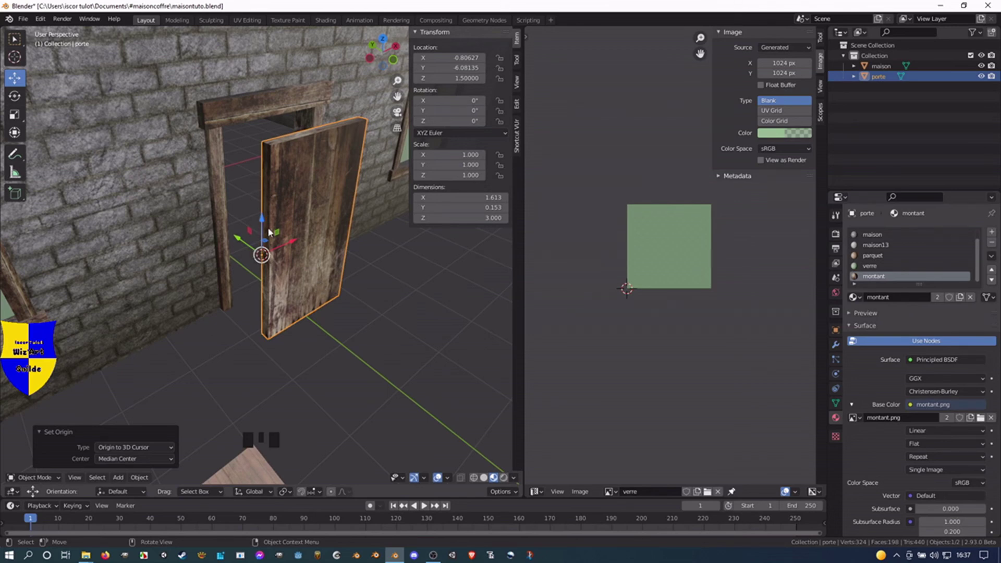
pyautogui.press('Tab')
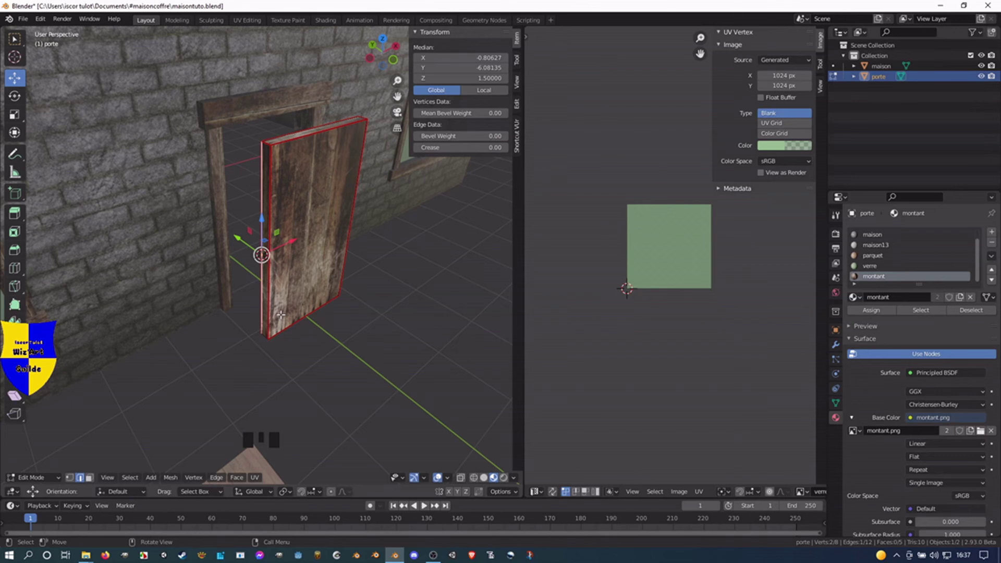
pyautogui.press('Tab')
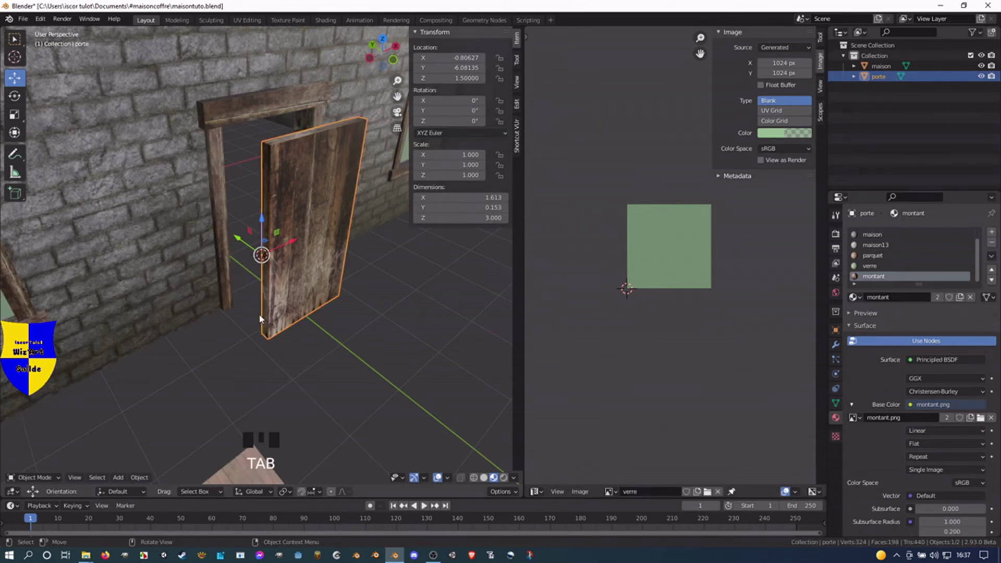
# Try swinging the door about the global Z axis to test its hinge pivot, and cancel the rotation.
pyautogui.press('r')
pyautogui.press('z')
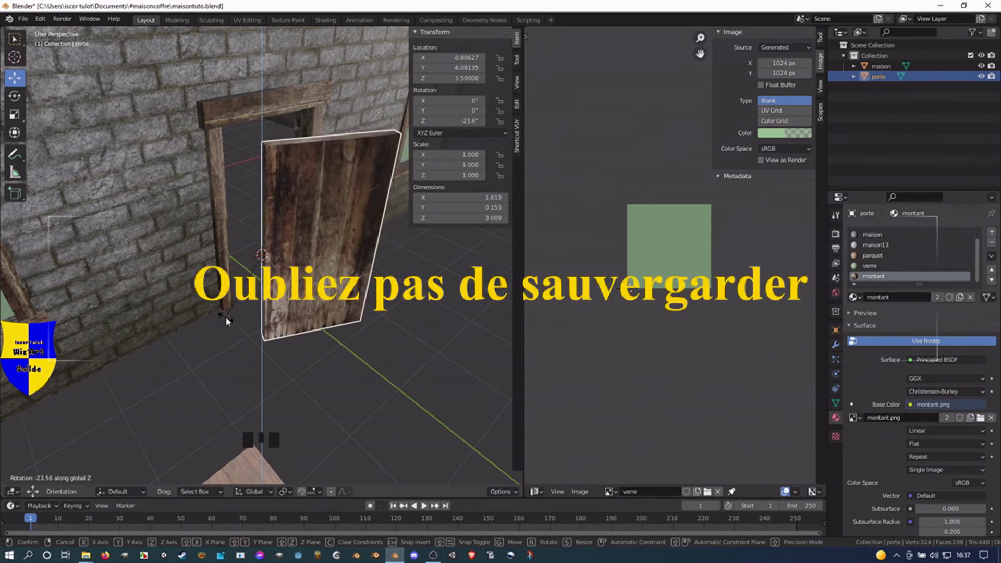
pyautogui.rightClick(225, 316)
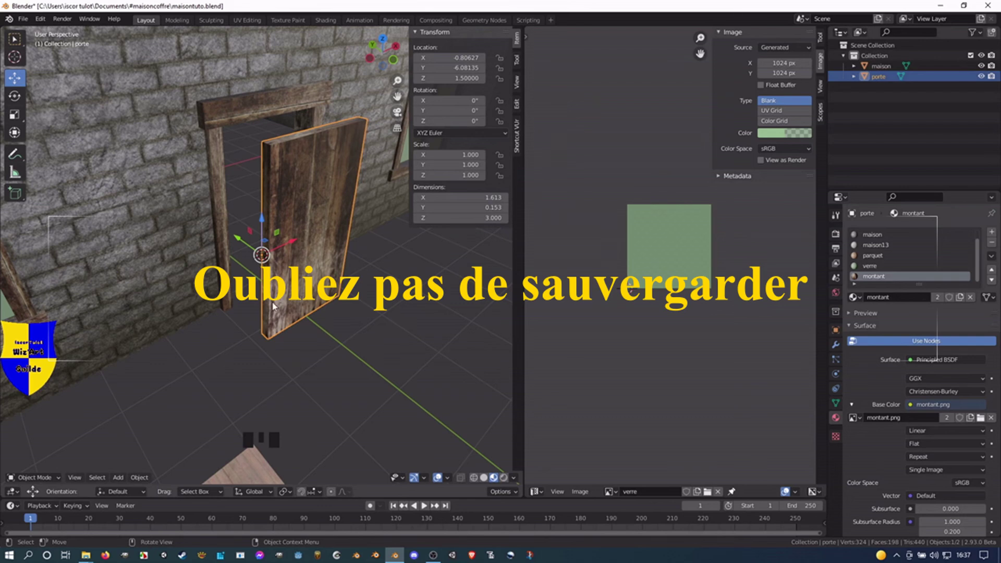
# Select the door's whole mesh in Edit Mode, set its global median Y to -5.1 and return to Object Mode.
pyautogui.press('Tab')
pyautogui.press('a')
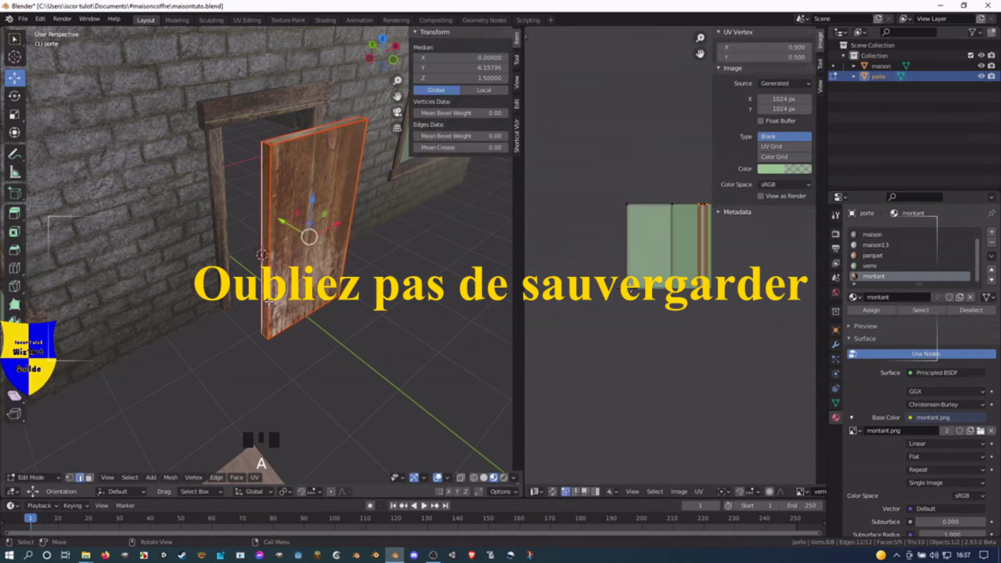
pyautogui.click(459, 67)
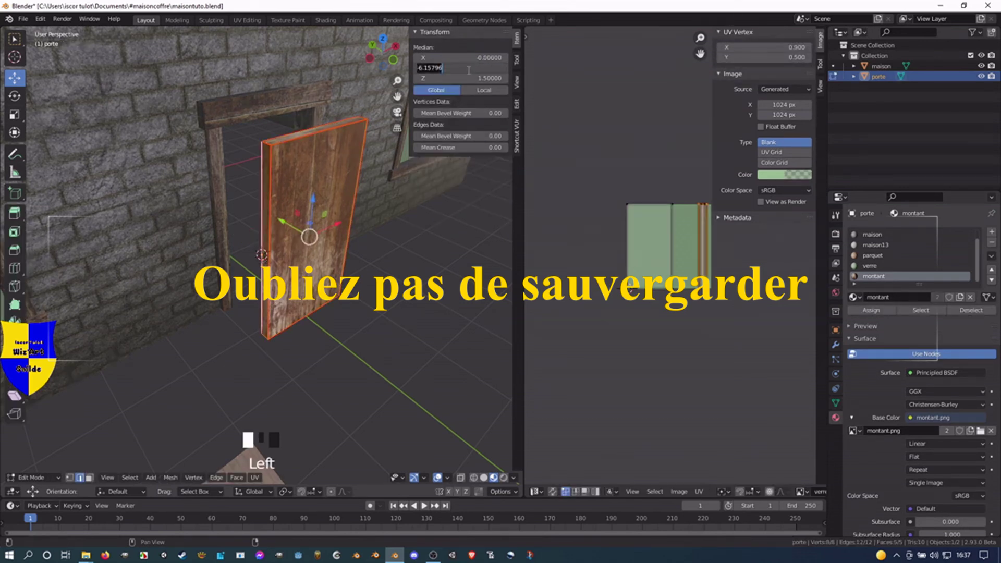
pyautogui.press('BackSpace')
pyautogui.write('-5.1')
pyautogui.press('Return')
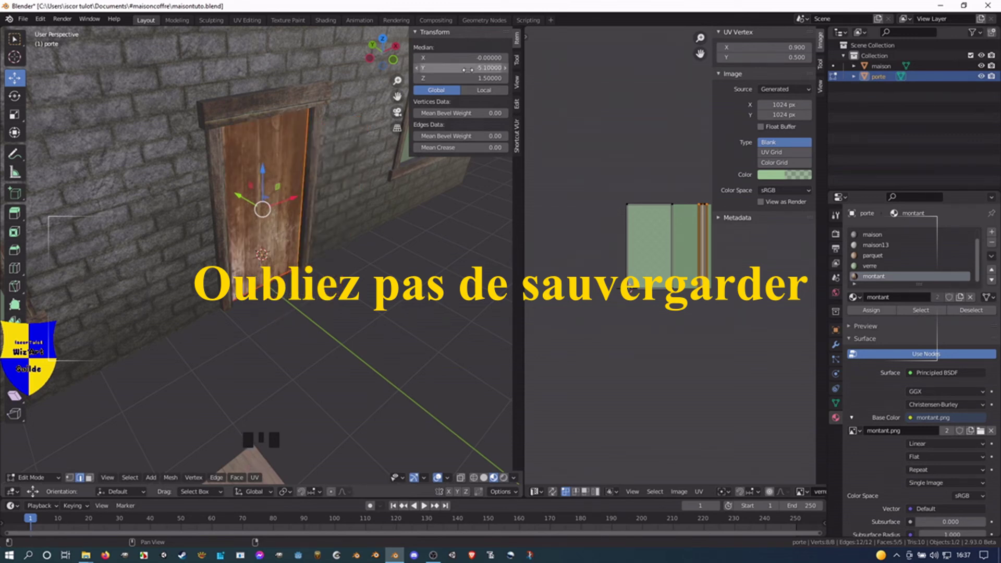
pyautogui.scroll(-6, 196, 250)
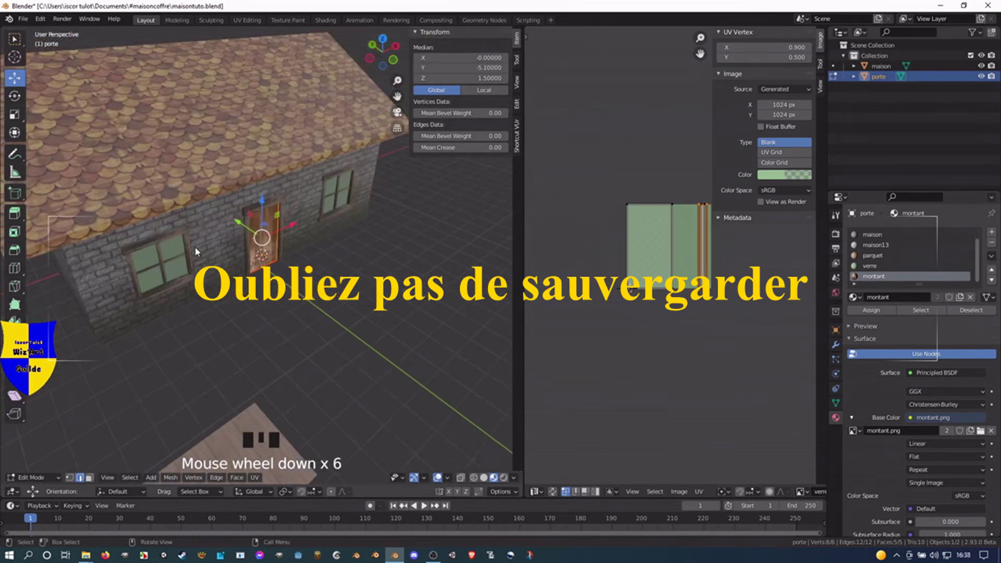
pyautogui.scroll(-2, 196, 251)
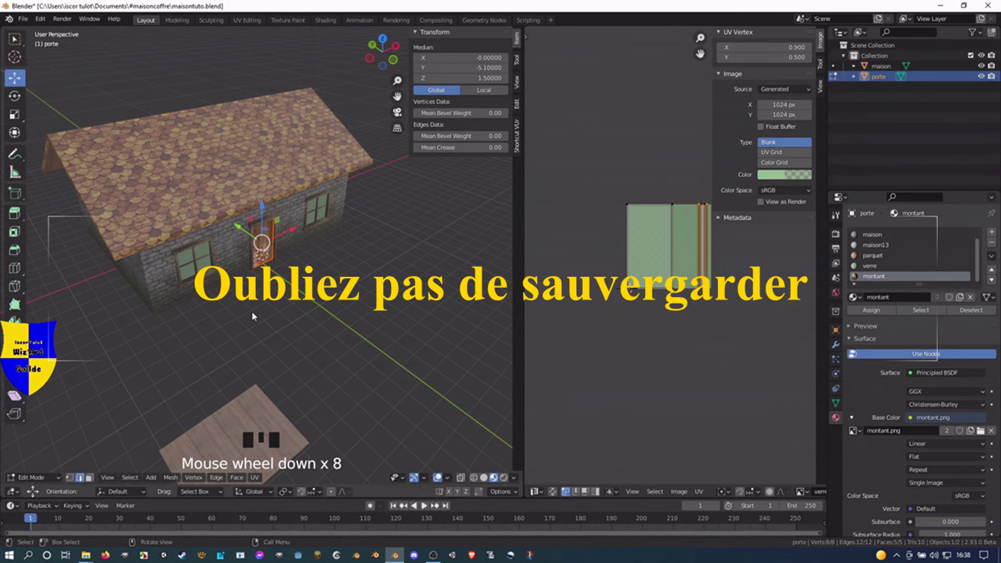
pyautogui.press('Tab')
# In Edit Mode on the maison object, select the linked wooden floor geometry below the house and set its global median Z to 0.
pyautogui.click(219, 437)
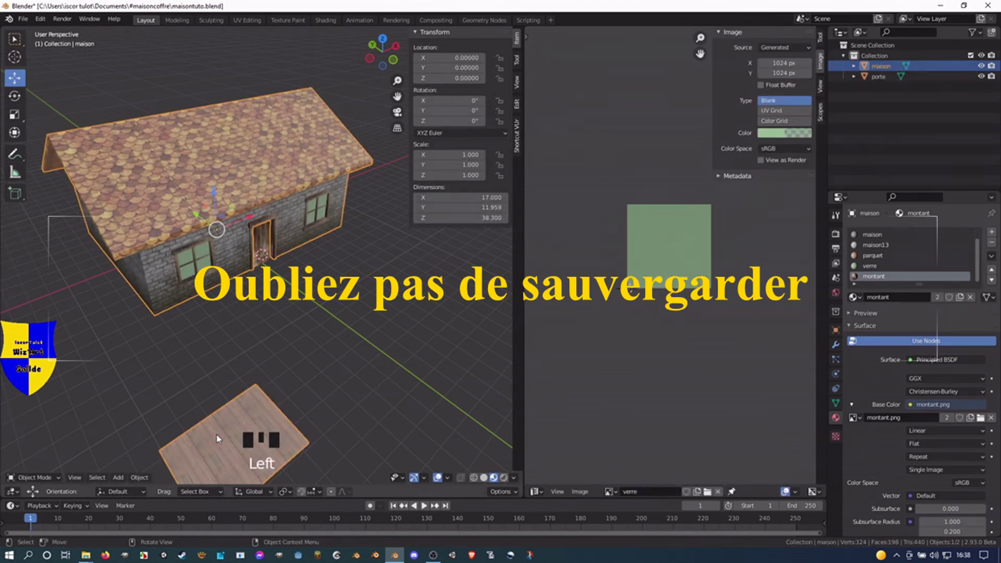
pyautogui.press('Tab')
pyautogui.click(211, 437)
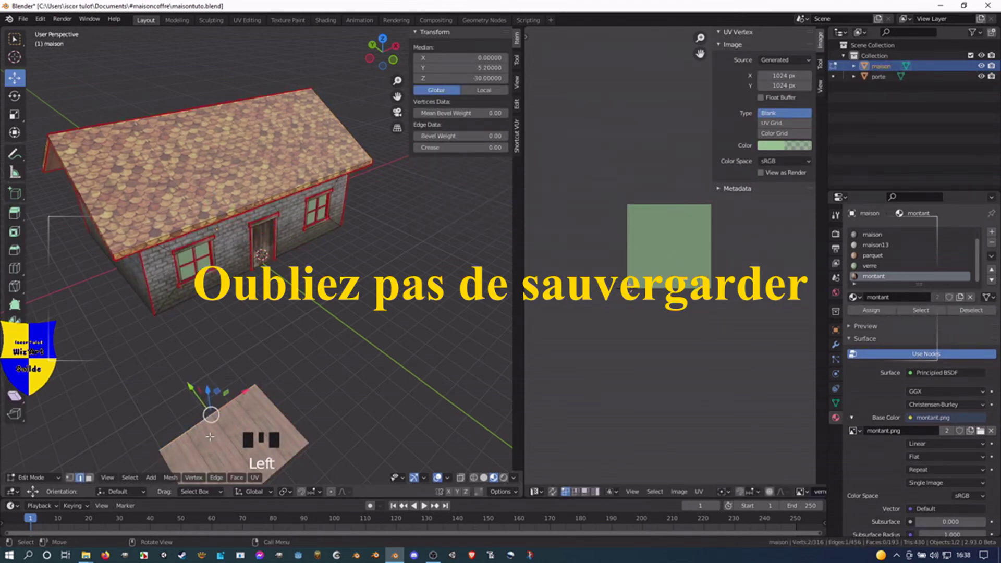
pyautogui.press('l')
pyautogui.click(462, 77)
pyautogui.write('0')
pyautogui.press('Return')
pyautogui.moveTo(250, 209); pyautogui.dragTo(298, 214, button='middle')
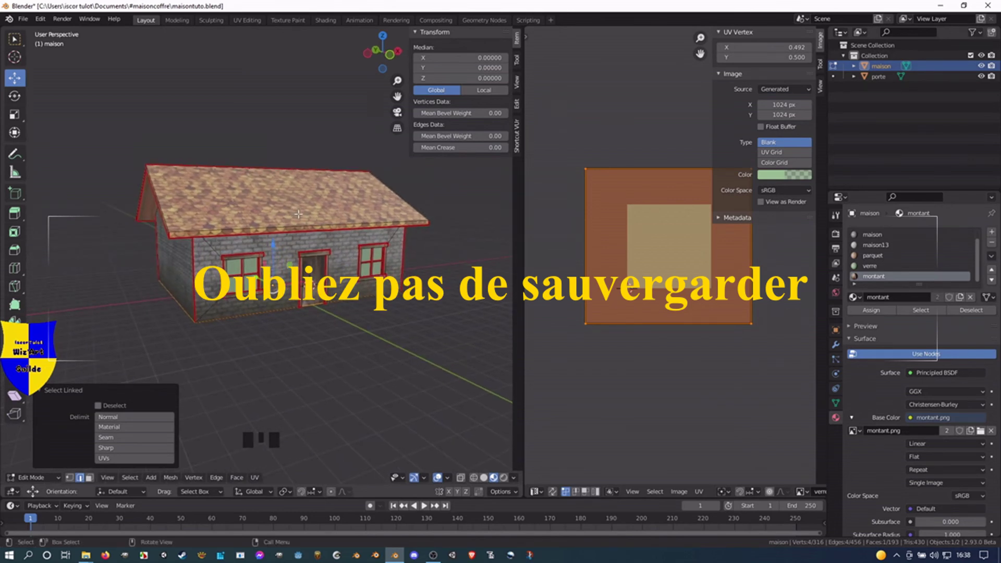